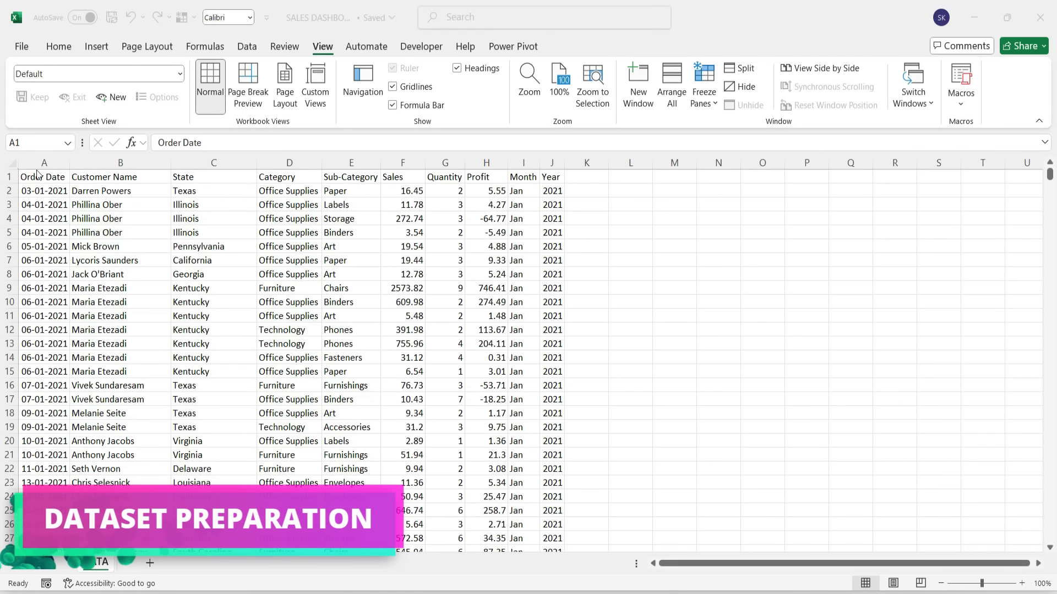
# Step: Select the whole dataset from A1 through its last row and column and add filters to its headers
pyautogui.click(37, 176)
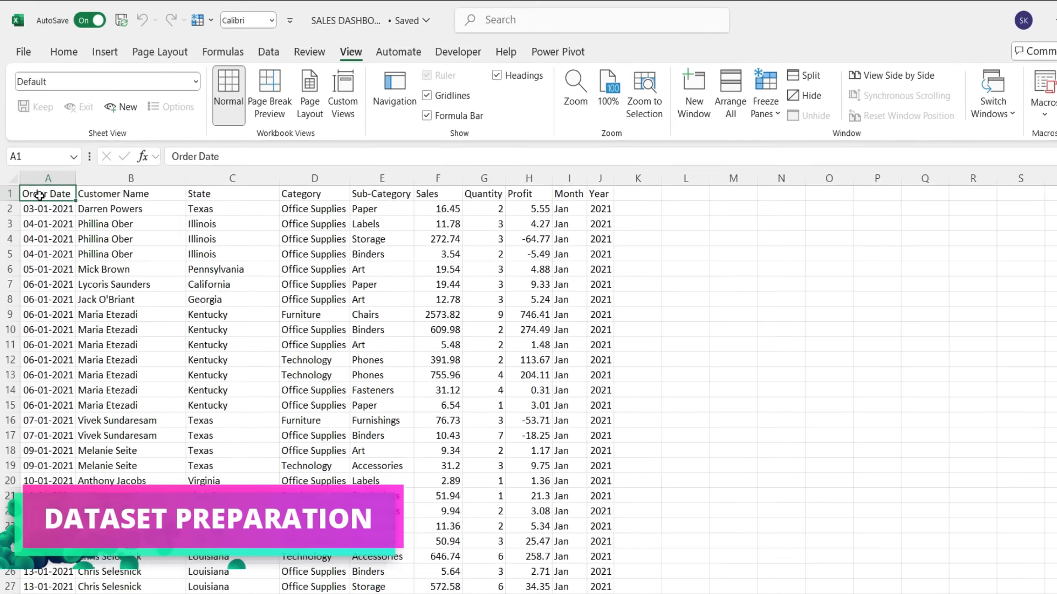
pyautogui.hotkey('ctrl', 'shift', 'Right')
pyautogui.hotkey('ctrl', 'shift', 'Down')
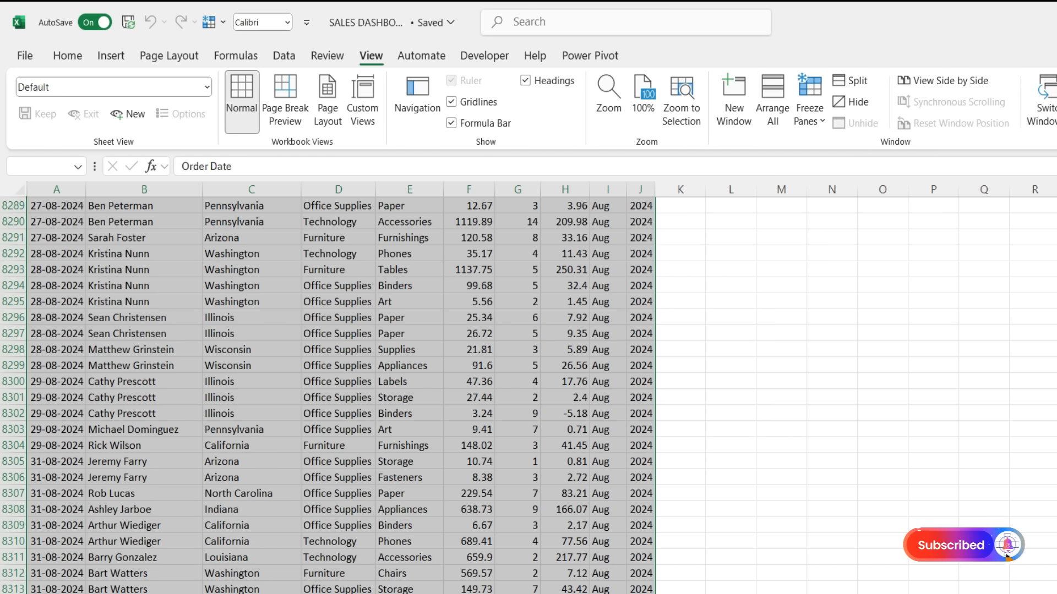
pyautogui.hotkey('ctrl', 'BackSpace')
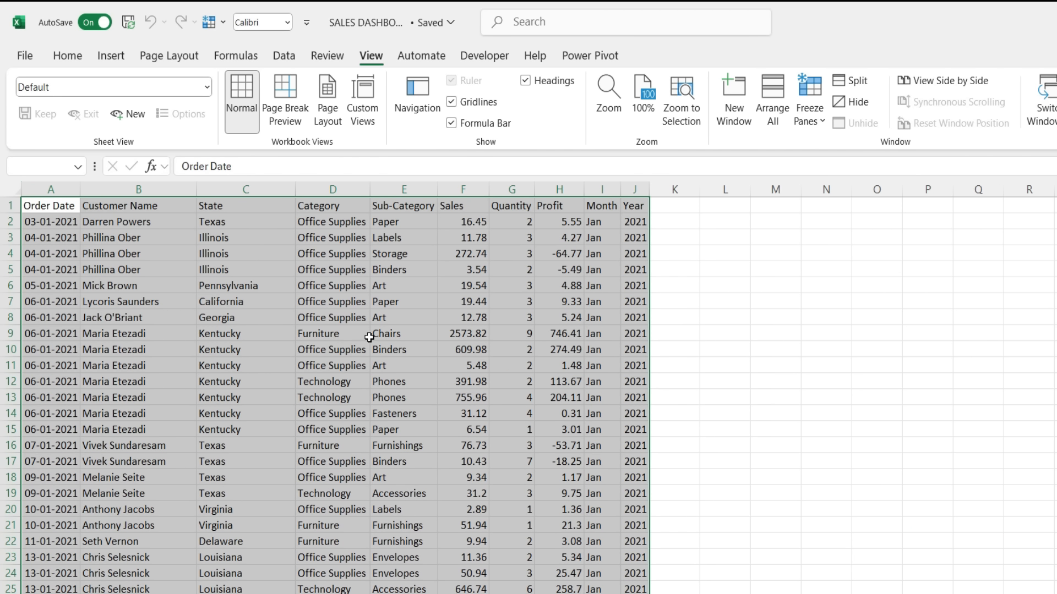
pyautogui.click(284, 56)
pyautogui.click(679, 93)
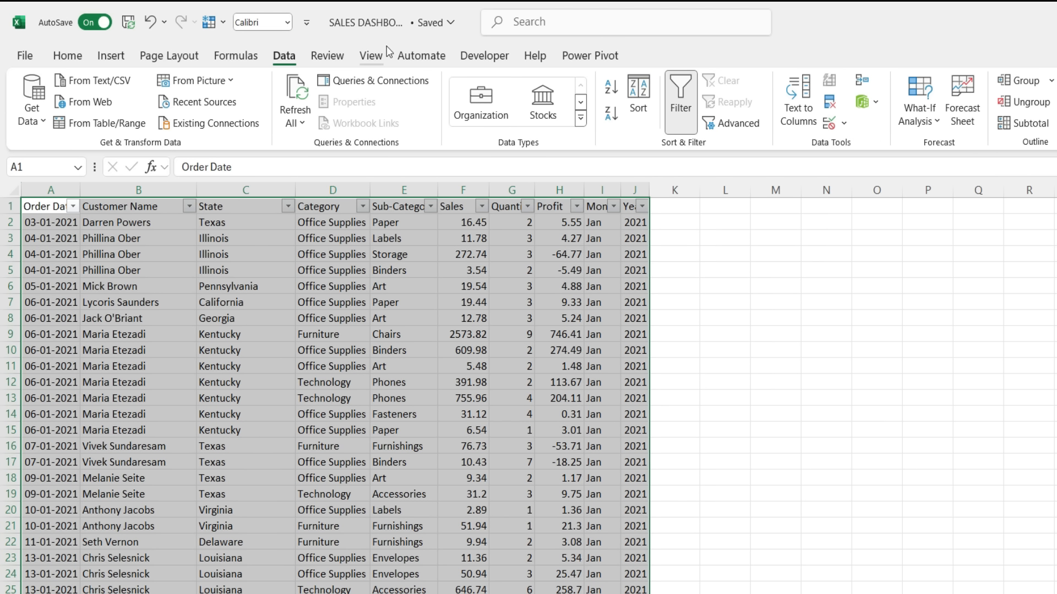
# Step: Freeze the top row and convert the dataset in A1:J8315 into a table with headers
pyautogui.click(371, 55)
pyautogui.click(821, 120)
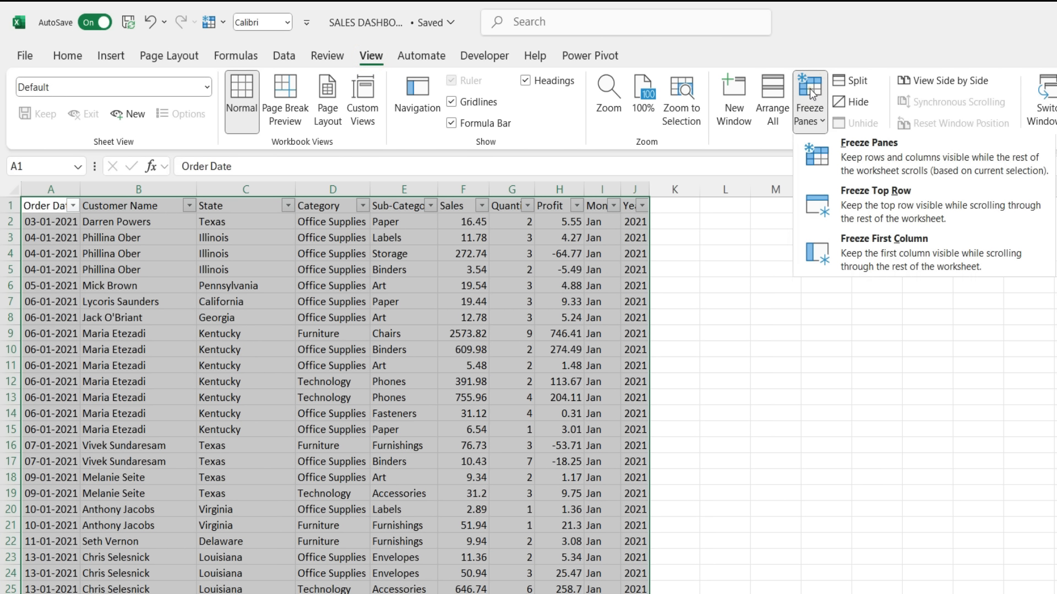
pyautogui.click(859, 211)
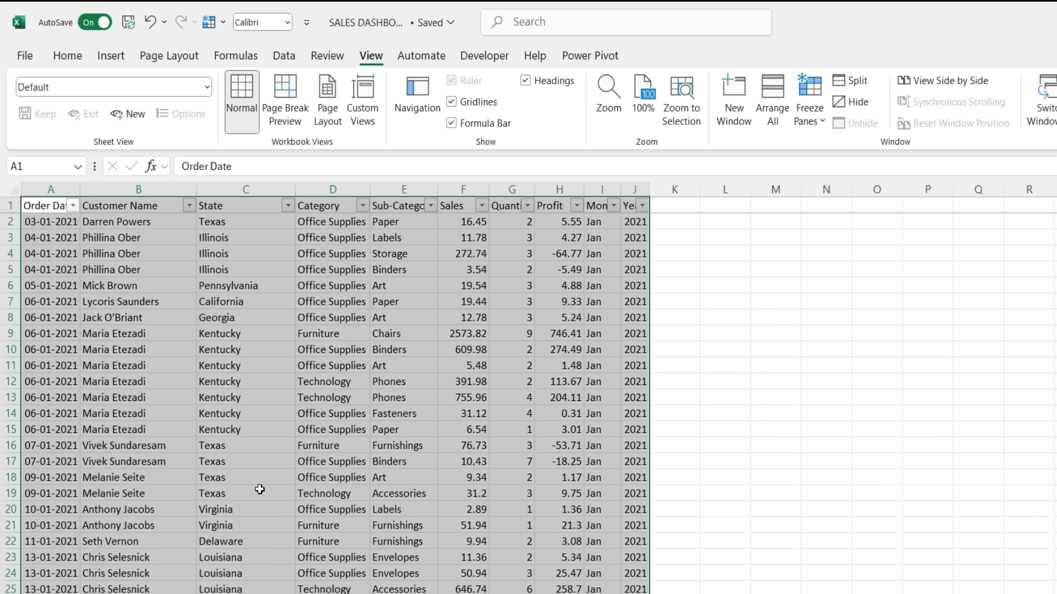
pyautogui.hotkey('ctrl', 't')
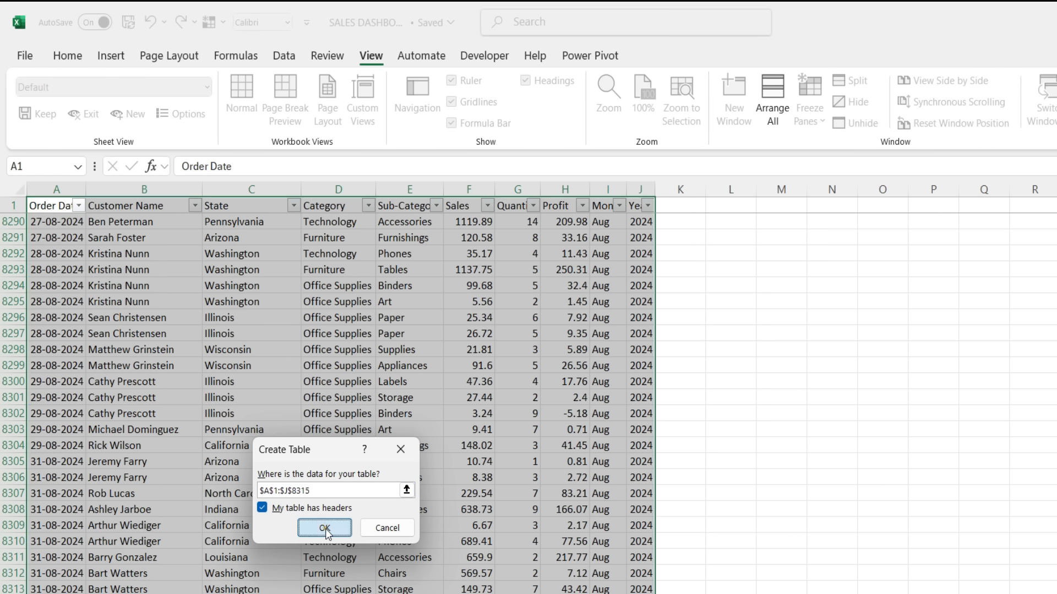
pyautogui.click(324, 527)
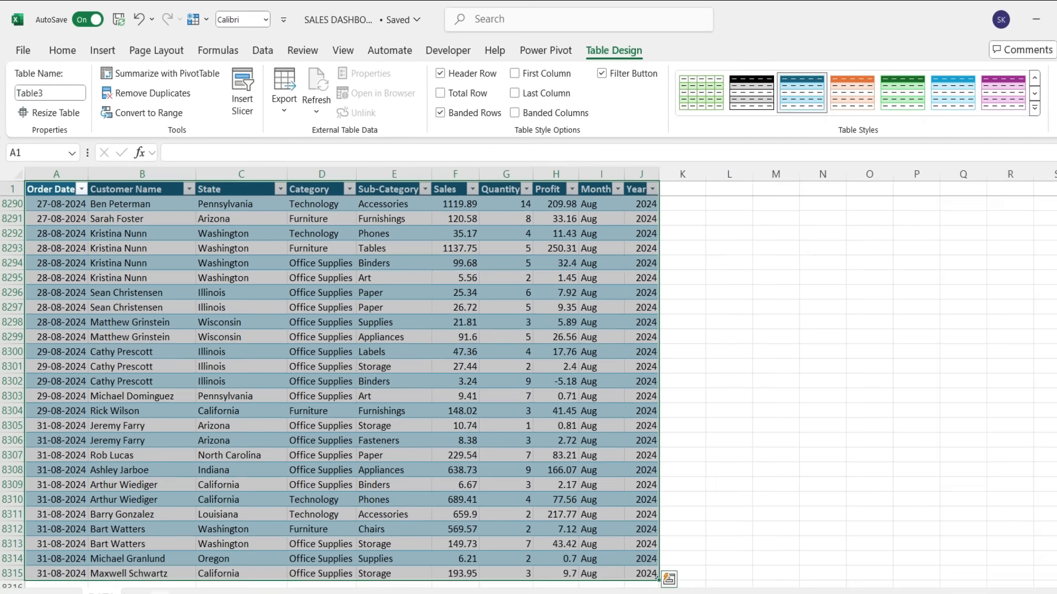
# Step: Add two new worksheets and name them PIVOT TABLE and DASHBOARD
pyautogui.click(197, 562)
pyautogui.doubleClick(140, 562)
pyautogui.write('PIVOT TABLE')
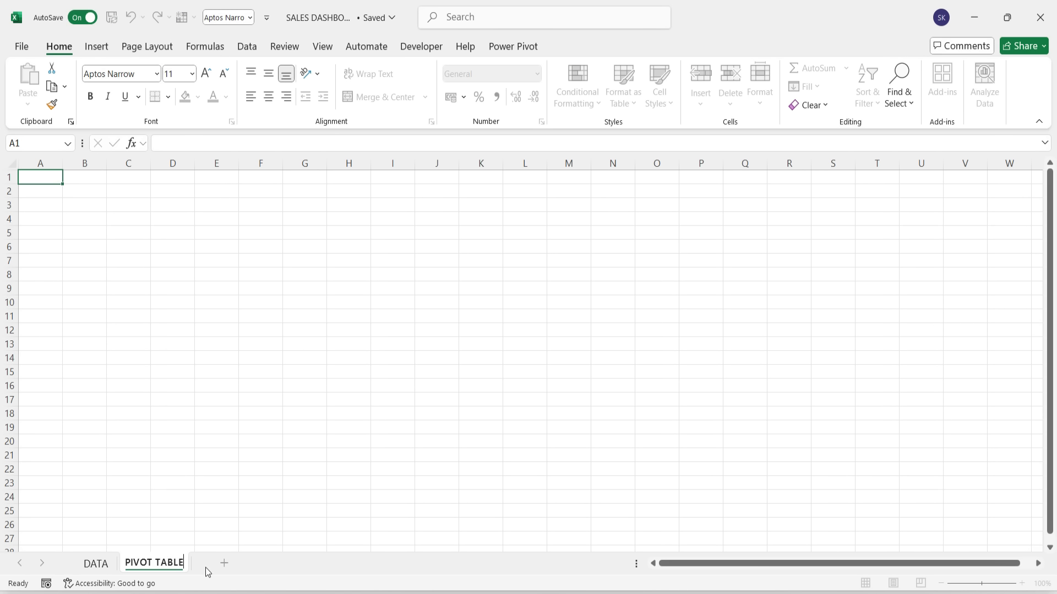
pyautogui.click(223, 563)
pyautogui.doubleClick(216, 563)
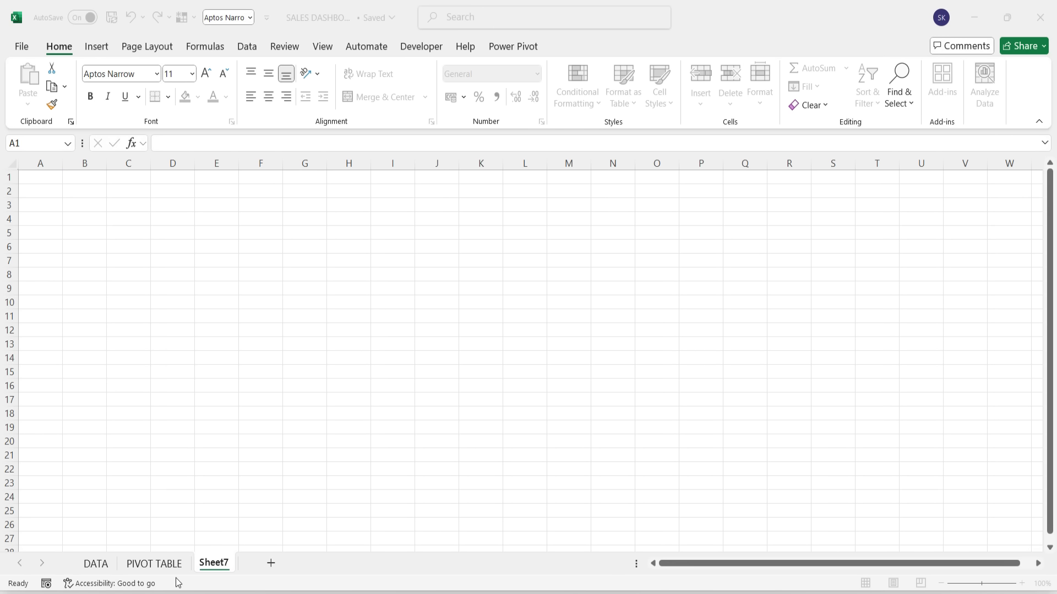
pyautogui.write('DASH')
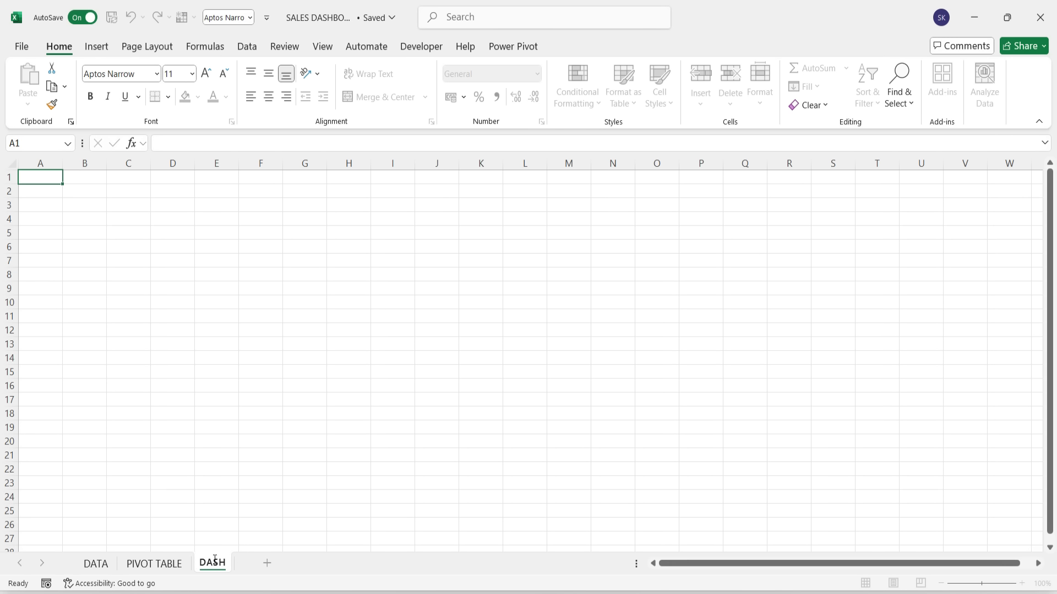
pyautogui.write('BOARD')
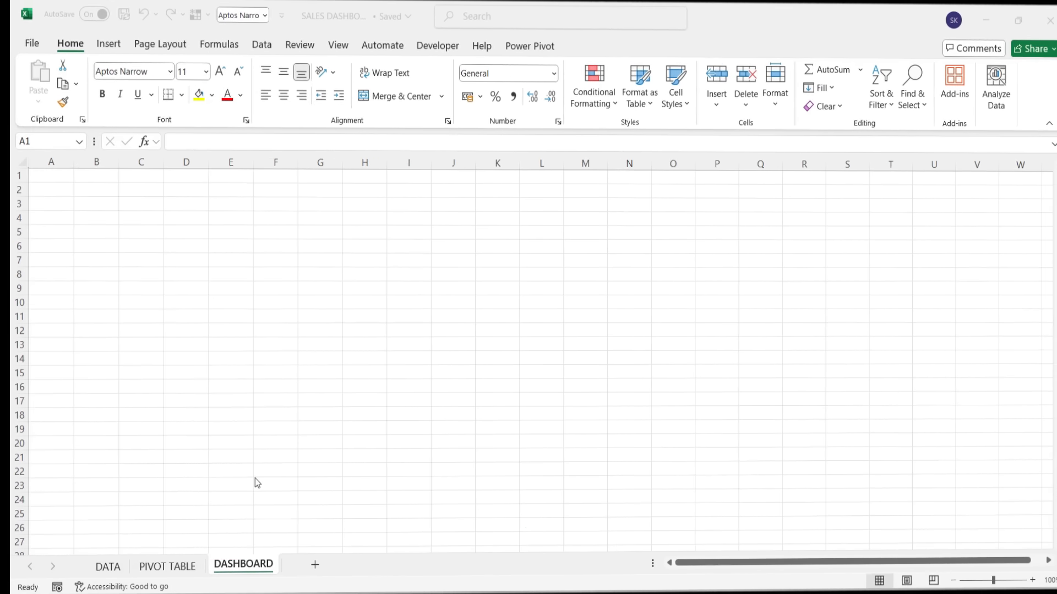
# Step: Create a PivotTable from the whole data table in cell A3 of the PIVOT TABLE sheet, with Sales summed as its value
pyautogui.click(101, 565)
pyautogui.click(100, 565)
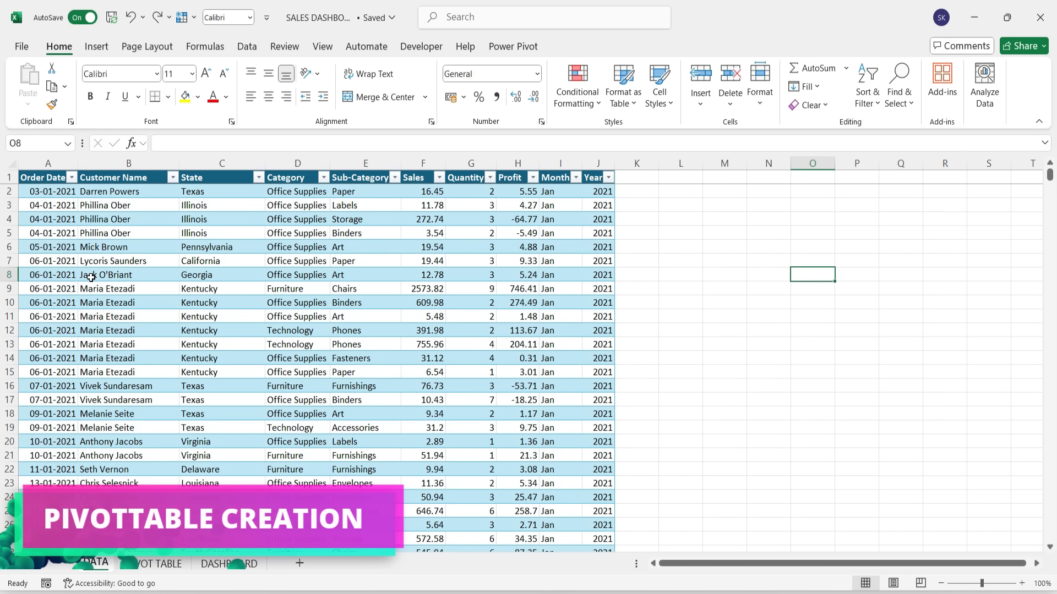
pyautogui.click(44, 180)
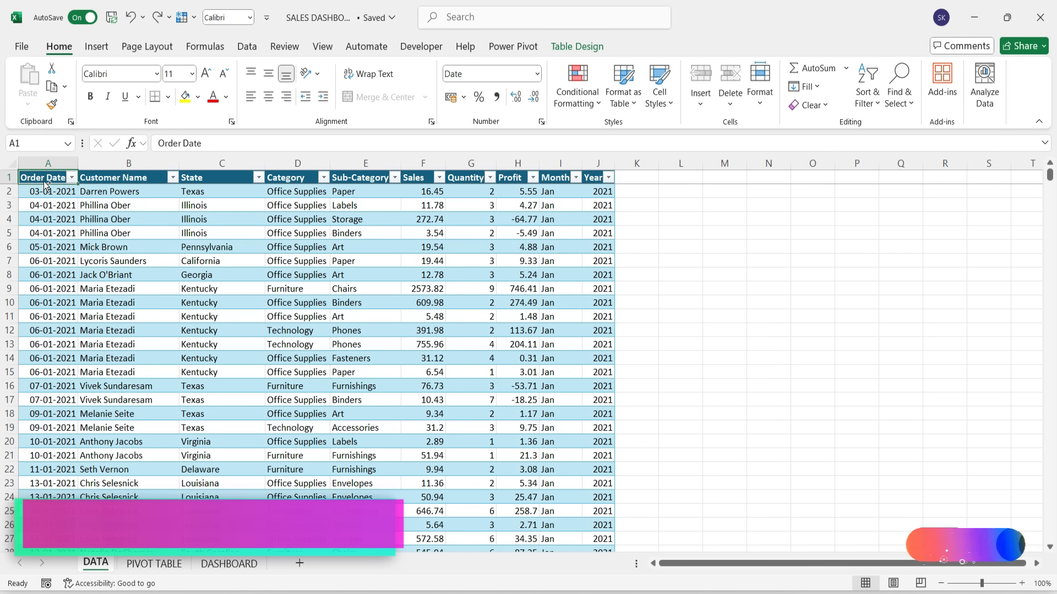
pyautogui.hotkey('ctrl', 'shift', 'Right')
pyautogui.hotkey('ctrl', 'shift', 'Down')
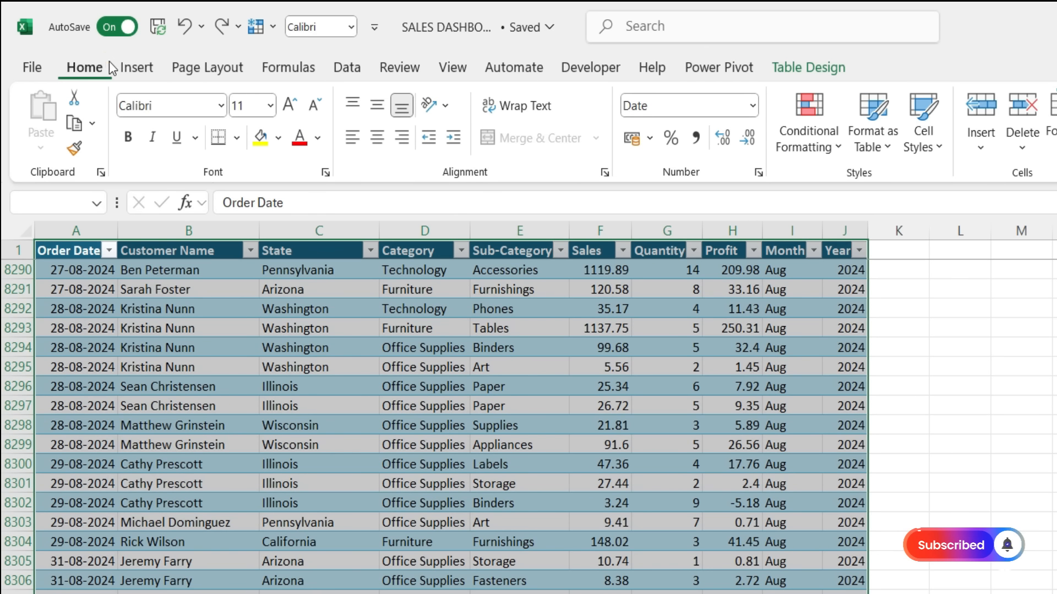
pyautogui.click(120, 67)
pyautogui.click(48, 111)
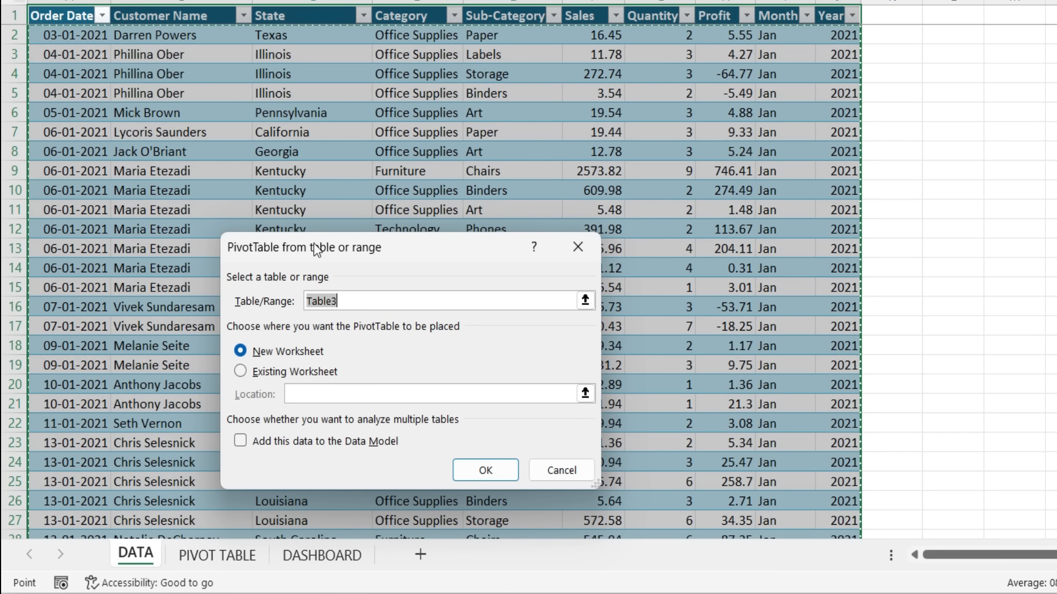
pyautogui.click(240, 371)
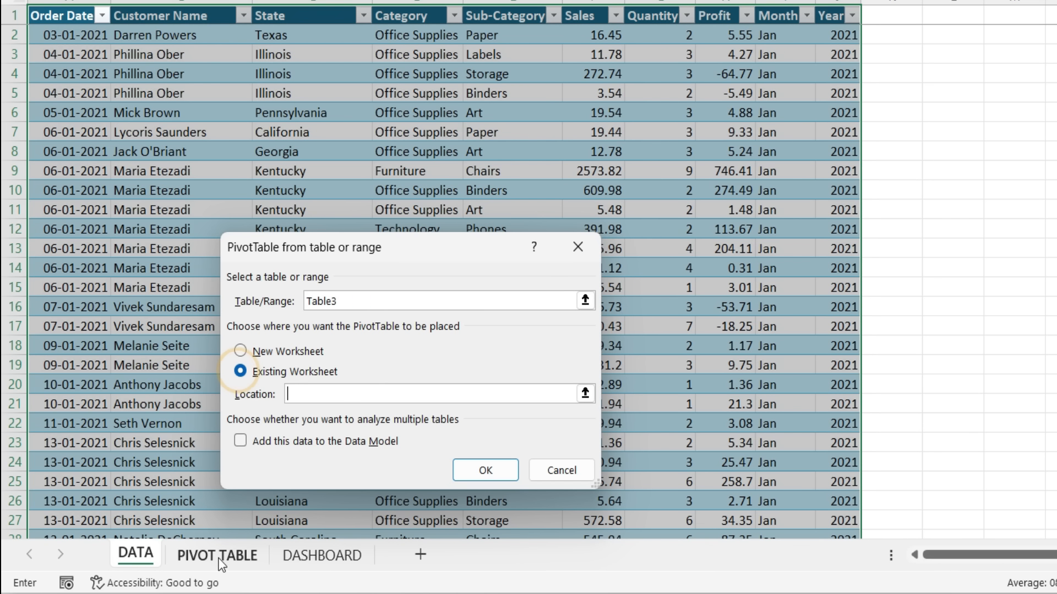
pyautogui.click(220, 559)
pyautogui.click(57, 58)
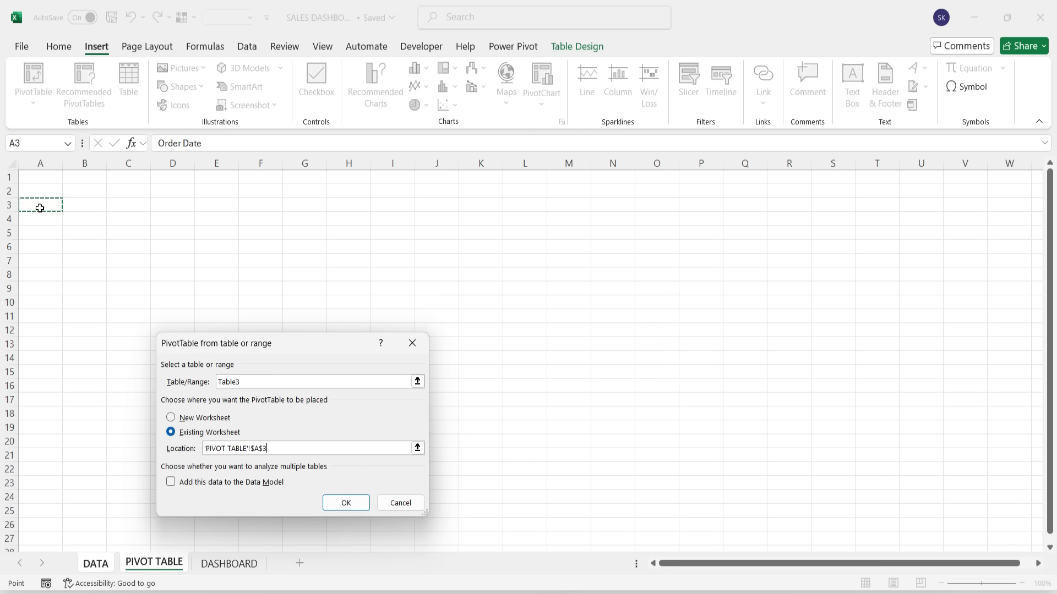
pyautogui.click(346, 503)
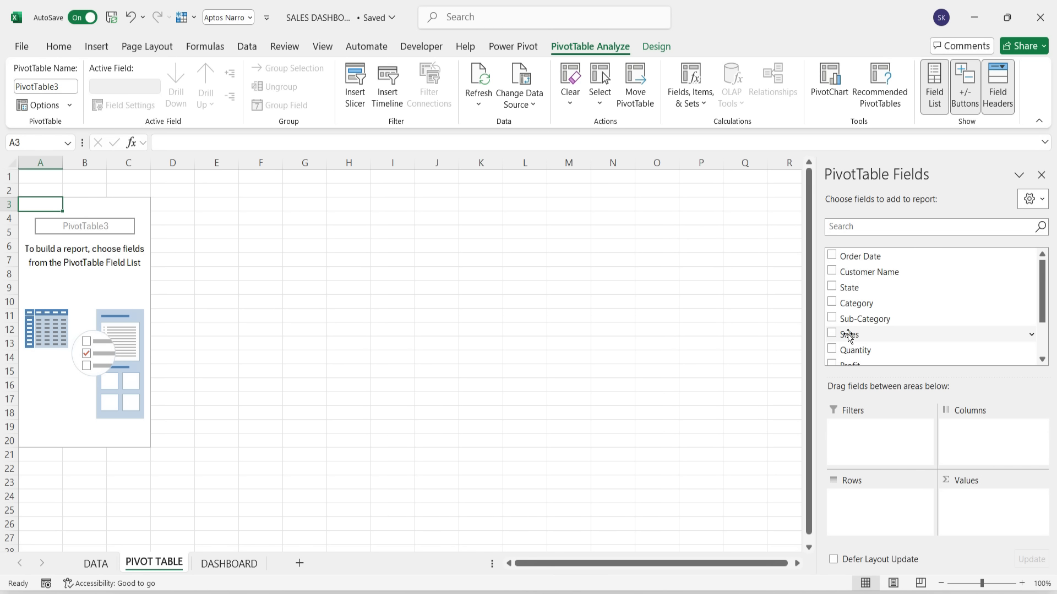
pyautogui.moveTo(849, 336); pyautogui.dragTo(986, 505)
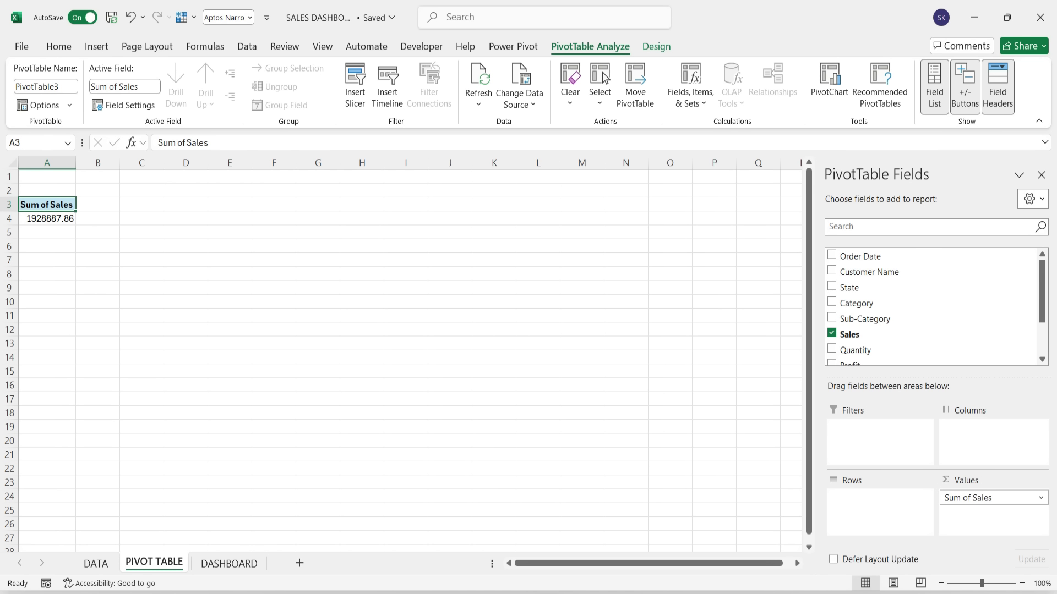
# Step: Duplicate the Sum of Sales PivotTable at cell A7 and replace its Sales value with Profit
pyautogui.moveTo(37, 207); pyautogui.dragTo(60, 219)
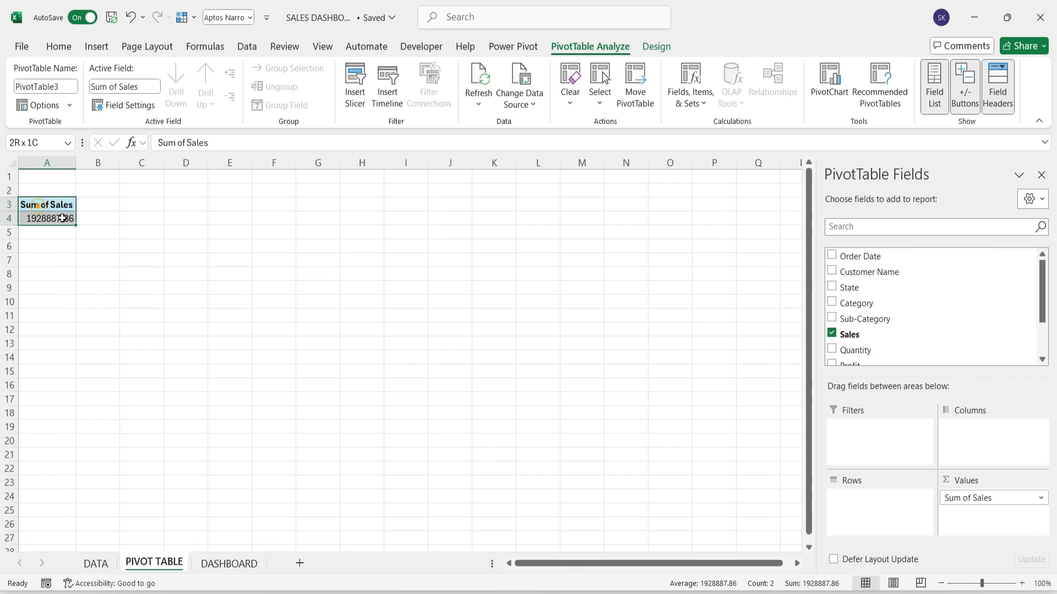
pyautogui.hotkey('ctrl', 'c')
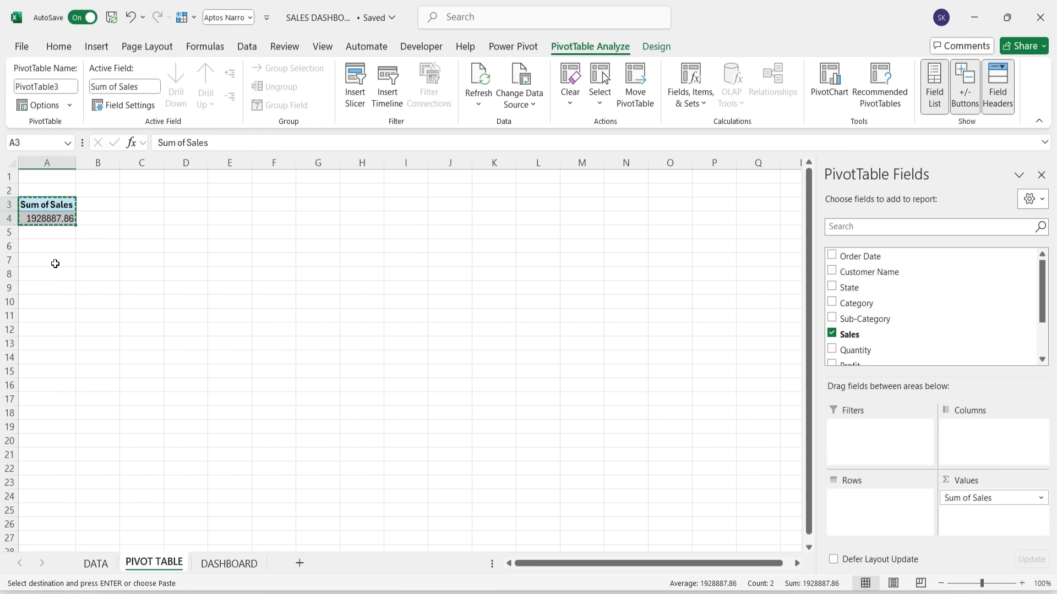
pyautogui.click(55, 262)
pyautogui.hotkey('ctrl', 'v')
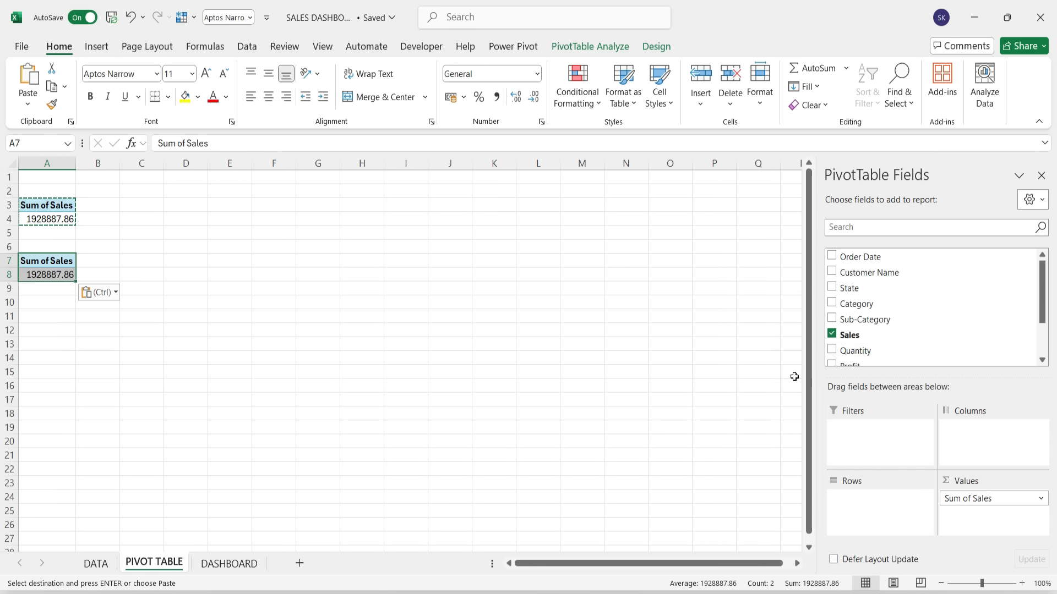
pyautogui.click(832, 334)
pyautogui.scroll(-1, 845, 330)
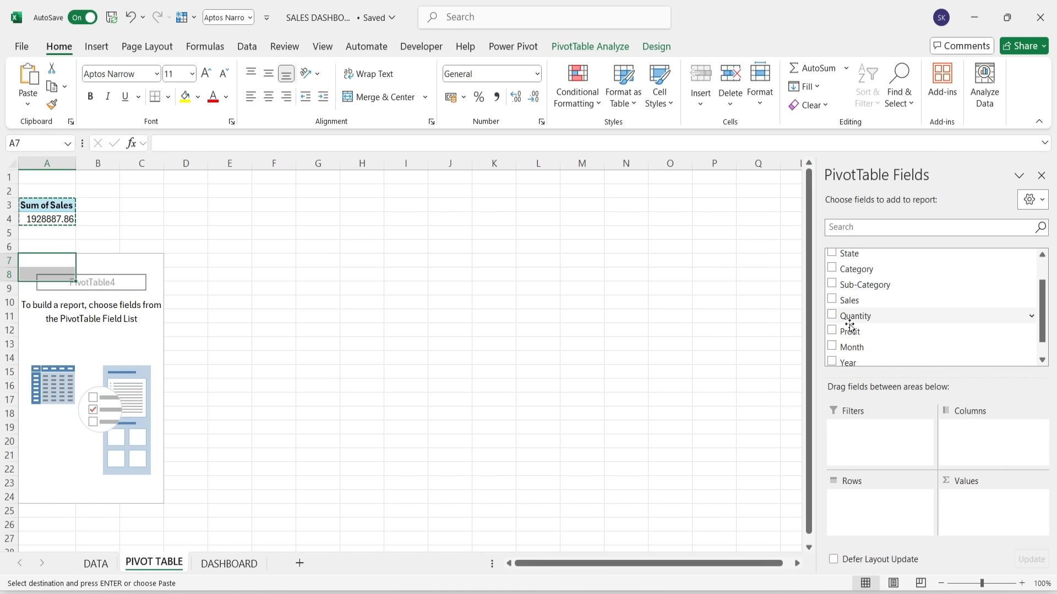
pyautogui.moveTo(845, 332); pyautogui.dragTo(961, 506)
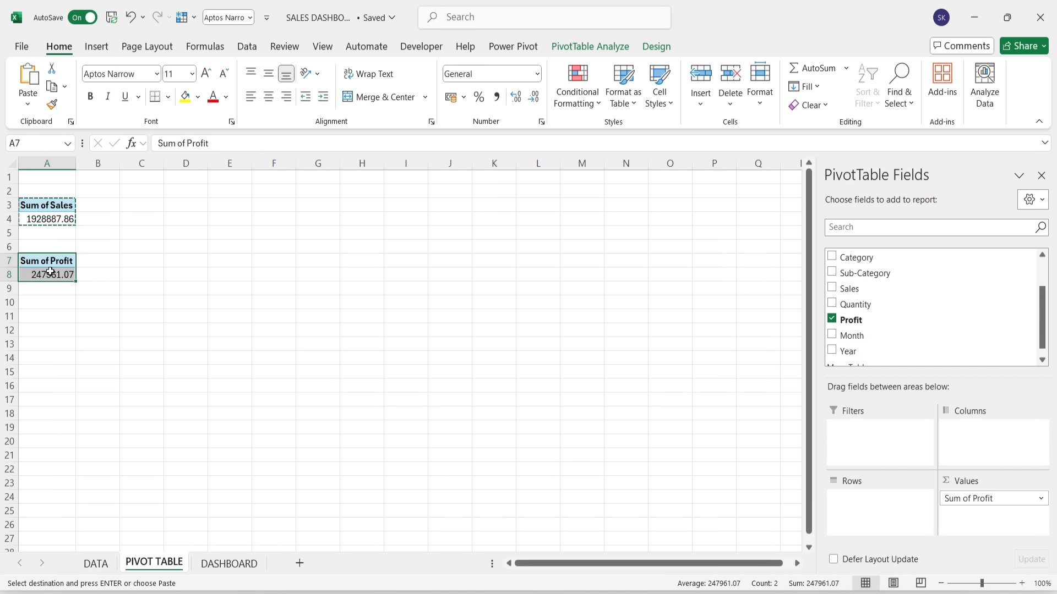
# Step: Turn off the gridlines on the PIVOT TABLE sheet
pyautogui.hotkey('ctrl', 'c')
pyautogui.click(323, 46)
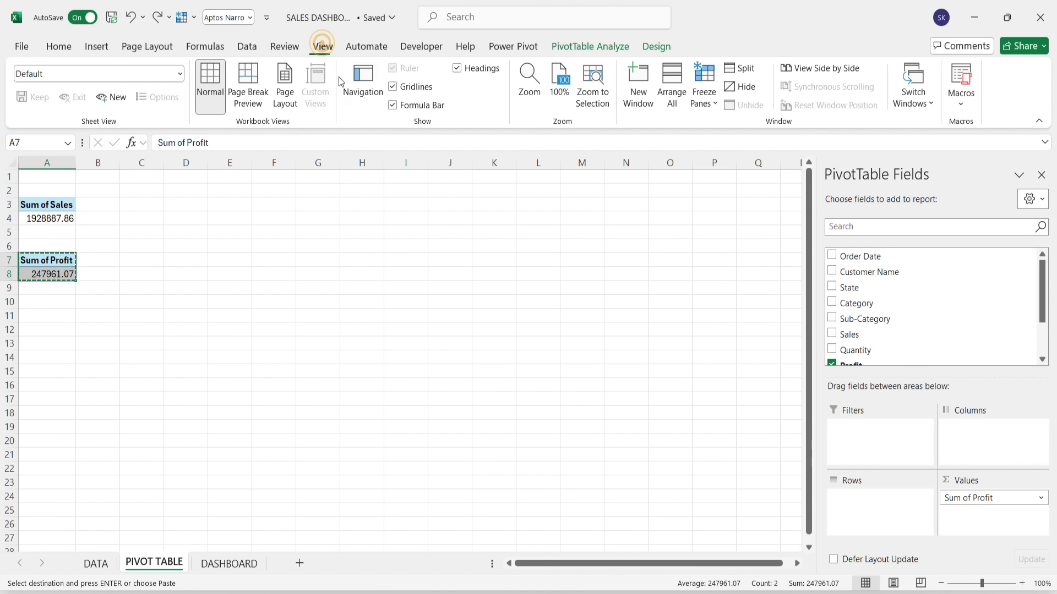
pyautogui.click(408, 90)
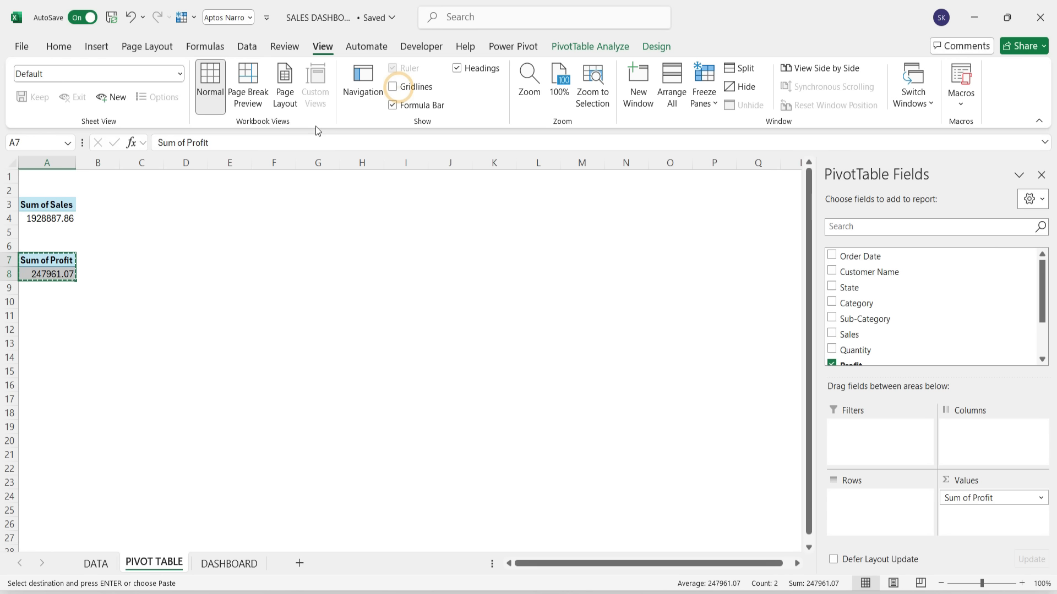
# Step: Enter the heading "Profit by year" in cell C3 and format it bold at size 12
pyautogui.click(142, 202)
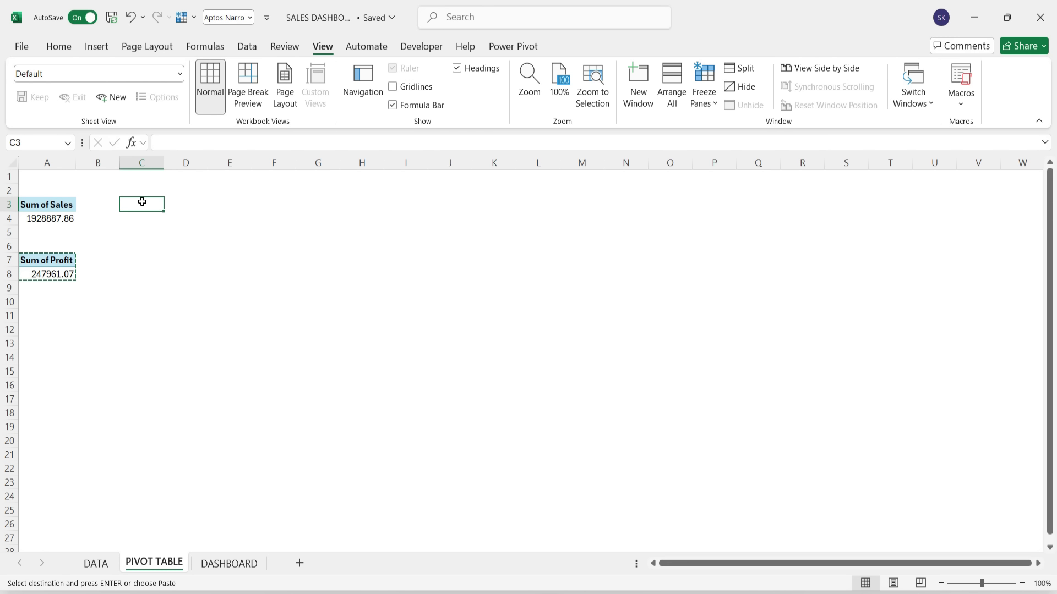
pyautogui.write('Profit by year')
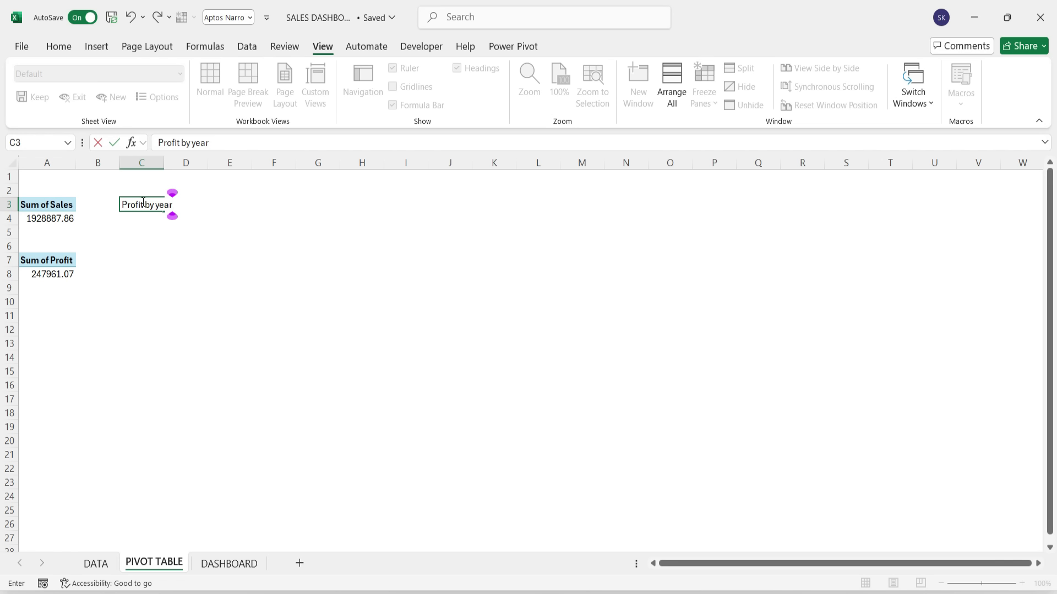
pyautogui.tripleClick(143, 202)
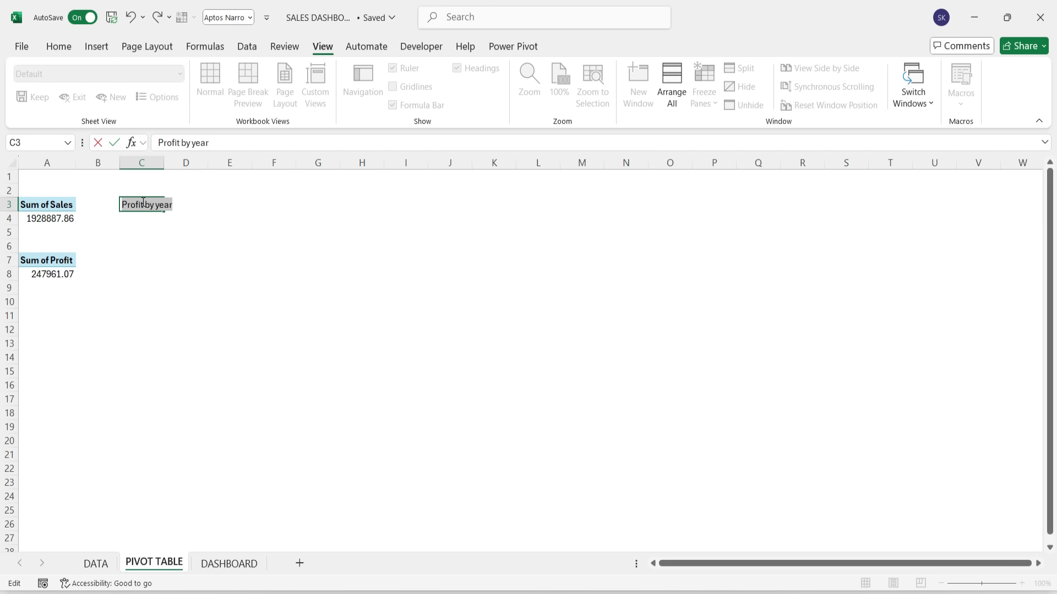
pyautogui.click(58, 47)
pyautogui.click(91, 96)
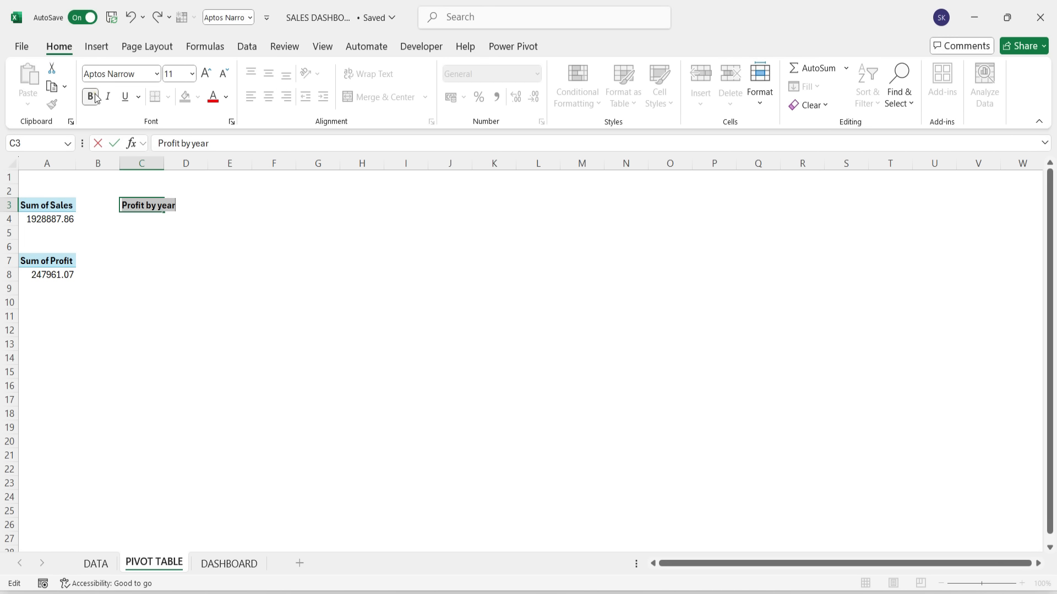
pyautogui.click(195, 73)
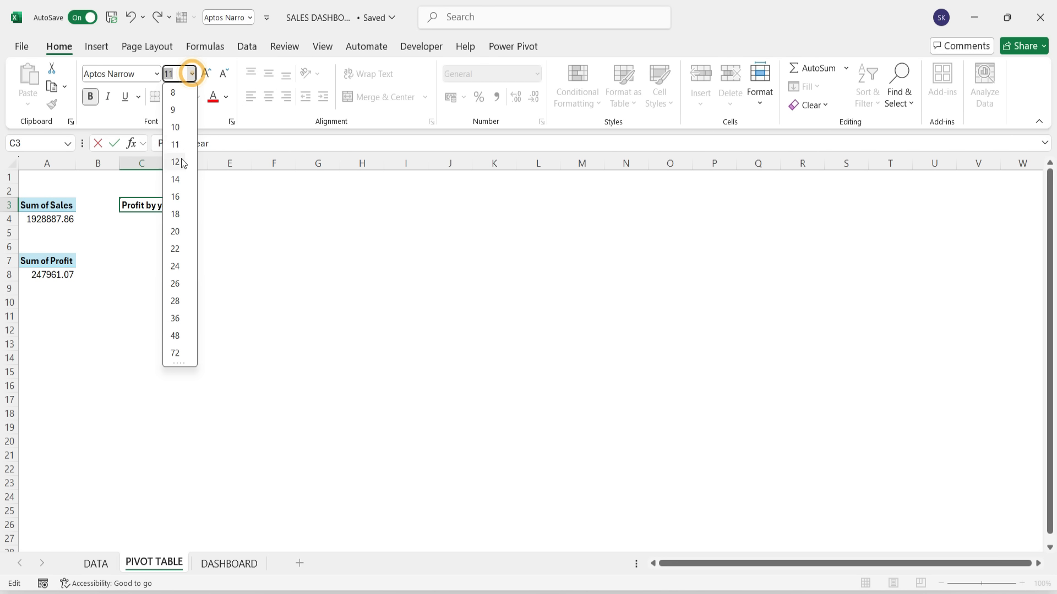
pyautogui.click(184, 160)
# Step: Copy the Sum of Profit PivotTable to cell C4 under the "Profit by year" heading
pyautogui.click(40, 261)
pyautogui.moveTo(40, 261); pyautogui.dragTo(52, 275)
pyautogui.hotkey('ctrl', 'c')
pyautogui.click(128, 216)
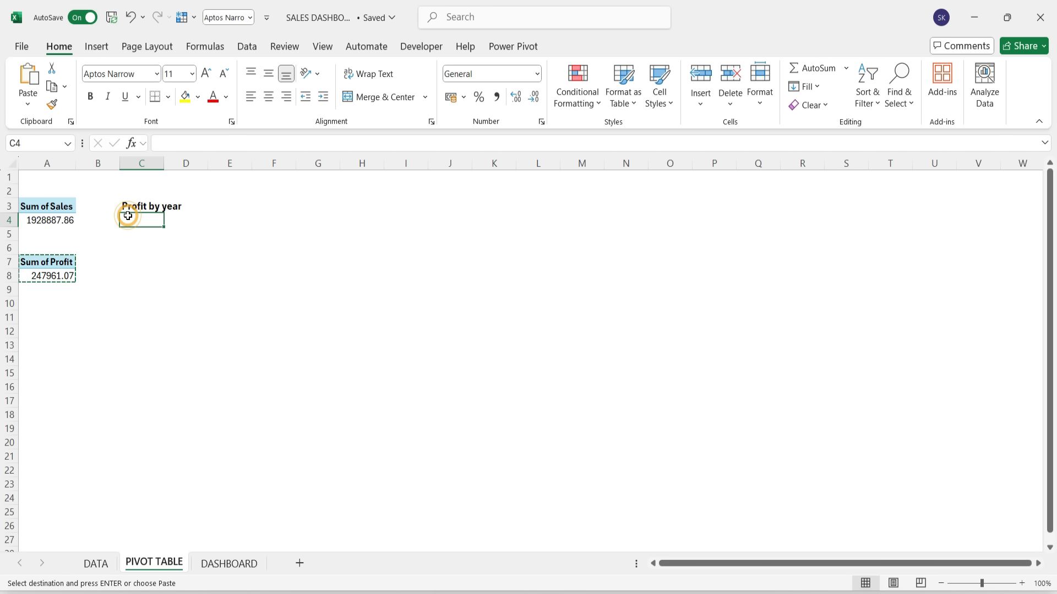
pyautogui.hotkey('ctrl', 'v')
# Step: Rebuild the PivotTable under "Profit by year" with Year as rows and Sum of Profit as values
pyautogui.moveTo(1007, 499); pyautogui.dragTo(762, 484)
pyautogui.scroll(-2, 911, 325)
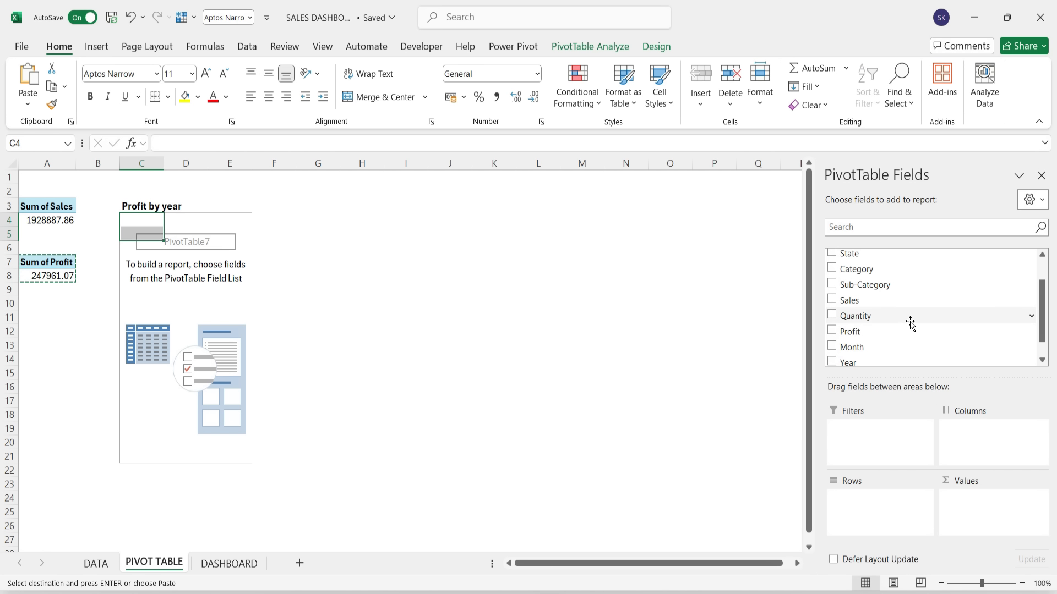
pyautogui.moveTo(860, 363); pyautogui.dragTo(872, 500)
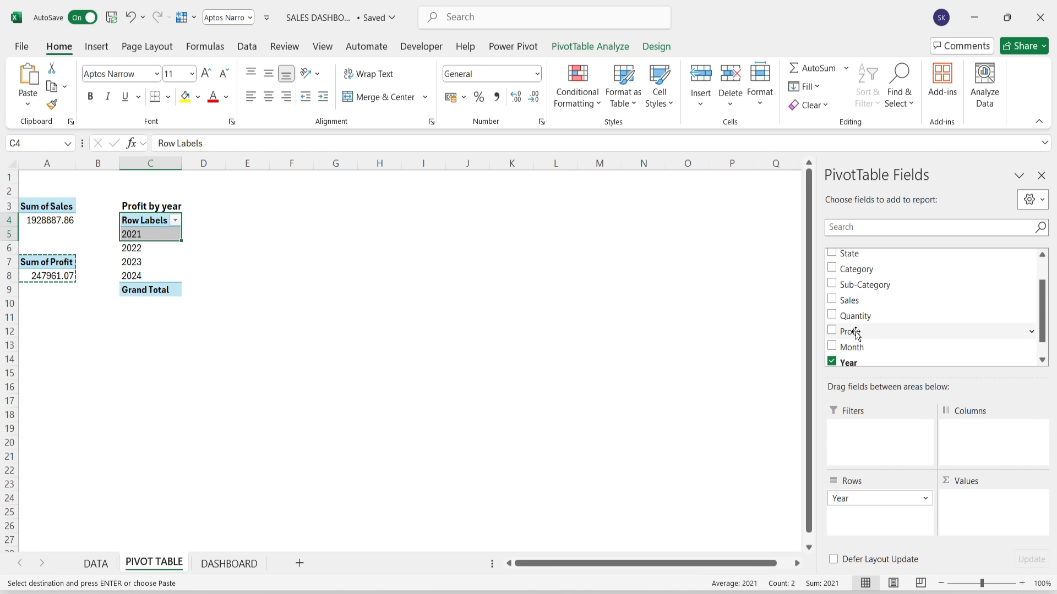
pyautogui.moveTo(856, 333); pyautogui.dragTo(975, 502)
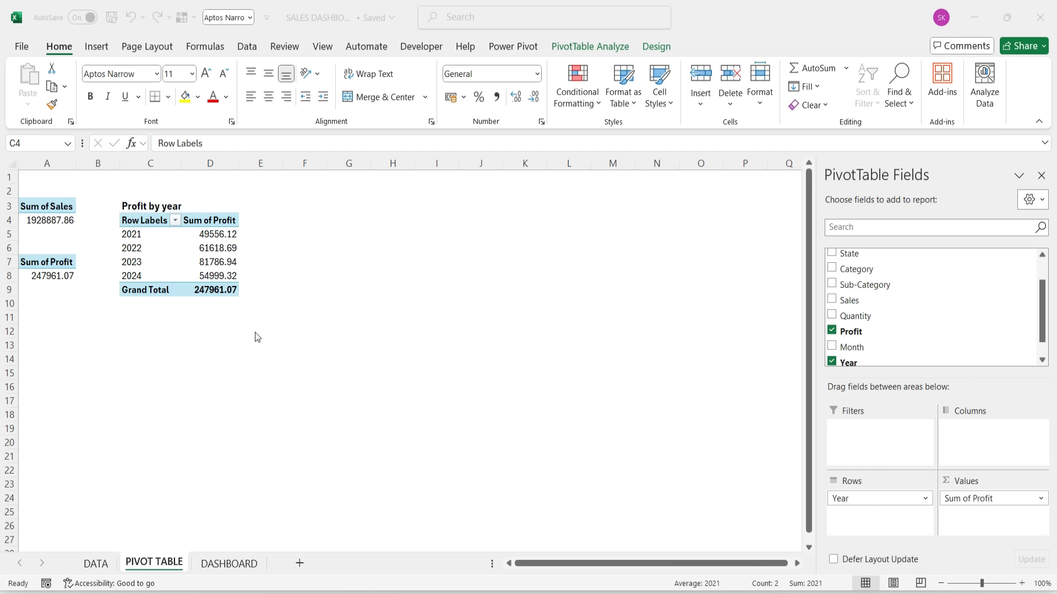
# Step: Enter the labels "Total Sales" in cell A2 and "Total Profit" in cell A6
pyautogui.click(52, 275)
pyautogui.click(36, 194)
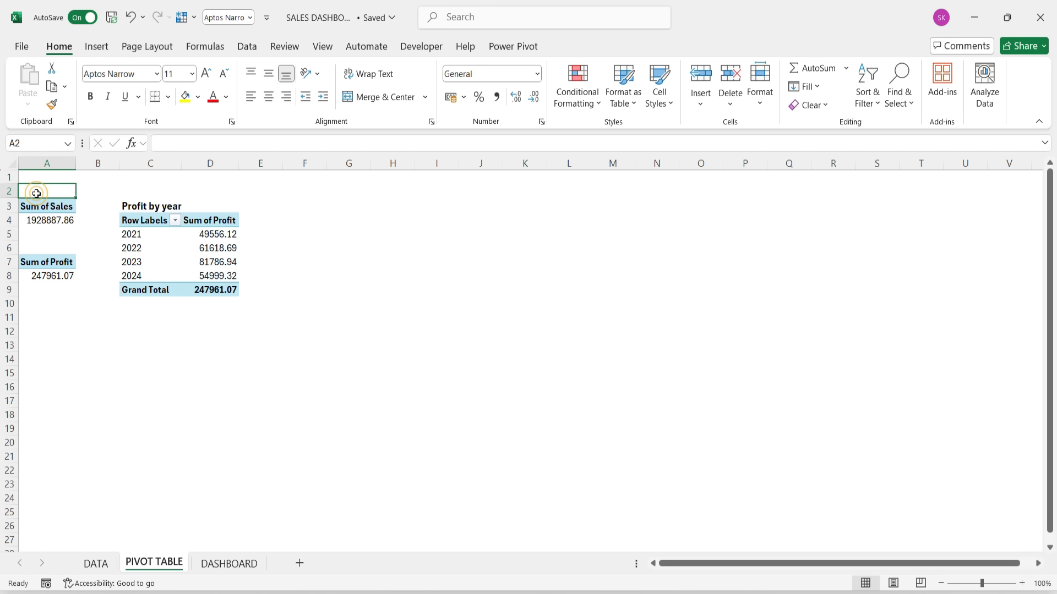
pyautogui.write('Total Sales')
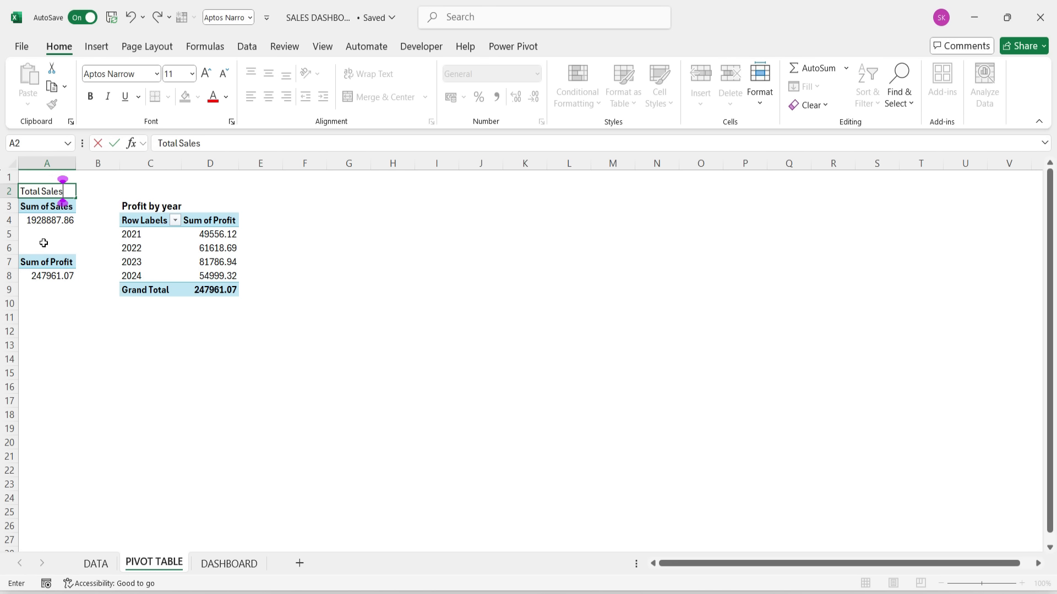
pyautogui.click(44, 242)
pyautogui.write('Total')
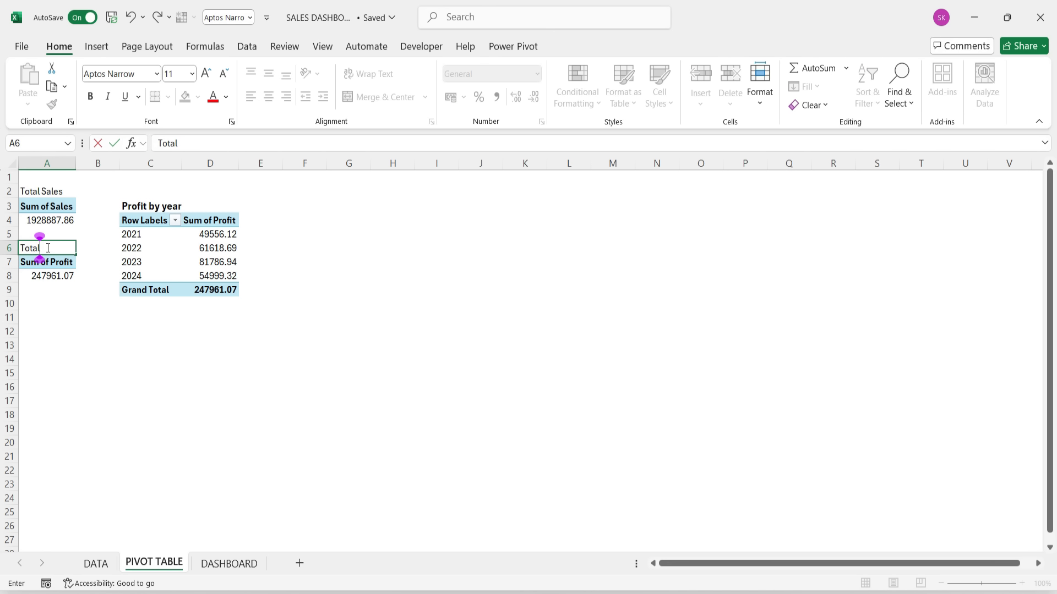
pyautogui.write(' Profit')
pyautogui.hotkey('ctrl', 'Return')
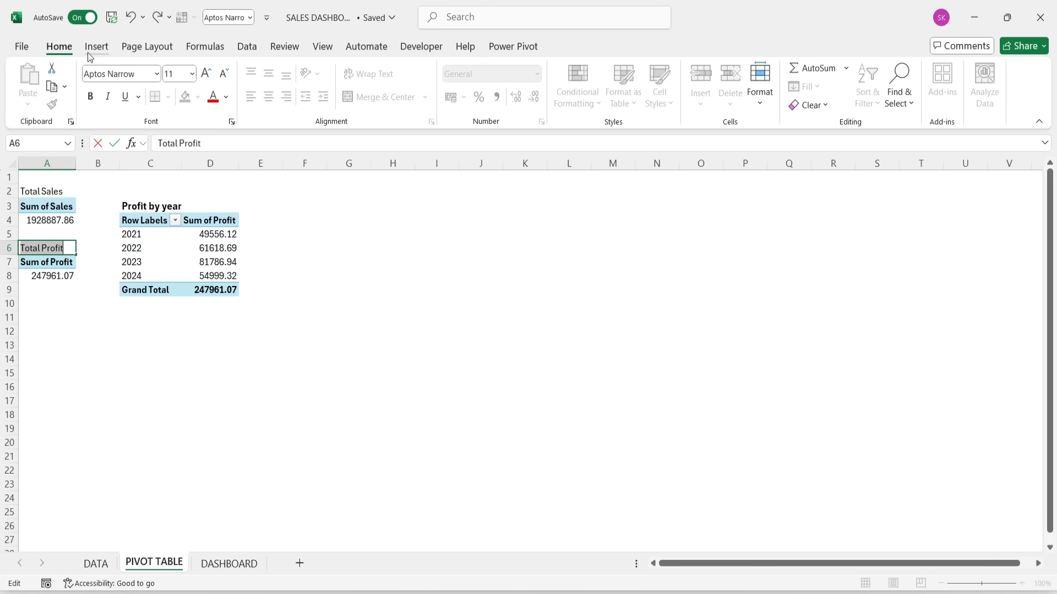
# Step: Format the "Total Profit" and "Total Sales" labels in column A bold
pyautogui.click(90, 96)
pyautogui.click(57, 190)
pyautogui.hotkey('ctrl', 'a')
pyautogui.click(57, 190)
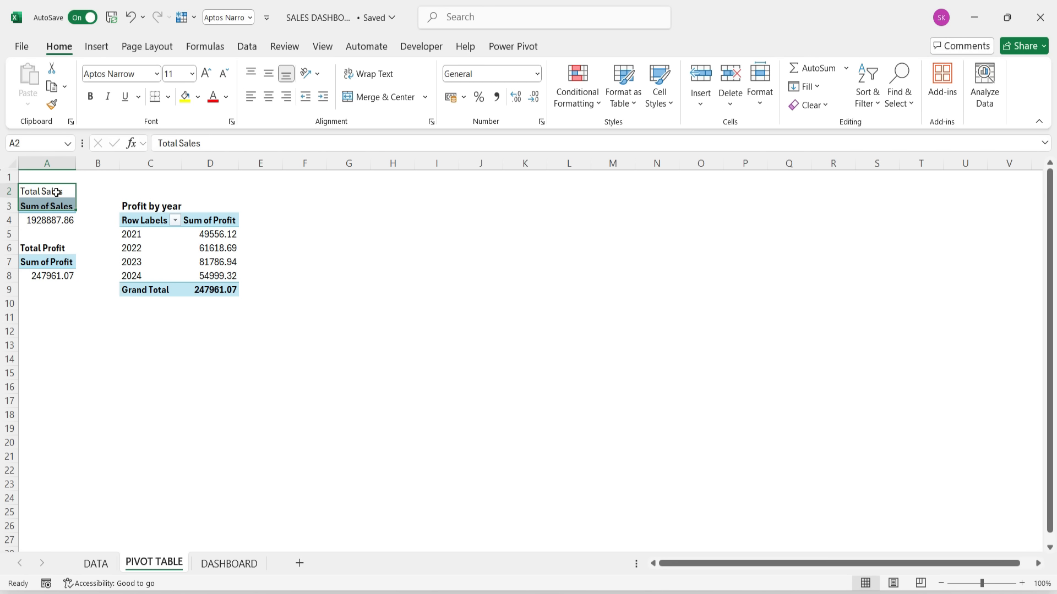
pyautogui.hotkey('ctrl', 'a')
pyautogui.doubleClick(56, 190)
pyautogui.hotkey('ctrl', 'a')
pyautogui.click(91, 96)
pyautogui.click(123, 317)
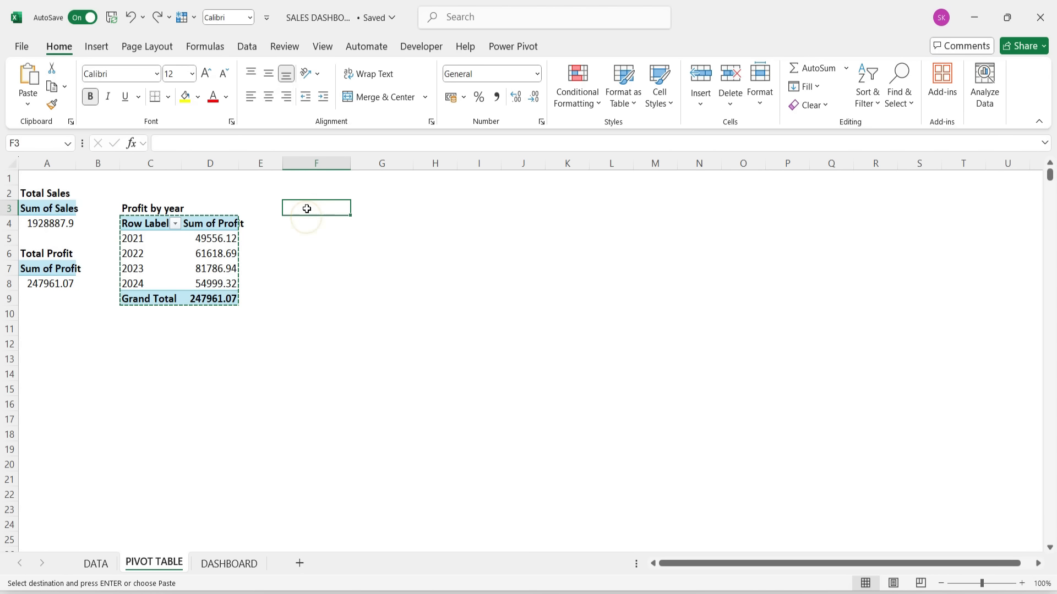
# Step: Enter the heading "Sales by sub Category" in cell F3
pyautogui.doubleClick(307, 209)
pyautogui.write('Sale')
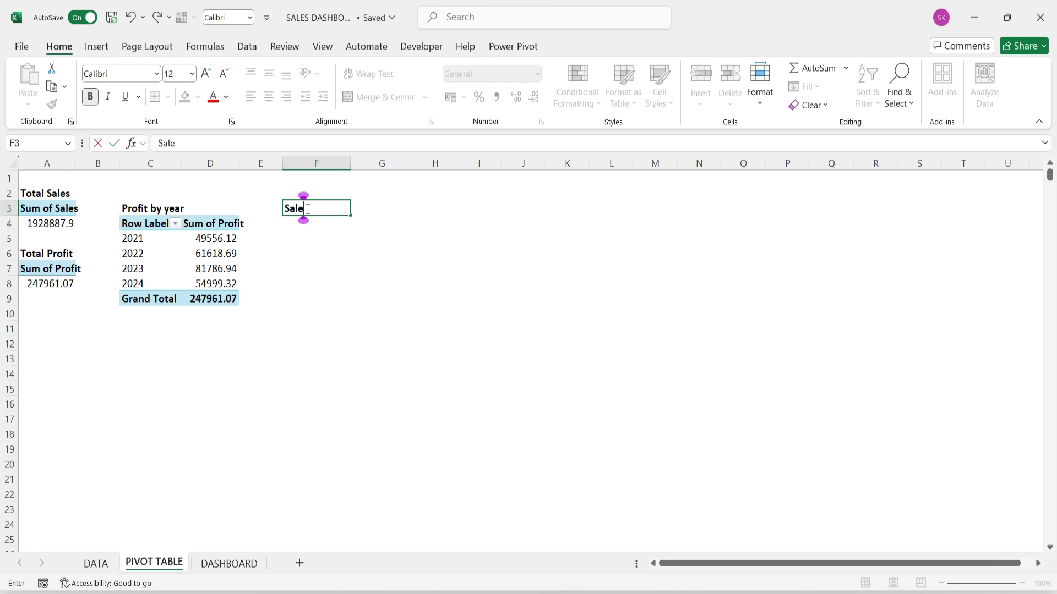
pyautogui.write('s by sub C')
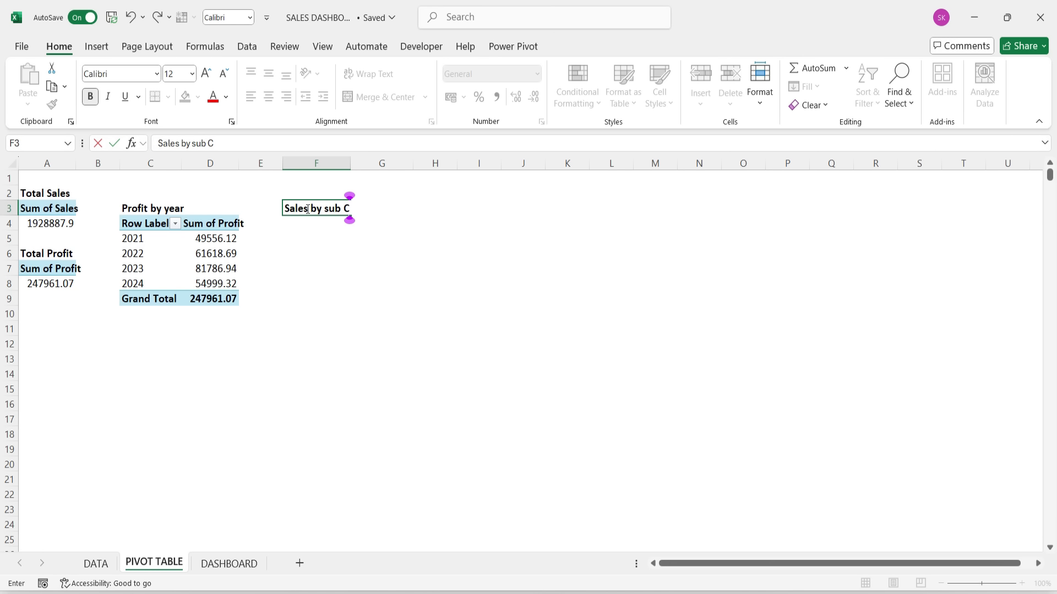
pyautogui.write('ategory')
pyautogui.press('Return')
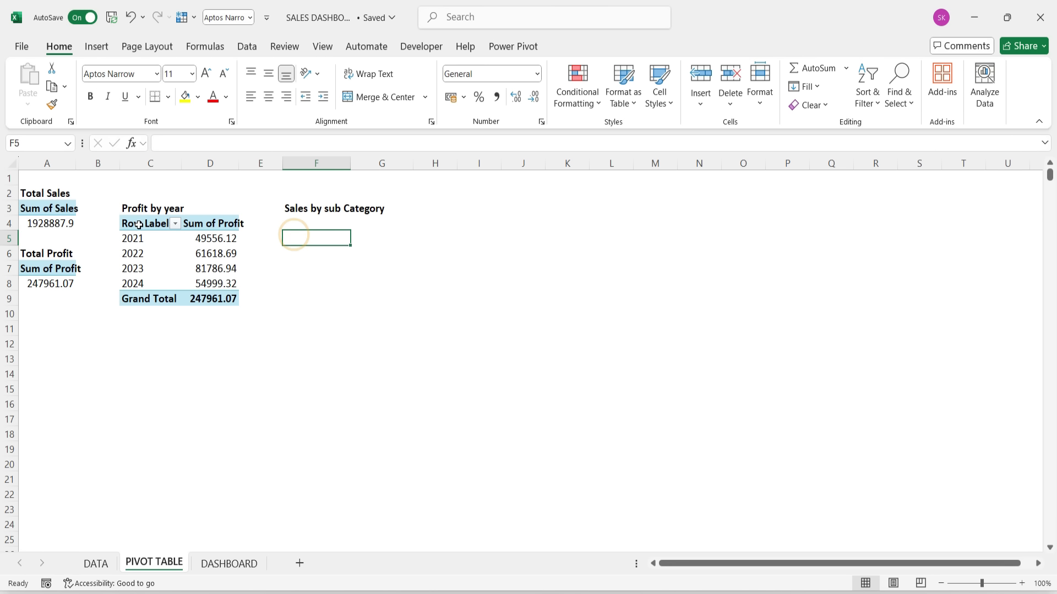
# Step: Copy the Profit by year PivotTable to cell F4 under the "Sales by sub Category" heading
pyautogui.moveTo(132, 224); pyautogui.dragTo(221, 298)
pyautogui.hotkey('ctrl', 'c')
pyautogui.click(295, 224)
pyautogui.hotkey('ctrl', 'v')
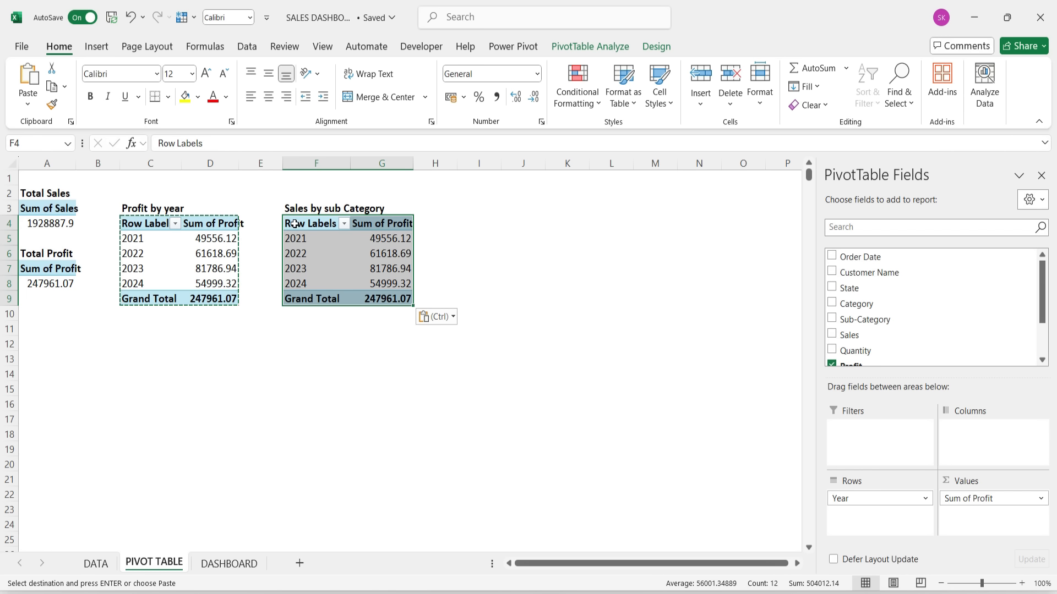
# Step: Replace the fields of the PivotTable at F4 with Sub-Category as rows and Sum of Sales as values
pyautogui.moveTo(882, 498); pyautogui.dragTo(721, 490)
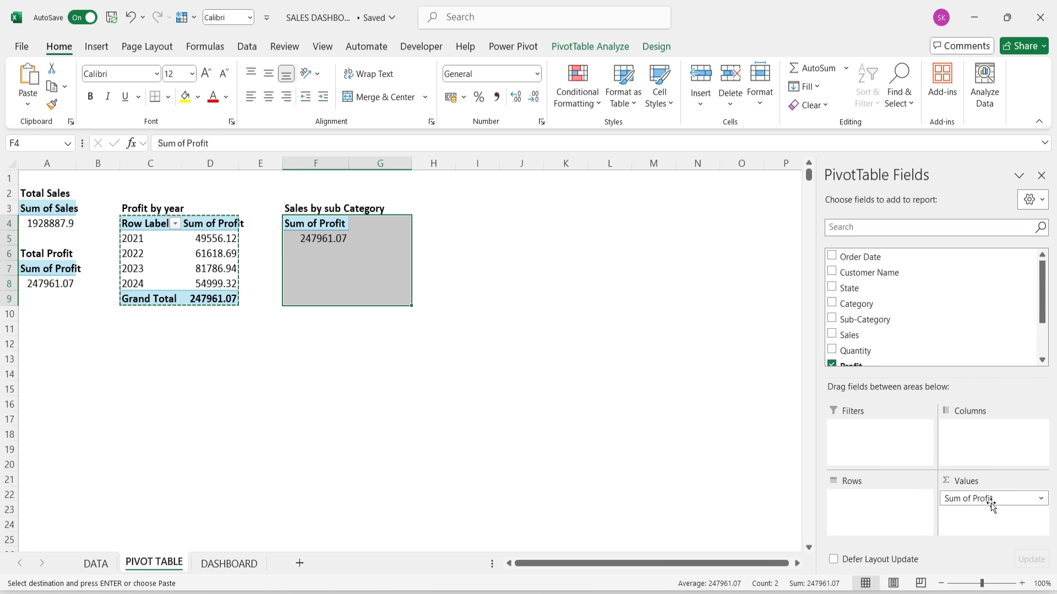
pyautogui.moveTo(983, 502); pyautogui.dragTo(710, 509)
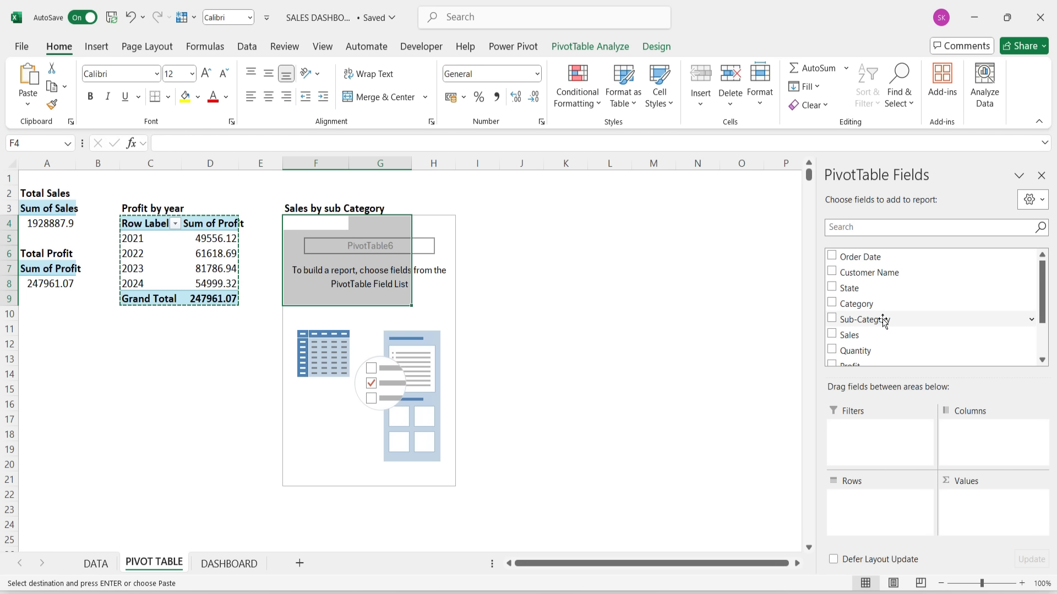
pyautogui.moveTo(862, 320); pyautogui.dragTo(875, 501)
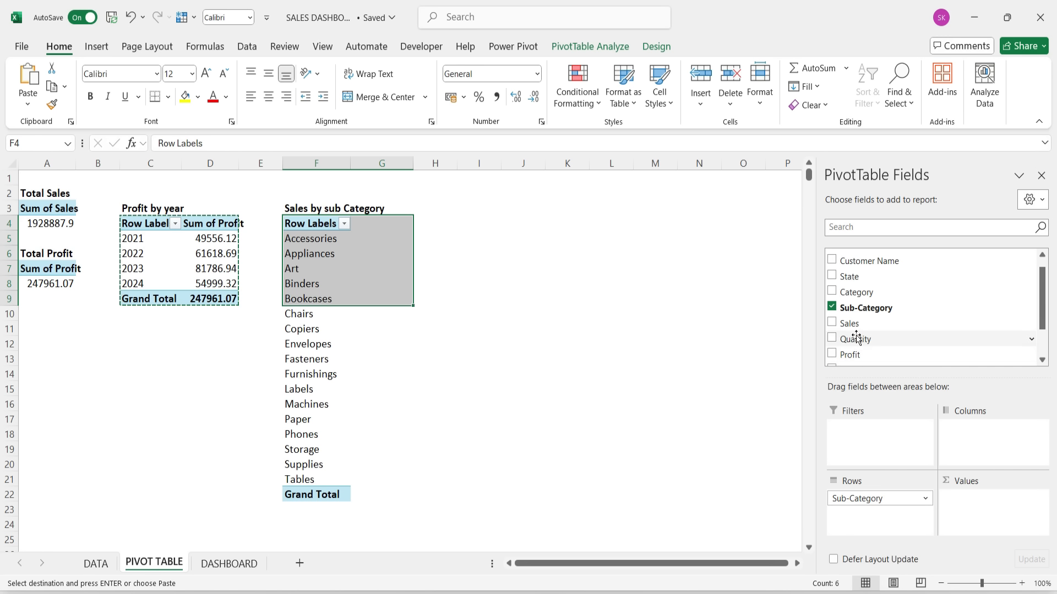
pyautogui.moveTo(855, 327); pyautogui.dragTo(971, 510)
pyautogui.click(401, 339)
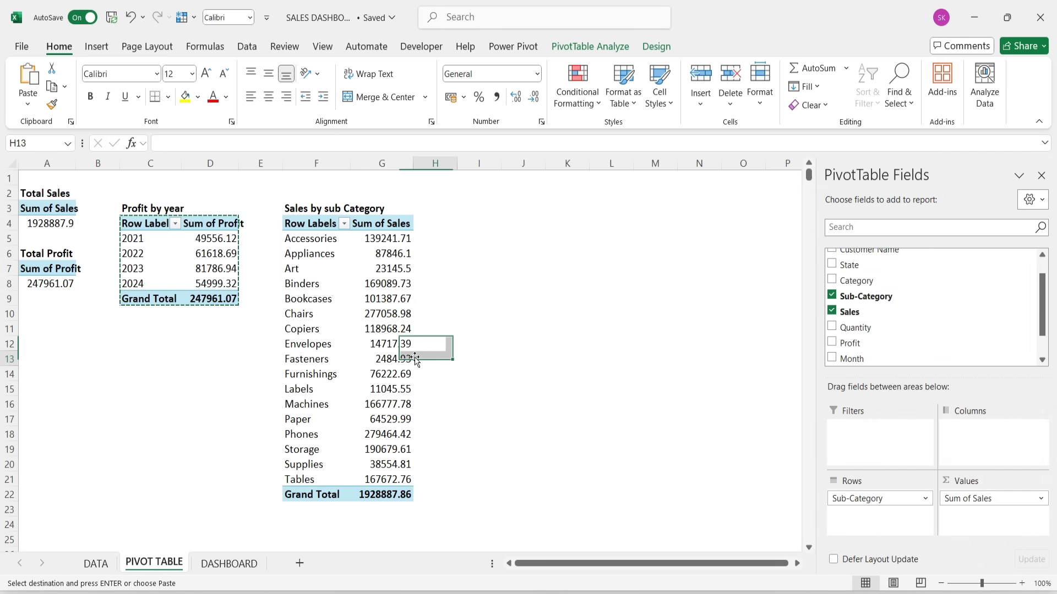
# Step: Sort the sub-category PivotTable by Sum of Sales from largest to smallest
pyautogui.click(397, 240)
pyautogui.rightClick(396, 240)
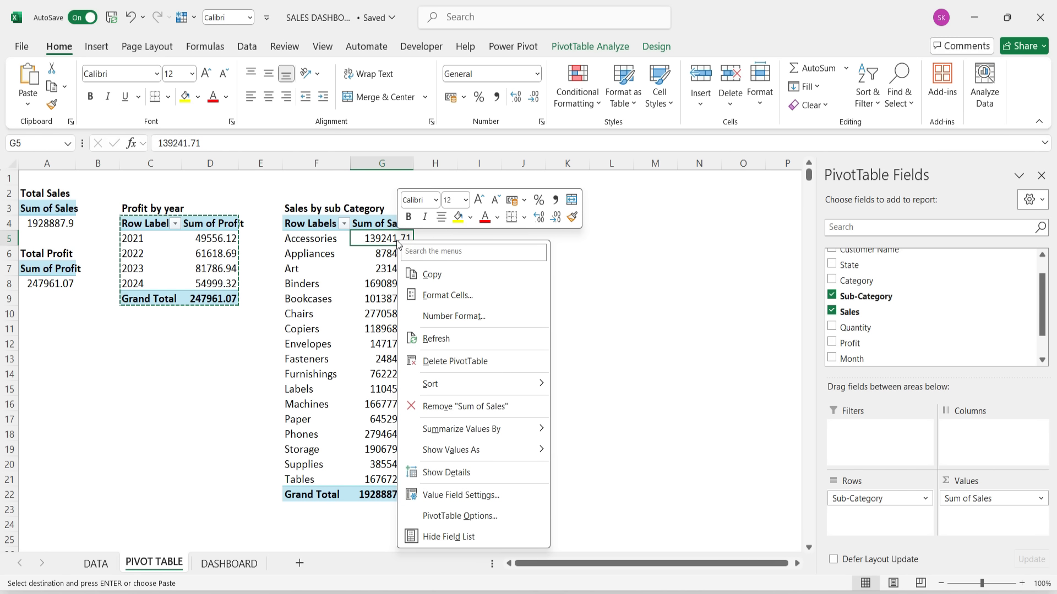
pyautogui.moveTo(457, 383)
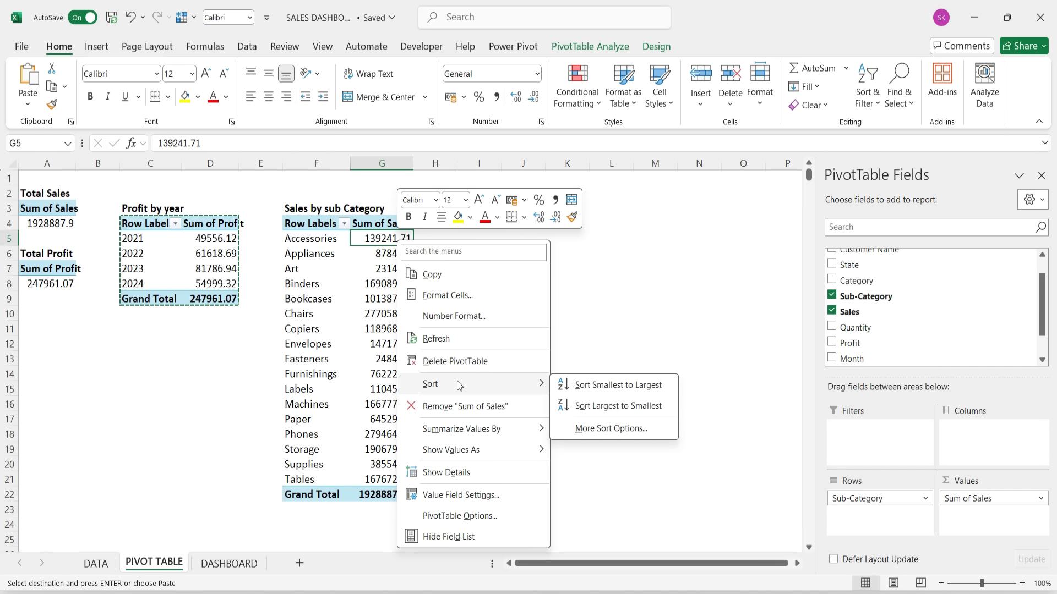
pyautogui.click(604, 409)
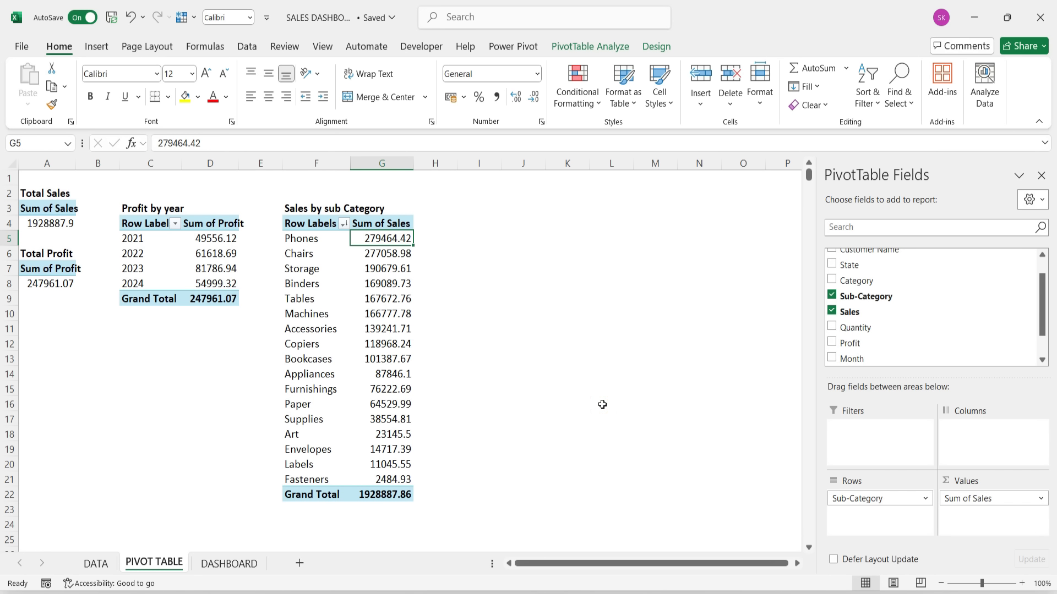
# Step: Enter the column headings "Category" in cell I4 and "Sales" in cell J4
pyautogui.click(461, 223)
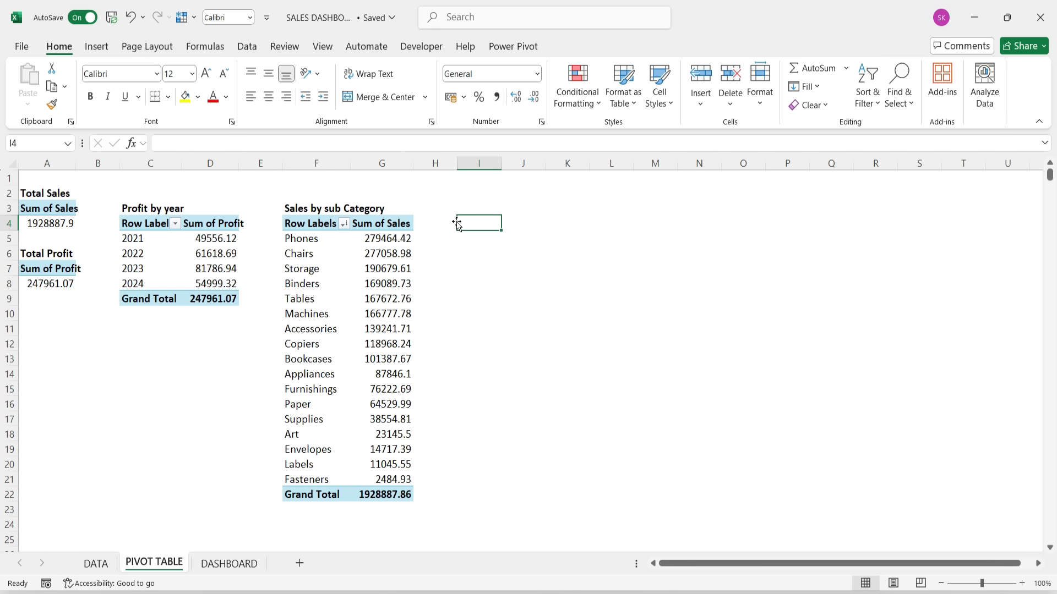
pyautogui.write('Cate')
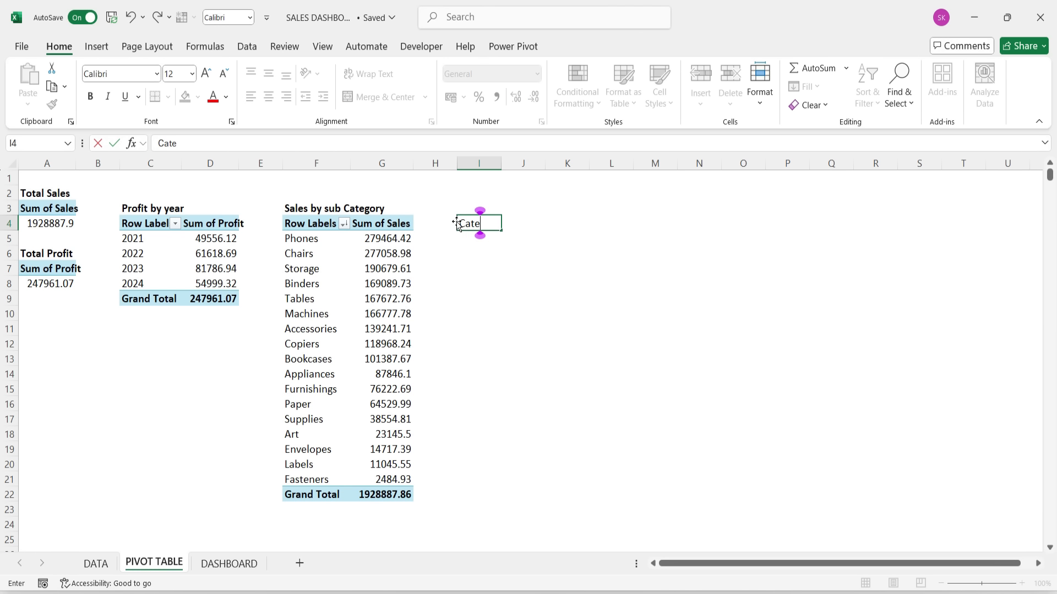
pyautogui.write('gory')
pyautogui.click(563, 254)
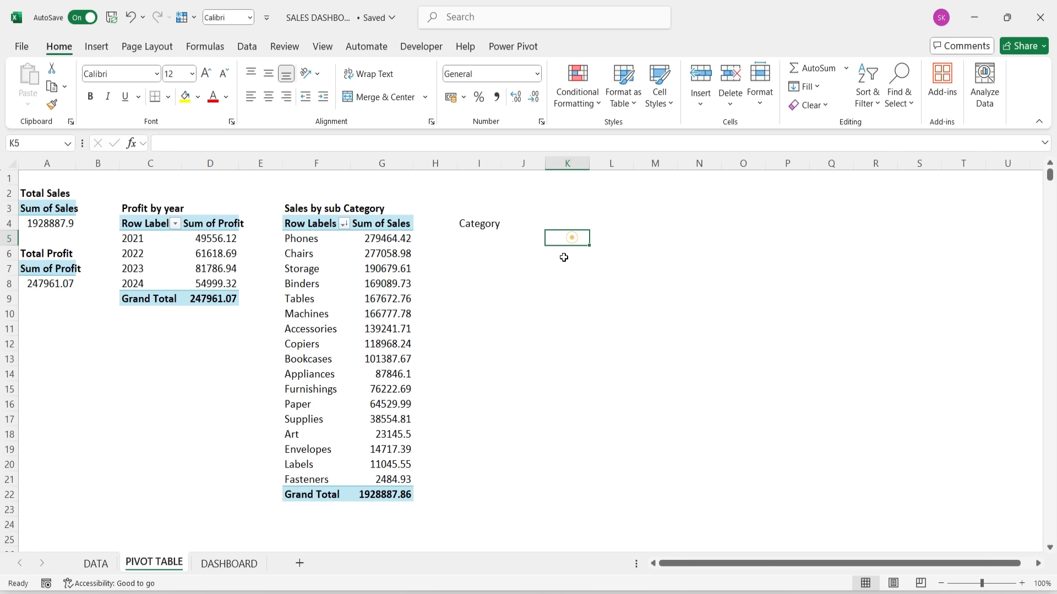
pyautogui.click(524, 223)
pyautogui.write('sales')
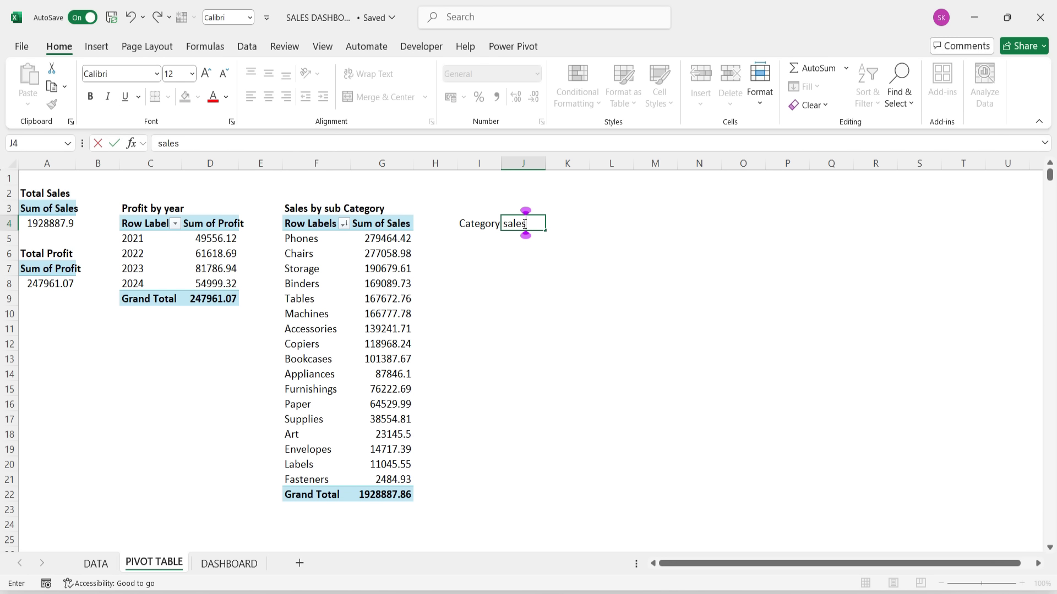
pyautogui.click(523, 224)
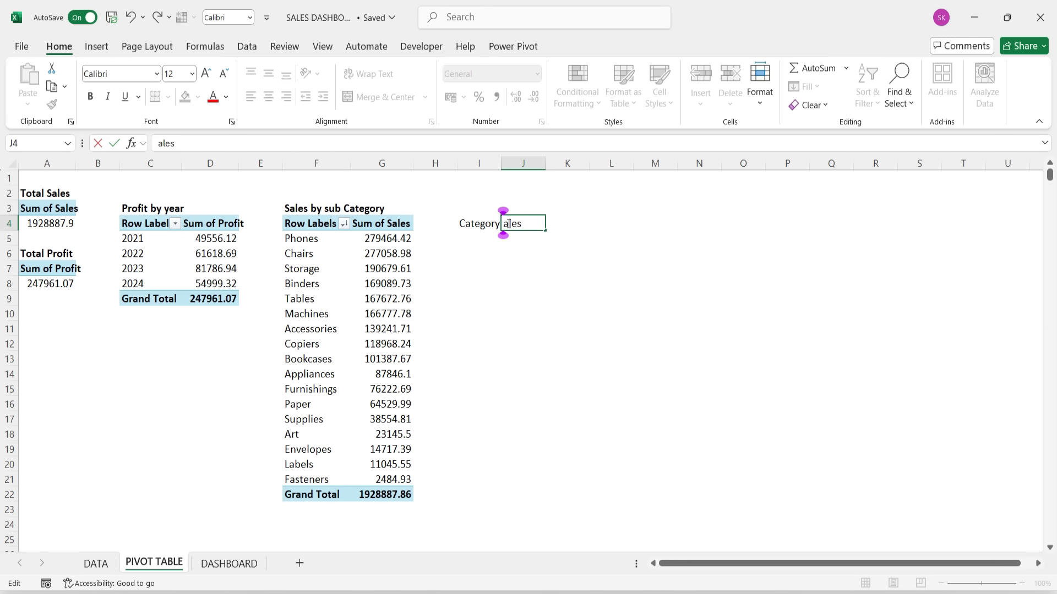
pyautogui.press('BackSpace')
pyautogui.write('S')
pyautogui.click(534, 293)
# Step: Link cell I5 to the first sub-category in F5 and cell J5 to its sales value in G5 through GETPIVOTDATA
pyautogui.click(484, 236)
pyautogui.write('=')
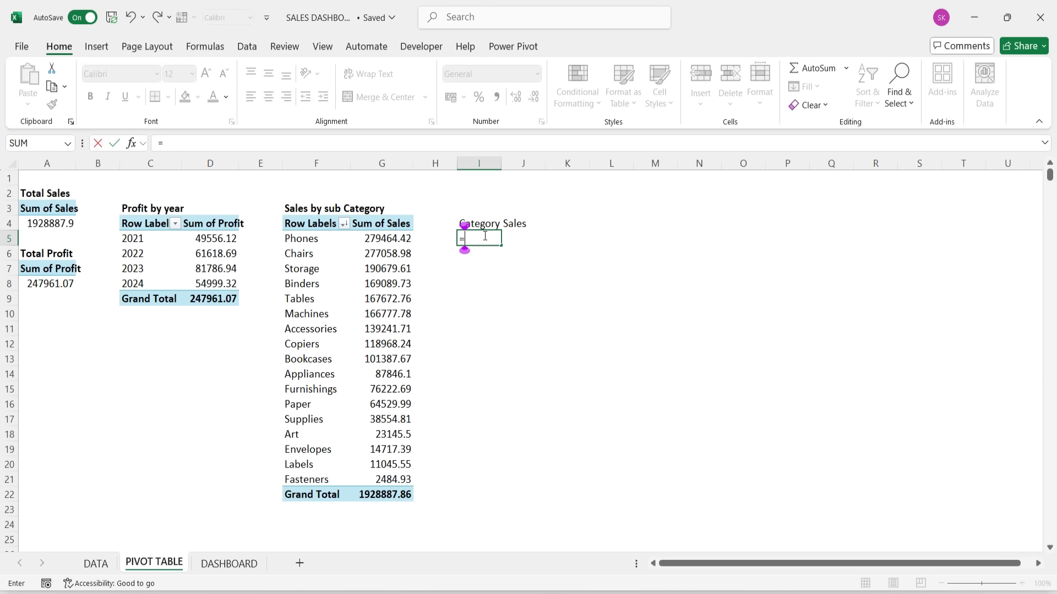
pyautogui.click(289, 238)
pyautogui.press('Return')
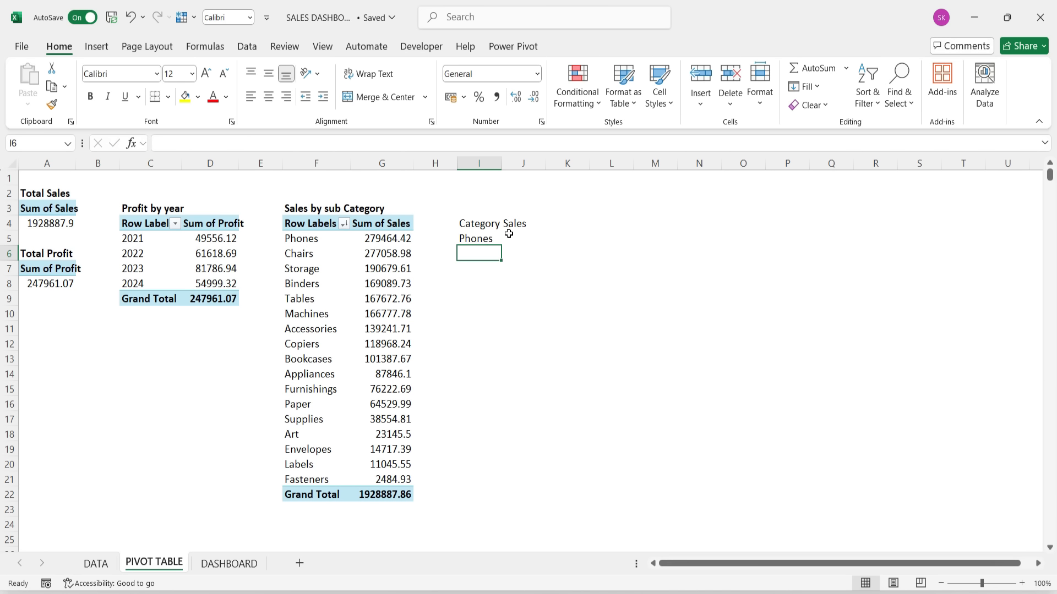
pyautogui.click(512, 235)
pyautogui.write('=')
pyautogui.click(387, 238)
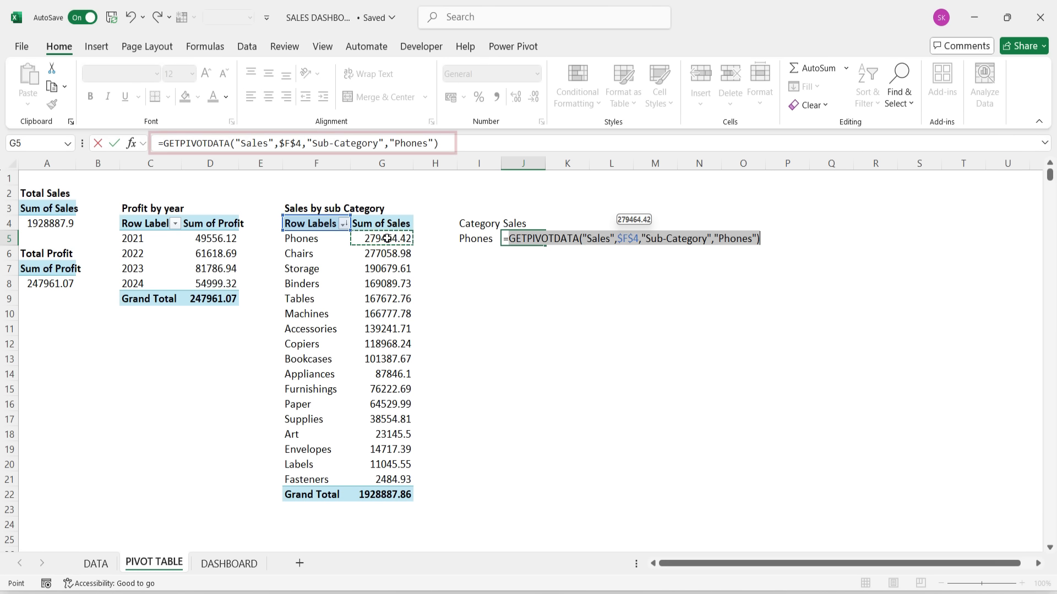
pyautogui.press('Return')
# Step: Replace the fixed "Phones" item in the GETPIVOTDATA formula of cell J5 with a reference to cell I5
pyautogui.click(523, 239)
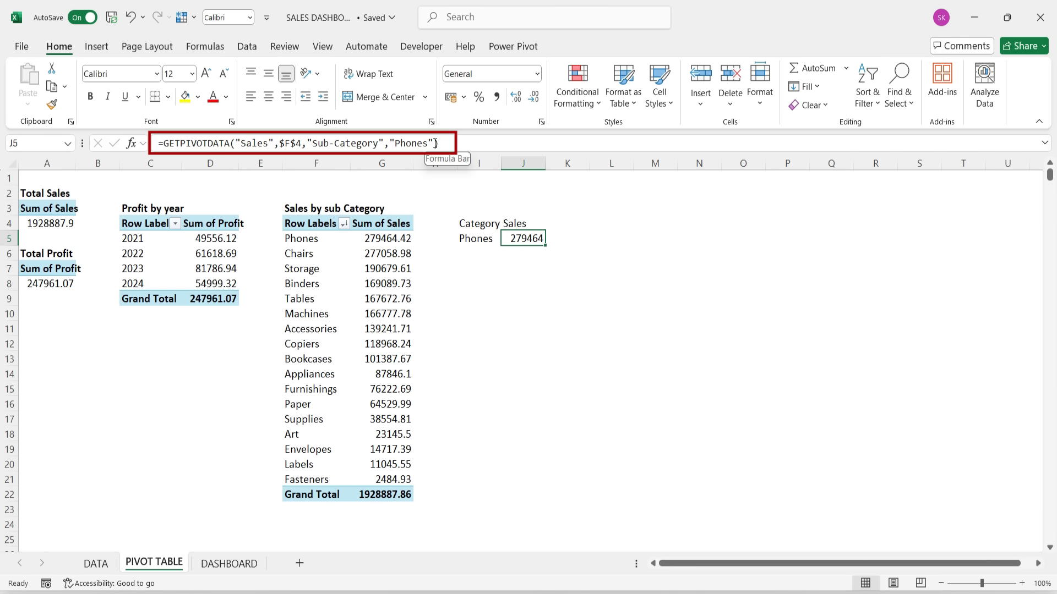
pyautogui.moveTo(433, 143); pyautogui.dragTo(389, 143)
pyautogui.press('BackSpace')
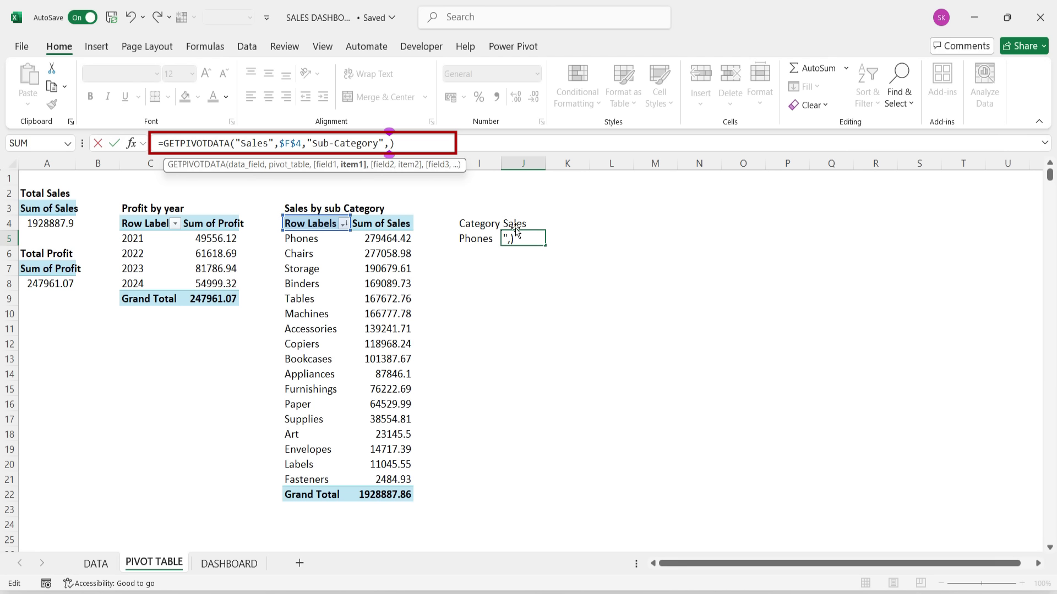
pyautogui.click(476, 238)
pyautogui.press('Return')
# Step: Fill the formulas in I5:J5 down to row 21 and make the Category and Sales headings bold
pyautogui.moveTo(477, 241); pyautogui.dragTo(520, 481)
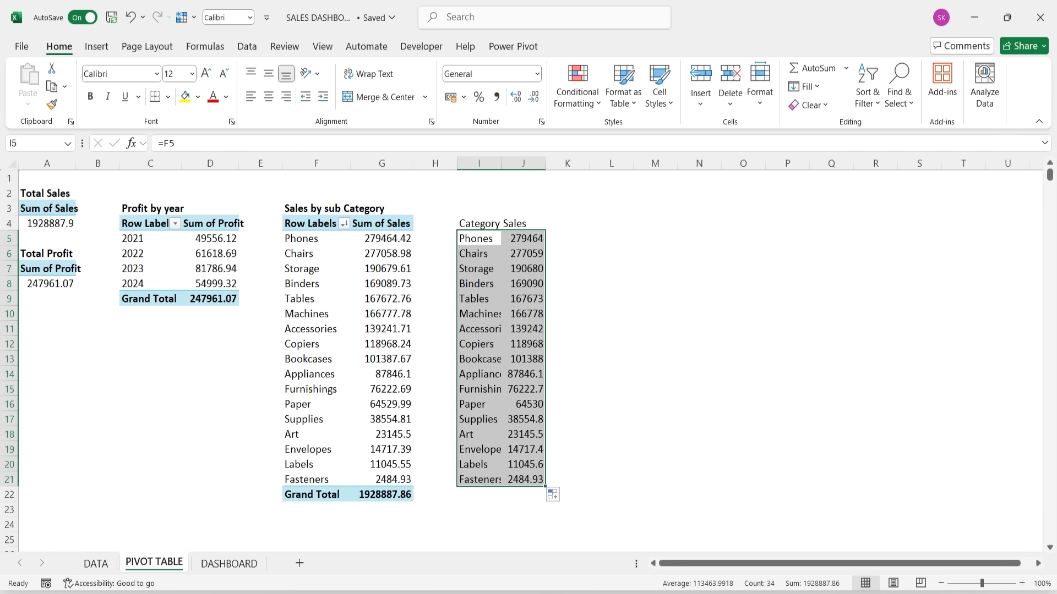
pyautogui.moveTo(464, 223); pyautogui.dragTo(523, 223)
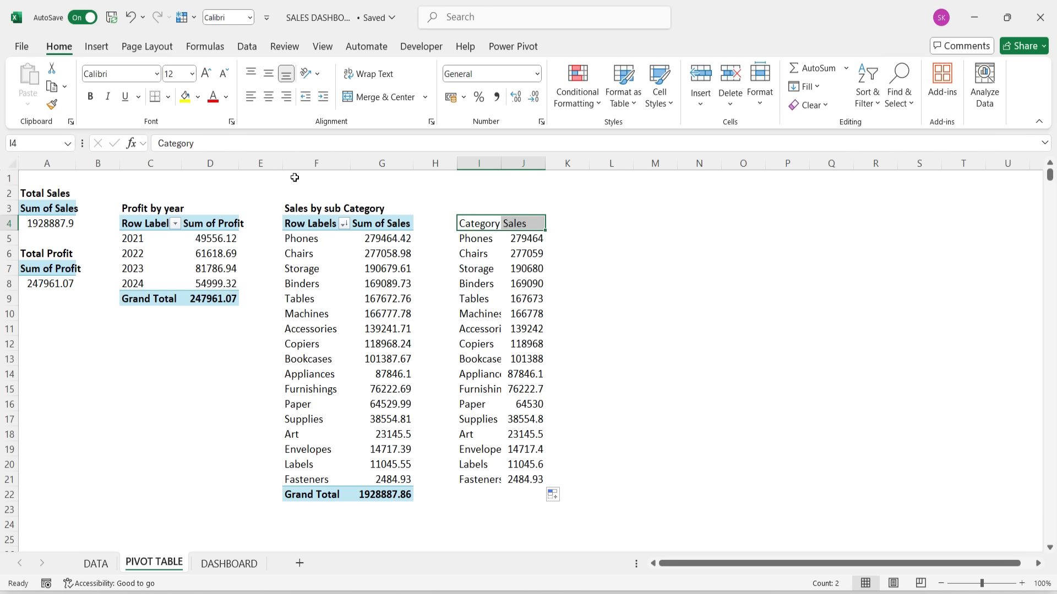
pyautogui.click(91, 96)
# Step: Enter the heading "Customer Count by Year" in cell O3
pyautogui.click(748, 206)
pyautogui.write('Cus')
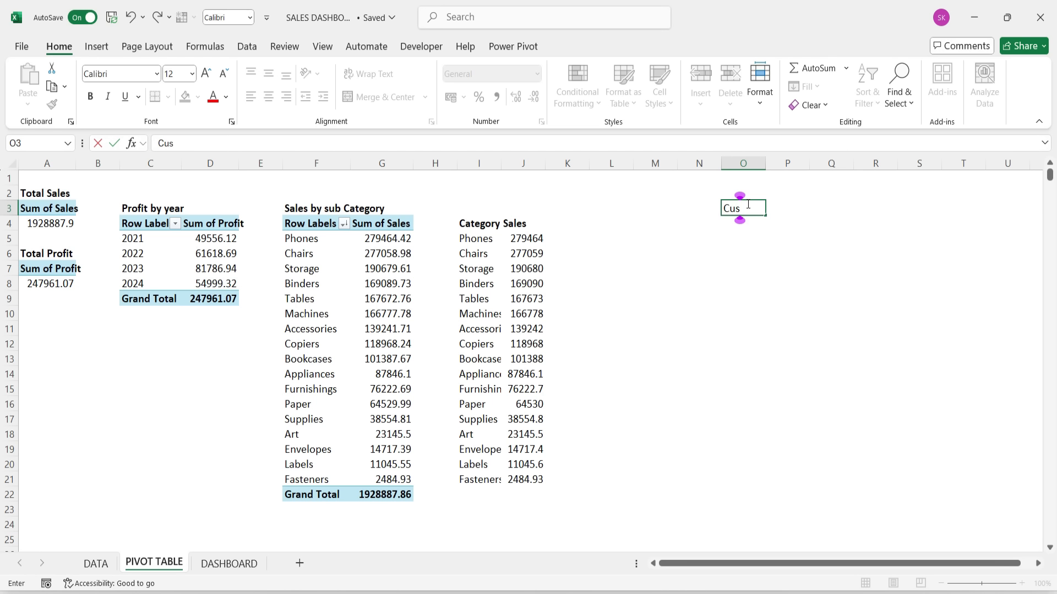
pyautogui.write('tomer Count by')
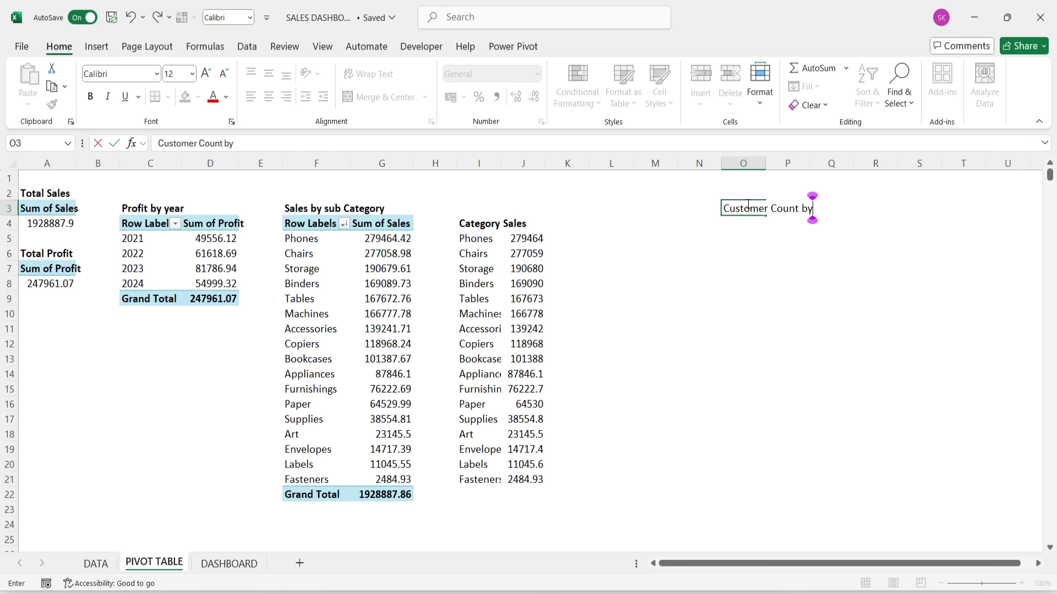
pyautogui.write(' Year')
pyautogui.press('Return')
pyautogui.click(727, 209)
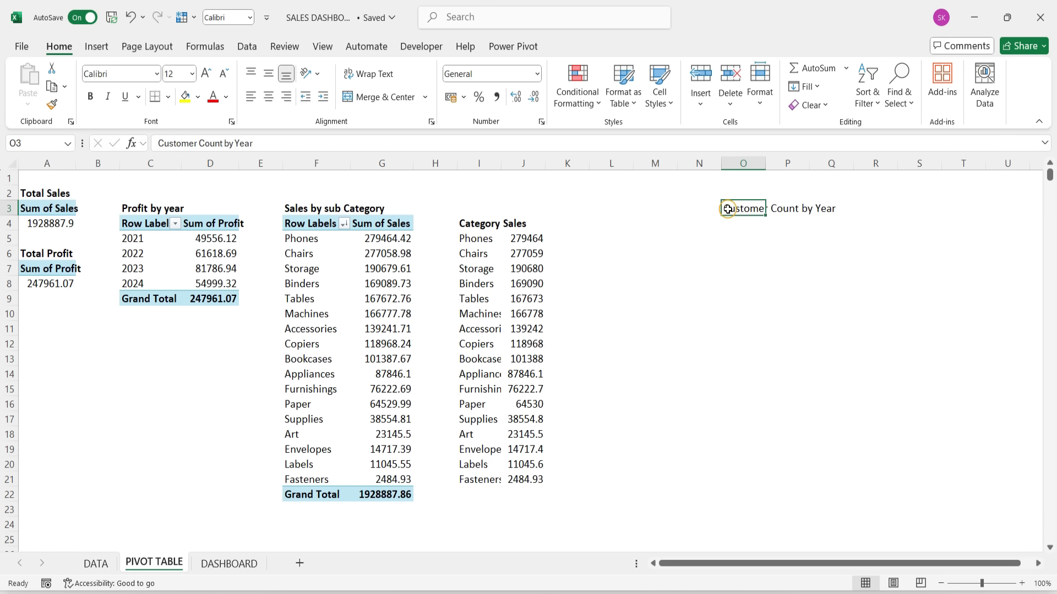
# Step: Make the "Customer Count by Year" heading in cell O3 bold
pyautogui.hotkey('ctrl', 'b')
pyautogui.click(753, 250)
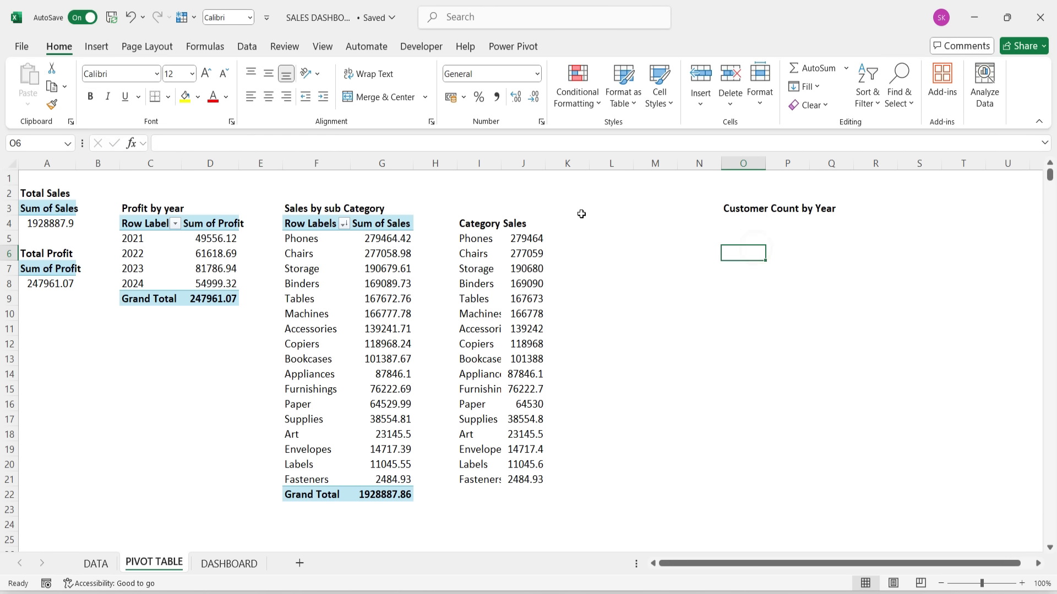
# Step: Copy the Customer Name and Year columns from the DATA sheet into columns L and M of the PIVOT TABLE sheet
pyautogui.click(96, 564)
pyautogui.click(133, 161)
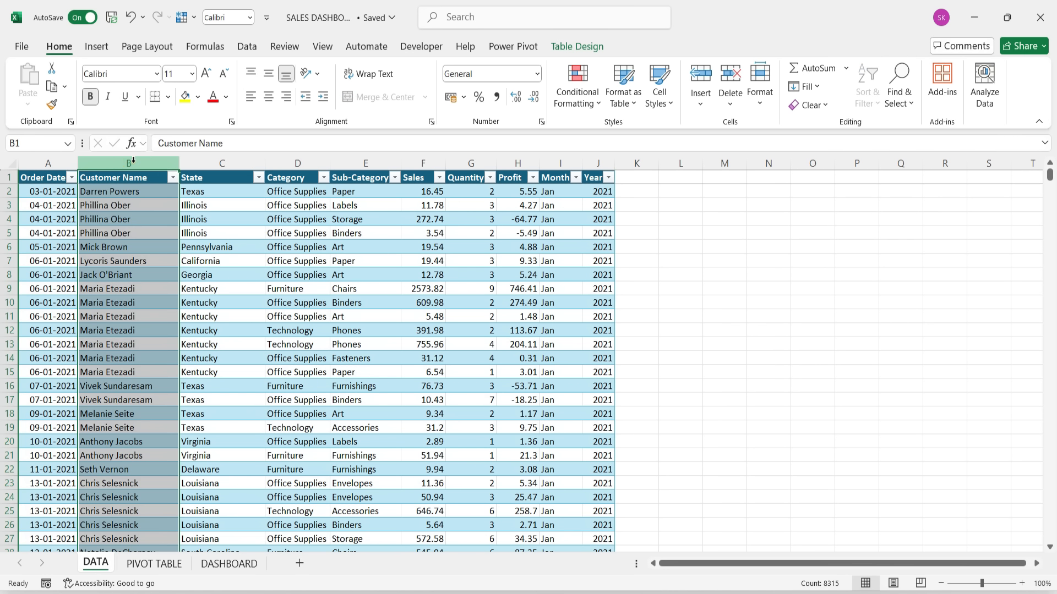
pyautogui.keyDown('ctrl'); pyautogui.click(598, 163); pyautogui.keyUp('ctrl')
pyautogui.hotkey('ctrl', 'c')
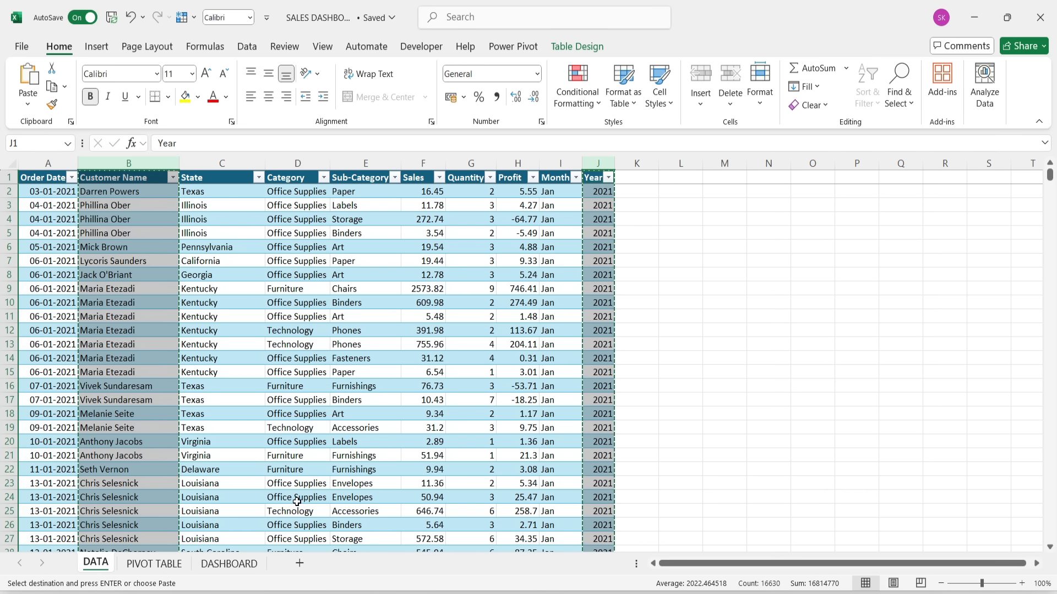
pyautogui.click(160, 564)
pyautogui.click(612, 163)
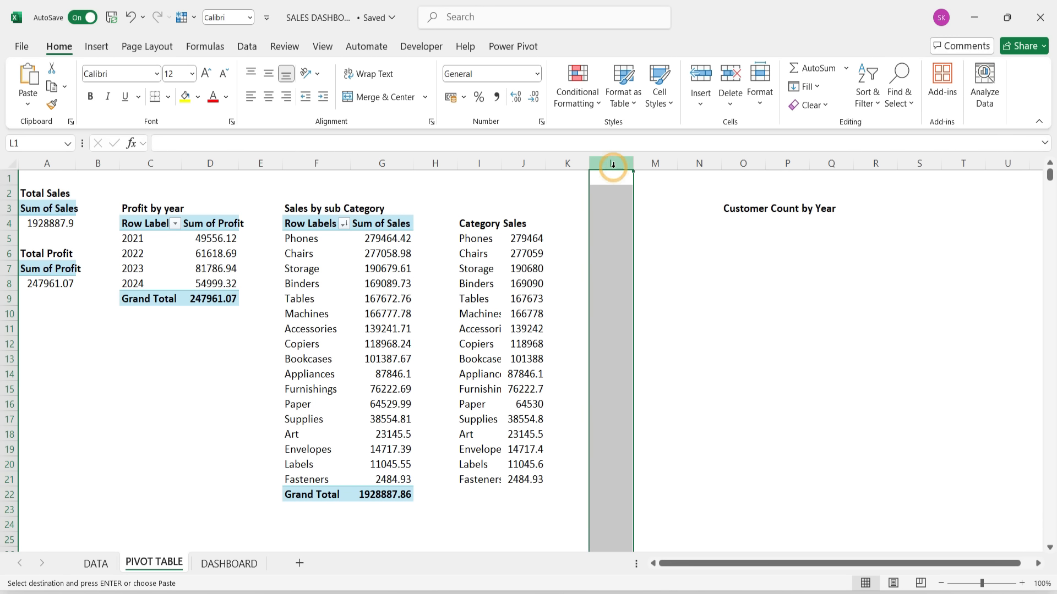
pyautogui.hotkey('ctrl', 'v')
pyautogui.click(805, 226)
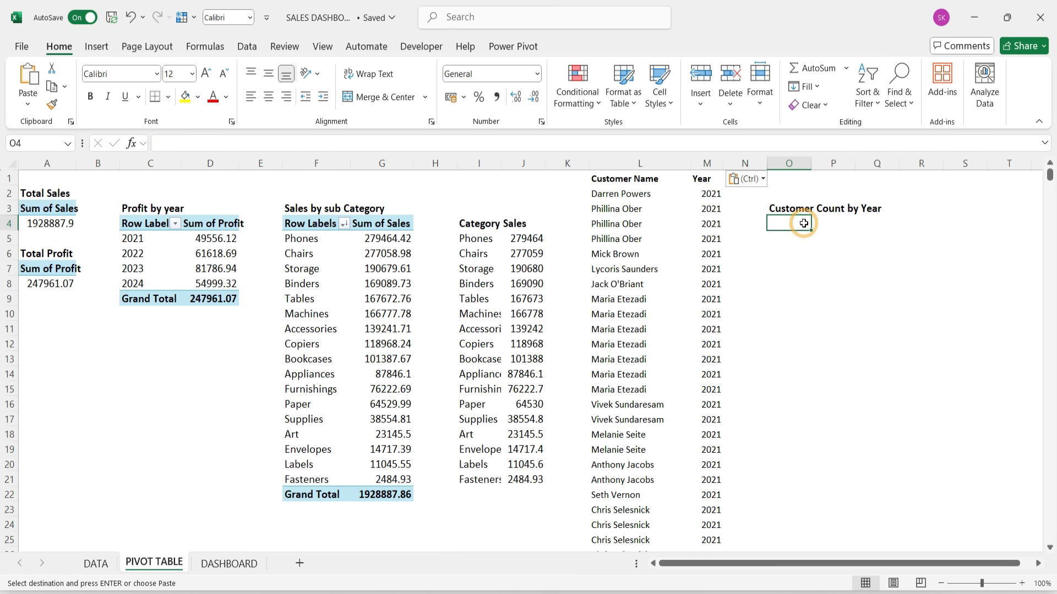
# Step: Remove duplicate rows from the copied customer list in L2:M8315, comparing both Customer Name and Year
pyautogui.click(610, 194)
pyautogui.hotkey('shift', 'Right')
pyautogui.hotkey('ctrl', 'shift', 'Down')
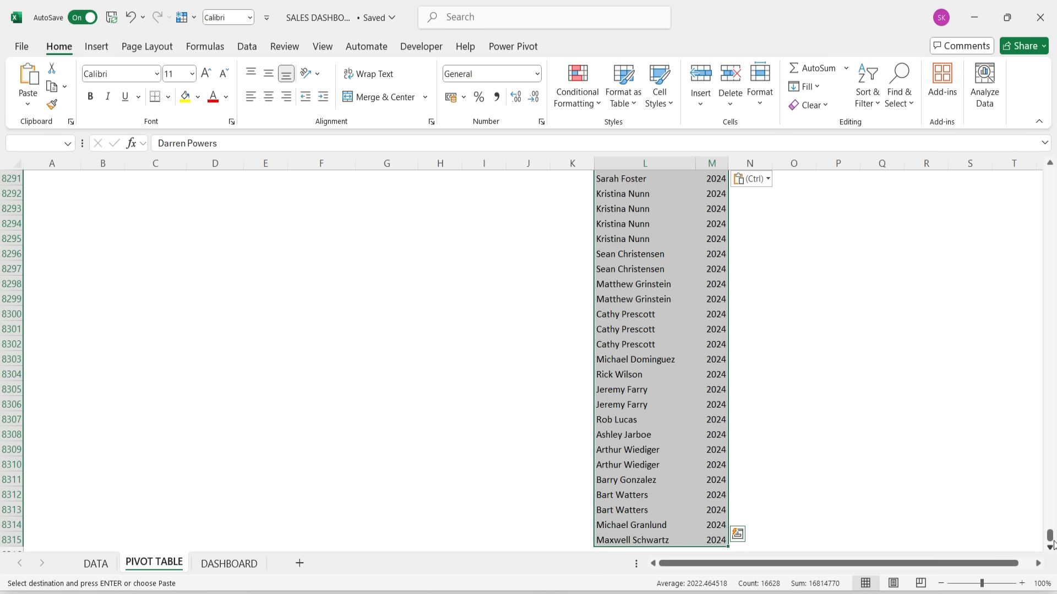
pyautogui.moveTo(1050, 535); pyautogui.dragTo(1050, 175)
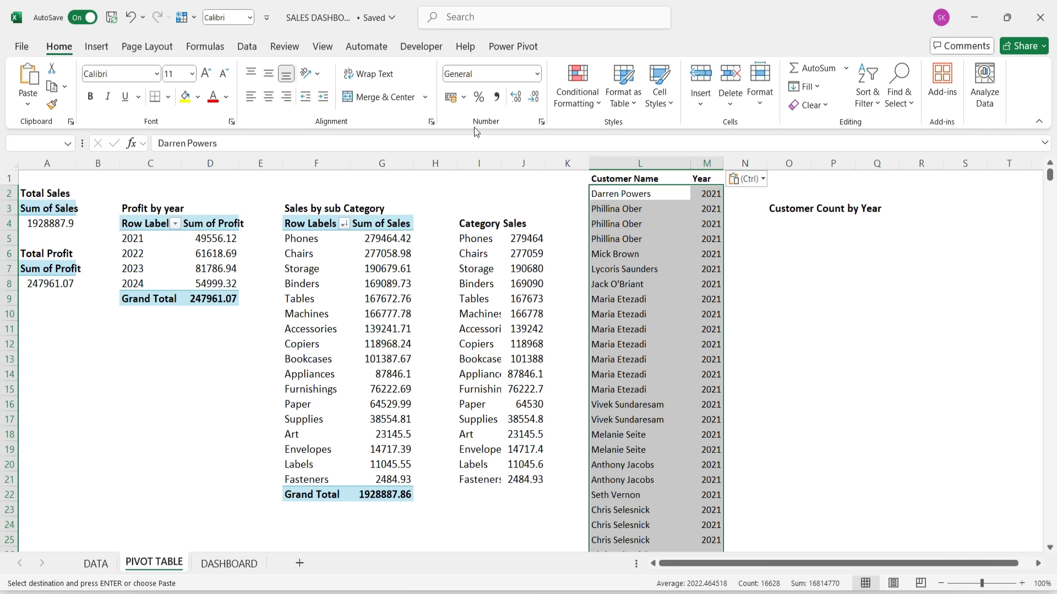
pyautogui.click(247, 46)
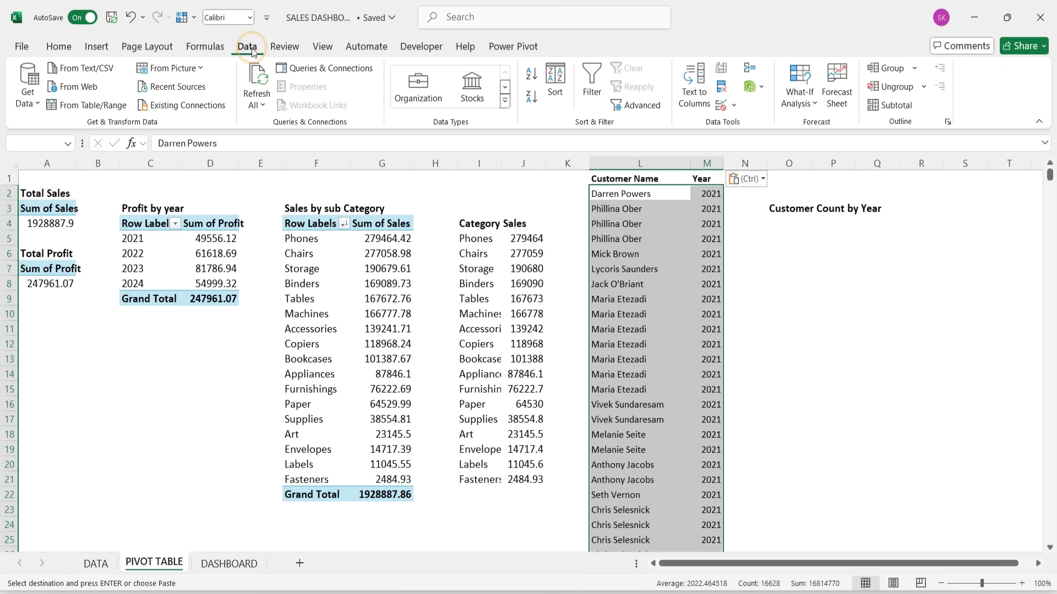
pyautogui.click(724, 91)
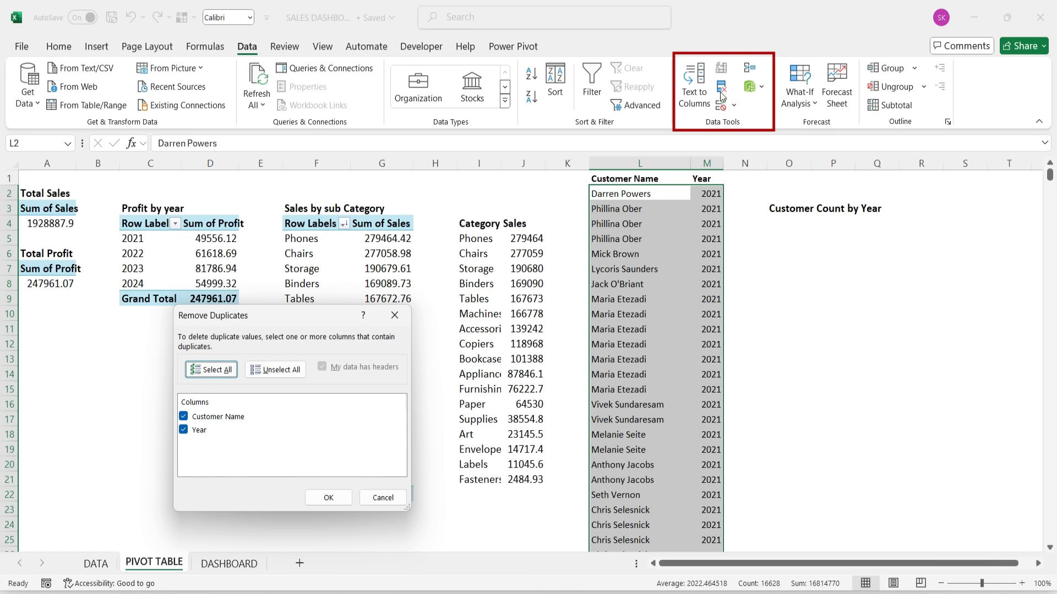
pyautogui.click(328, 501)
pyautogui.click(530, 342)
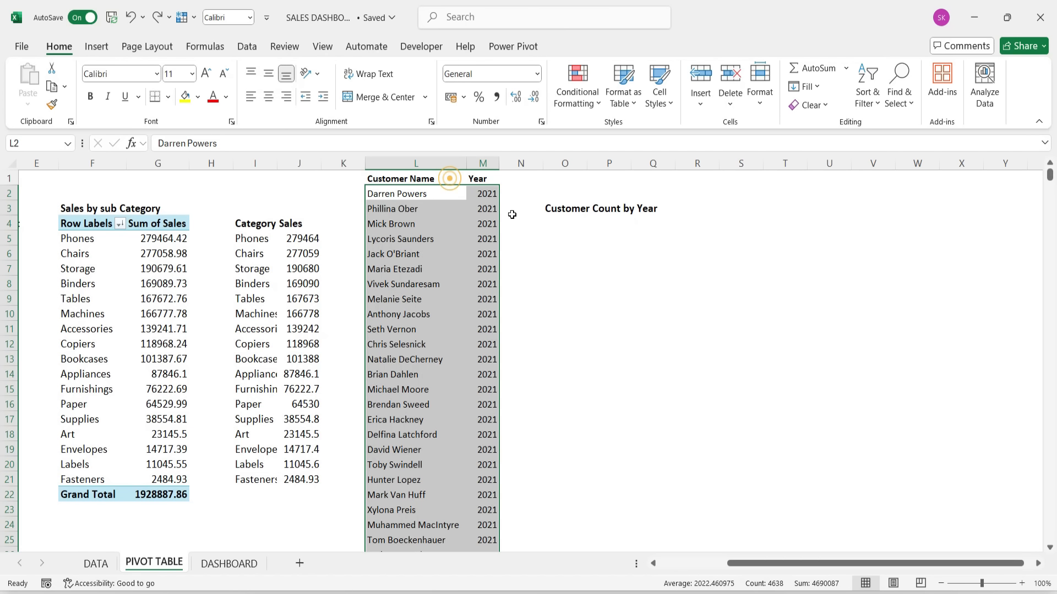
# Step: Build a PivotTable at O4 from the deduplicated customer list, with Year as rows and the count of Customer Name as values
pyautogui.click(391, 195)
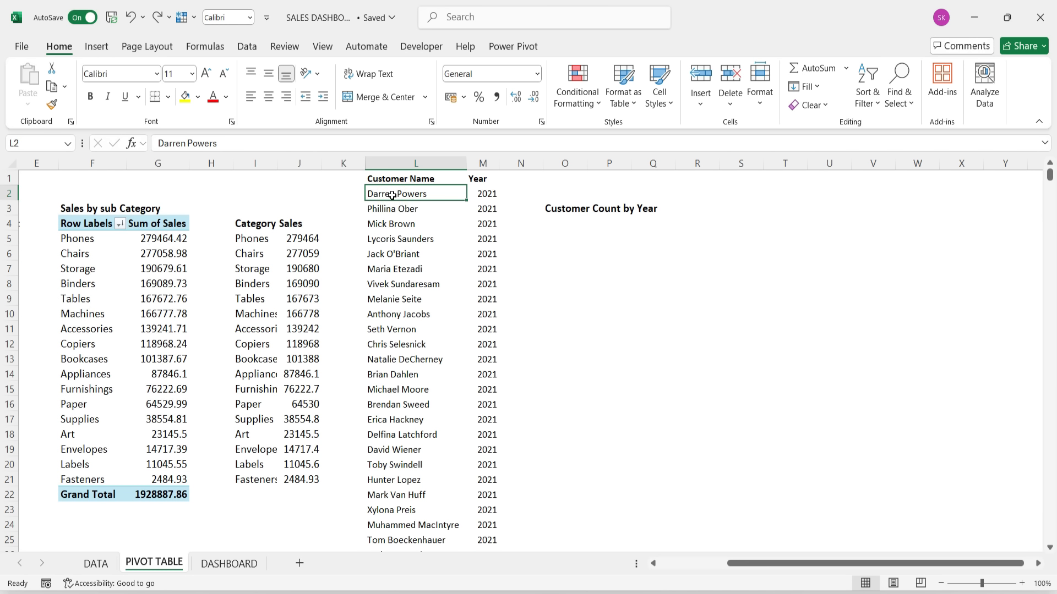
pyautogui.hotkey('ctrl', 'shift', 'Right')
pyautogui.hotkey('ctrl', 'shift', 'Down')
pyautogui.moveTo(1050, 275); pyautogui.dragTo(1038, 161)
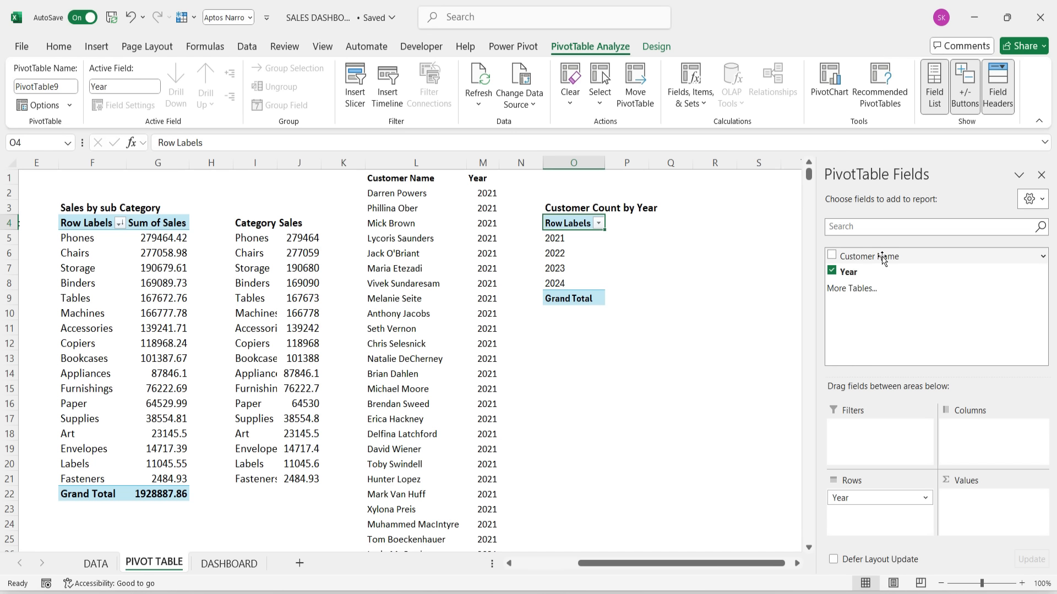
pyautogui.moveTo(882, 256); pyautogui.dragTo(960, 498)
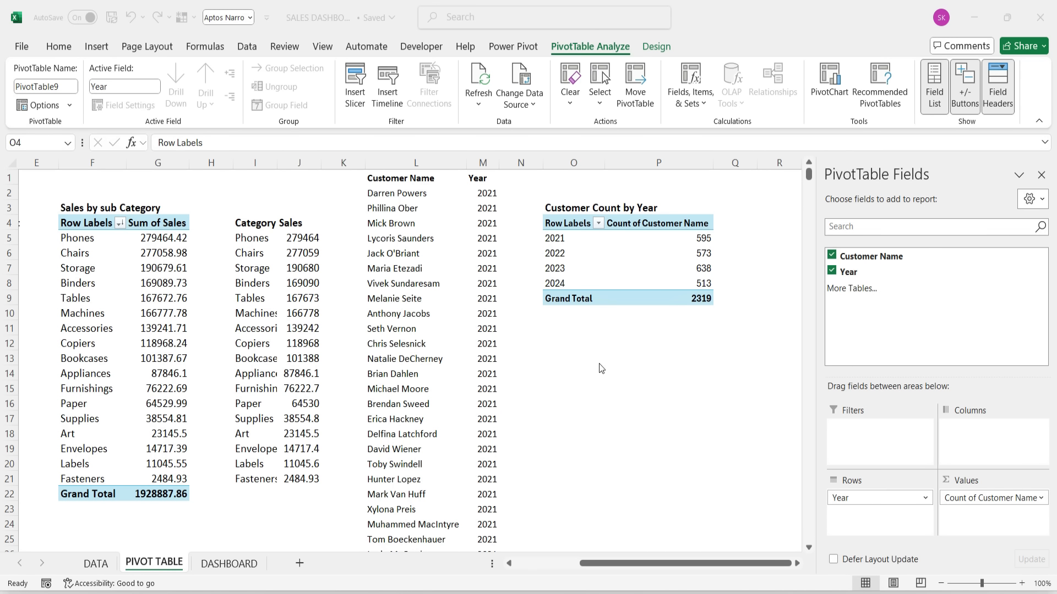
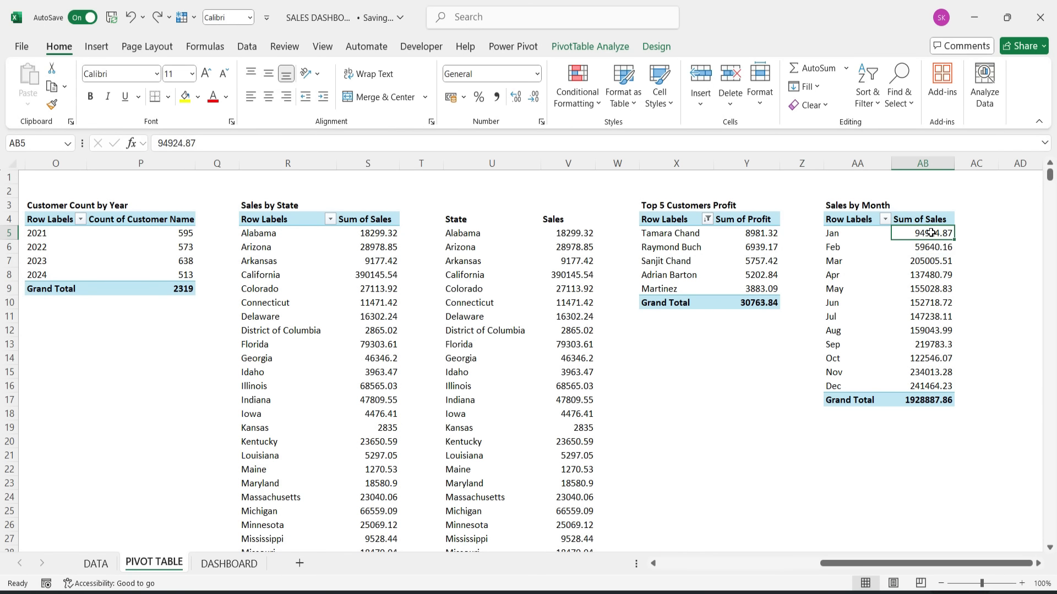
# Step: Format the Sales by Month values in AB5:AB17 as dollar accounting amounts without decimals
pyautogui.click(463, 96)
pyautogui.click(526, 136)
pyautogui.click(533, 97)
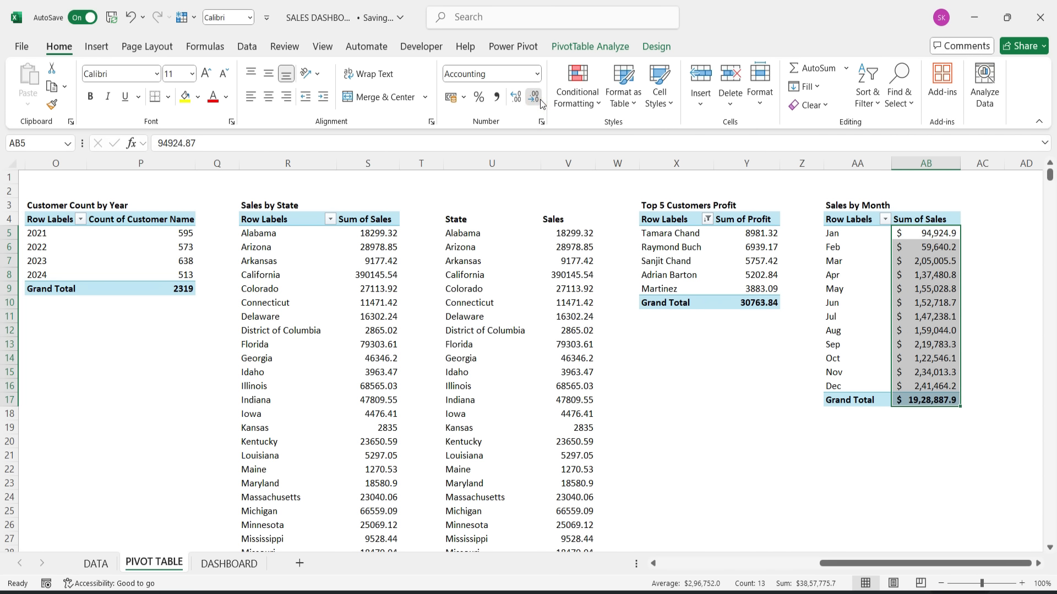
pyautogui.click(533, 97)
# Step: Format the Top 5 Customers Profit values in Y5:Y10 as dollar accounting amounts without decimals
pyautogui.moveTo(770, 237); pyautogui.dragTo(765, 302)
pyautogui.click(464, 97)
pyautogui.click(476, 138)
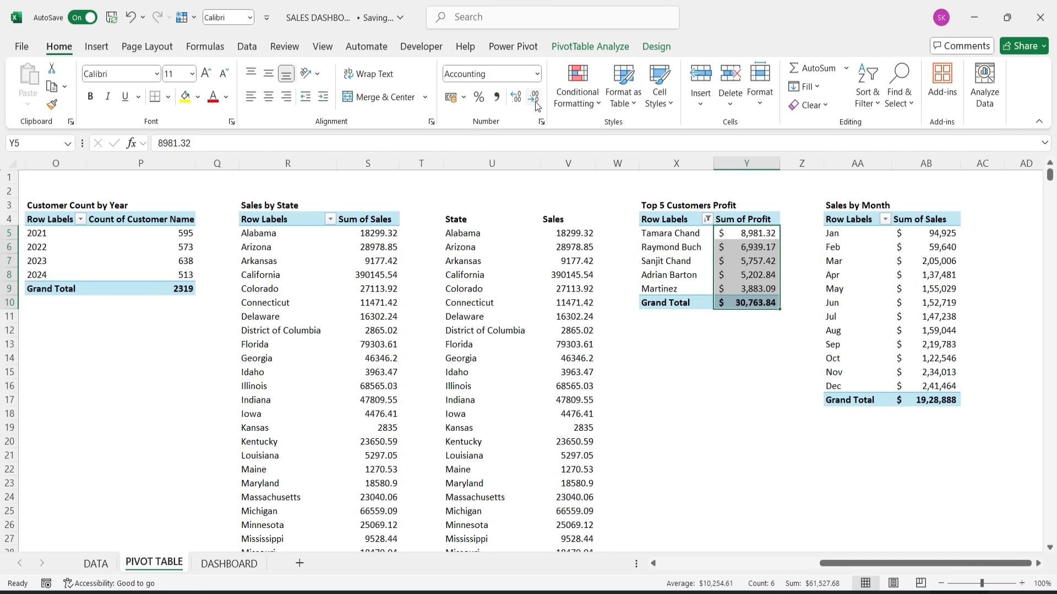
pyautogui.click(533, 97)
pyautogui.click(533, 97)
# Step: Format the linked state sales values in V5:V53 as dollar accounting amounts without decimals
pyautogui.moveTo(572, 233); pyautogui.dragTo(565, 526)
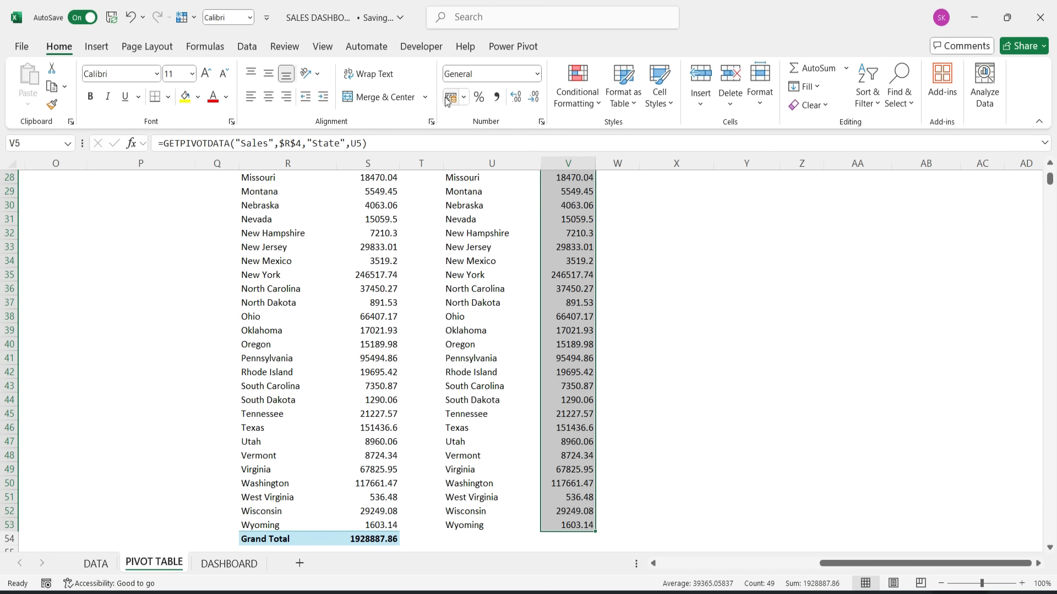
pyautogui.click(463, 97)
pyautogui.click(477, 136)
pyautogui.scroll(9, 476, 135)
pyautogui.click(533, 96)
pyautogui.click(534, 97)
# Step: Format the linked sub-category sales in J5:J21 as dollar accounting amounts without decimals
pyautogui.moveTo(185, 233); pyautogui.dragTo(189, 288)
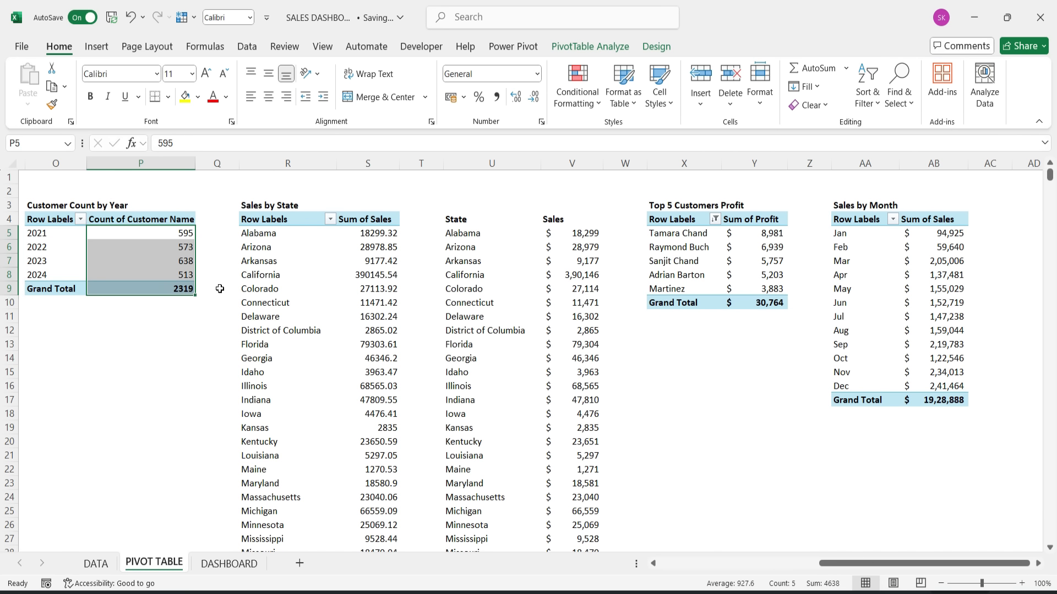
pyautogui.hscroll(-5, 219, 289)
pyautogui.moveTo(472, 233); pyautogui.dragTo(477, 456)
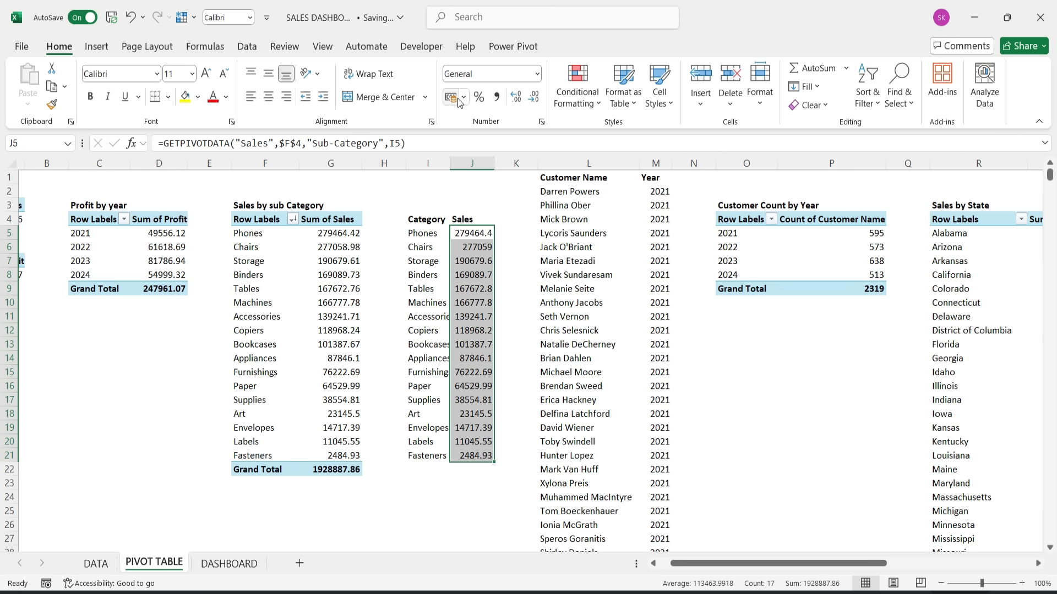
pyautogui.click(451, 97)
pyautogui.click(534, 97)
pyautogui.click(534, 97)
# Step: Format the Sales by sub Category PivotTable values in G5:G22 as dollar accounting amounts without decimals
pyautogui.moveTo(330, 233); pyautogui.dragTo(330, 469)
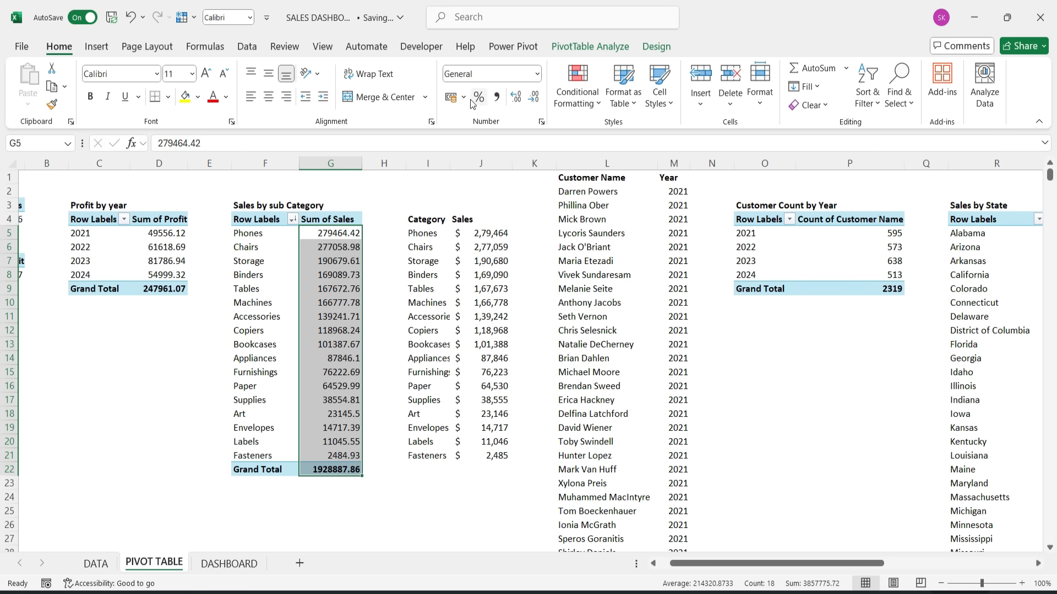
pyautogui.click(451, 97)
pyautogui.click(533, 97)
pyautogui.click(533, 97)
# Step: Give all columns of the PIVOT TABLE sheet the same width
pyautogui.click(12, 164)
pyautogui.moveTo(131, 163)
pyautogui.mouseDown()
pyautogui.moveTo(98, 164)
pyautogui.moveTo(116, 163)
pyautogui.mouseUp()
pyautogui.moveTo(123, 164); pyautogui.dragTo(131, 164)
pyautogui.click(165, 330)
# Step: Narrow the empty spacer columns B, E, H, K, N, Q, T, W and Z
pyautogui.moveTo(138, 164); pyautogui.dragTo(94, 164)
pyautogui.moveTo(272, 164); pyautogui.dragTo(226, 164)
pyautogui.moveTo(404, 165); pyautogui.dragTo(360, 165)
pyautogui.moveTo(538, 165); pyautogui.dragTo(498, 165)
pyautogui.moveTo(676, 164); pyautogui.dragTo(641, 164)
pyautogui.moveTo(818, 164); pyautogui.dragTo(780, 165)
pyautogui.moveTo(958, 165); pyautogui.dragTo(917, 167)
pyautogui.moveTo(743, 563); pyautogui.dragTo(852, 564)
pyautogui.moveTo(685, 164); pyautogui.dragTo(644, 164)
pyautogui.moveTo(823, 165); pyautogui.dragTo(786, 165)
# Step: Fill the "Sales by Month" heading in cell AA3 with yellow
pyautogui.click(814, 206)
pyautogui.click(198, 97)
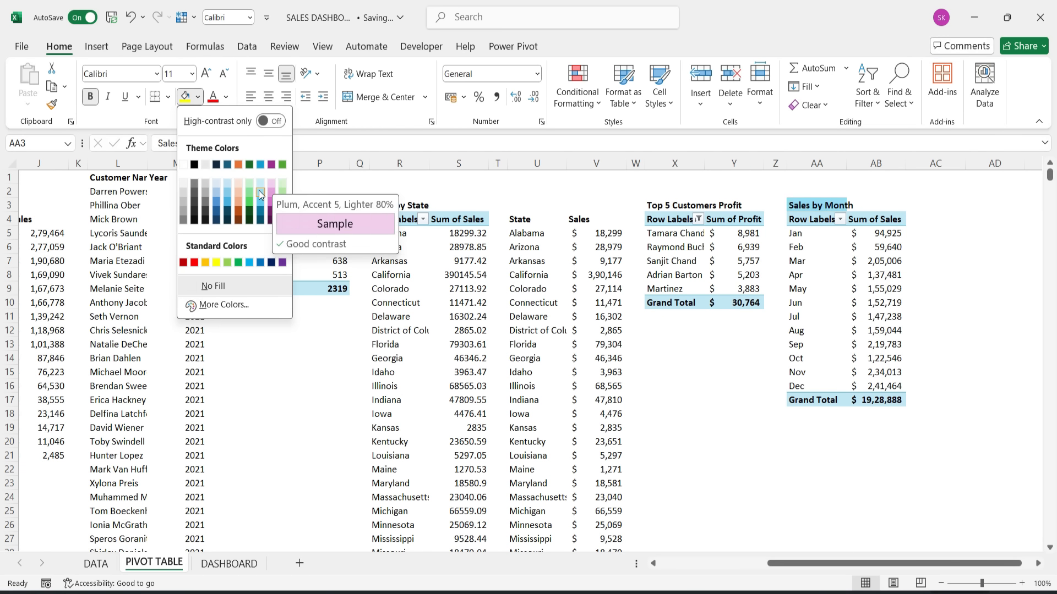
pyautogui.click(206, 263)
pyautogui.hotkey('ctrl', 'z')
pyautogui.click(198, 97)
pyautogui.click(218, 264)
# Step: Fill the headings "Top 5 Customers Profit", "Sales by State" and "Customer Count by Year" with yellow
pyautogui.click(688, 207)
pyautogui.click(185, 97)
pyautogui.click(401, 206)
pyautogui.click(185, 96)
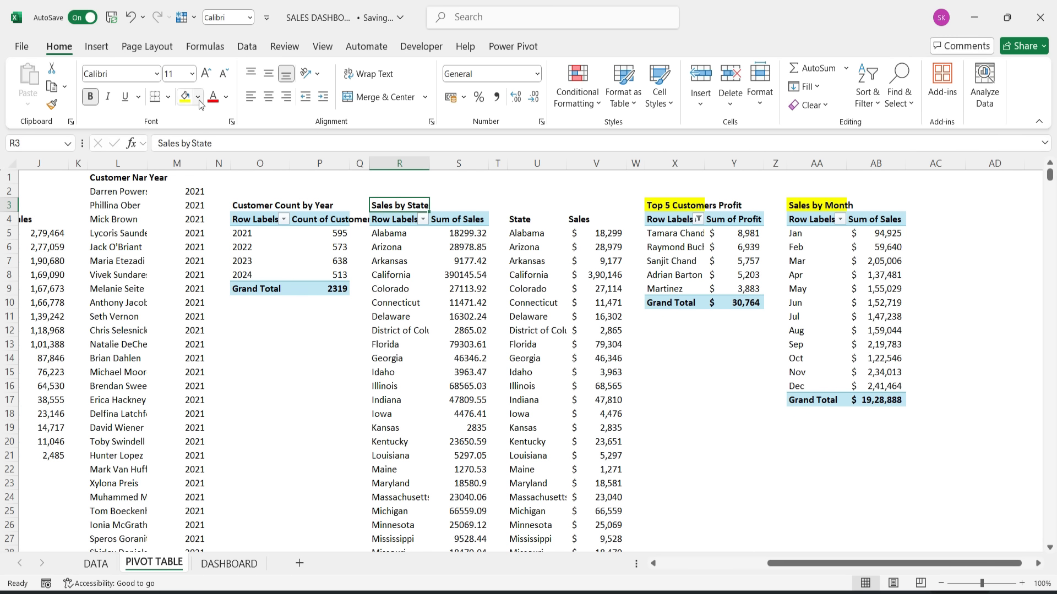
pyautogui.click(260, 206)
pyautogui.click(185, 96)
# Step: Fill cell G3 beside the sub-category heading, the "Profit by year" heading and the "Total Sales" heading with yellow
pyautogui.click(251, 207)
pyautogui.click(186, 97)
pyautogui.click(51, 206)
pyautogui.click(185, 98)
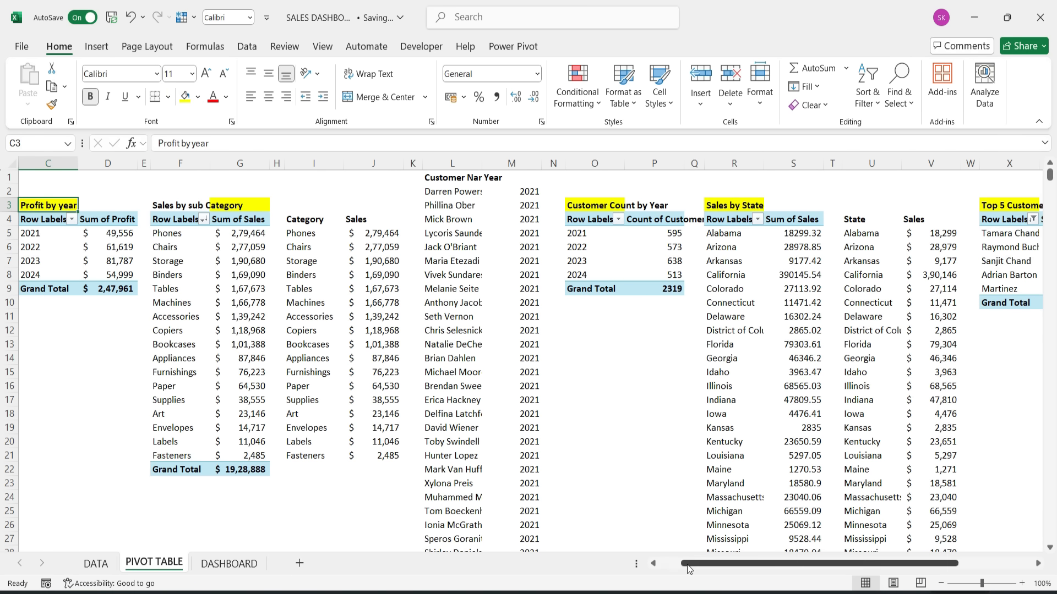
pyautogui.moveTo(688, 565); pyautogui.dragTo(660, 565)
pyautogui.click(50, 192)
pyautogui.click(185, 97)
pyautogui.click(51, 247)
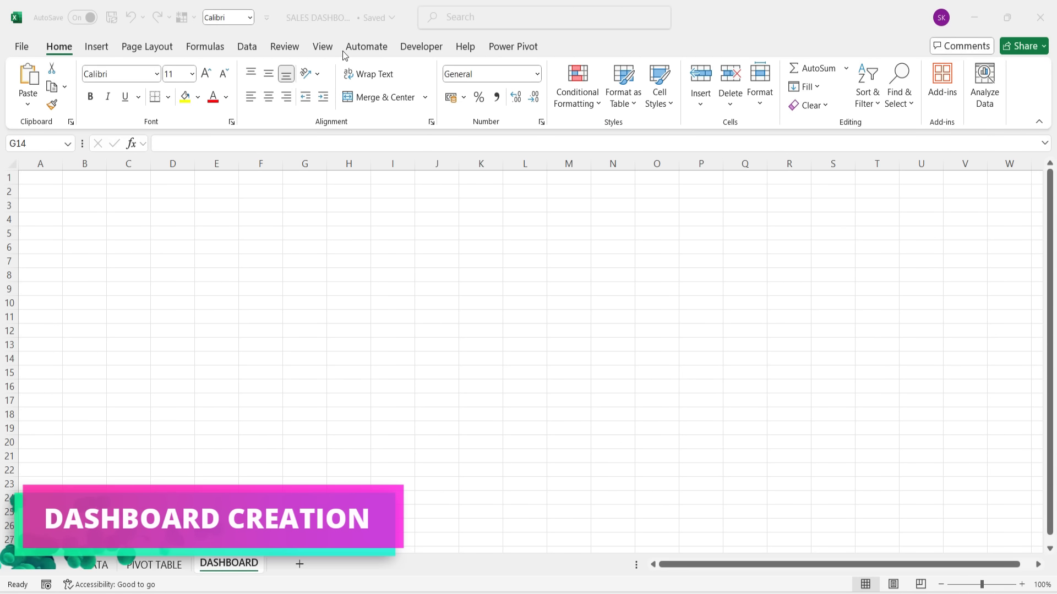
# Step: Hide the gridlines and the formula bar on the DASHBOARD sheet
pyautogui.click(322, 46)
pyautogui.click(393, 87)
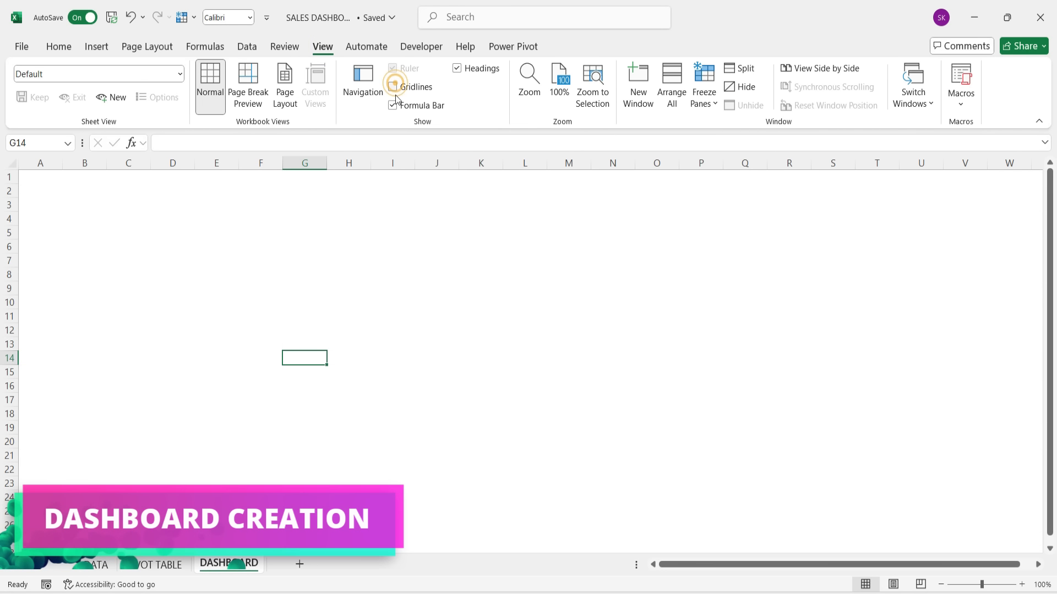
pyautogui.click(392, 105)
pyautogui.click(457, 68)
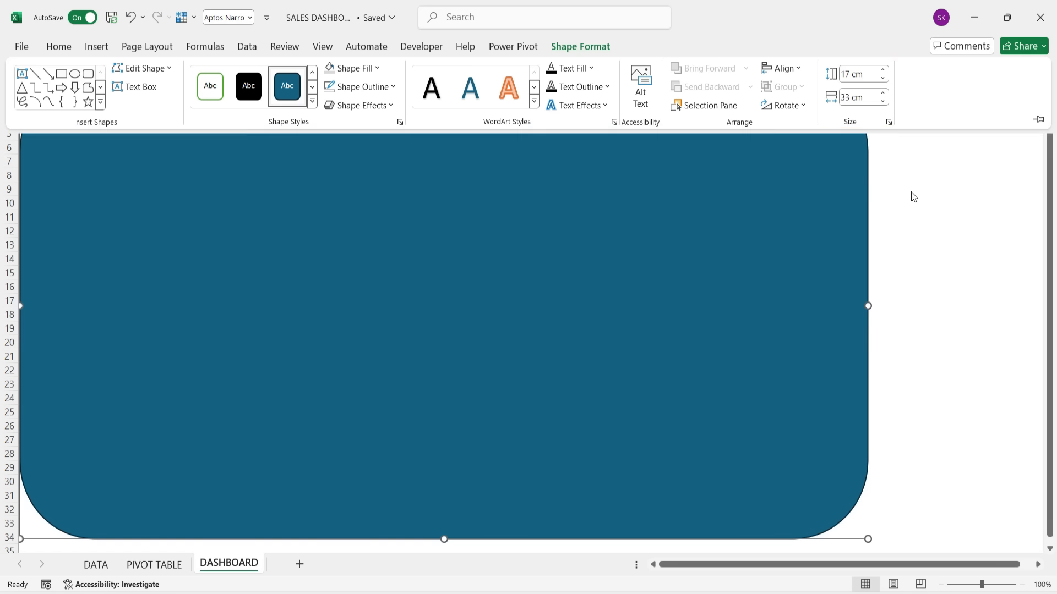
# Step: Reduce the corner rounding of the large background rectangle and remove its outline
pyautogui.hotkey('ctrl', 'F1')
pyautogui.moveTo(94, 74); pyautogui.dragTo(30, 84)
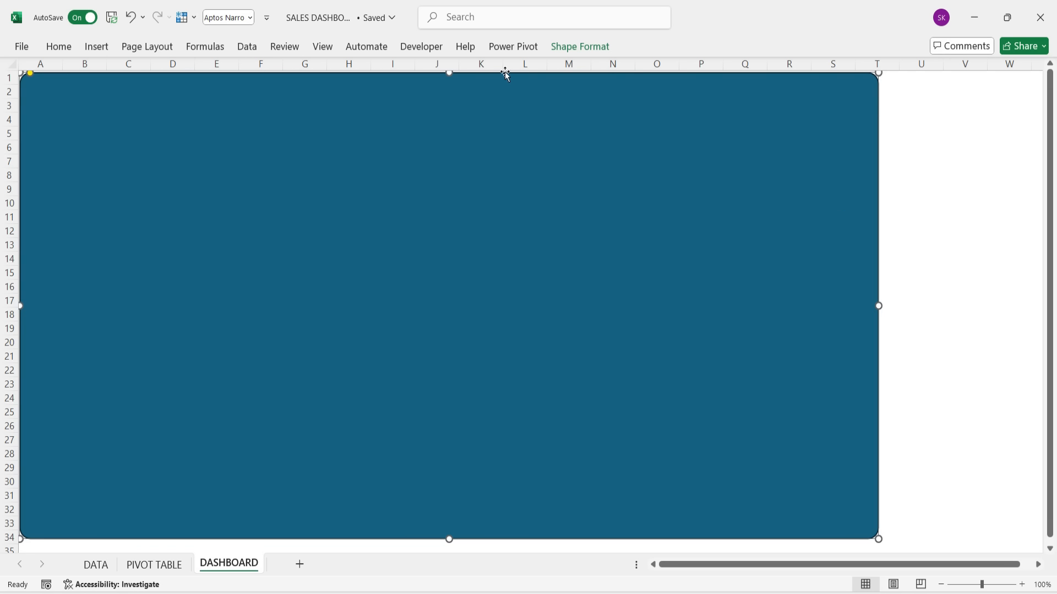
pyautogui.click(314, 47)
pyautogui.click(580, 46)
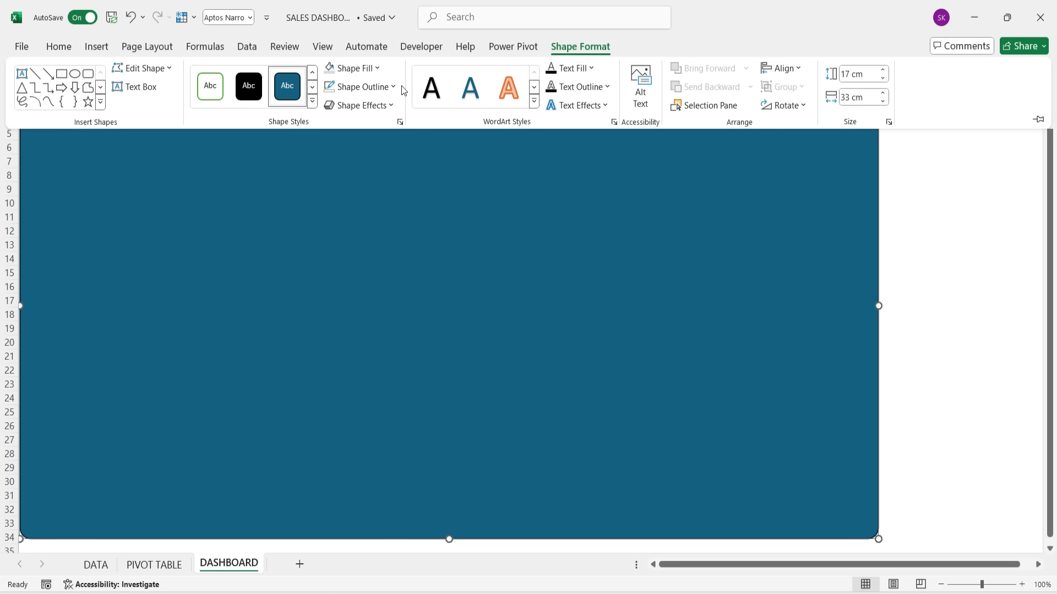
pyautogui.click(393, 87)
pyautogui.click(339, 298)
# Step: Fill the large background rectangle with light grey
pyautogui.click(374, 68)
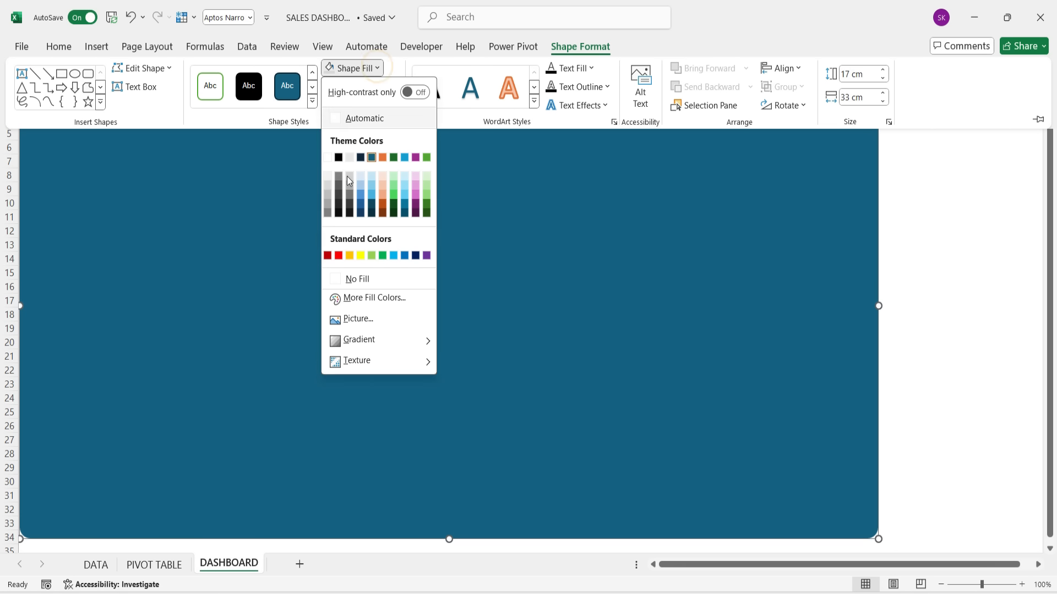
pyautogui.click(332, 189)
pyautogui.click(923, 273)
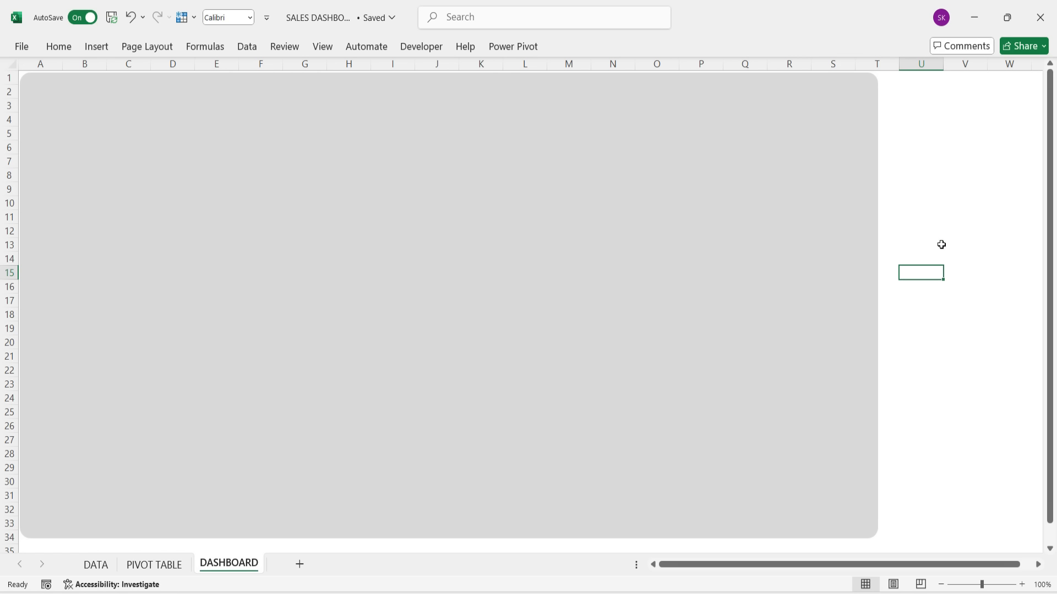
# Step: Add a shadow to the grey background rectangle and keep the ribbon permanently expanded
pyautogui.rightClick(732, 269)
pyautogui.click(374, 536)
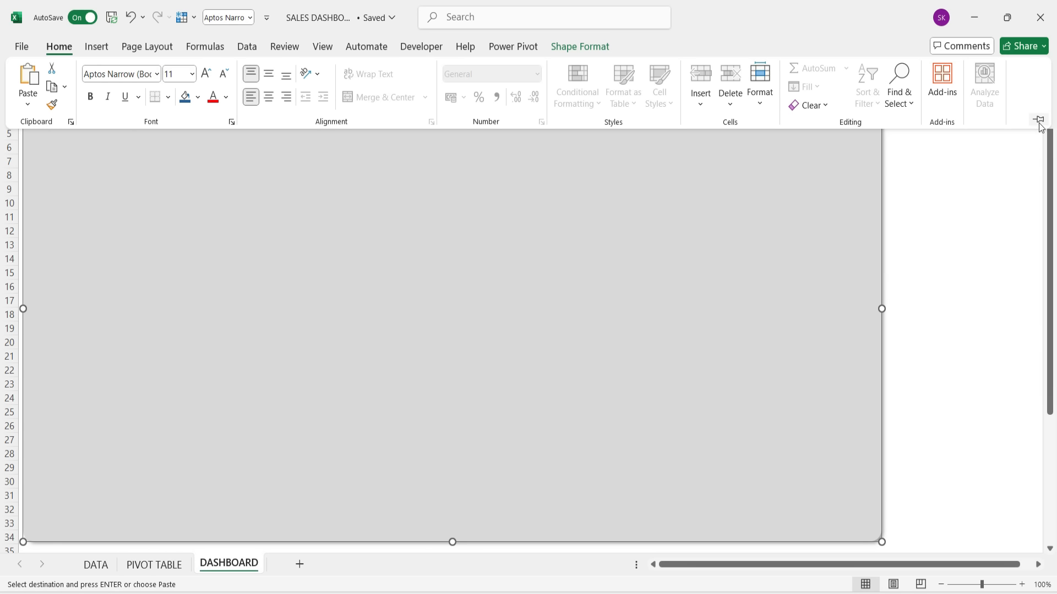
pyautogui.click(1039, 122)
# Step: Draw a rounded rectangle about 4.3 cm wide in the upper-left corner of the grey dashboard background
pyautogui.click(94, 47)
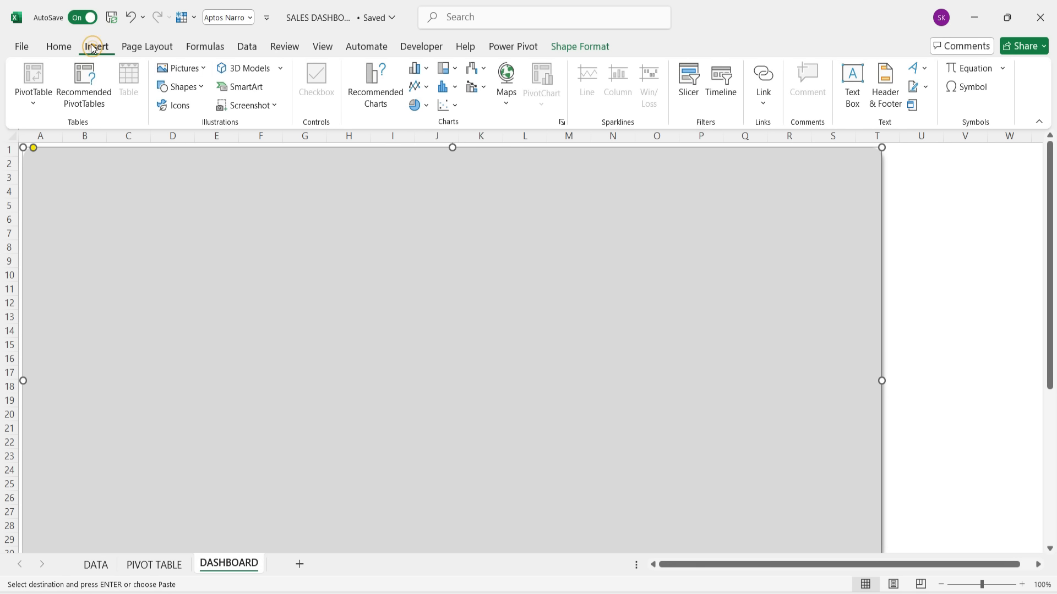
pyautogui.click(191, 86)
pyautogui.click(175, 225)
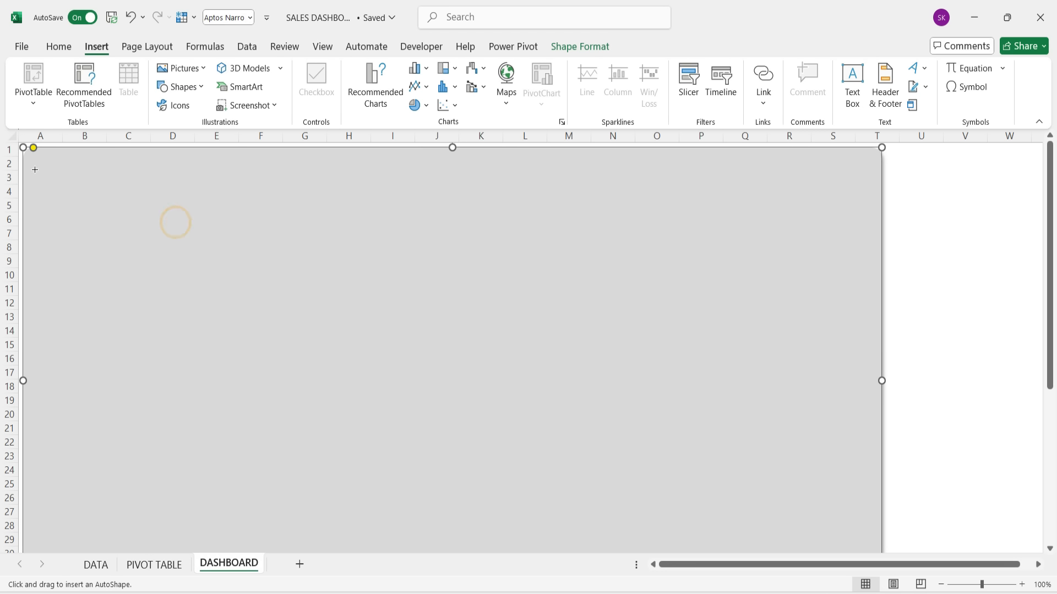
pyautogui.moveTo(40, 175); pyautogui.dragTo(143, 222)
# Step: Set the small rounded rectangle's size to 2.42 cm high and 3.42 cm wide
pyautogui.click(859, 74)
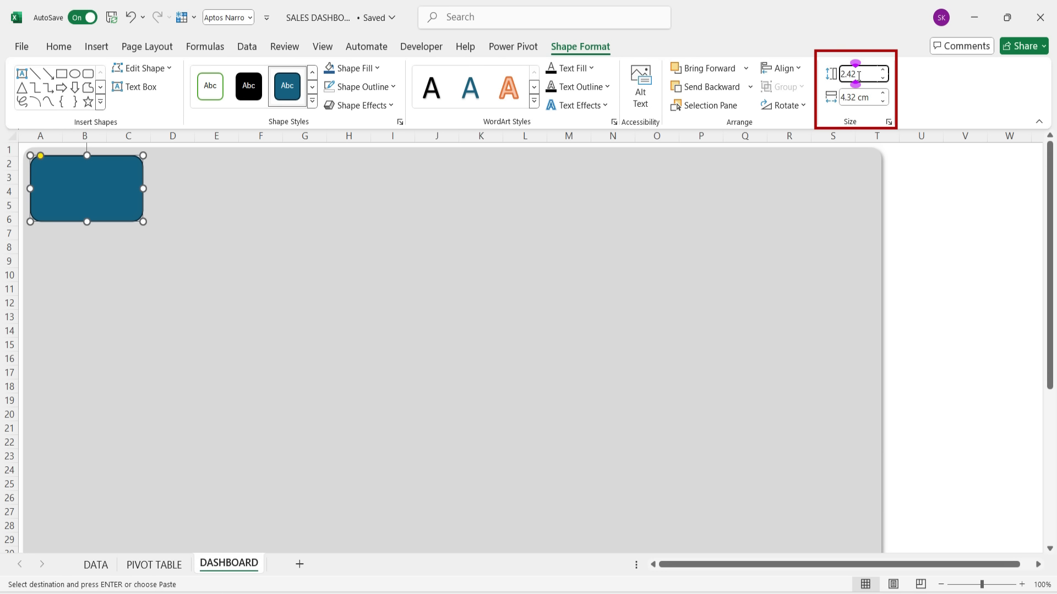
pyautogui.write('2.42')
pyautogui.click(860, 97)
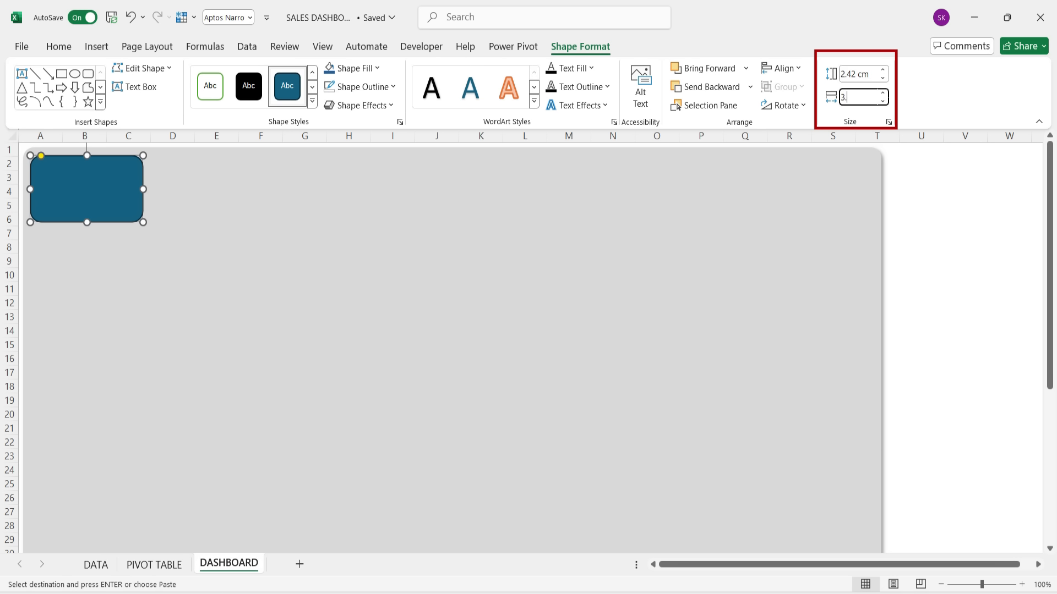
pyautogui.press('Return')
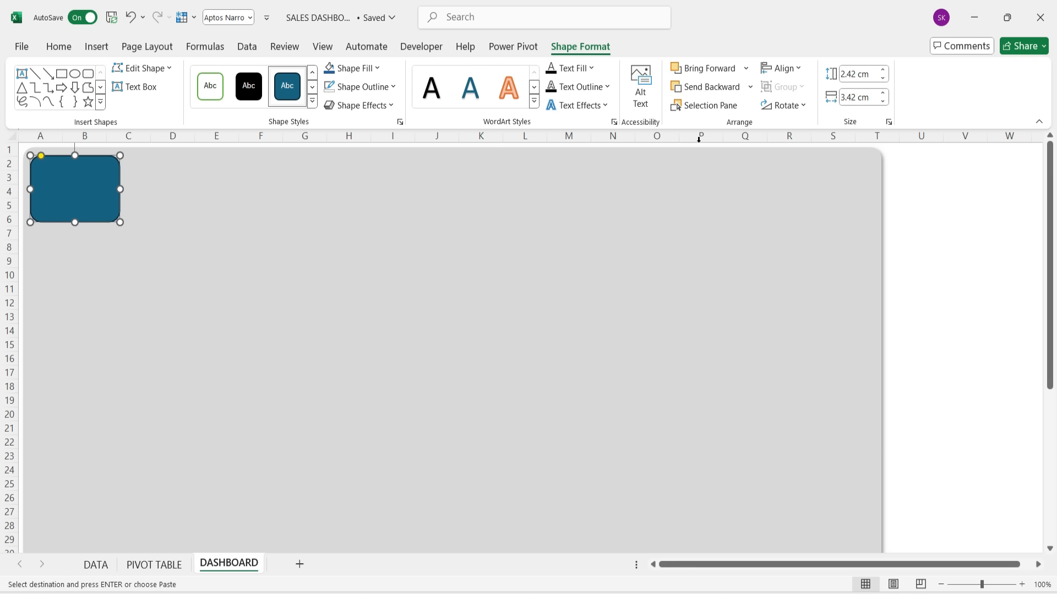
# Step: Remove the outline of the small rounded rectangle and add a shadow to it
pyautogui.click(55, 46)
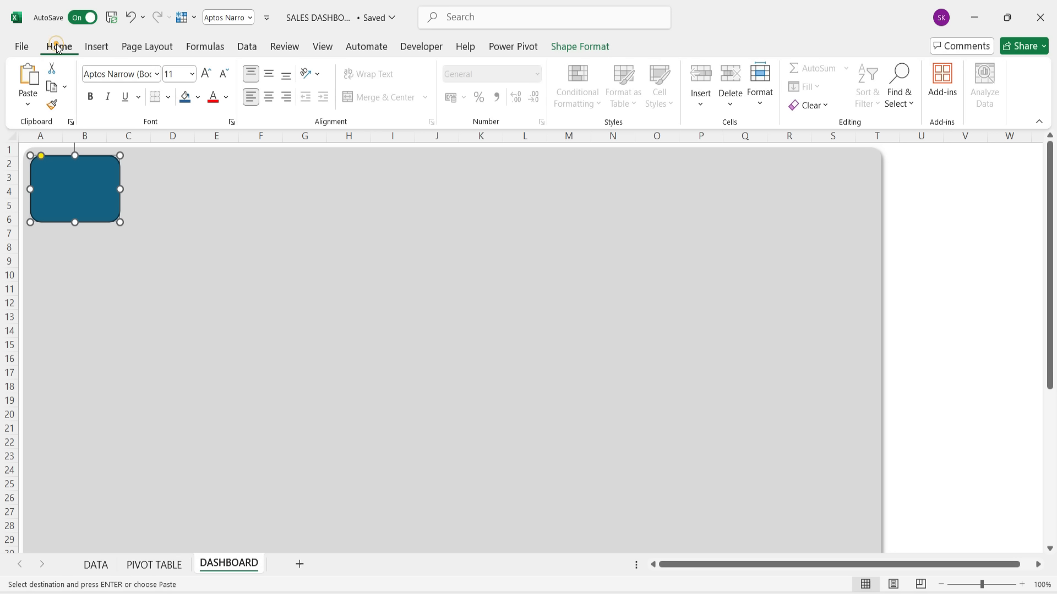
pyautogui.click(572, 46)
pyautogui.click(394, 87)
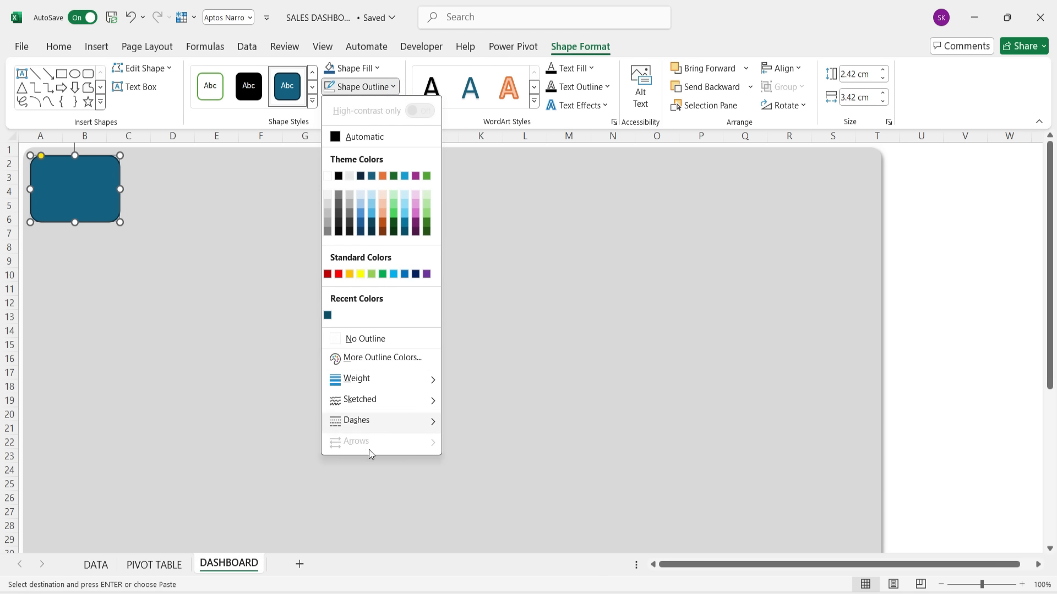
pyautogui.click(353, 337)
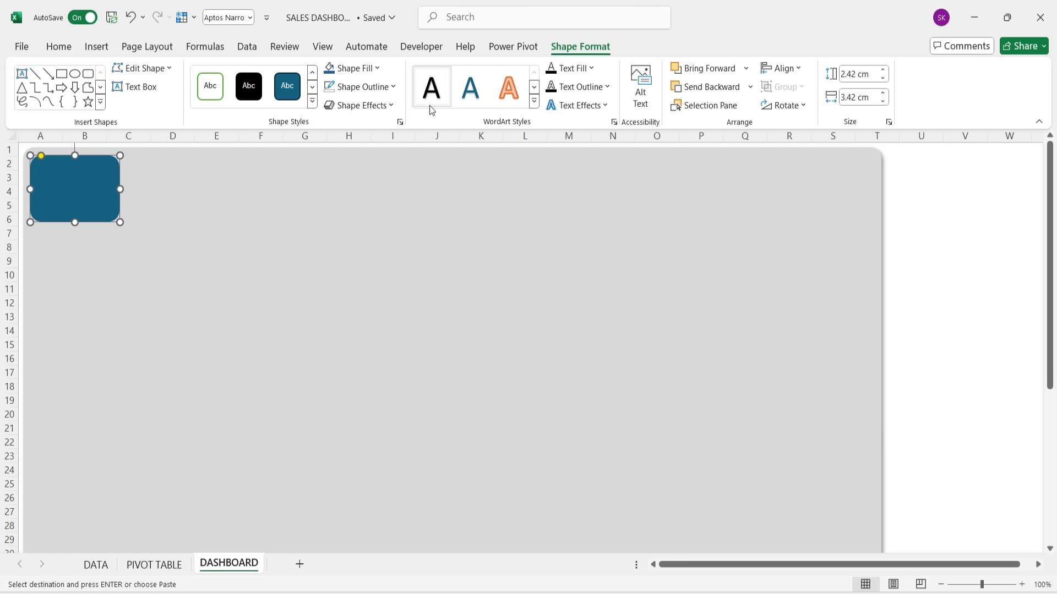
pyautogui.click(385, 106)
pyautogui.moveTo(371, 163)
pyautogui.click(451, 190)
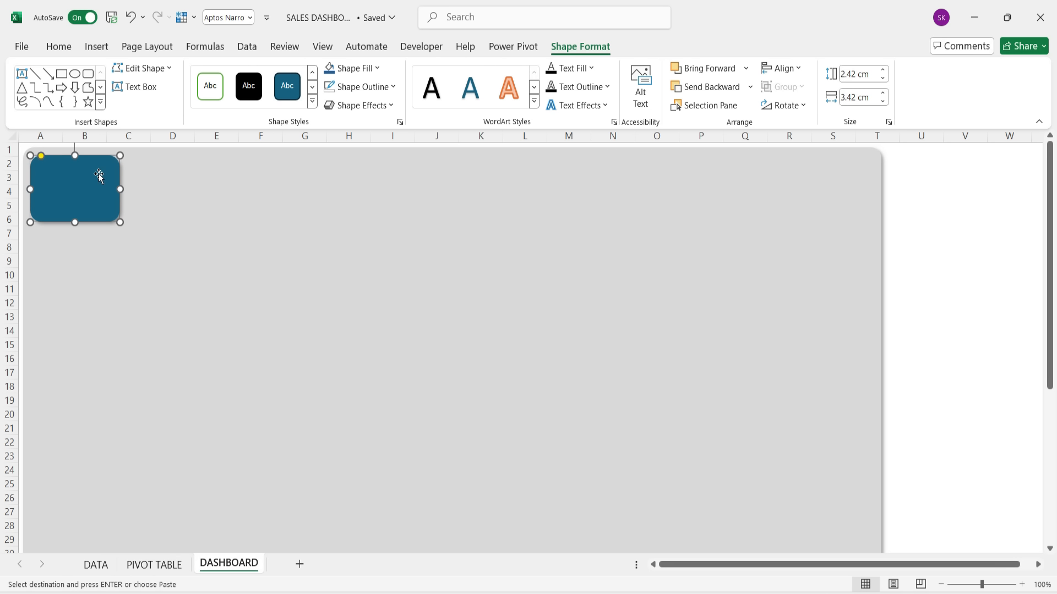
# Step: Give the small card a linear blue gradient fill with #084F6A as the first stop colour
pyautogui.rightClick(98, 174)
pyautogui.click(153, 575)
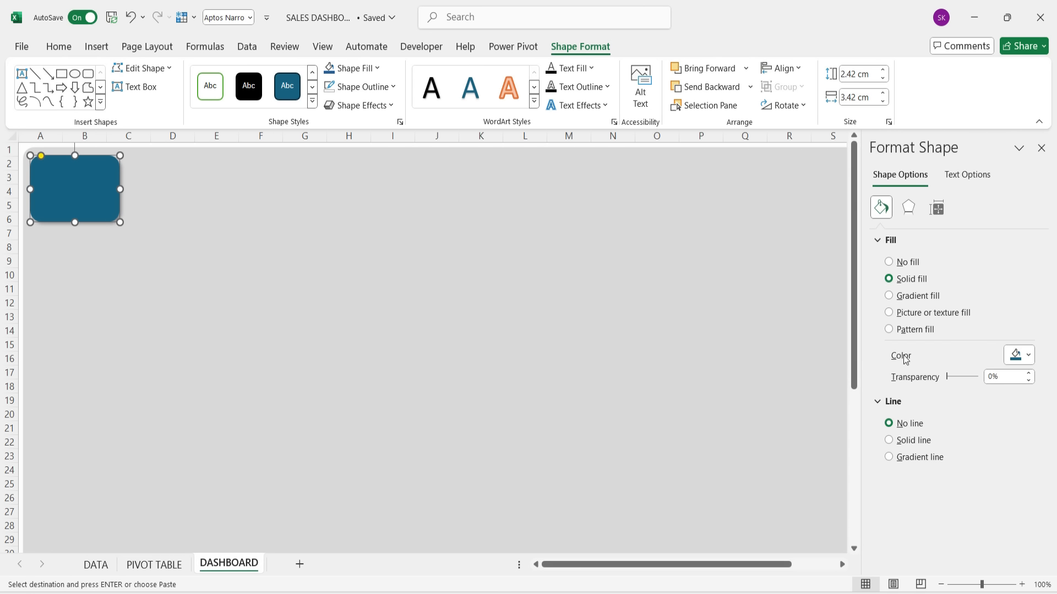
pyautogui.click(890, 296)
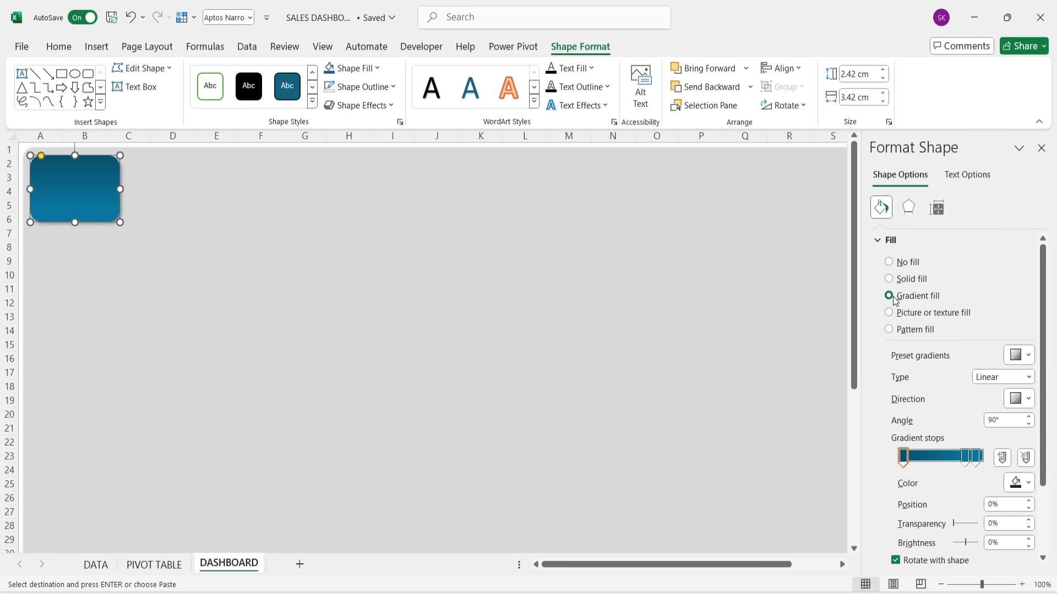
pyautogui.click(1029, 484)
pyautogui.click(986, 465)
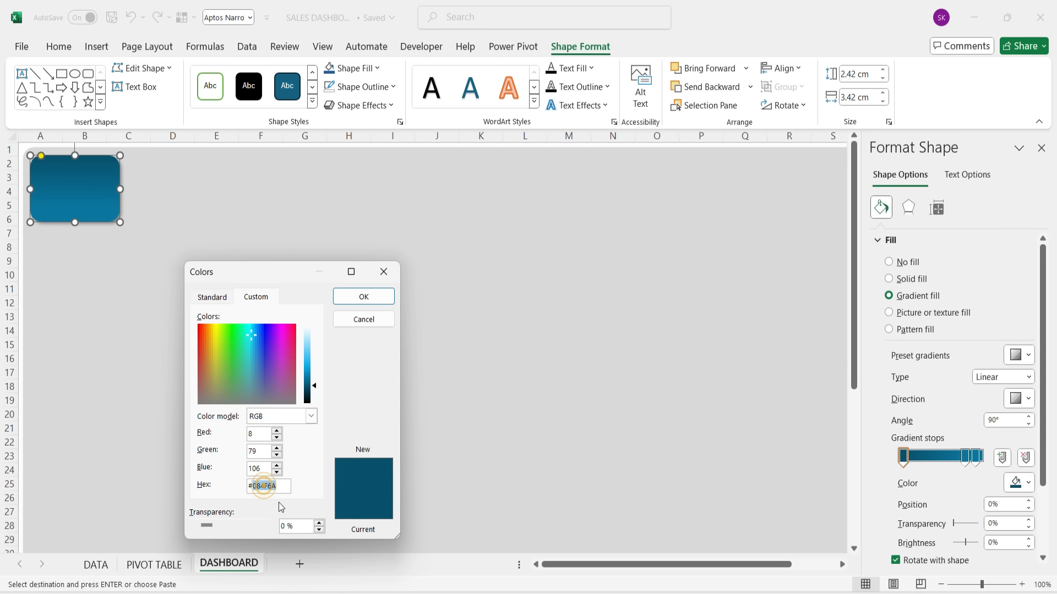
pyautogui.click(374, 300)
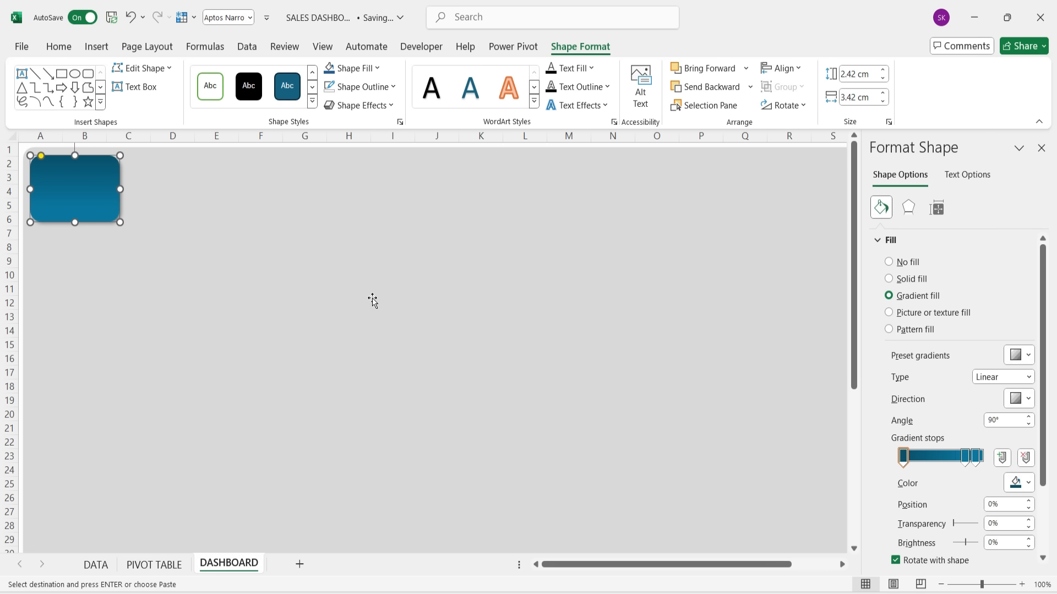
pyautogui.click(135, 235)
# Step: Duplicate the gradient card to its right and stretch the copy into a header banner about 28.7 cm wide
pyautogui.click(72, 190)
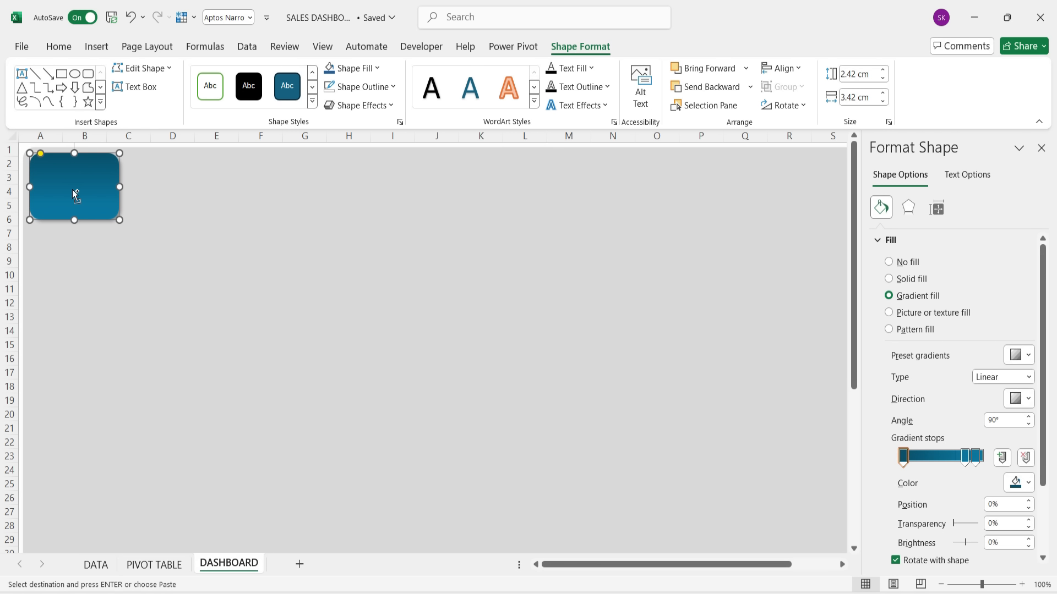
pyautogui.moveTo(75, 193); pyautogui.dragTo(786, 208)
pyautogui.moveTo(719, 568); pyautogui.dragTo(675, 569)
# Step: Align the small gradient card and the header banner along their top edges
pyautogui.click(114, 312)
pyautogui.click(84, 202)
pyautogui.keyDown('shift'); pyautogui.click(521, 159); pyautogui.keyUp('shift')
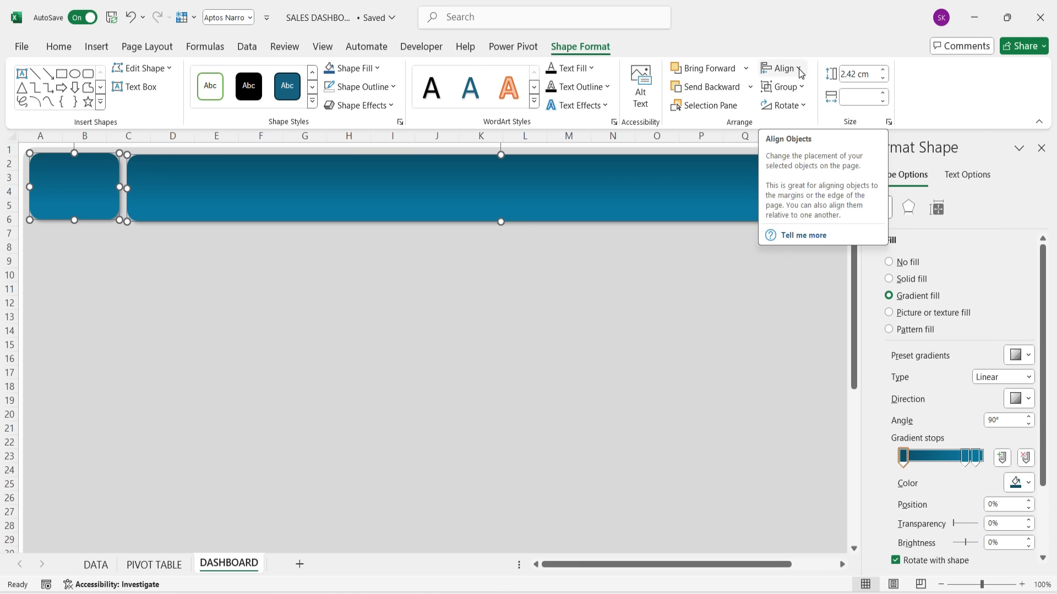
pyautogui.click(700, 250)
pyautogui.click(329, 200)
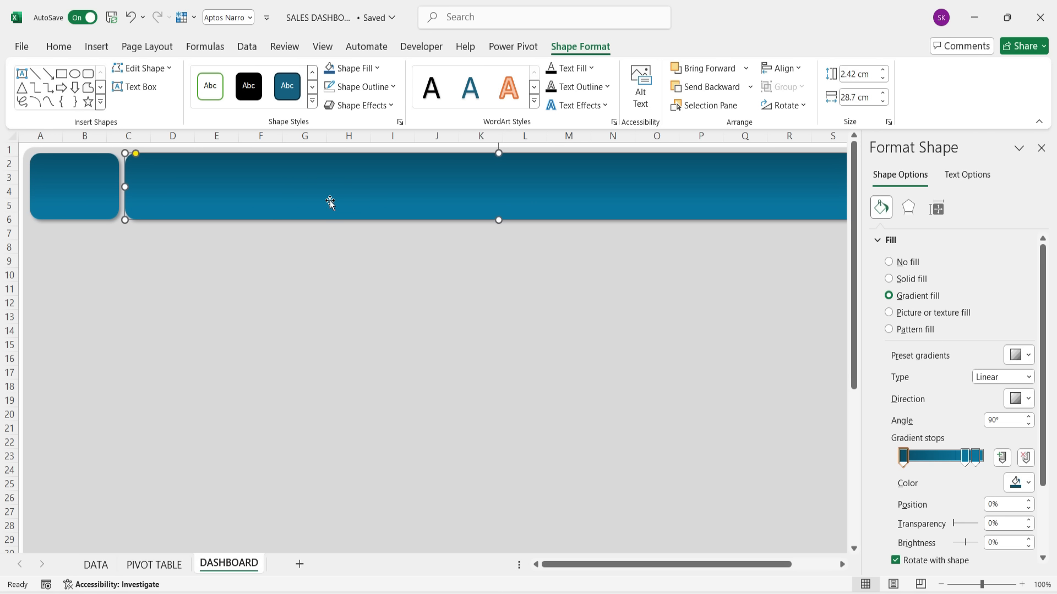
pyautogui.click(326, 272)
# Step: Reduce the corner rounding of the small gradient card and the header banner
pyautogui.click(88, 189)
pyautogui.click(211, 180)
pyautogui.moveTo(135, 153); pyautogui.dragTo(132, 154)
pyautogui.click(202, 326)
pyautogui.moveTo(591, 566); pyautogui.dragTo(626, 566)
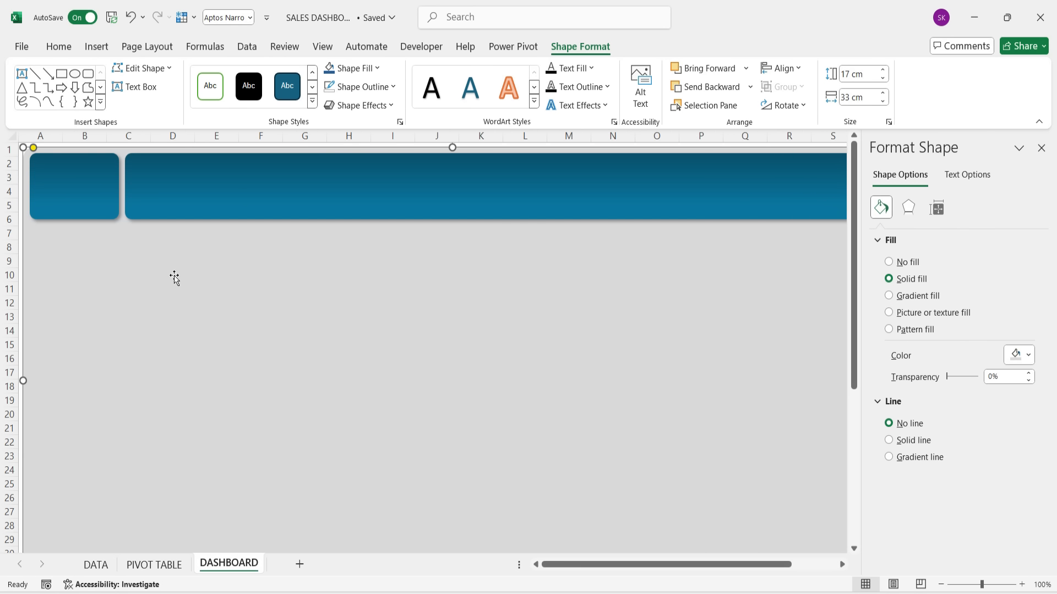
# Step: Copy the small gradient card below itself and enlarge the copy into a slightly wider sidebar reaching near the dashboard's bottom edge
pyautogui.click(98, 184)
pyautogui.moveTo(99, 187); pyautogui.dragTo(83, 250)
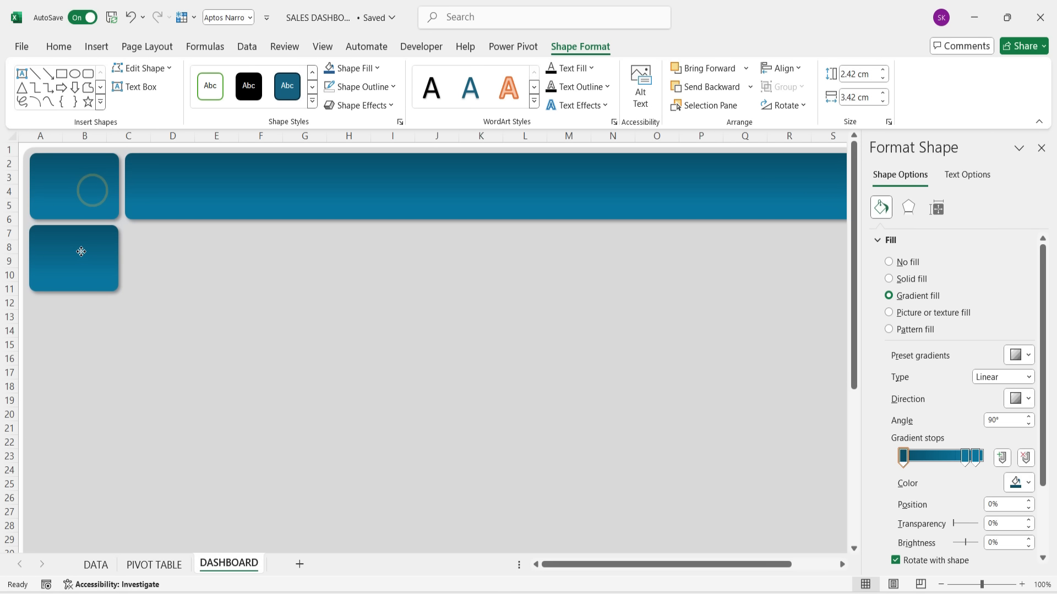
pyautogui.moveTo(75, 295); pyautogui.dragTo(56, 522)
pyautogui.scroll(2, 77, 485)
pyautogui.moveTo(121, 416); pyautogui.dragTo(129, 416)
pyautogui.click(209, 300)
pyautogui.scroll(-1, 209, 300)
# Step: Fill the tall sidebar shape with a solid medium blue theme colour
pyautogui.click(108, 265)
pyautogui.click(59, 46)
pyautogui.click(197, 97)
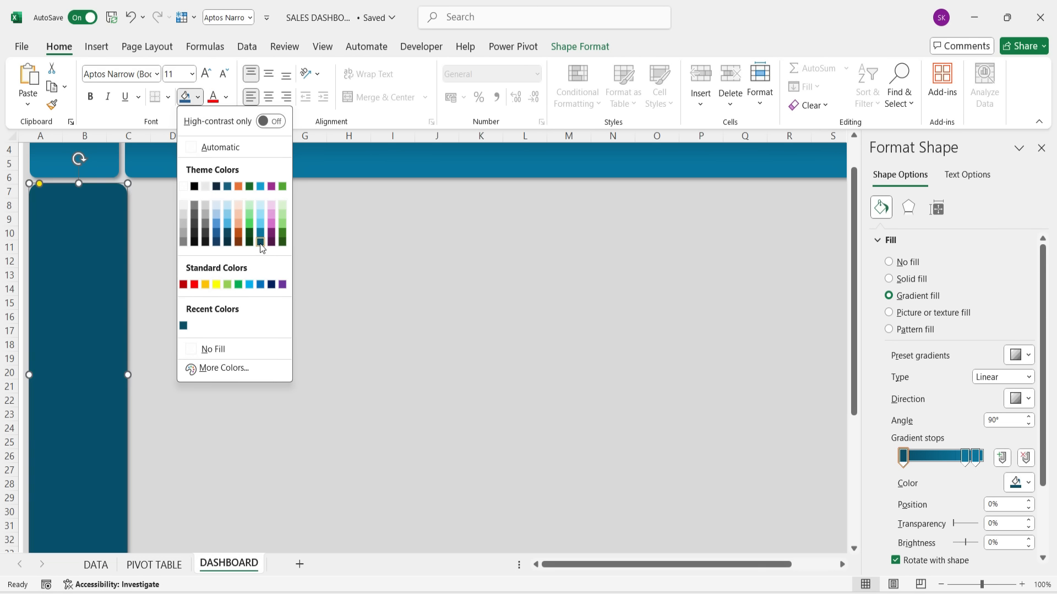
pyautogui.click(262, 234)
pyautogui.click(181, 277)
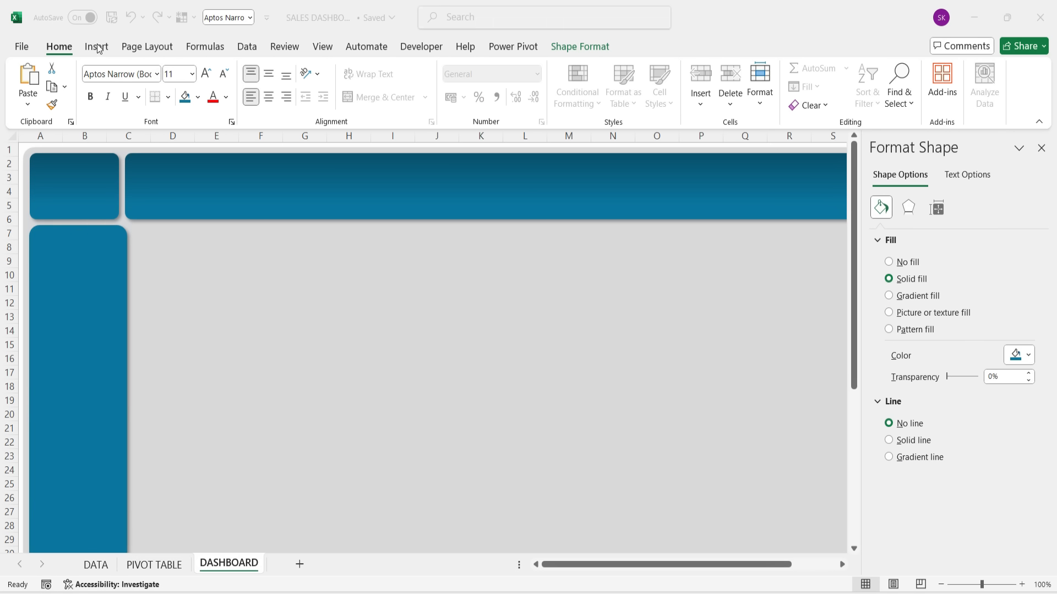
# Step: Draw a rounded rectangle beside the sidebar under the header and size it to 2.3 cm high and 5.52 cm wide
pyautogui.click(96, 47)
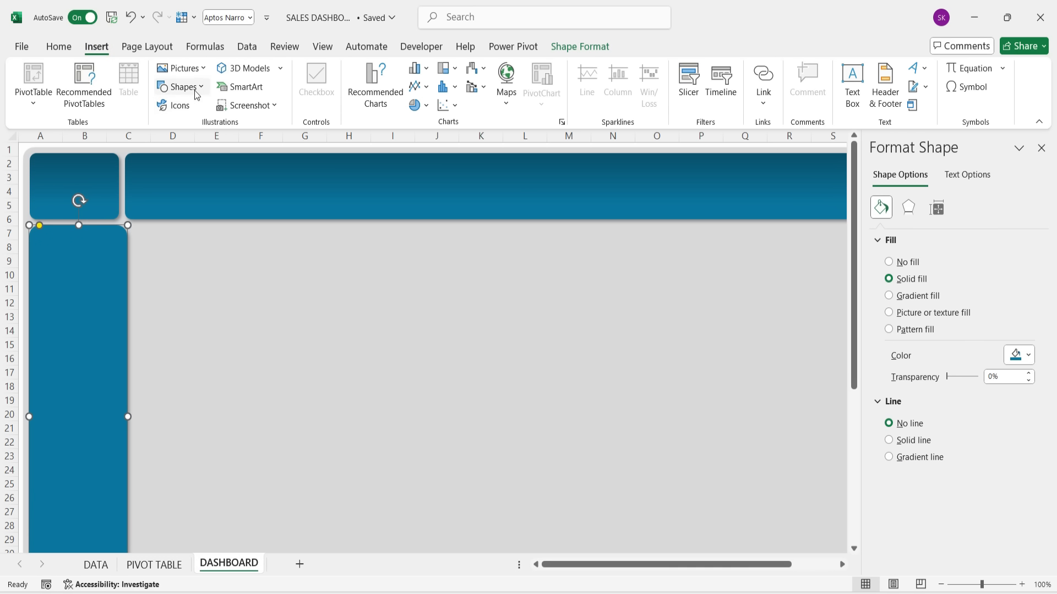
pyautogui.click(187, 87)
pyautogui.click(175, 222)
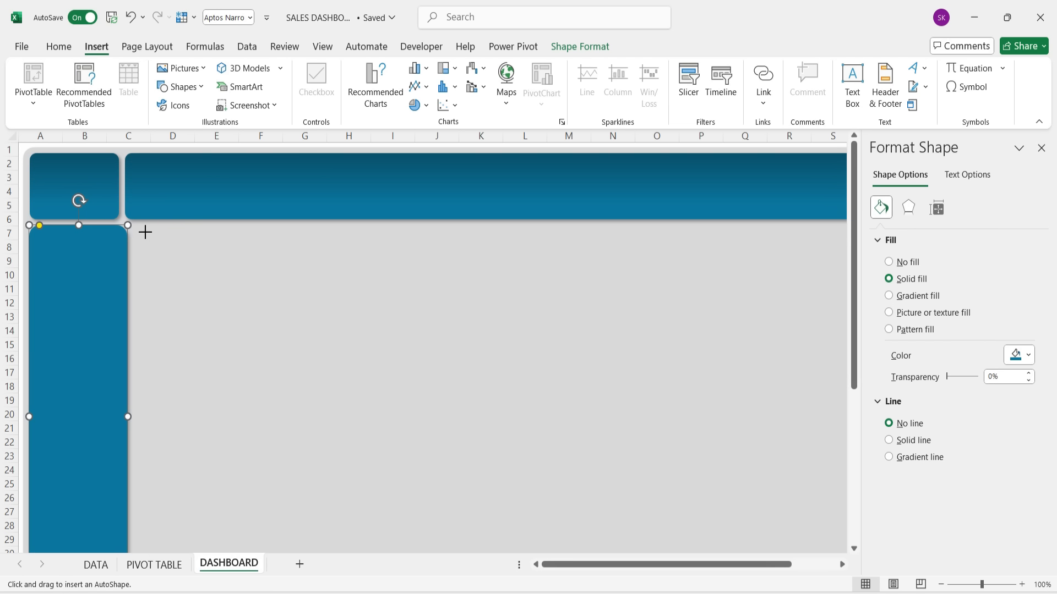
pyautogui.moveTo(146, 232); pyautogui.dragTo(261, 304)
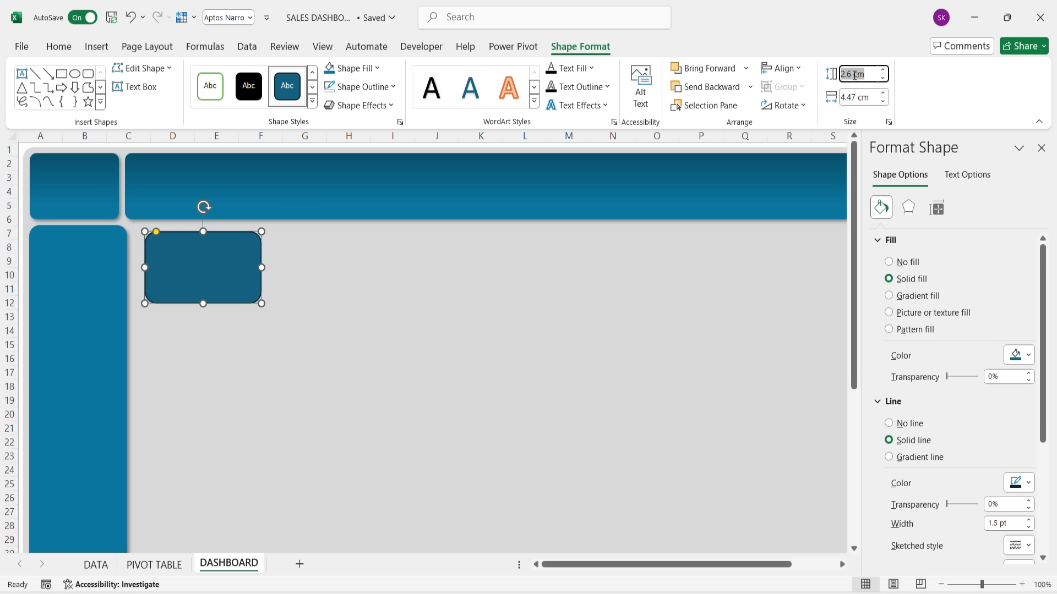
pyautogui.click(857, 98)
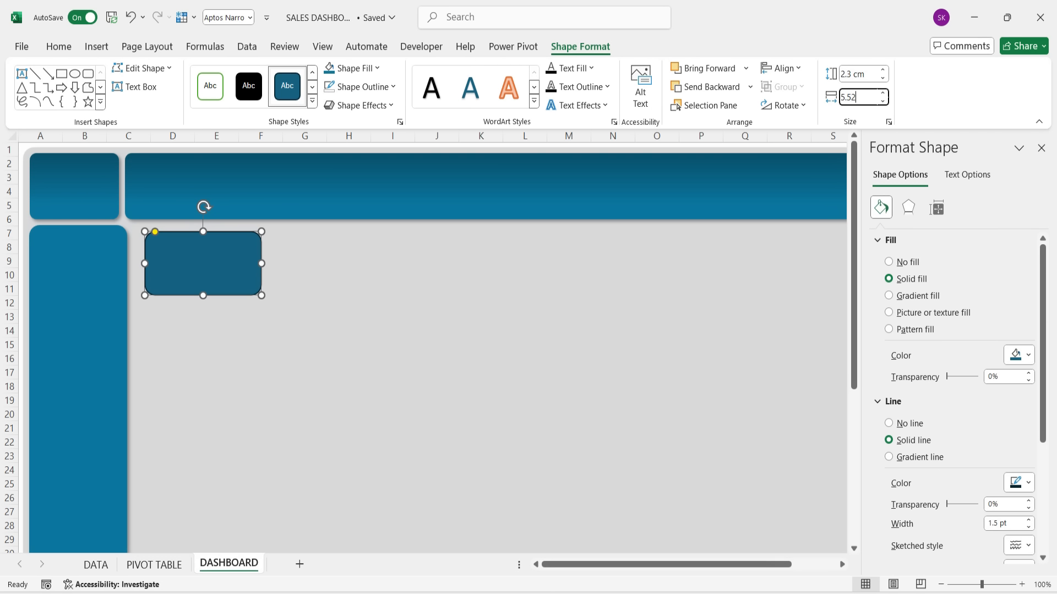
pyautogui.write('5.52')
pyautogui.press('Return')
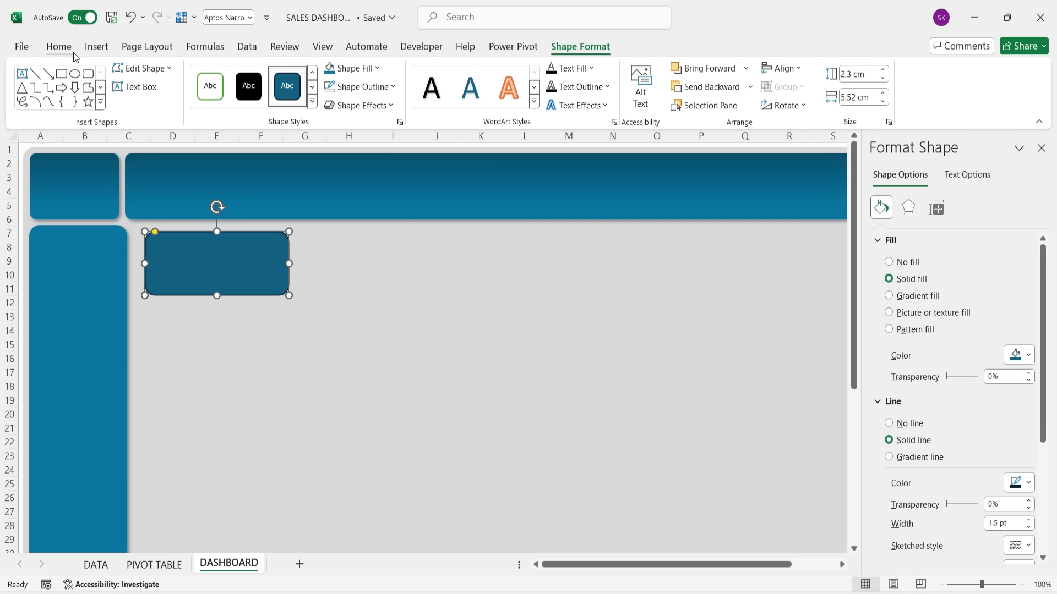
# Step: Apply a light blue gradient fill to the new card and remove its outline
pyautogui.click(888, 296)
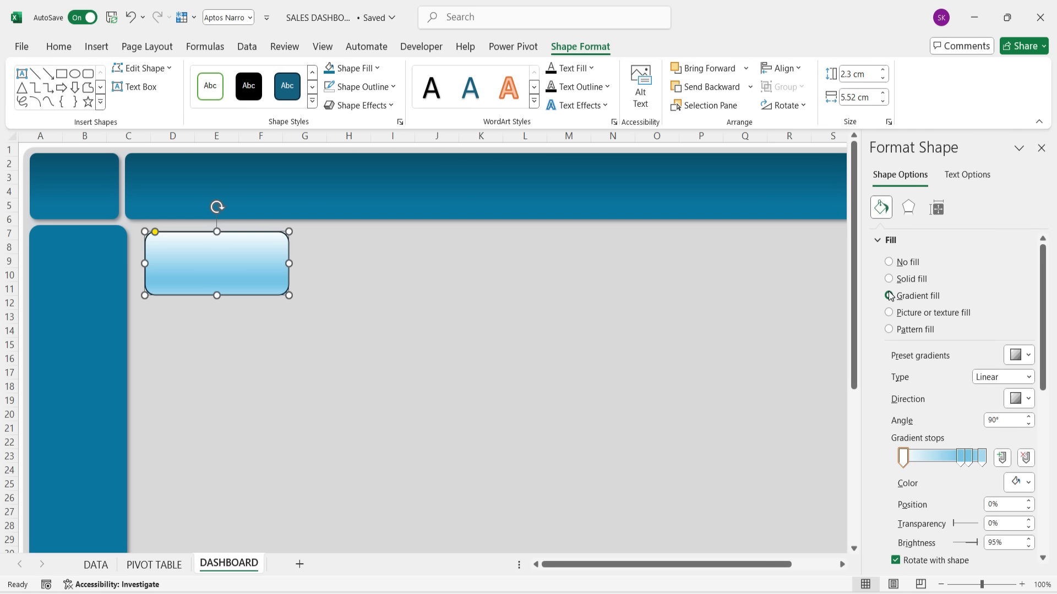
pyautogui.scroll(-1, 996, 479)
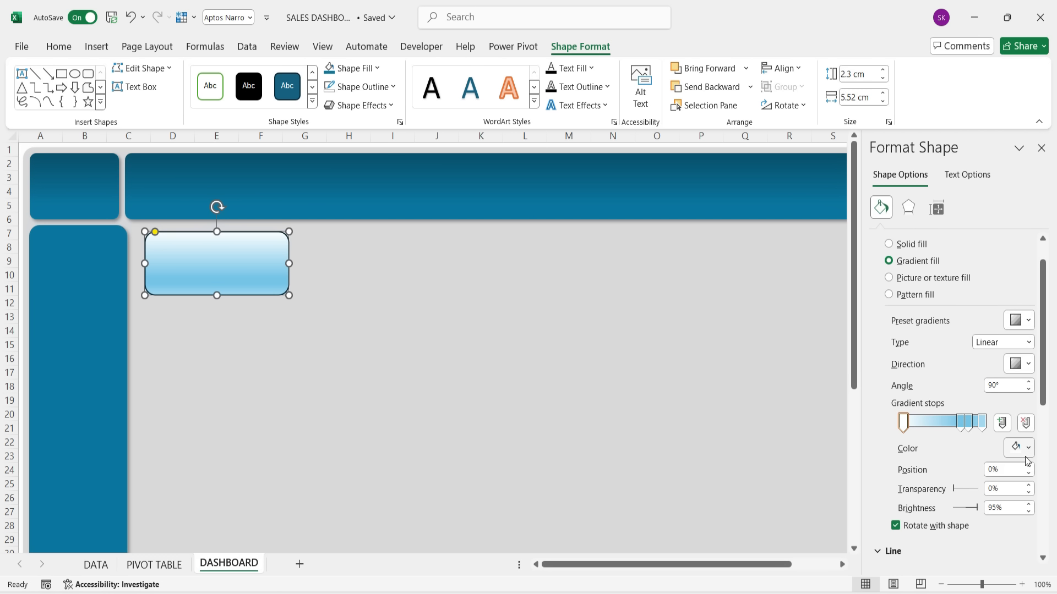
pyautogui.click(996, 508)
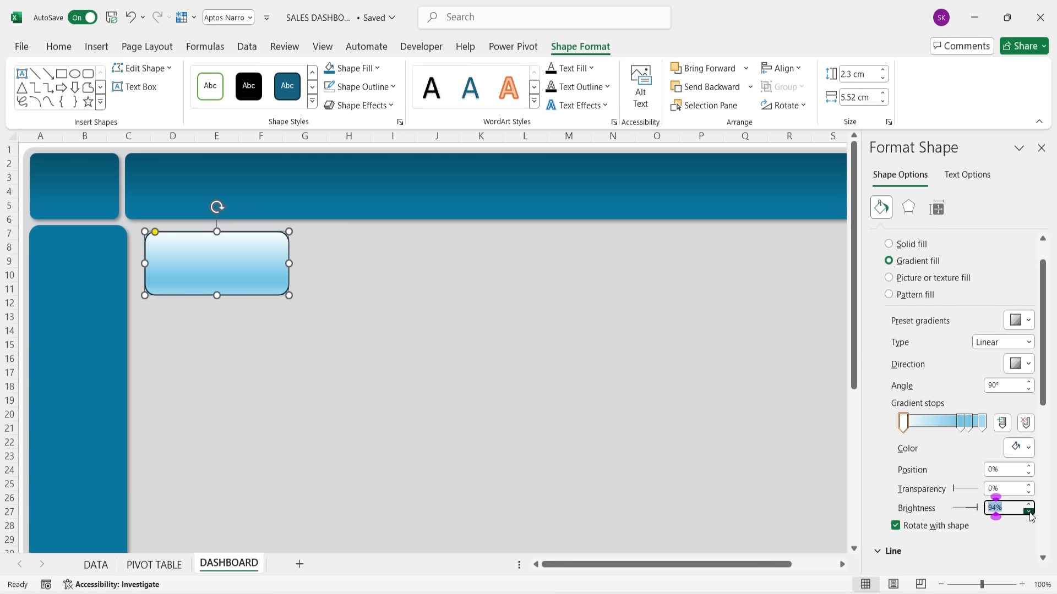
pyautogui.scroll(-4, 958, 447)
pyautogui.click(890, 434)
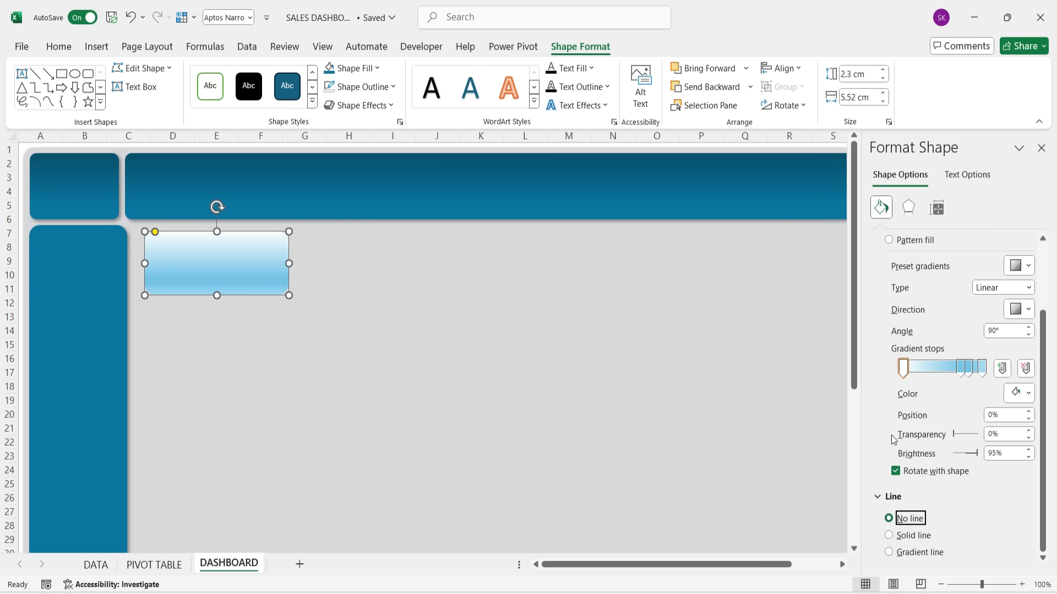
pyautogui.click(366, 303)
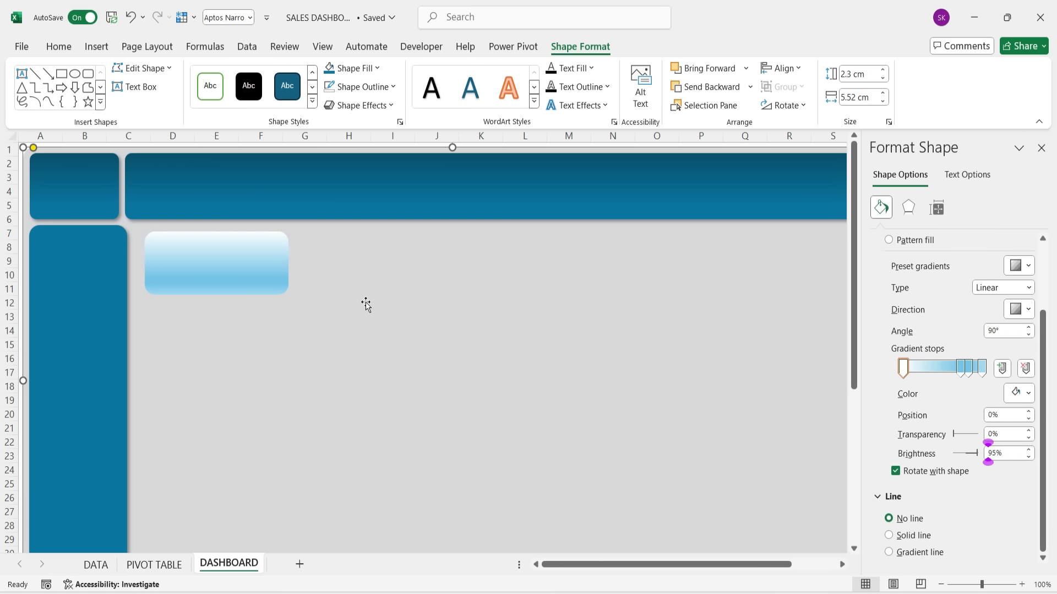
# Step: Reduce the light blue card's corner rounding and set its first gradient stop colour to #F0F8FD
pyautogui.click(274, 263)
pyautogui.moveTo(156, 233); pyautogui.dragTo(153, 239)
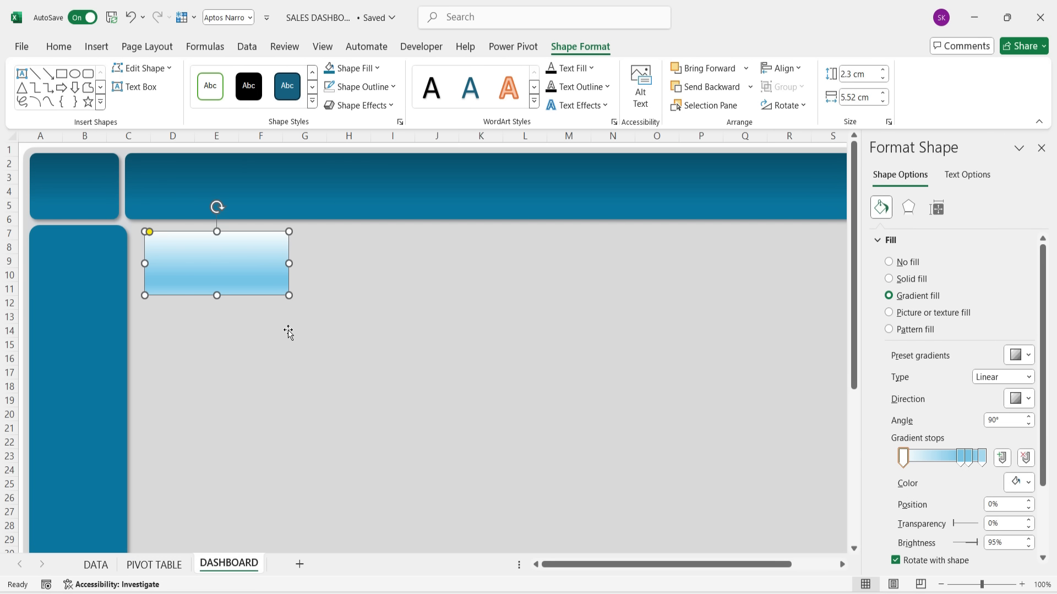
pyautogui.click(1029, 483)
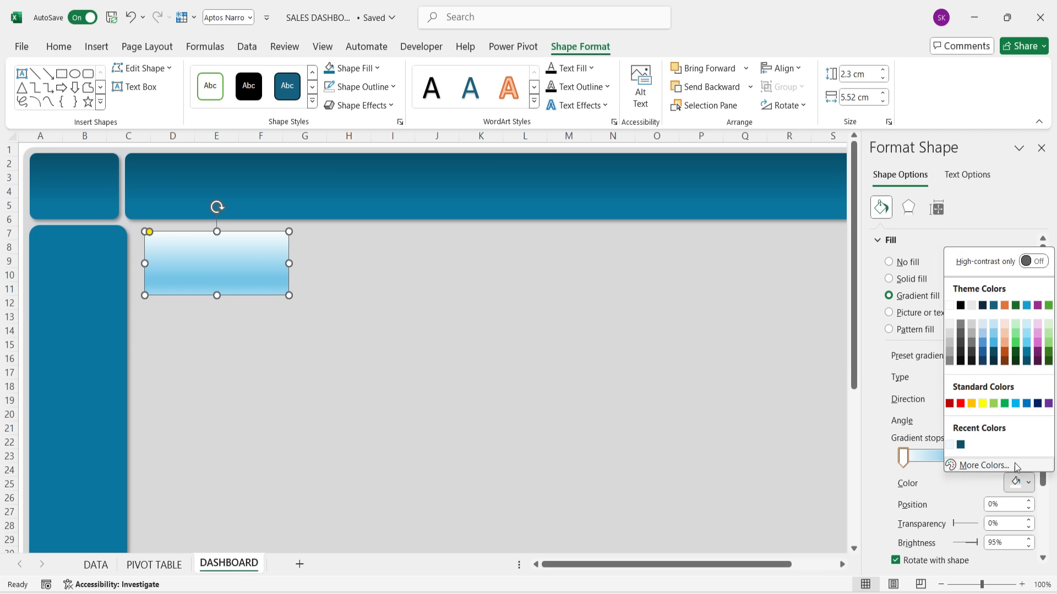
pyautogui.click(975, 465)
pyautogui.doubleClick(267, 487)
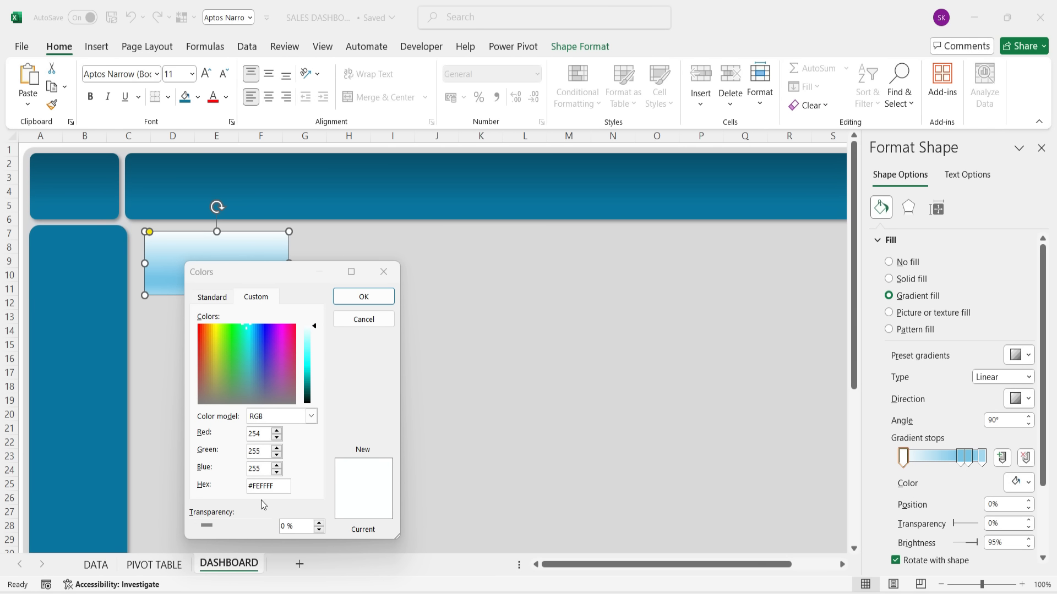
pyautogui.doubleClick(267, 487)
pyautogui.write('#F0F8FD')
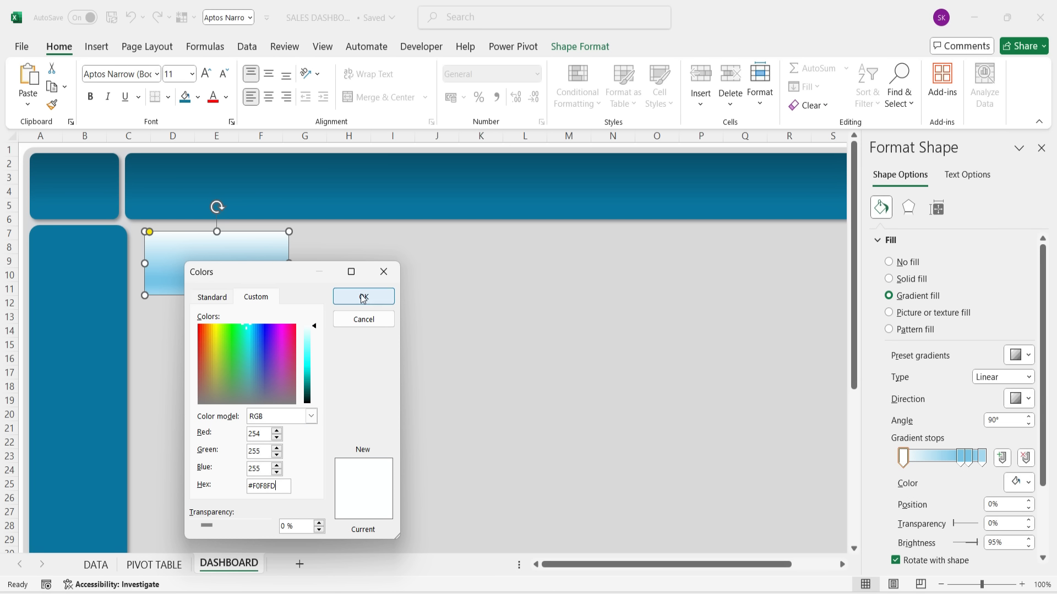
pyautogui.click(363, 297)
# Step: Collapse the ribbon, then copy the light blue card below itself and enlarge the copy into a wide chart card
pyautogui.hotkey('ctrl', 'F1')
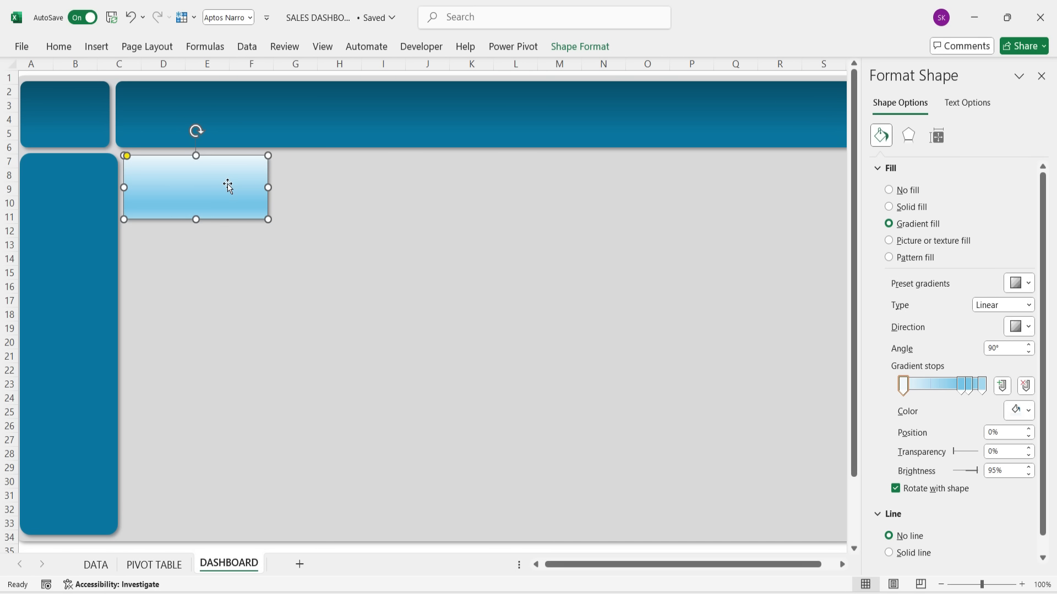
pyautogui.moveTo(228, 185); pyautogui.dragTo(190, 248)
pyautogui.moveTo(197, 292); pyautogui.dragTo(196, 392)
pyautogui.moveTo(270, 310); pyautogui.dragTo(427, 310)
# Step: Duplicate the wide chart card directly below and shorten the upper one to leave a gap between them
pyautogui.moveTo(311, 307); pyautogui.dragTo(309, 475)
pyautogui.click(311, 354)
pyautogui.moveTo(275, 392); pyautogui.dragTo(275, 383)
pyautogui.scroll(-2, 295, 374)
pyautogui.click(313, 362)
pyautogui.click(285, 398)
# Step: Copy the lower wide card to the area right of the small cards and nudge it into place under the header
pyautogui.moveTo(273, 478); pyautogui.dragTo(614, 199)
pyautogui.press('Up')
pyautogui.press('Up')
pyautogui.press('Up')
pyautogui.press('Up')
pyautogui.press('Up')
pyautogui.press('Up')
pyautogui.press('Up')
pyautogui.press('Up')
pyautogui.press('Right')
pyautogui.press('Right')
pyautogui.press('Right')
pyautogui.press('Right')
pyautogui.click(499, 314)
pyautogui.scroll(2, 495, 319)
# Step: Make the copied card on the right taller and narrower, and nudge it right to separate it from the wide cards
pyautogui.click(301, 441)
pyautogui.moveTo(577, 302); pyautogui.dragTo(577, 421)
pyautogui.moveTo(727, 290); pyautogui.dragTo(639, 290)
pyautogui.hscroll(1, 521, 328)
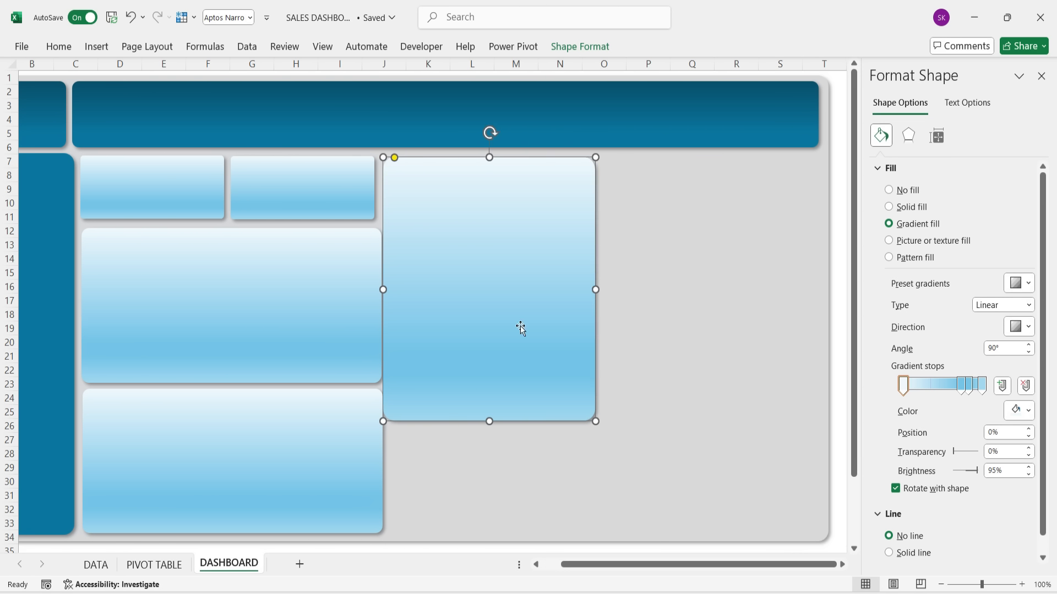
pyautogui.press('Right')
pyautogui.press('Right')
pyautogui.press('Right')
pyautogui.press('Right')
# Step: Narrow both wide chart cards so their right edges line up near the small cards' edge
pyautogui.click(352, 308)
pyautogui.moveTo(382, 305); pyautogui.dragTo(377, 305)
pyautogui.scroll(-2, 364, 341)
pyautogui.click(358, 374)
pyautogui.moveTo(380, 377); pyautogui.dragTo(377, 377)
pyautogui.click(370, 238)
pyautogui.moveTo(377, 222); pyautogui.dragTo(377, 222)
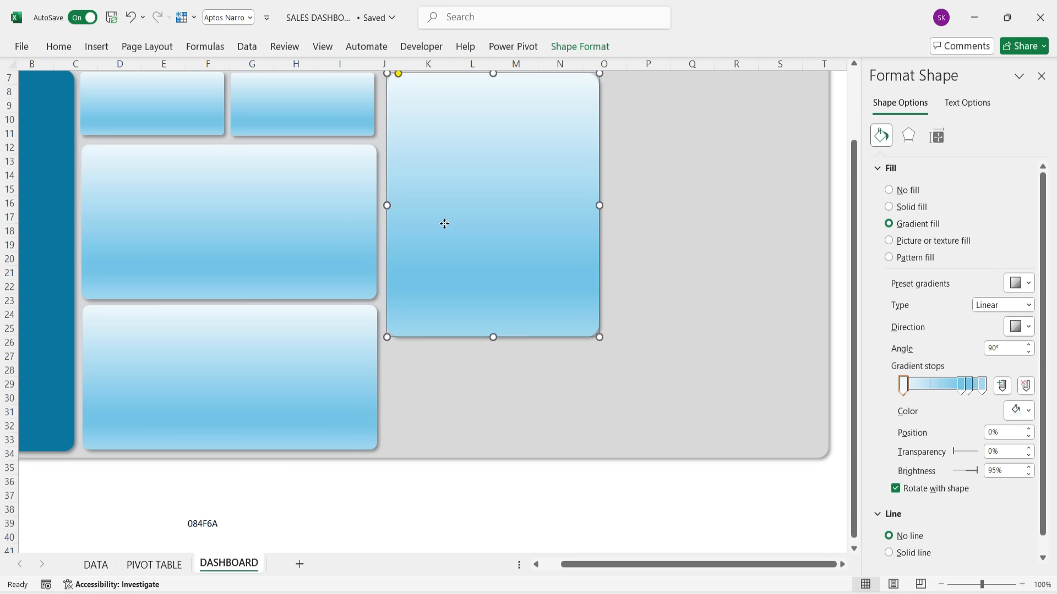
# Step: Nudge the tall card left toward the wide chart cards to close the gap between them
pyautogui.click(490, 232)
pyautogui.scroll(2, 502, 231)
pyautogui.press('Left')
pyautogui.press('Left')
pyautogui.press('Left')
pyautogui.press('Left')
pyautogui.press('Left')
pyautogui.click(639, 242)
# Step: Nudge the tall card further left and up under the header, and raise its lower edge slightly
pyautogui.click(497, 236)
pyautogui.press('Left')
pyautogui.press('Left')
pyautogui.press('Left')
pyautogui.press('Up')
pyautogui.press('Up')
pyautogui.press('Up')
pyautogui.press('Up')
pyautogui.moveTo(490, 419); pyautogui.dragTo(491, 409)
# Step: Place a copy of the tall card directly below it and shorten the copy to end inside the gray background
pyautogui.click(627, 308)
pyautogui.click(558, 280)
pyautogui.hotkey('ctrl', 'v')
pyautogui.moveTo(559, 280); pyautogui.dragTo(566, 539)
pyautogui.scroll(-2, 642, 309)
pyautogui.moveTo(539, 472); pyautogui.dragTo(538, 453)
# Step: Align the lower card's left edge with the tall card and widen it to near the gray background's right edge
pyautogui.press('Left')
pyautogui.press('Left')
pyautogui.press('Left')
pyautogui.press('Left')
pyautogui.moveTo(685, 390); pyautogui.dragTo(821, 405)
# Step: Duplicate the tall card into the space on its right, shorten it to about half height and widen it to the header's right edge
pyautogui.scroll(2, 552, 234)
pyautogui.click(552, 231)
pyautogui.hotkey('ctrl', 'd')
pyautogui.moveTo(534, 246); pyautogui.dragTo(741, 239)
pyautogui.moveTo(706, 410); pyautogui.dragTo(711, 279)
pyautogui.moveTo(814, 218); pyautogui.dragTo(822, 218)
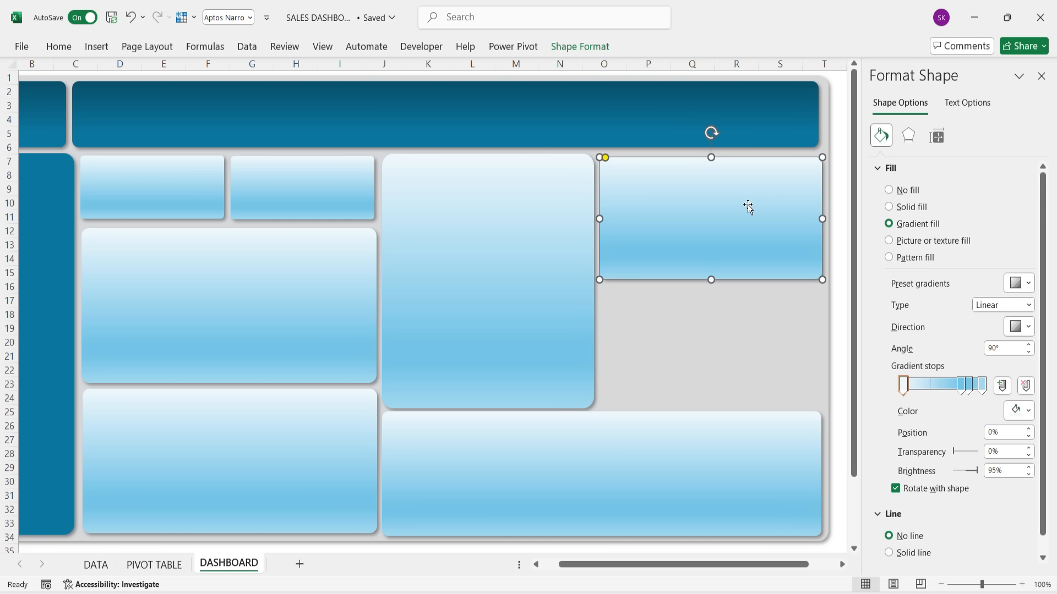
# Step: Copy the upper right card directly below itself and nudge it up to fit above the bottom wide card
pyautogui.moveTo(710, 215); pyautogui.dragTo(710, 344)
pyautogui.press('Up')
pyautogui.press('Up')
pyautogui.press('Up')
pyautogui.click(595, 449)
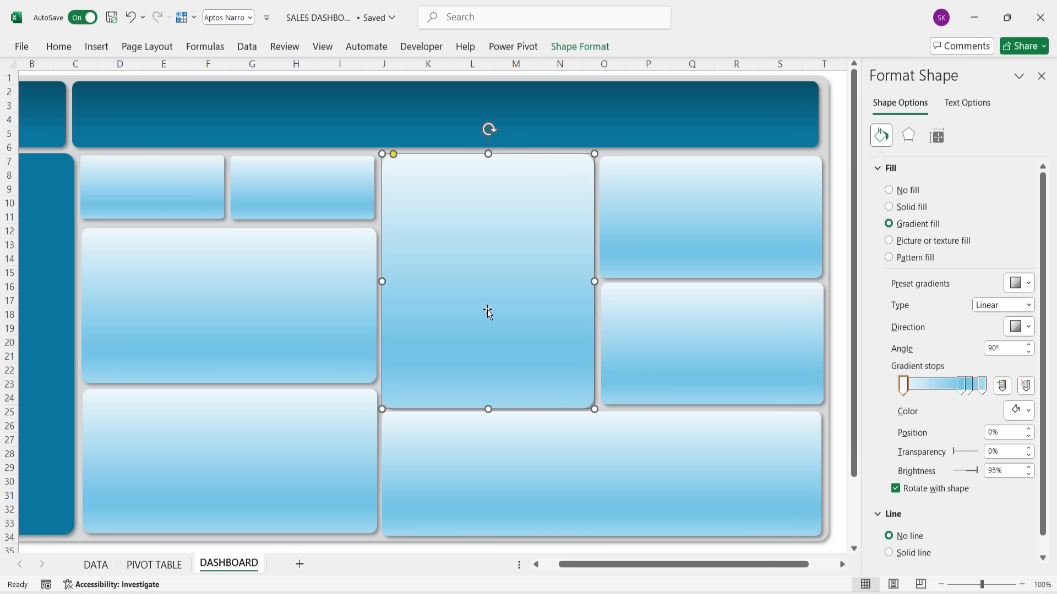
pyautogui.click(947, 247)
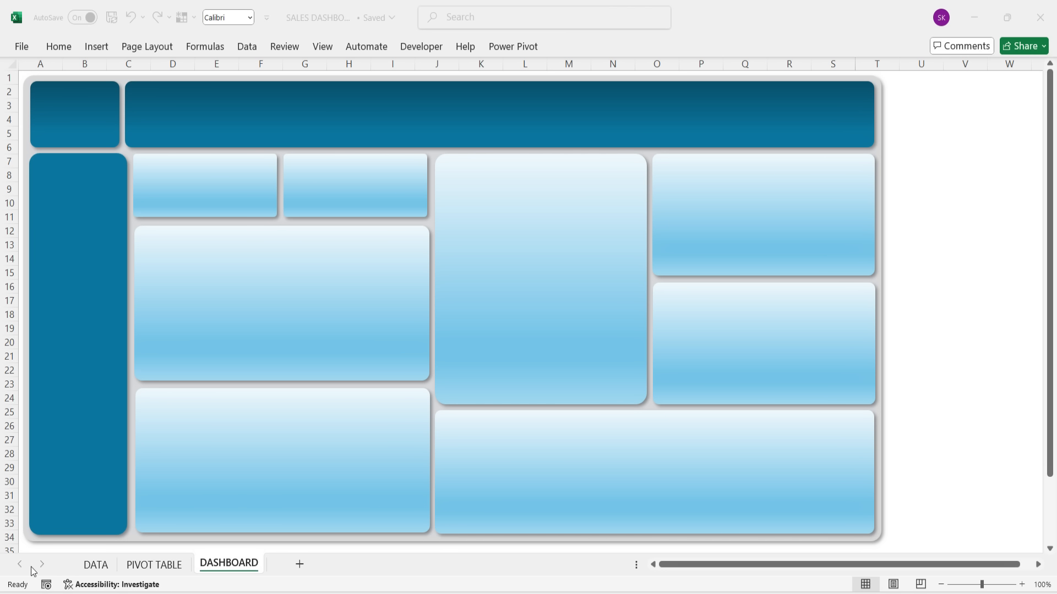
# Step: Move the white logo picture from below the dashboard into the small header block and shrink it to fit
pyautogui.scroll(-3, 165, 498)
pyautogui.click(142, 482)
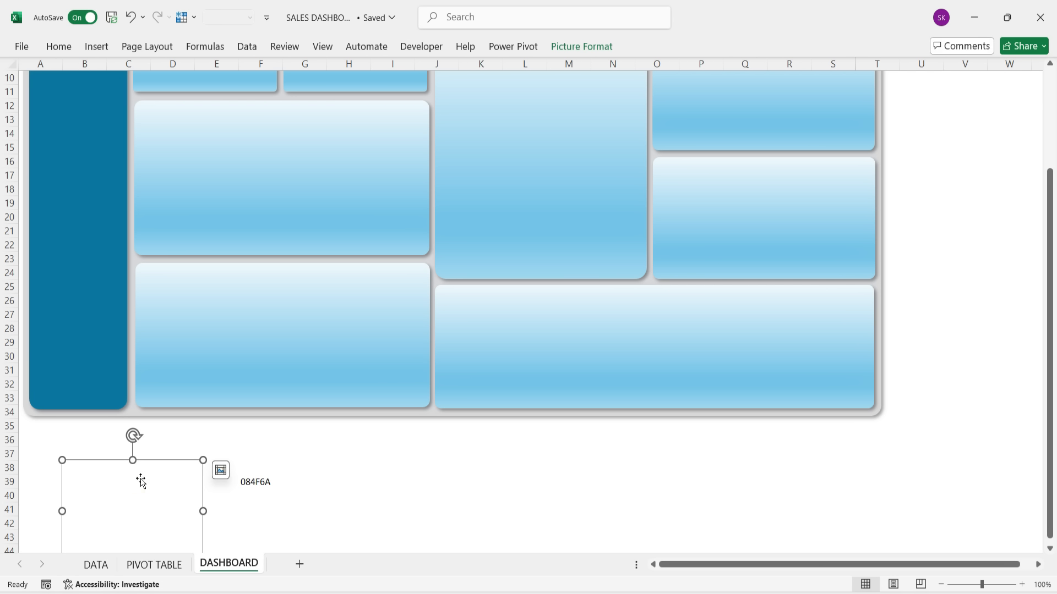
pyautogui.hotkey('ctrl', 'x')
pyautogui.scroll(3, 141, 479)
pyautogui.click(89, 105)
pyautogui.hotkey('ctrl', 'v')
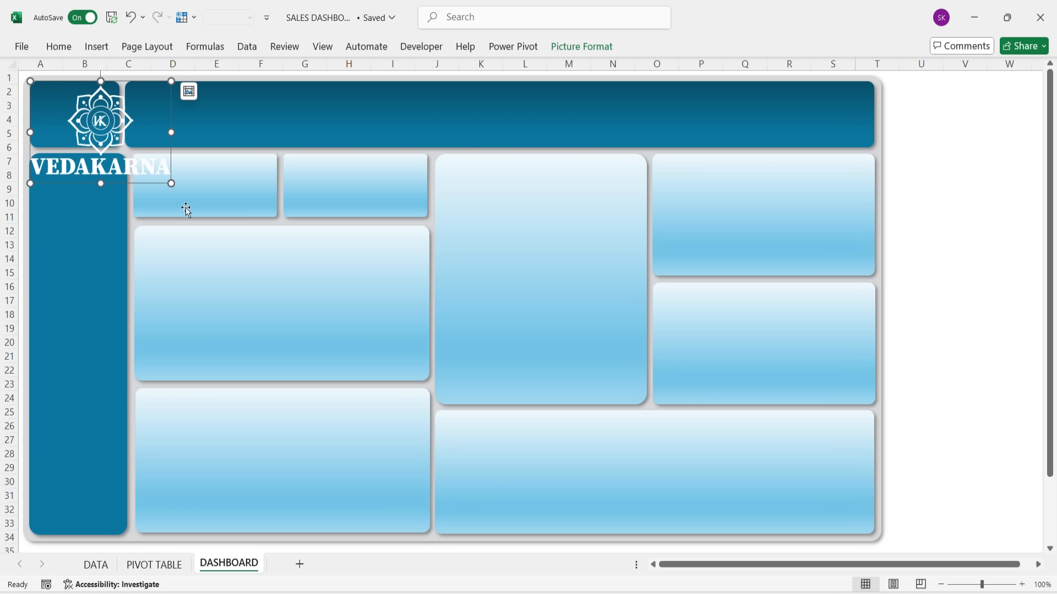
pyautogui.moveTo(173, 184); pyautogui.dragTo(74, 114)
pyautogui.moveTo(118, 145); pyautogui.dragTo(80, 113)
# Step: Draw a text box about 23.2 cm wide and 1.88 cm high across the main header bar
pyautogui.click(434, 94)
pyautogui.hotkey('ctrl', 'F1')
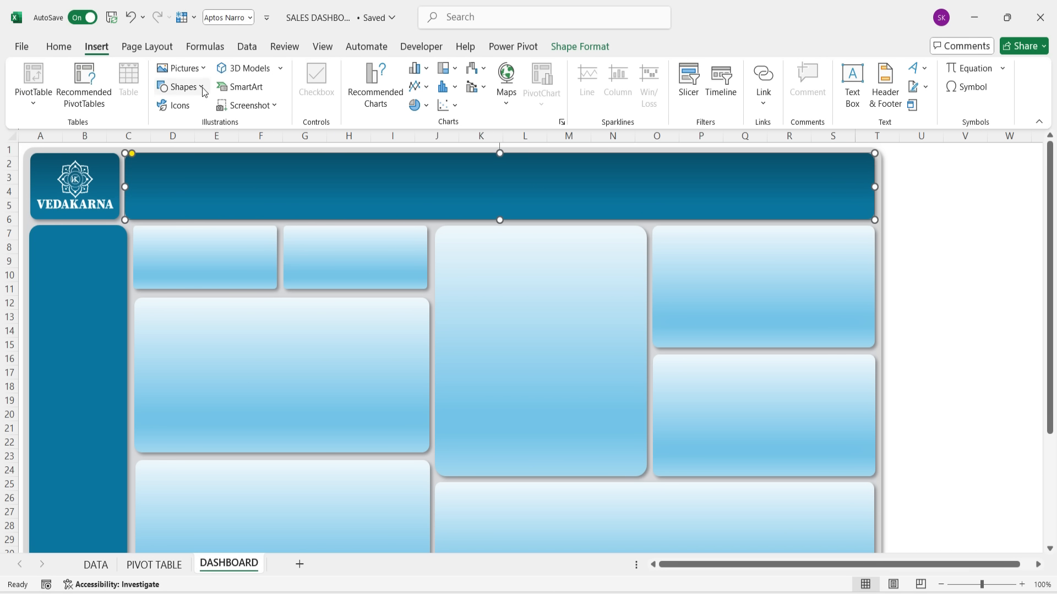
pyautogui.click(201, 88)
pyautogui.click(162, 268)
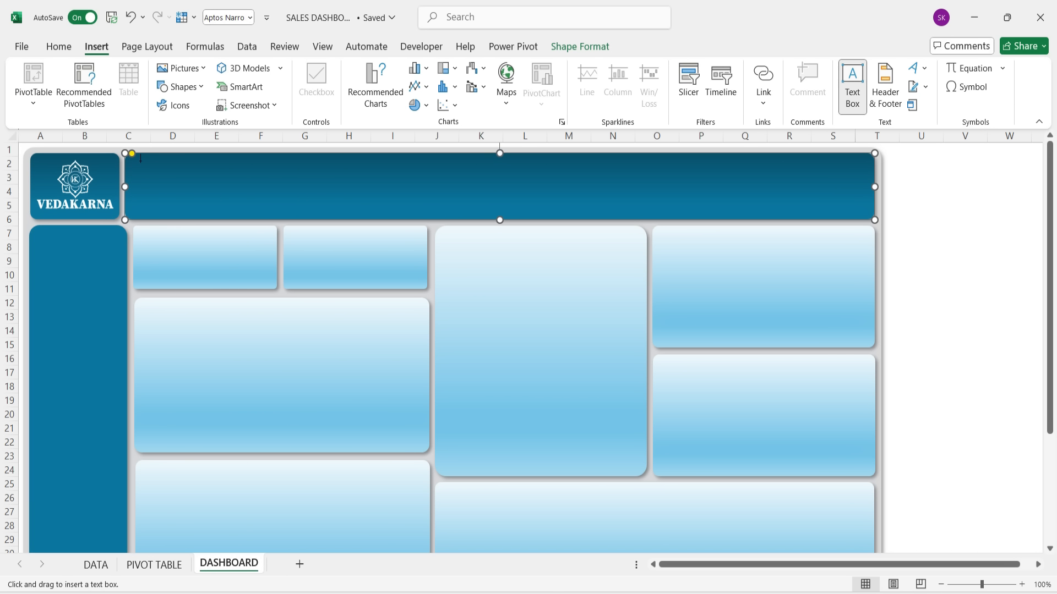
pyautogui.moveTo(260, 205); pyautogui.dragTo(743, 213)
# Step: Remove the white fill from the header text box
pyautogui.click(580, 47)
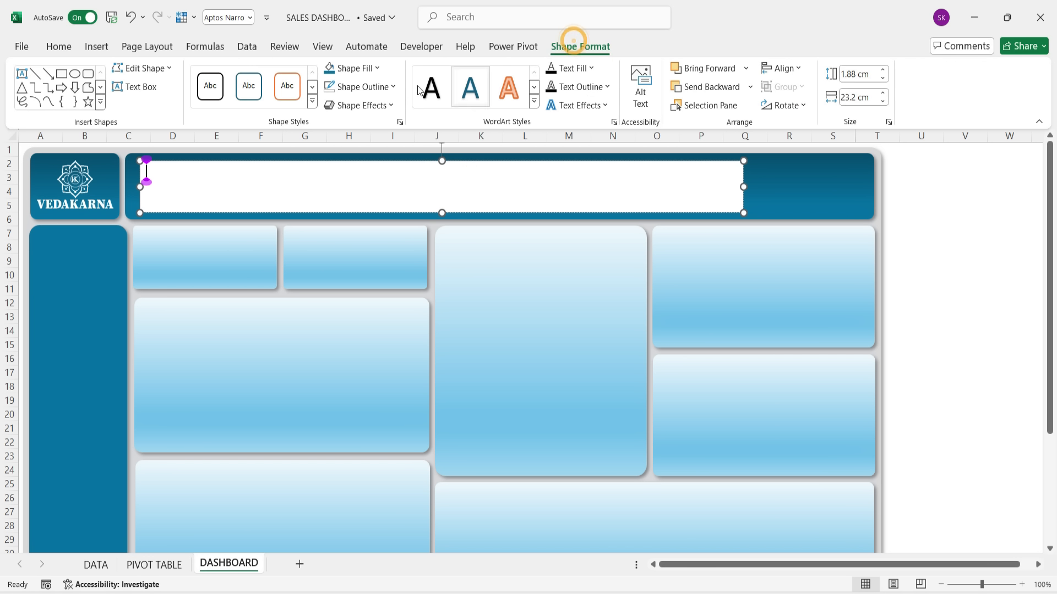
pyautogui.click(380, 68)
pyautogui.click(335, 316)
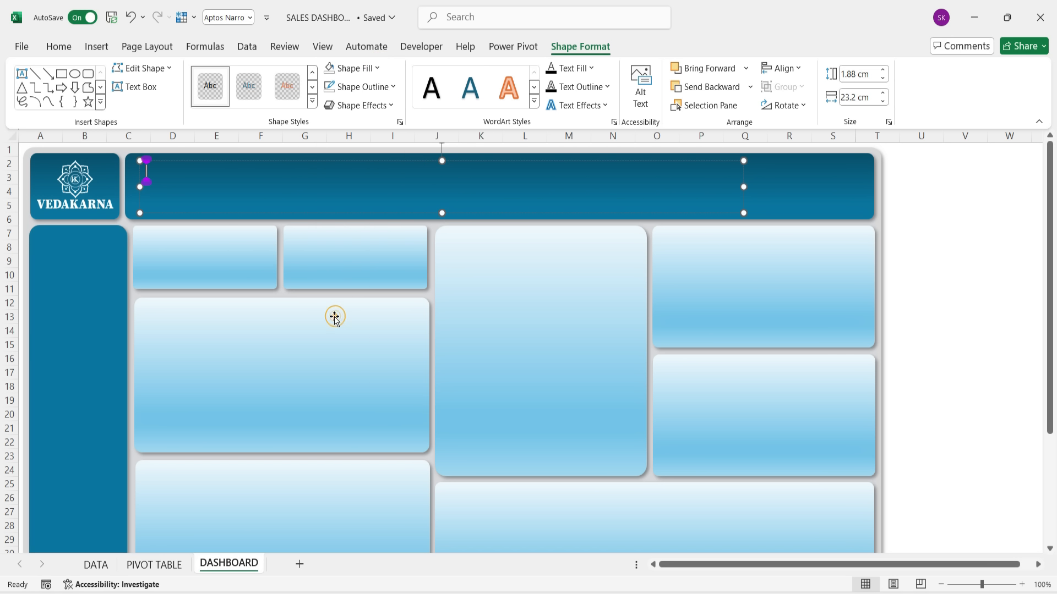
pyautogui.click(58, 46)
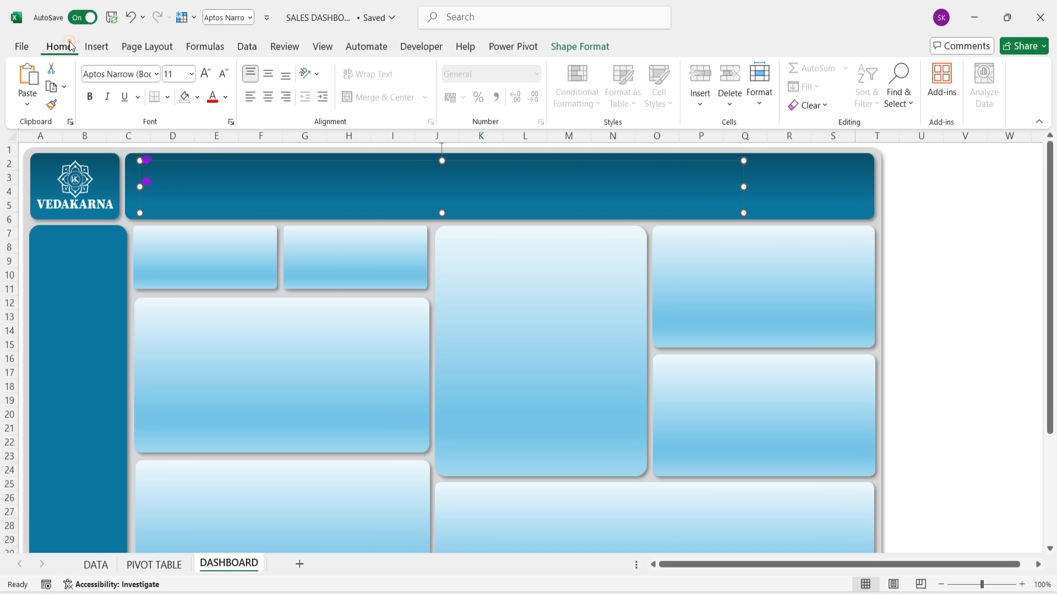
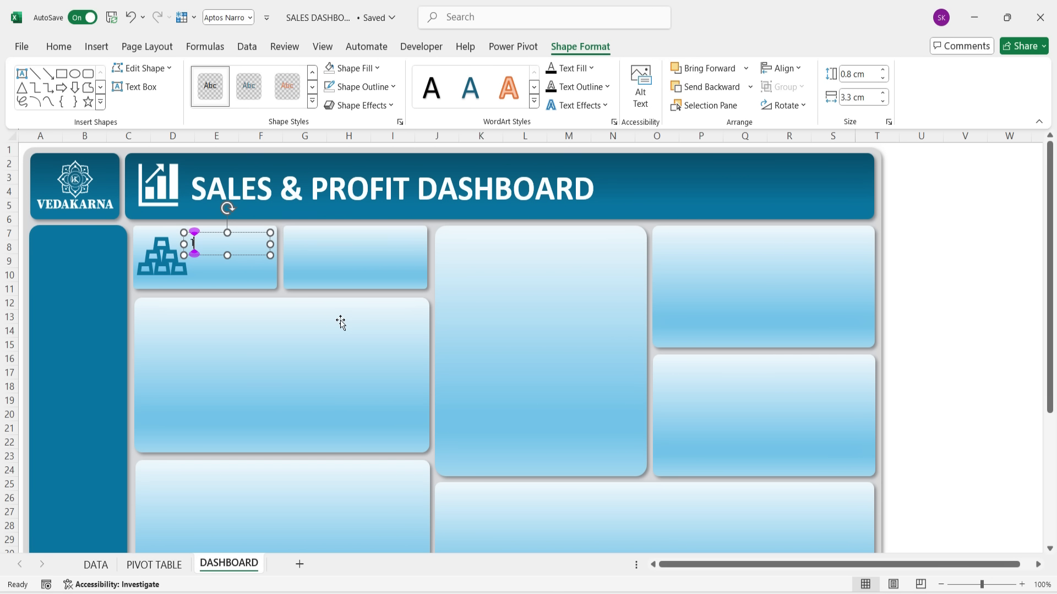
# Step: Enter TOTAL SALES in the first small card's text box and set its font to Calibri
pyautogui.write('TOTAL SALES')
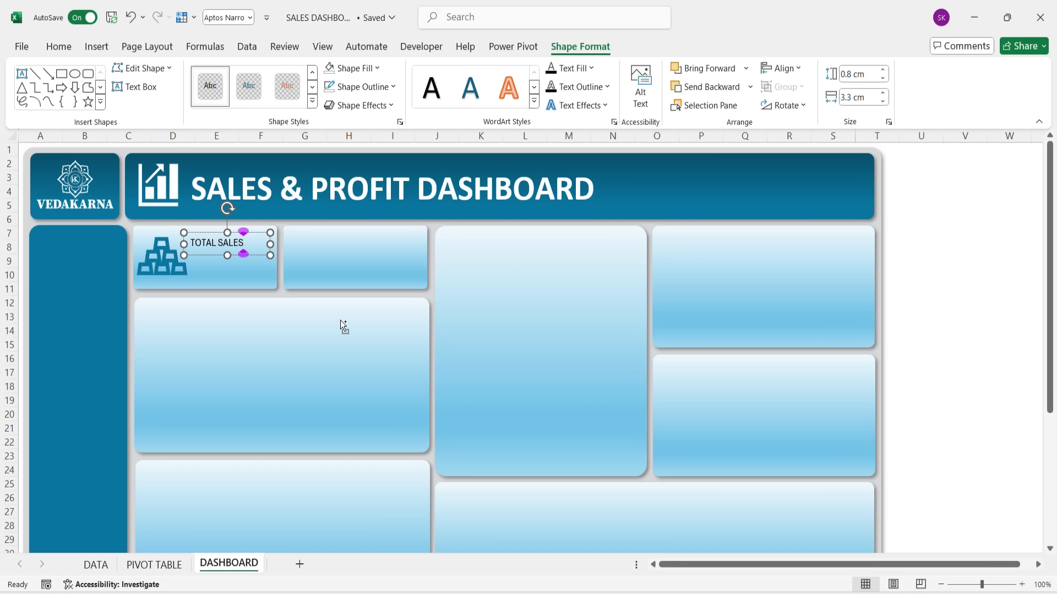
pyautogui.hotkey('ctrl', 'a')
pyautogui.hotkey('alt', 'h')
pyautogui.press('f')
pyautogui.press('f')
pyautogui.write('C')
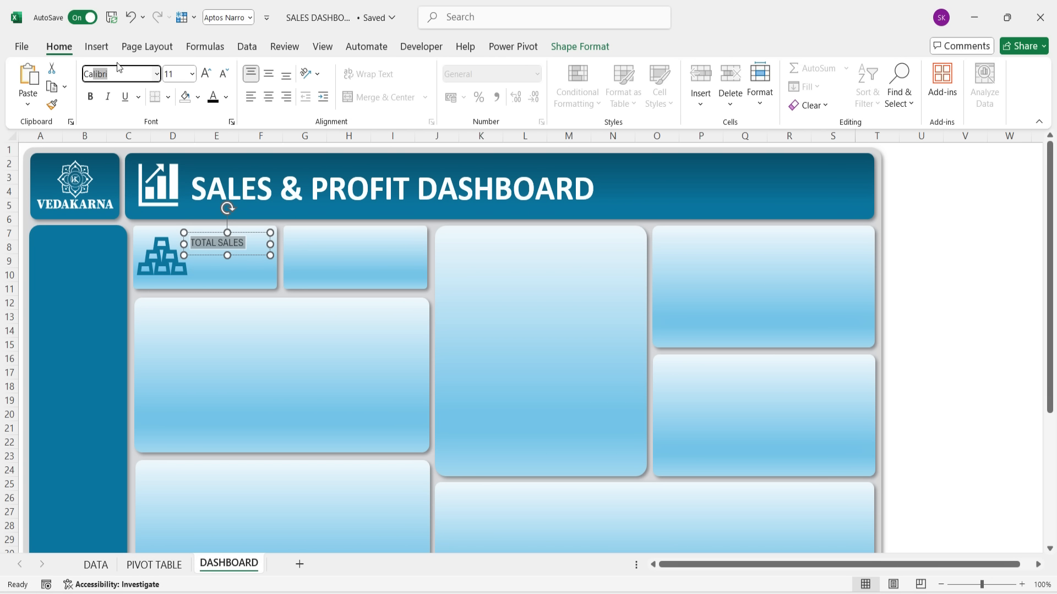
pyautogui.press('Return')
# Step: Make the TOTAL SALES label bold at 15 pt and fit it in the upper part of its card
pyautogui.click(193, 75)
pyautogui.click(181, 199)
pyautogui.click(91, 102)
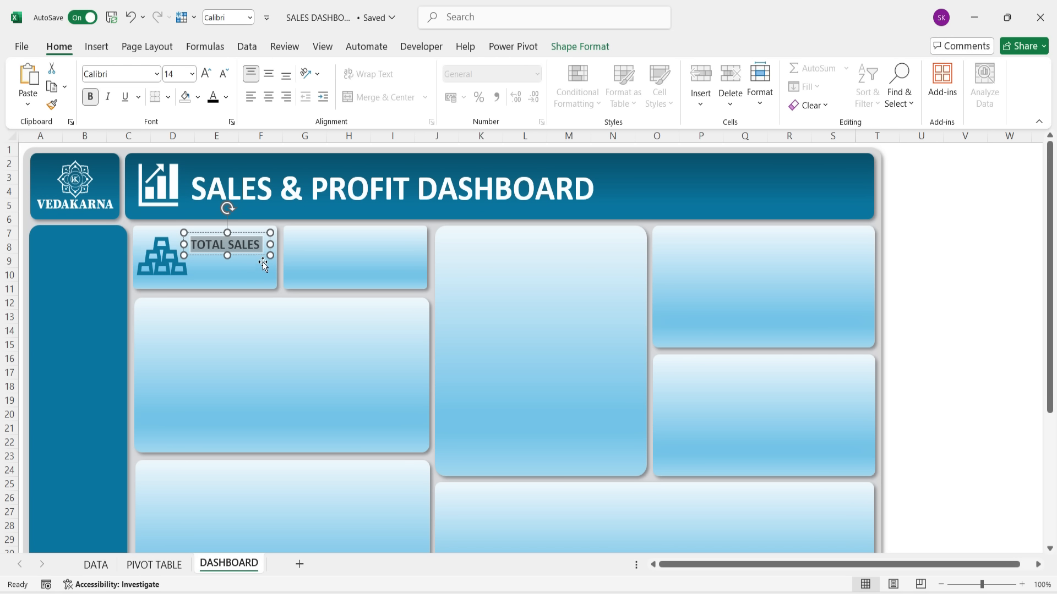
pyautogui.moveTo(235, 255); pyautogui.dragTo(273, 241)
pyautogui.press('Return')
pyautogui.click(932, 274)
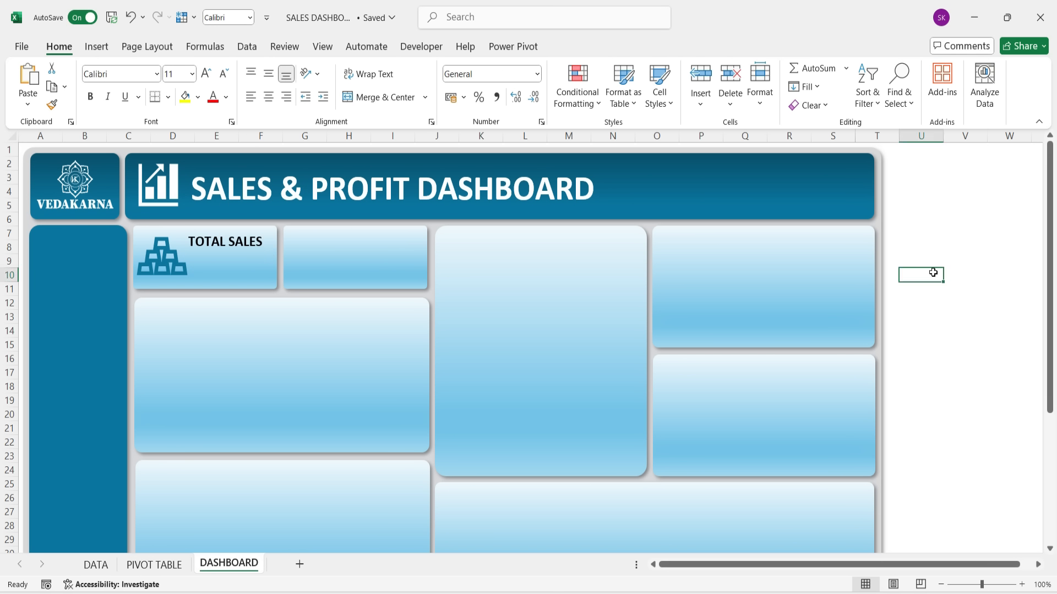
# Step: Copy the TOTAL SALES label to the same position on the second small card
pyautogui.click(231, 242)
pyautogui.click(1009, 301)
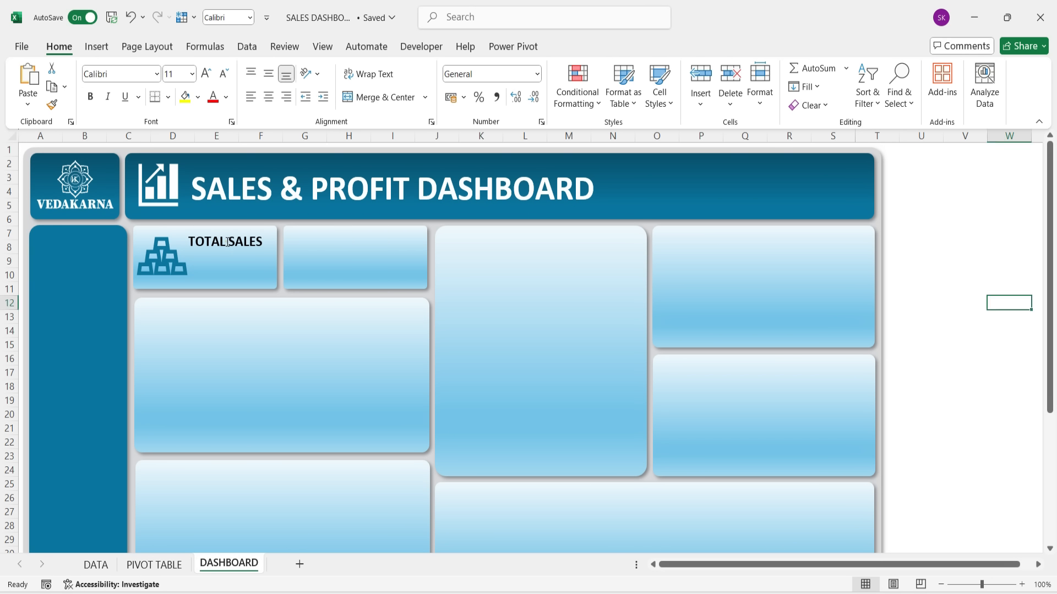
pyautogui.click(247, 252)
pyautogui.moveTo(247, 252); pyautogui.dragTo(397, 252)
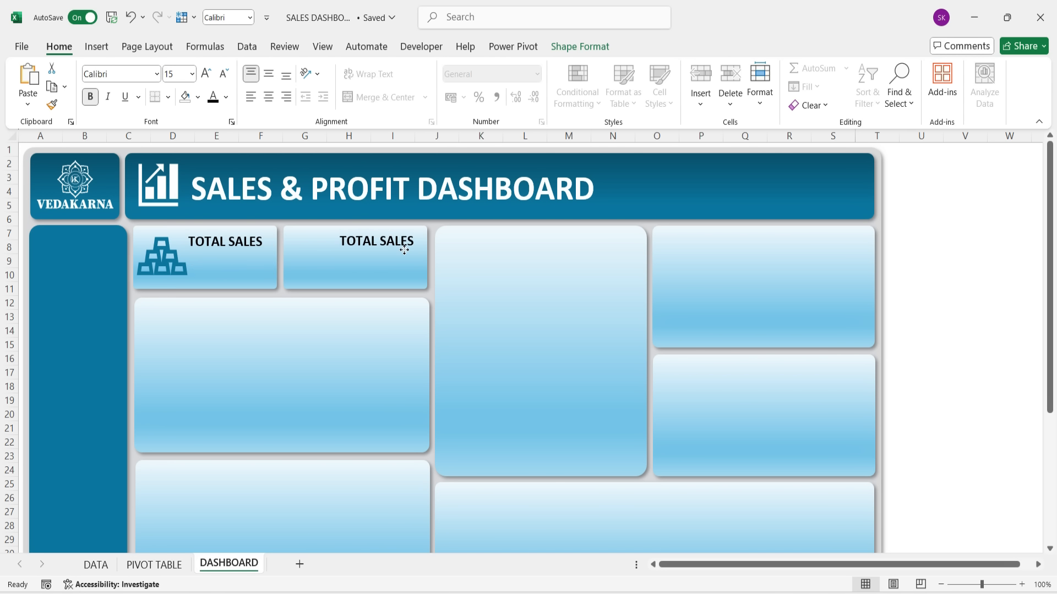
# Step: Change the copied label to TOTAL PROFIT and widen its text box slightly within the card
pyautogui.click(410, 239)
pyautogui.press('BackSpace')
pyautogui.press('BackSpace')
pyautogui.press('BackSpace')
pyautogui.press('BackSpace')
pyautogui.press('BackSpace')
pyautogui.write('PROFIT')
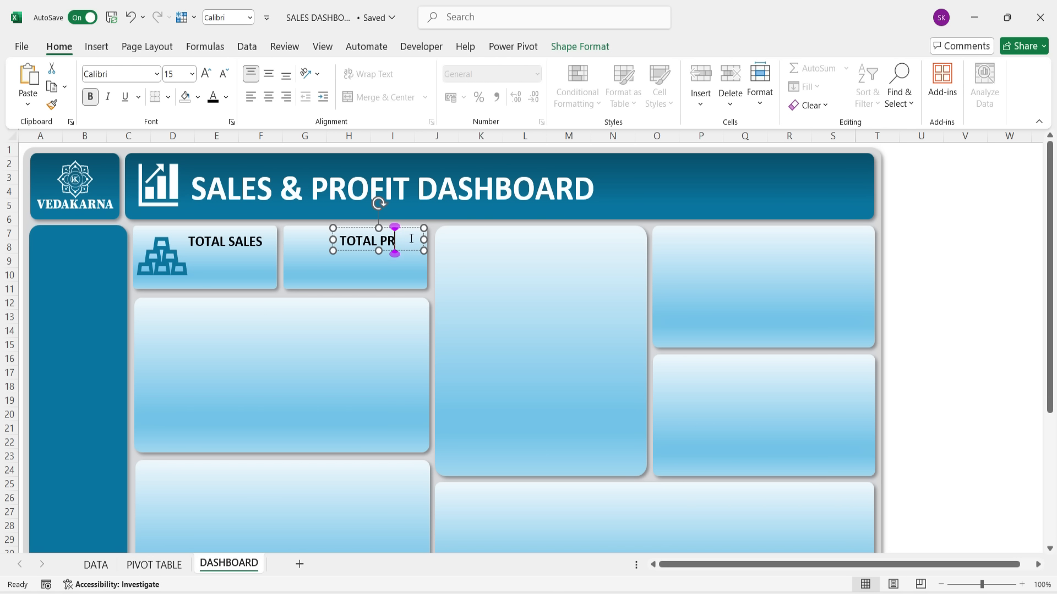
pyautogui.press('BackSpace')
pyautogui.moveTo(423, 241); pyautogui.dragTo(426, 241)
pyautogui.moveTo(333, 240); pyautogui.dragTo(324, 287)
# Step: Move the coins icon from below the dashboard into the second small card beside the TOTAL PROFIT label
pyautogui.click(314, 272)
pyautogui.scroll(-5, 279, 352)
pyautogui.click(216, 469)
pyautogui.hotkey('ctrl', 'x')
pyautogui.scroll(5, 217, 470)
pyautogui.click(300, 249)
pyautogui.hotkey('ctrl', 'v')
pyautogui.click(354, 249)
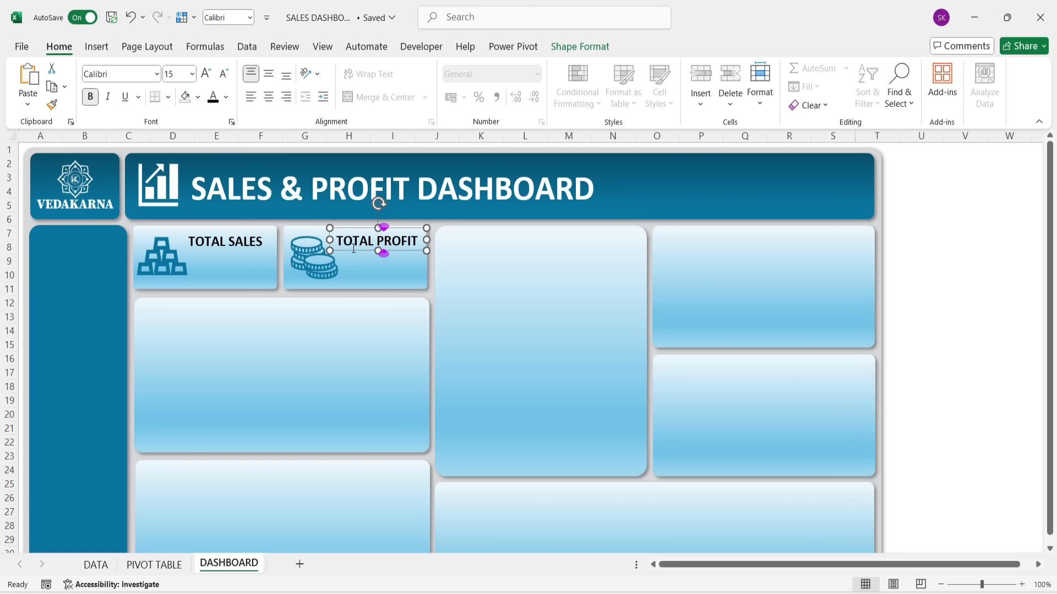
pyautogui.click(952, 258)
pyautogui.click(316, 253)
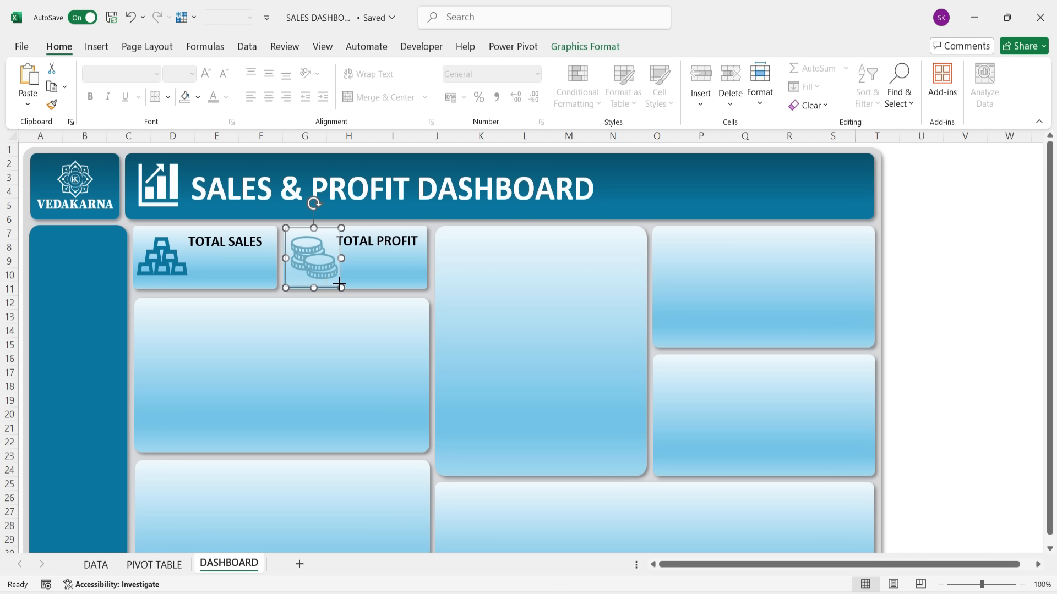
pyautogui.click(944, 257)
pyautogui.click(248, 254)
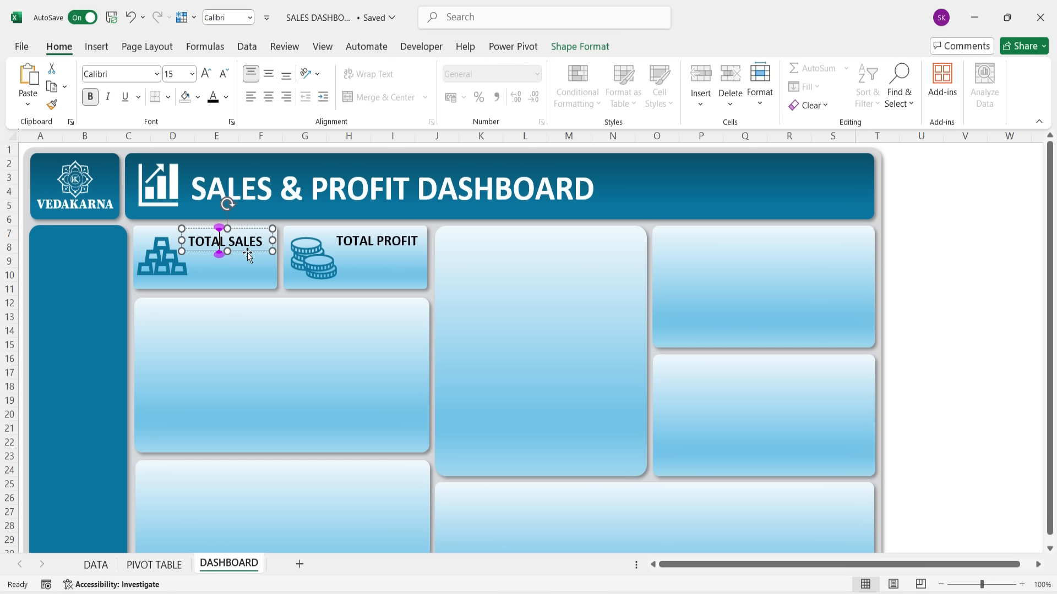
# Step: On the PIVOT TABLE sheet, reference the Sum of Sales value from A4 in cell A10
pyautogui.click(154, 566)
pyautogui.click(68, 322)
pyautogui.click(58, 278)
pyautogui.write('=')
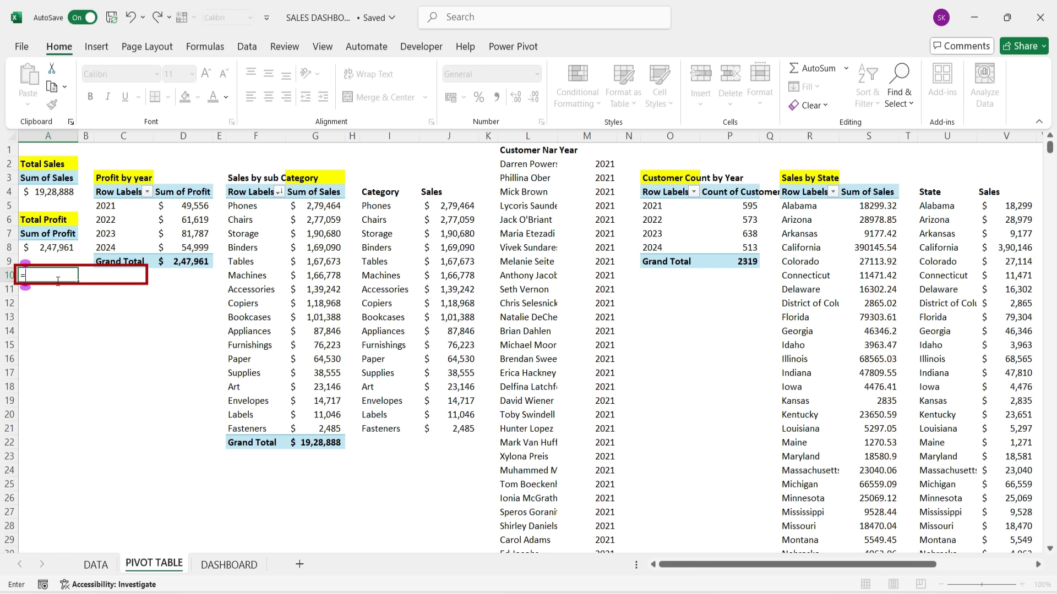
pyautogui.click(51, 194)
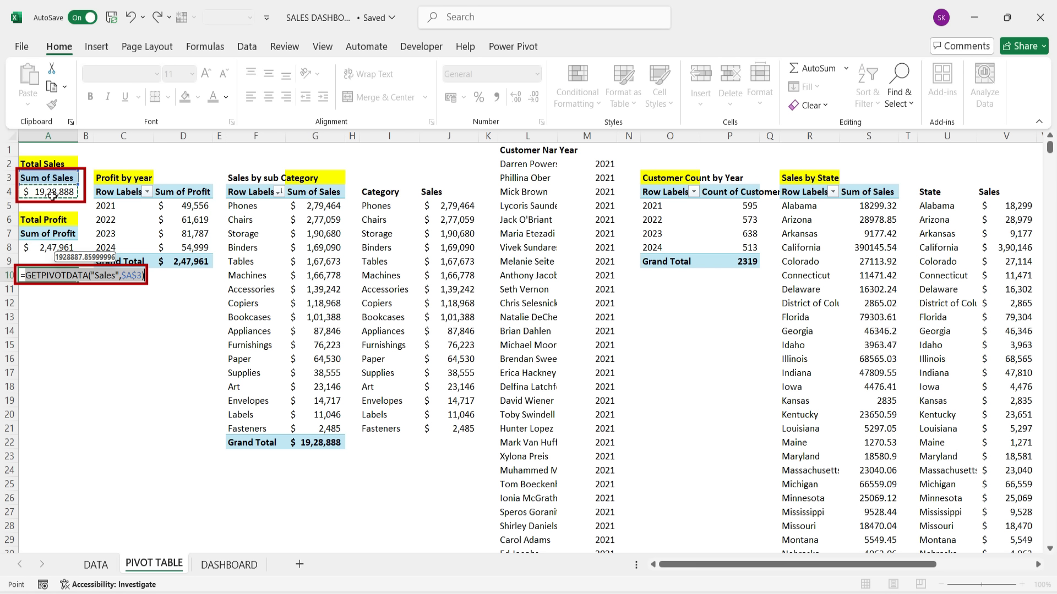
pyautogui.press('Return')
# Step: Format cell A10 as dollar accounting with no decimal places
pyautogui.click(43, 275)
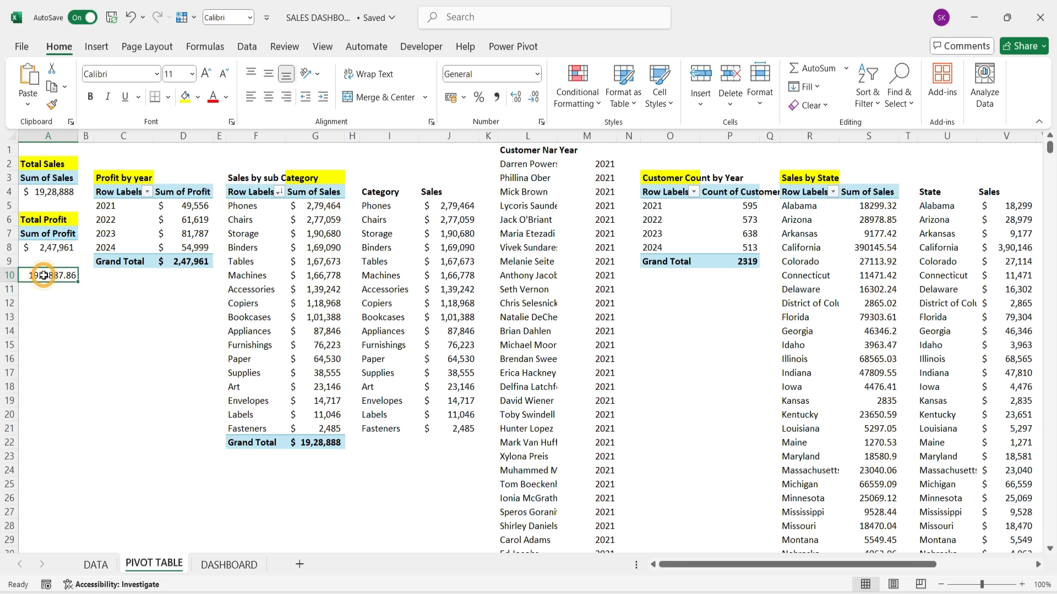
pyautogui.click(535, 97)
pyautogui.click(535, 97)
pyautogui.click(463, 97)
pyautogui.click(476, 132)
pyautogui.click(533, 97)
pyautogui.click(533, 97)
pyautogui.click(534, 97)
# Step: Reference the Sum of Profit value from A8 in cell A11
pyautogui.click(53, 289)
pyautogui.write('=')
pyautogui.click(60, 247)
pyautogui.press('Return')
# Step: Apply the dollar accounting format without decimals to cell A11
pyautogui.click(60, 290)
pyautogui.click(463, 96)
pyautogui.click(476, 132)
pyautogui.click(531, 96)
pyautogui.click(532, 97)
pyautogui.click(85, 317)
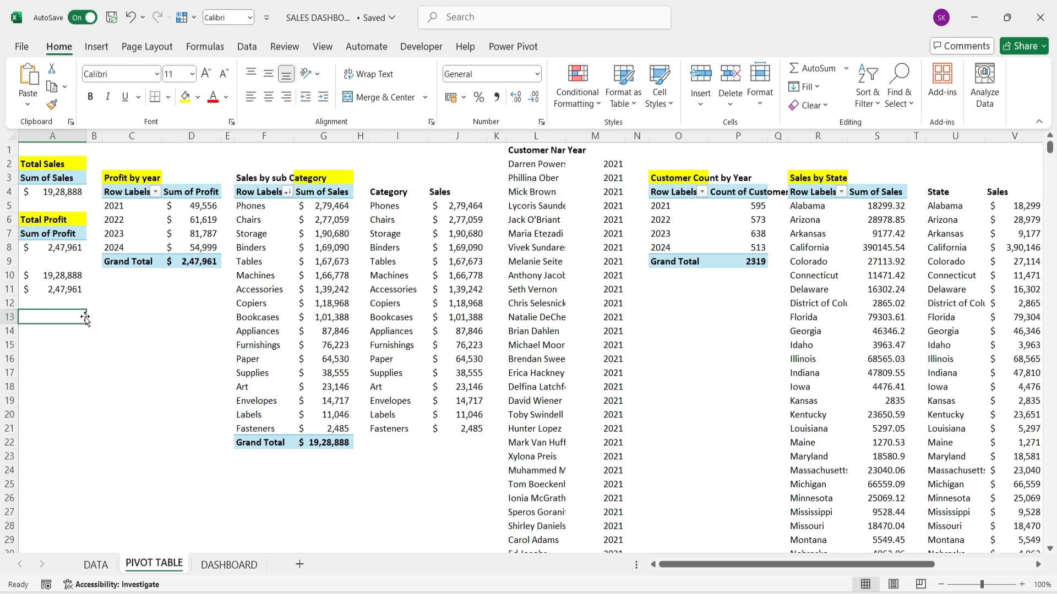
# Step: On the DASHBOARD sheet, duplicate the TOTAL SALES label, place the copy just below it and clear its text
pyautogui.click(229, 565)
pyautogui.click(256, 251)
pyautogui.hotkey('ctrl', 'd')
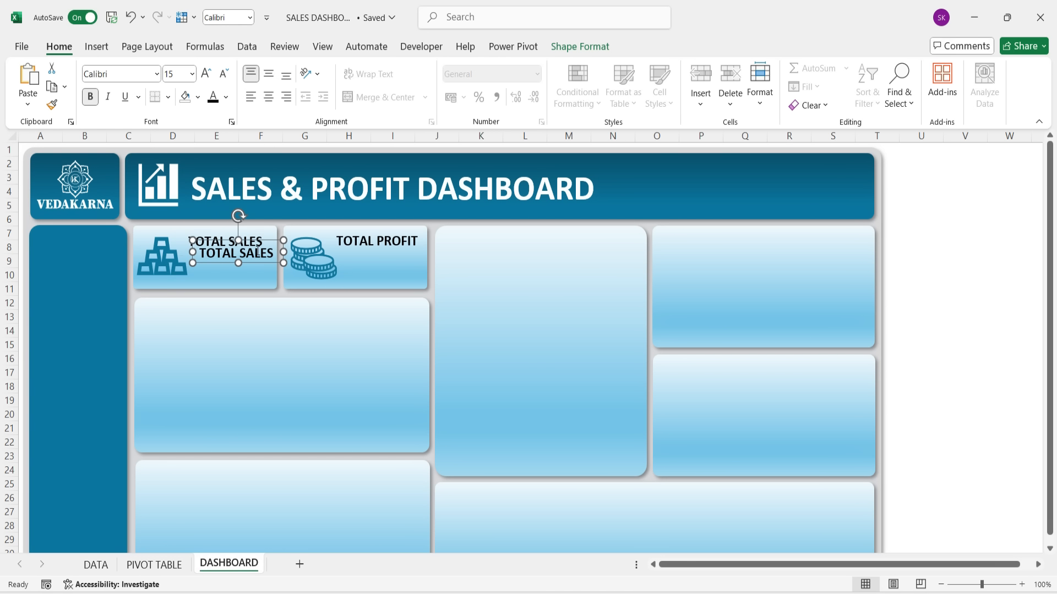
pyautogui.moveTo(256, 262); pyautogui.dragTo(250, 276)
pyautogui.click(268, 265)
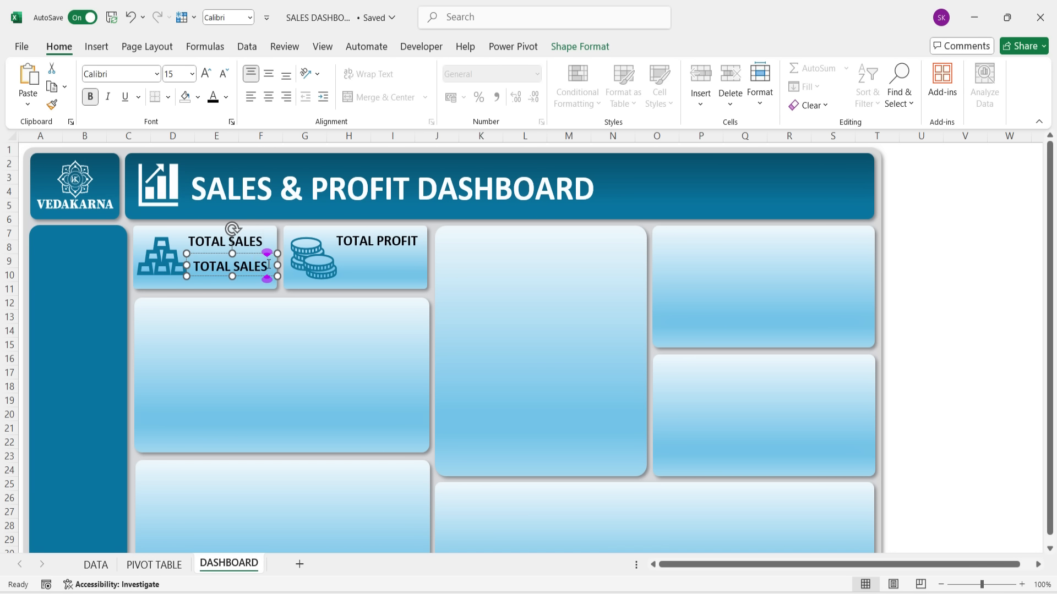
pyautogui.hotkey('ctrl', 'a')
pyautogui.press('BackSpace')
# Step: Show the formula bar and link the empty text box to ='PIVOT TABLE'!A10
pyautogui.click(322, 46)
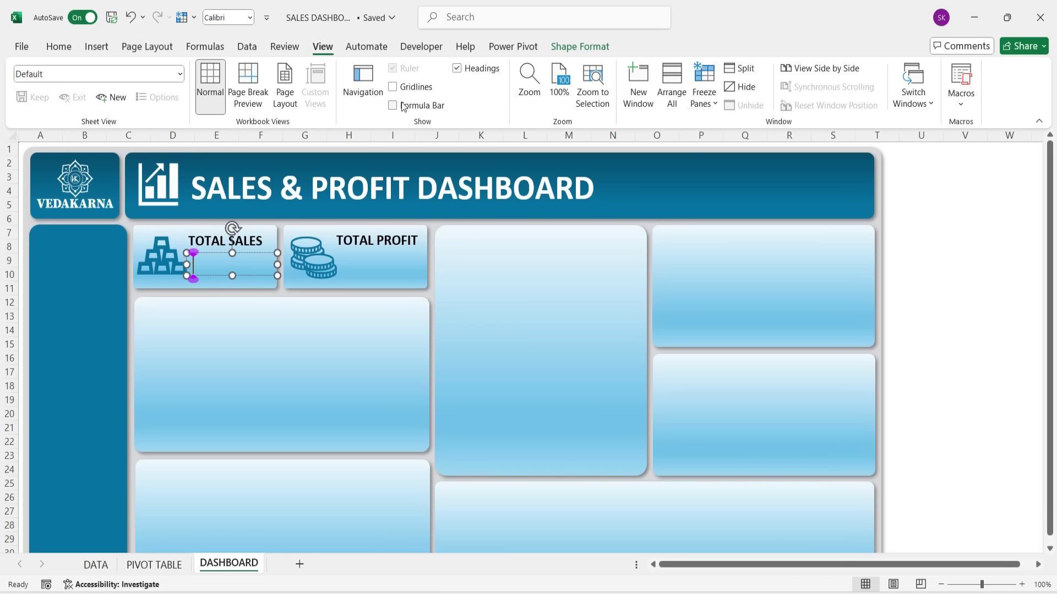
pyautogui.click(393, 105)
pyautogui.click(187, 145)
pyautogui.write('=')
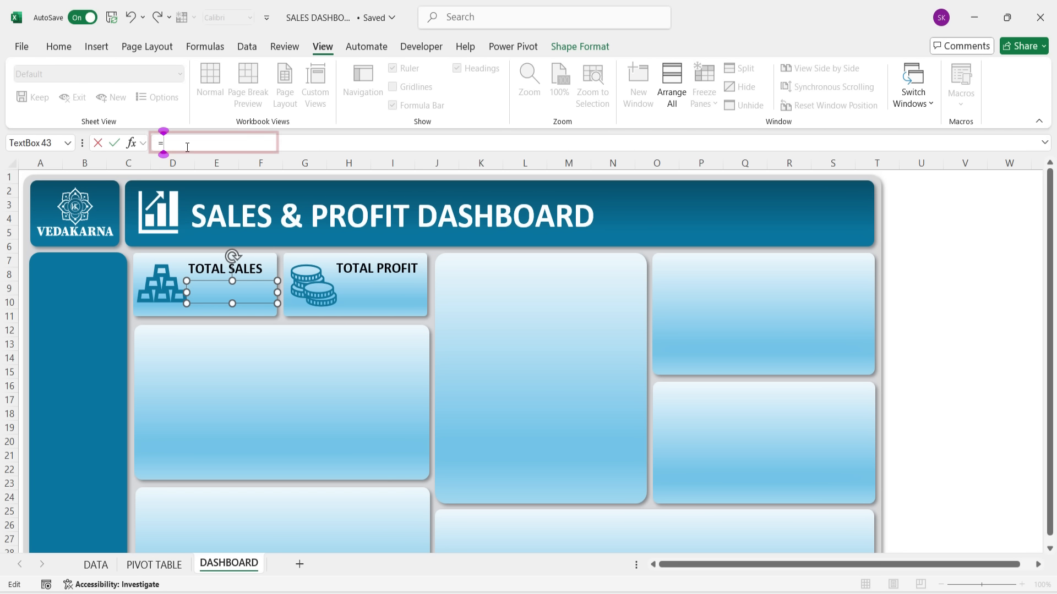
pyautogui.hotkey('ctrl', 'pageup')
pyautogui.click(55, 303)
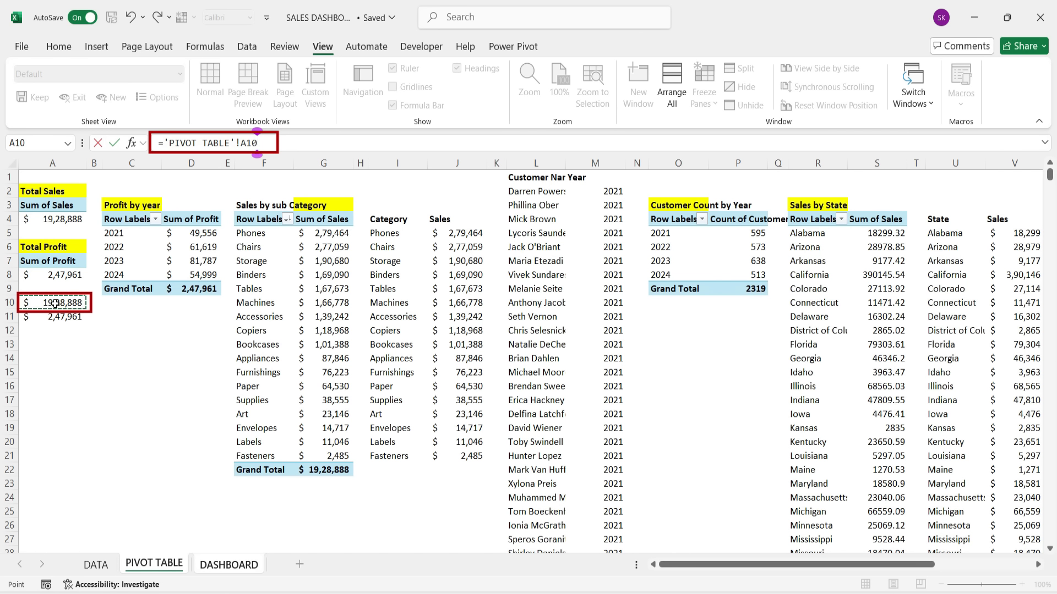
pyautogui.press('Return')
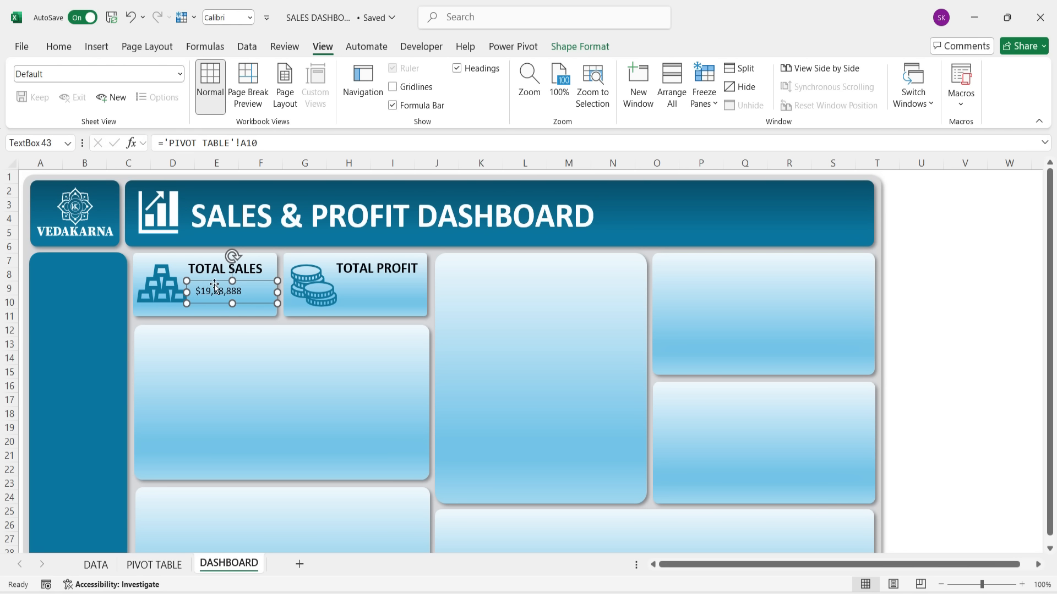
# Step: Format the linked total sales value as 16 pt bold
pyautogui.click(222, 293)
pyautogui.doubleClick(223, 294)
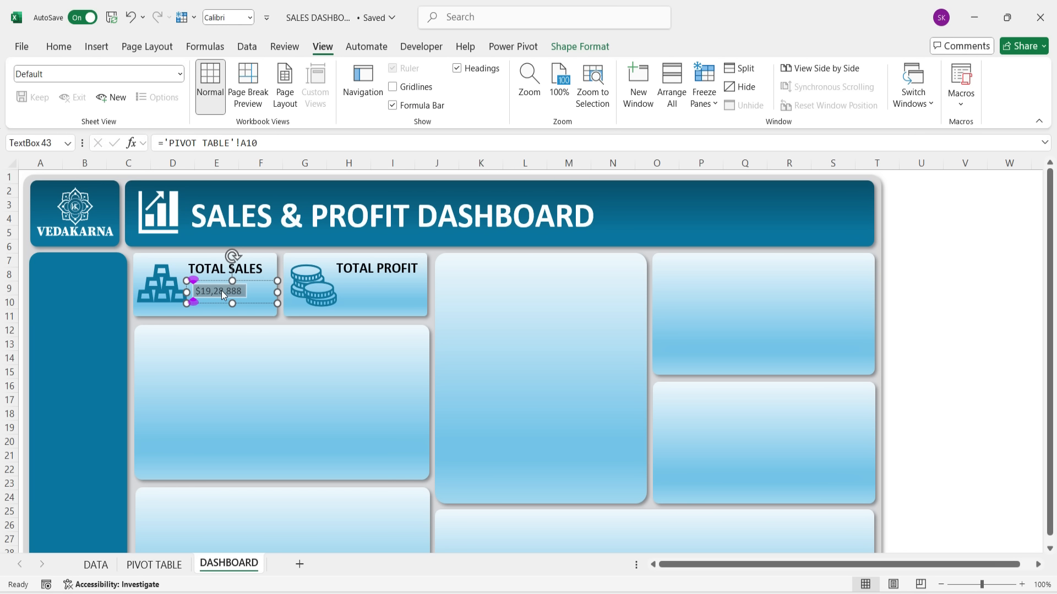
pyautogui.click(66, 51)
pyautogui.click(190, 75)
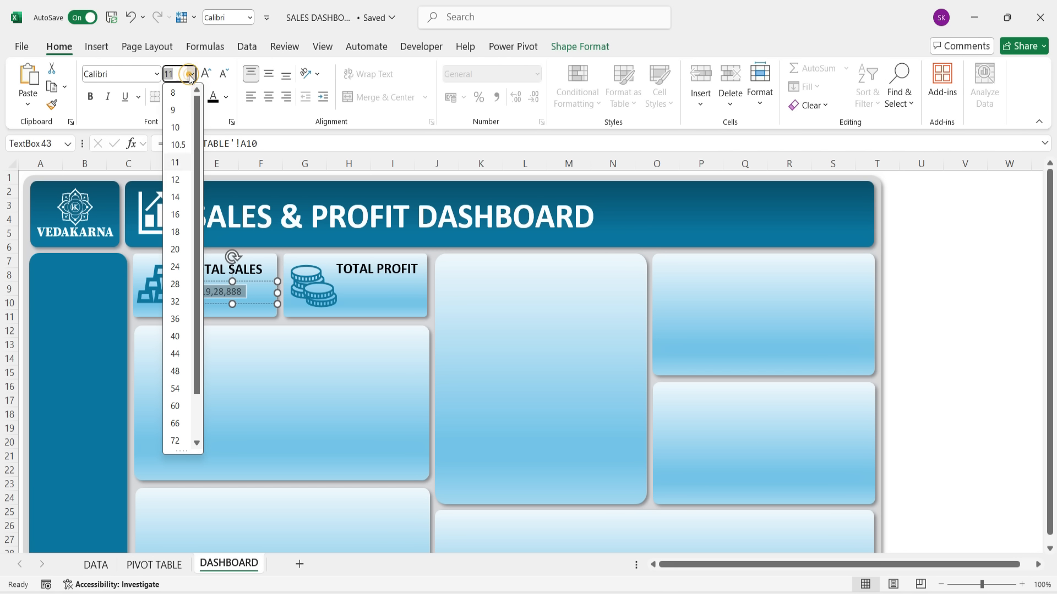
pyautogui.click(175, 215)
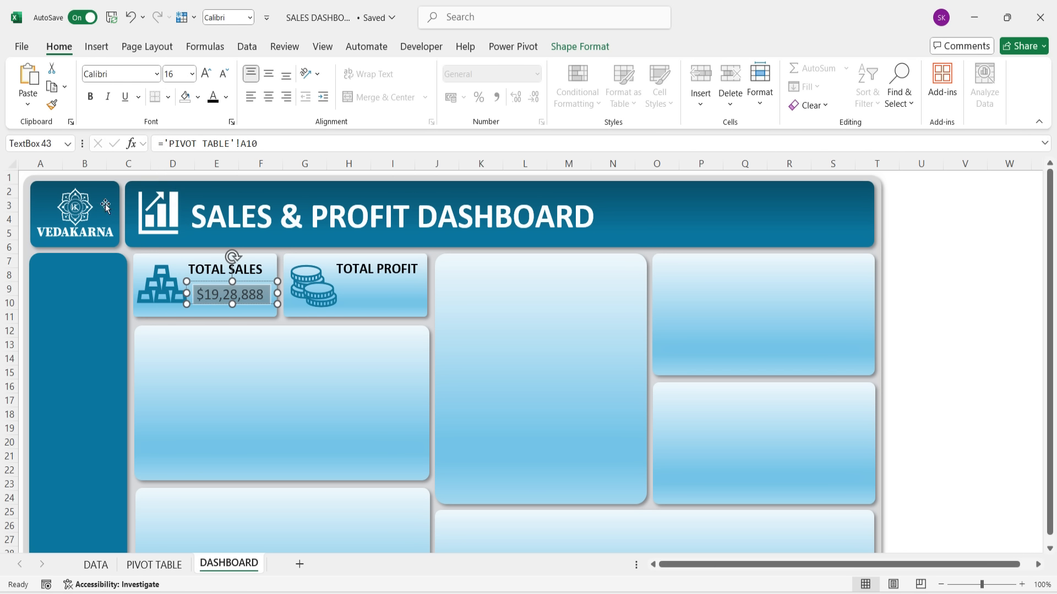
pyautogui.click(90, 97)
pyautogui.click(358, 291)
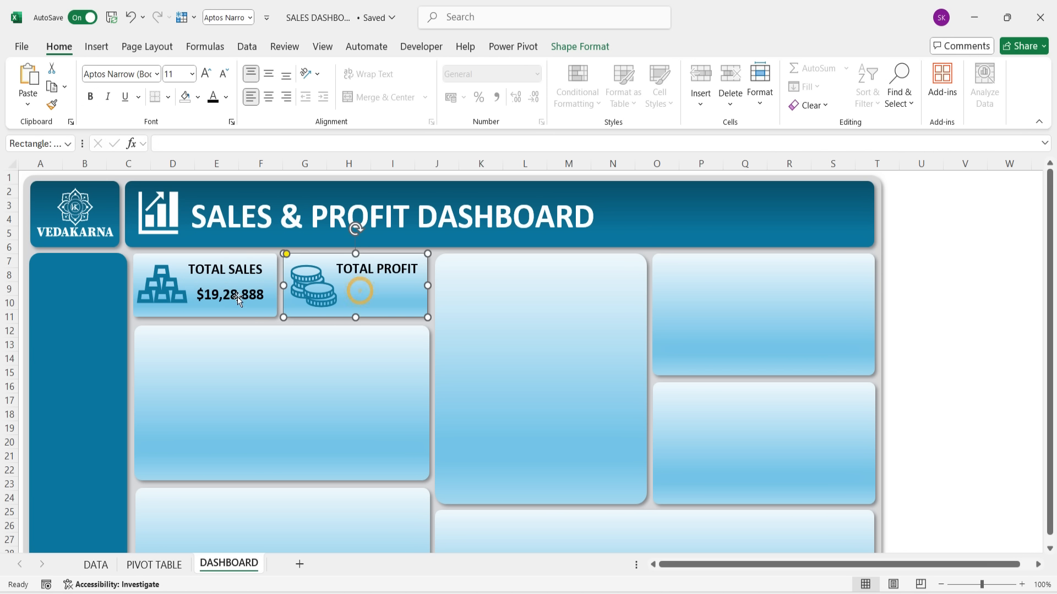
# Step: Duplicate the linked total sales value and place the copy directly below the TOTAL PROFIT label
pyautogui.click(229, 297)
pyautogui.hotkey('ctrl', 'c')
pyautogui.hotkey('ctrl', 'v')
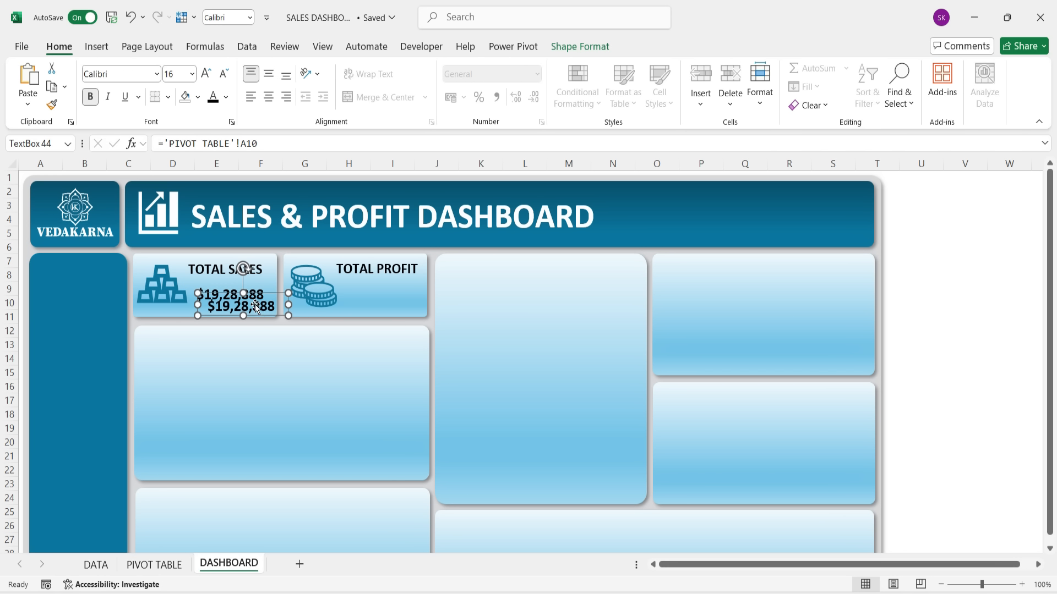
pyautogui.moveTo(262, 315); pyautogui.dragTo(400, 300)
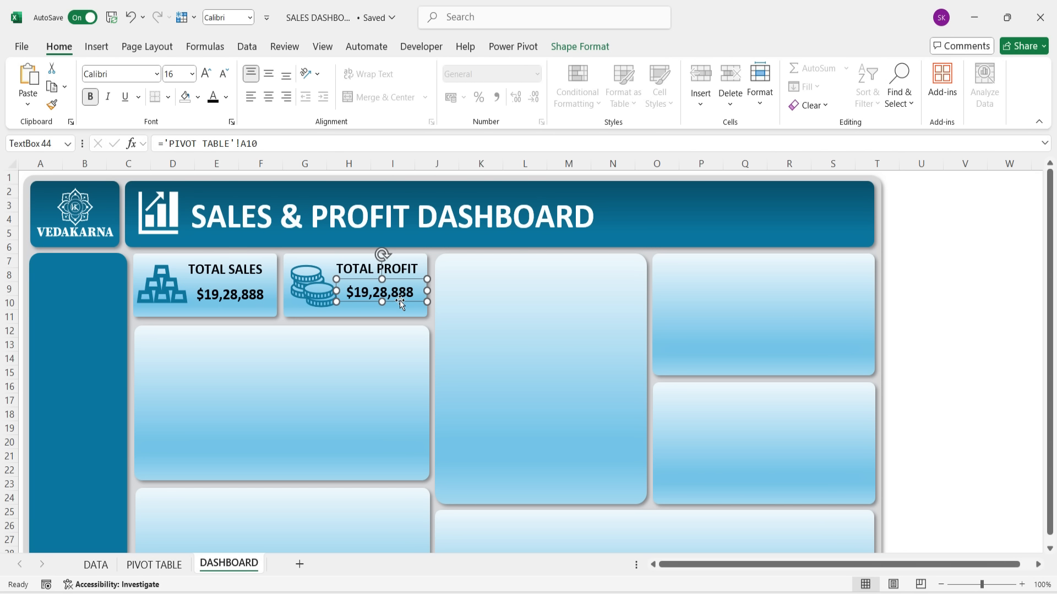
# Step: Relink the copied text box under TOTAL PROFIT to ='PIVOT TABLE'!A11
pyautogui.tripleClick(267, 143)
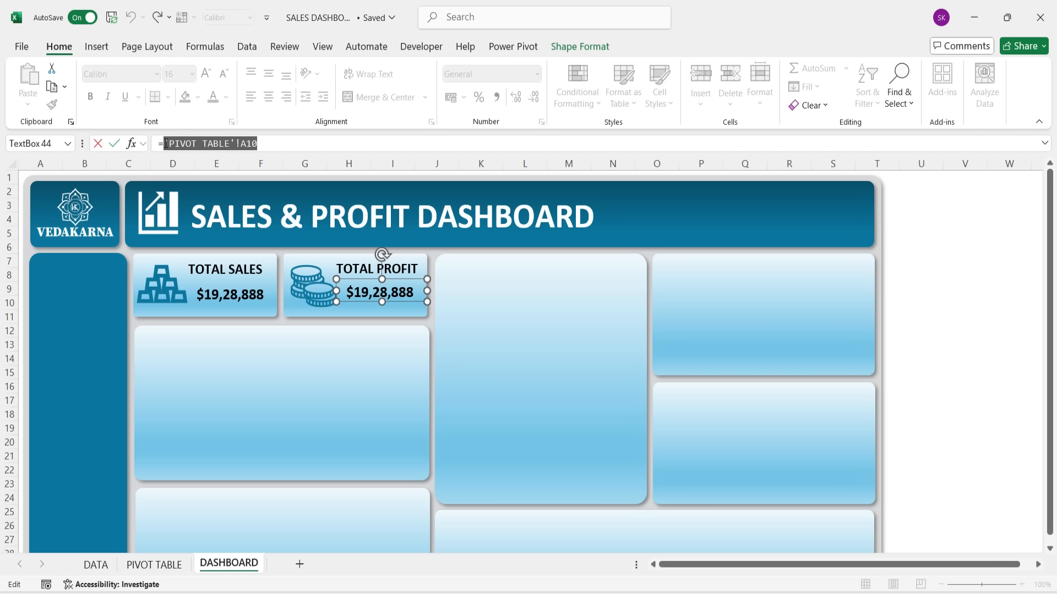
pyautogui.write('=')
pyautogui.click(154, 564)
pyautogui.click(52, 318)
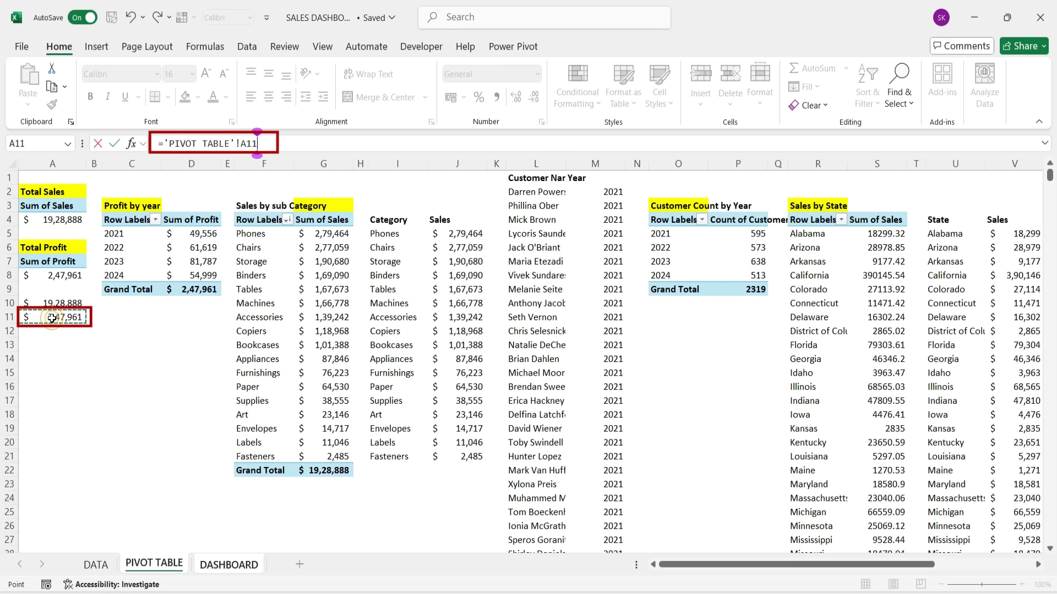
pyautogui.press('Return')
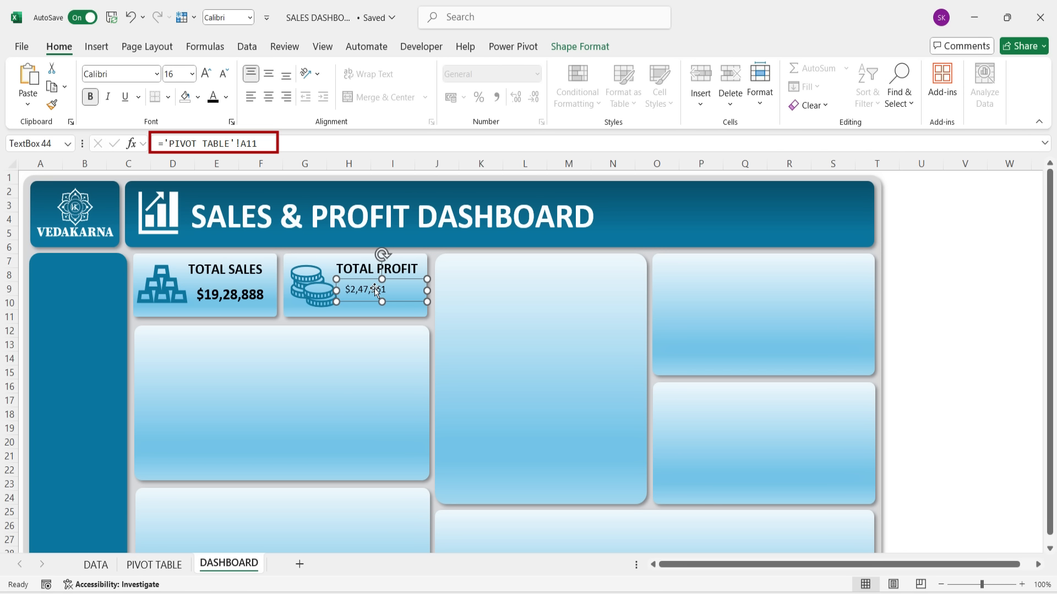
# Step: Set the linked total profit value to 16 pt and line it up with the total sales value
pyautogui.tripleClick(375, 290)
pyautogui.click(191, 74)
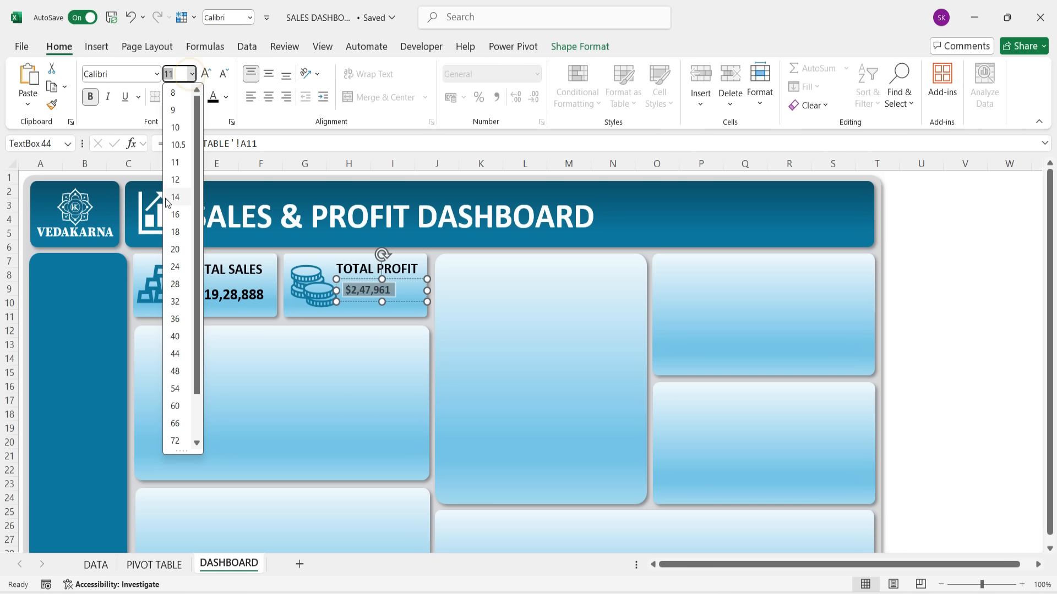
pyautogui.click(175, 214)
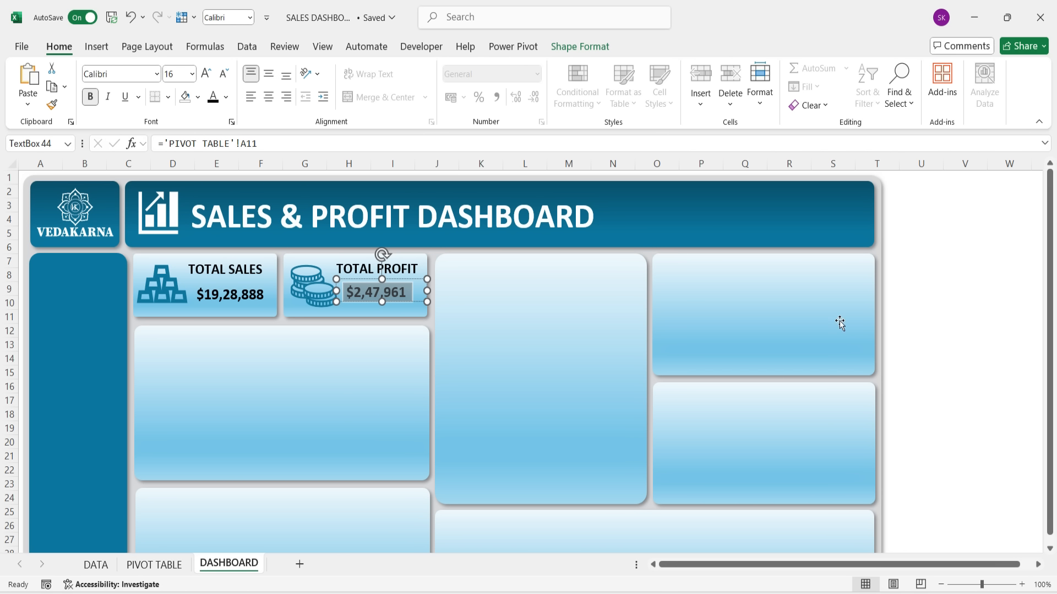
pyautogui.click(923, 301)
pyautogui.click(244, 296)
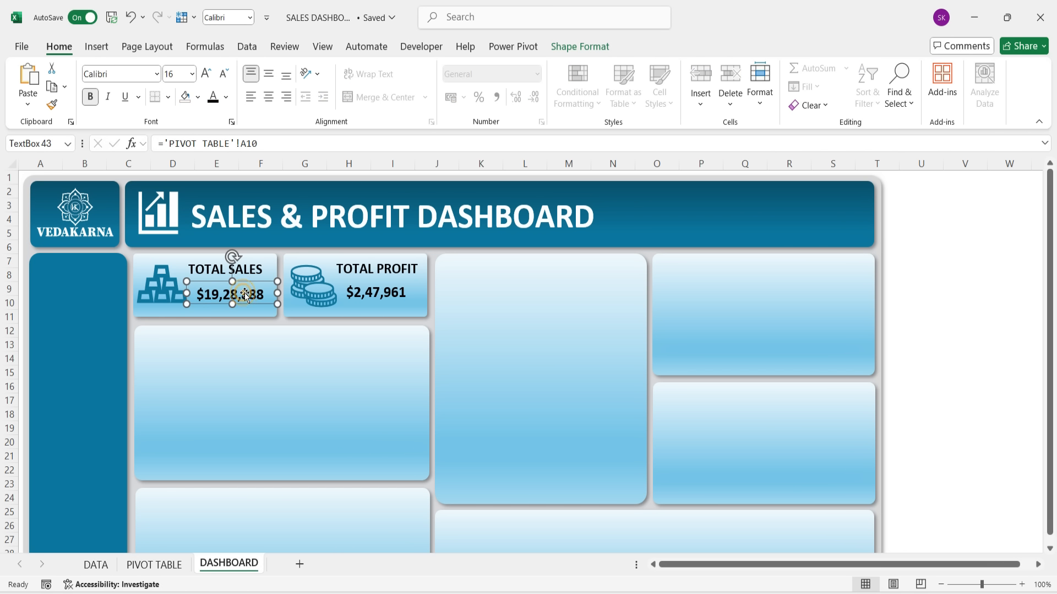
pyautogui.moveTo(368, 290); pyautogui.dragTo(378, 303)
pyautogui.click(970, 327)
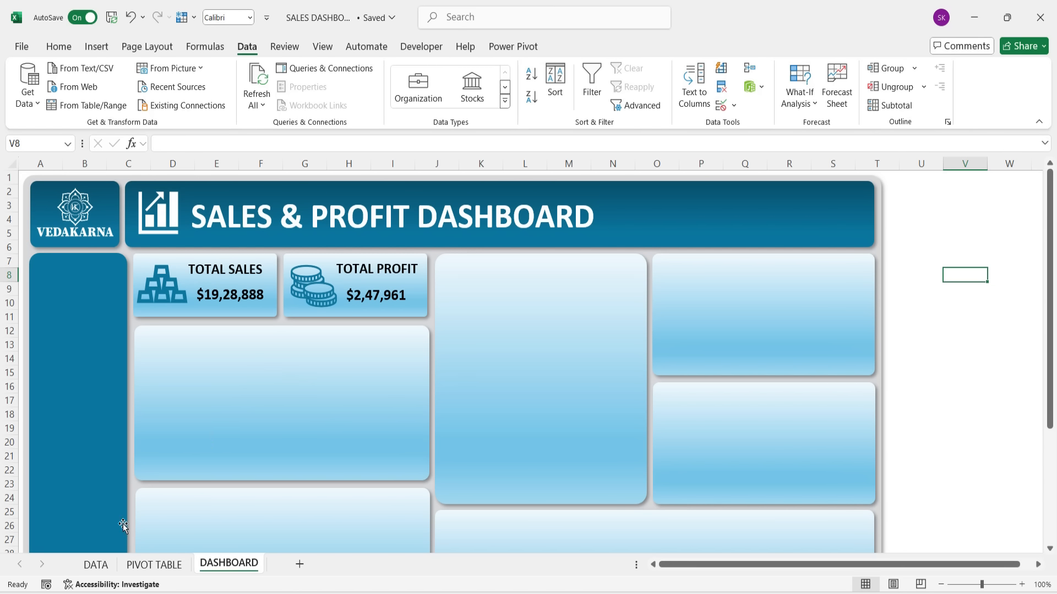
# Step: On the PIVOT TABLE sheet, insert three blank columns between the Profit by year and Sales by sub Category PivotTables
pyautogui.click(246, 362)
pyautogui.click(154, 565)
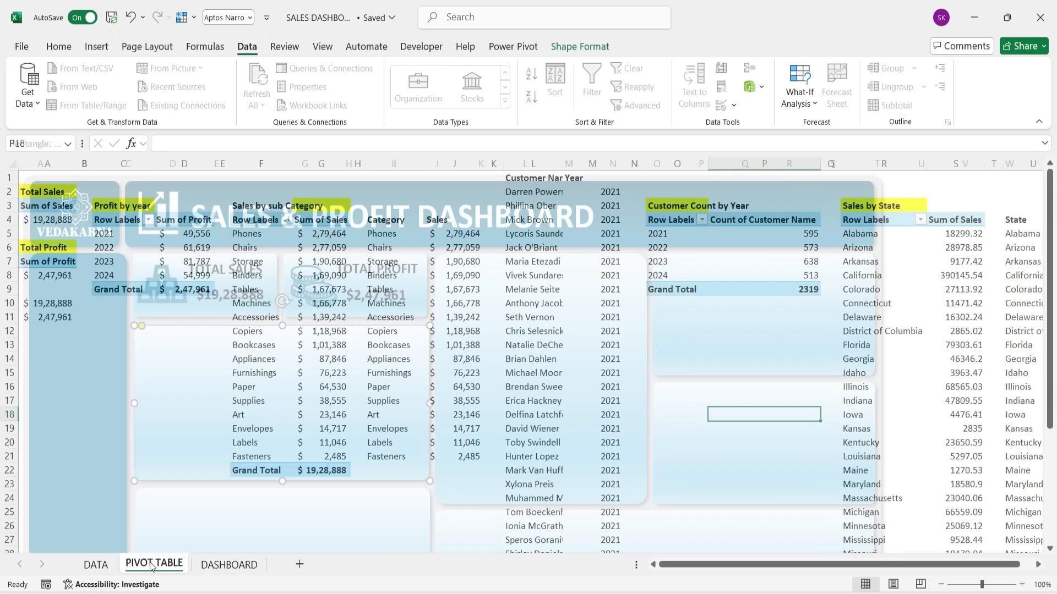
pyautogui.click(99, 222)
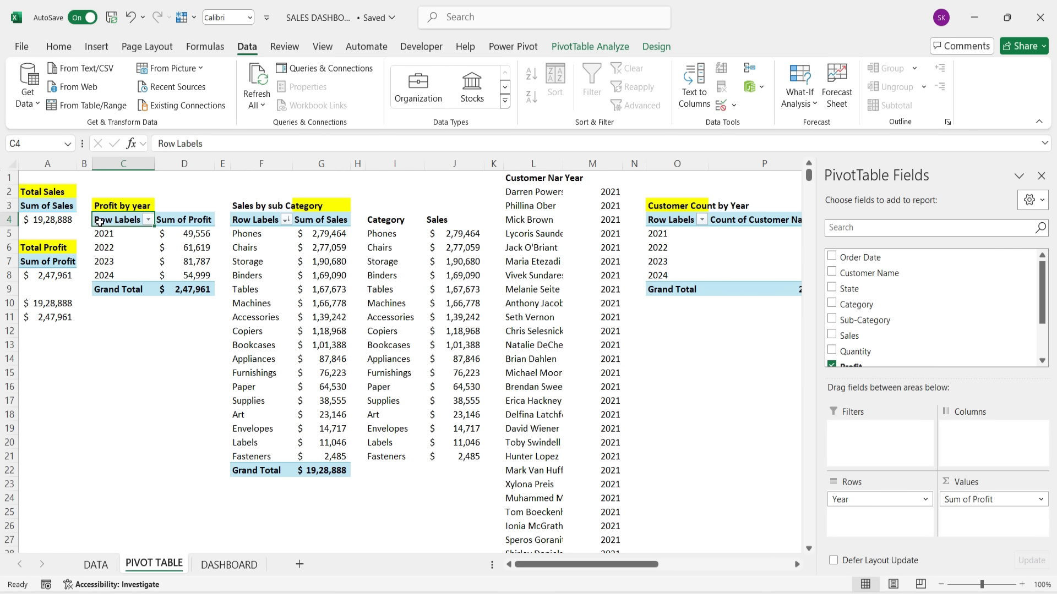
pyautogui.rightClick(224, 164)
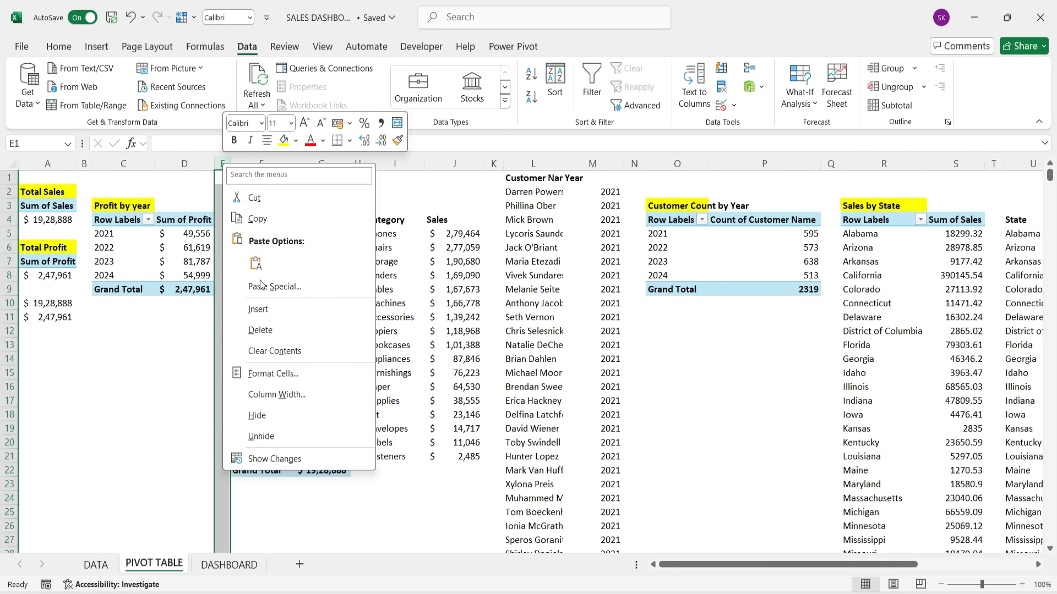
pyautogui.click(276, 309)
pyautogui.rightClick(260, 164)
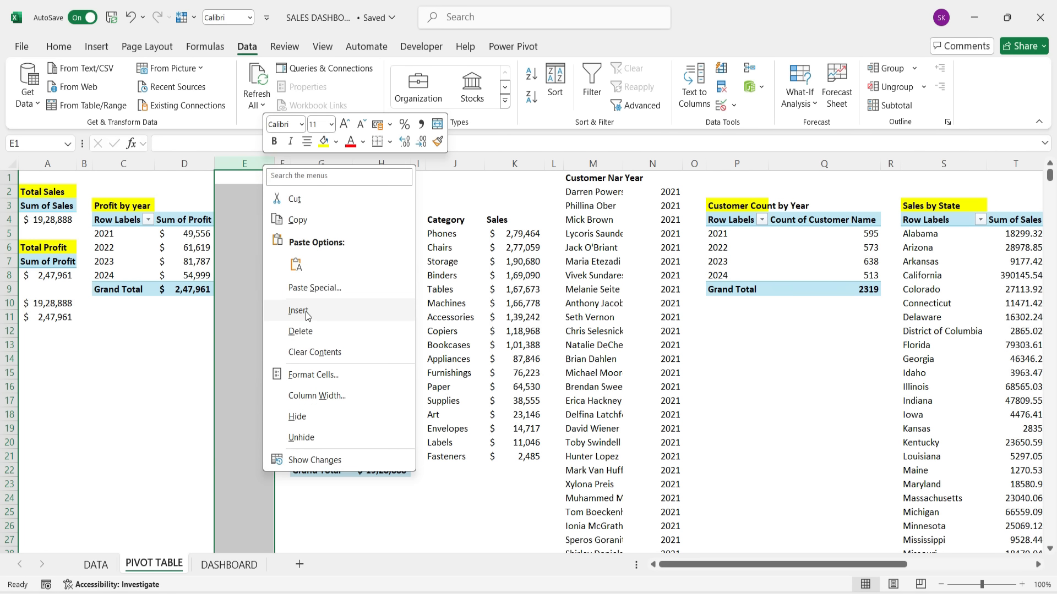
pyautogui.click(306, 314)
pyautogui.rightClick(245, 166)
pyautogui.click(279, 310)
# Step: Add the Category field to the columns of the Profit by year PivotTable
pyautogui.click(116, 222)
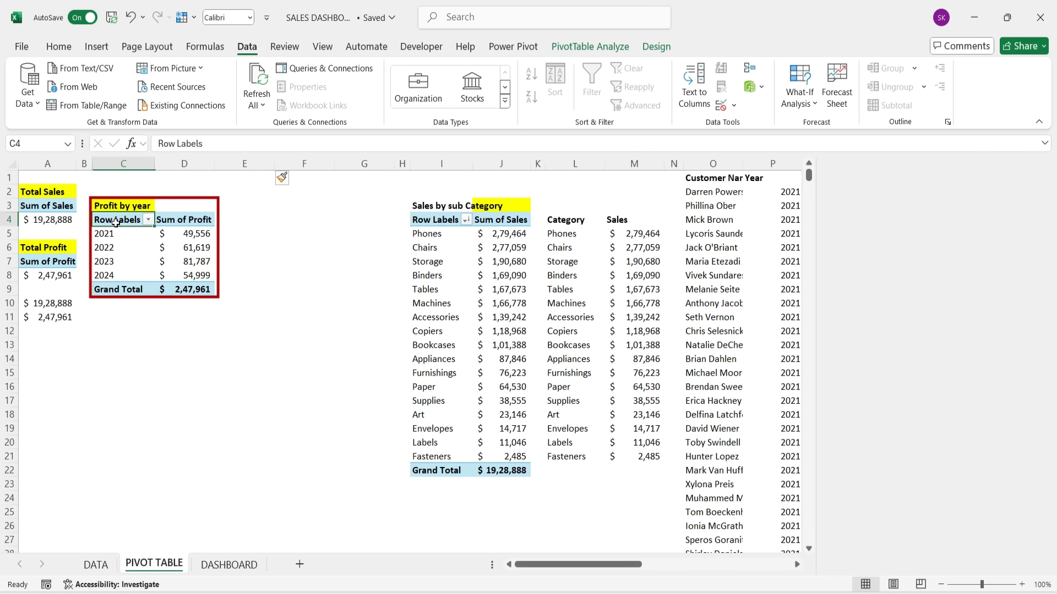
pyautogui.moveTo(855, 293); pyautogui.dragTo(952, 432)
pyautogui.click(324, 358)
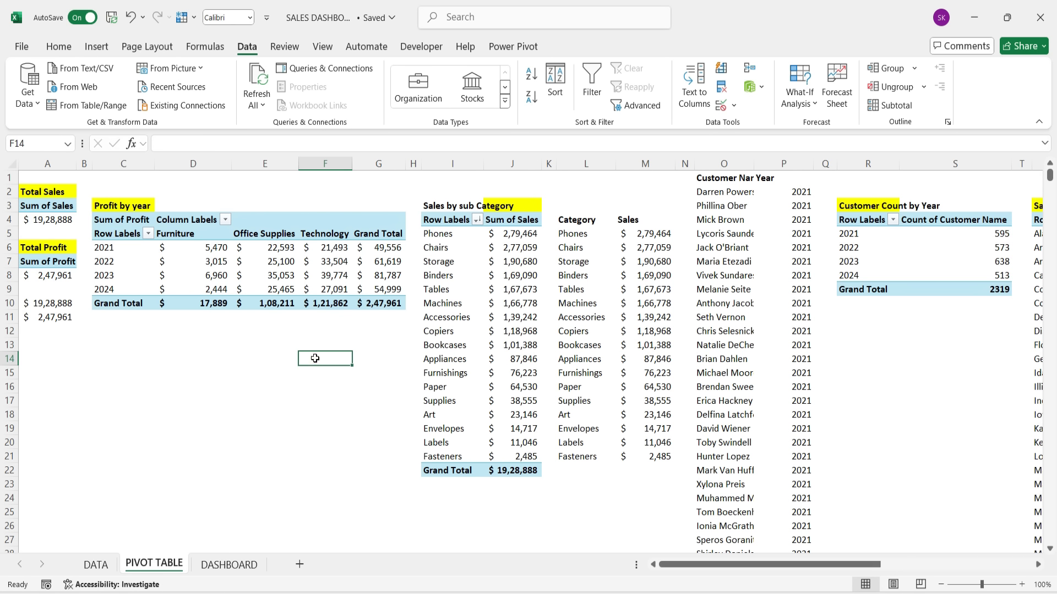
# Step: Insert a Clustered Column PivotChart from the Profit by year PivotTable
pyautogui.click(118, 233)
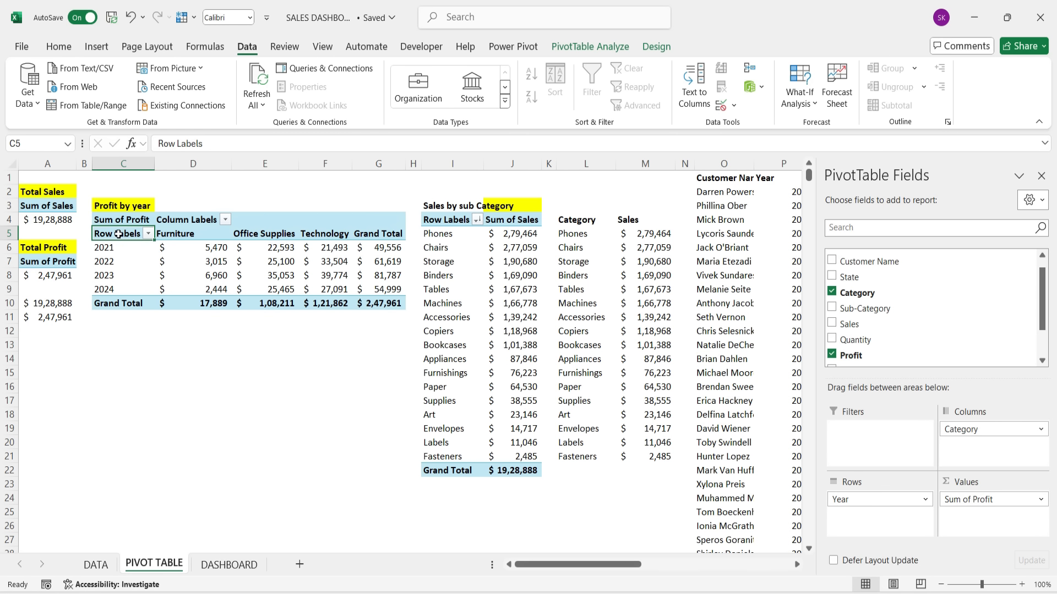
pyautogui.click(96, 48)
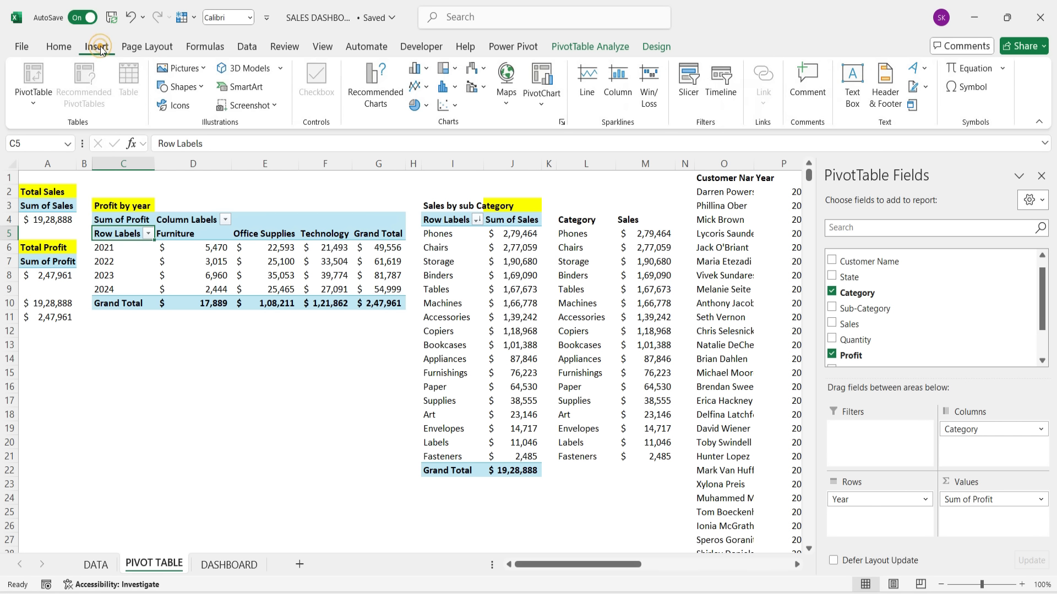
pyautogui.click(376, 93)
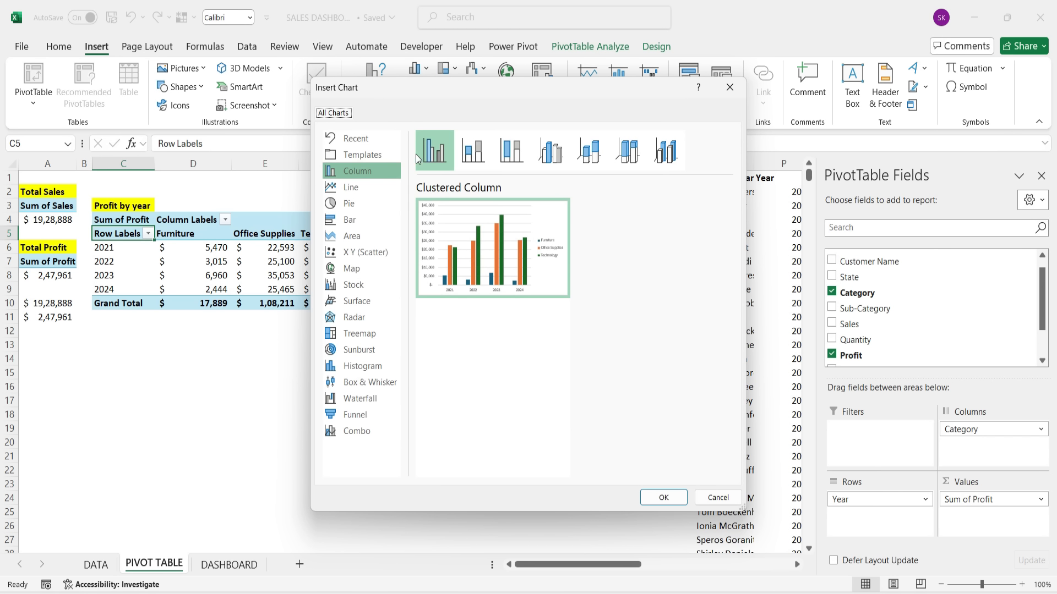
pyautogui.click(664, 498)
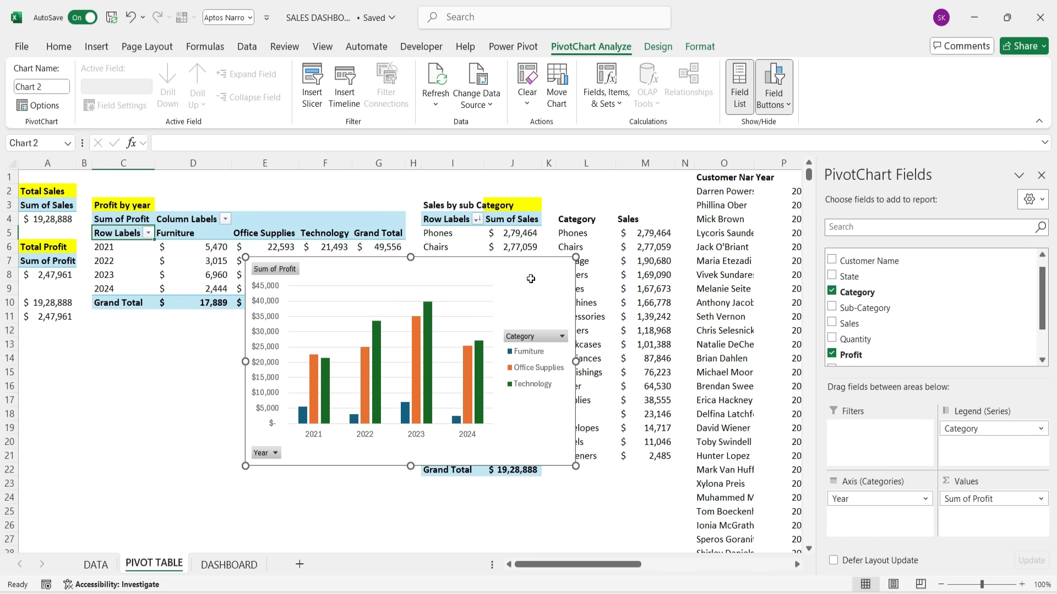
# Step: Move the PivotChart to the DASHBOARD sheet, remove its fill and resize it to 5.53 × 11.24 cm to fit the card below the KPIs
pyautogui.hotkey('ctrl', 'x')
pyautogui.click(229, 565)
pyautogui.hotkey('ctrl', 'v')
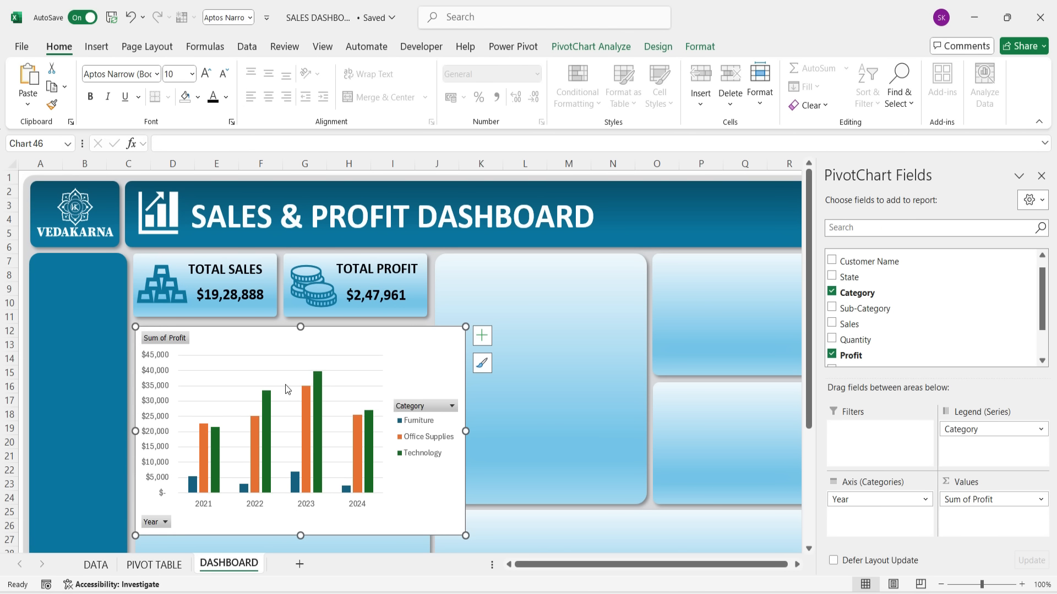
pyautogui.click(692, 48)
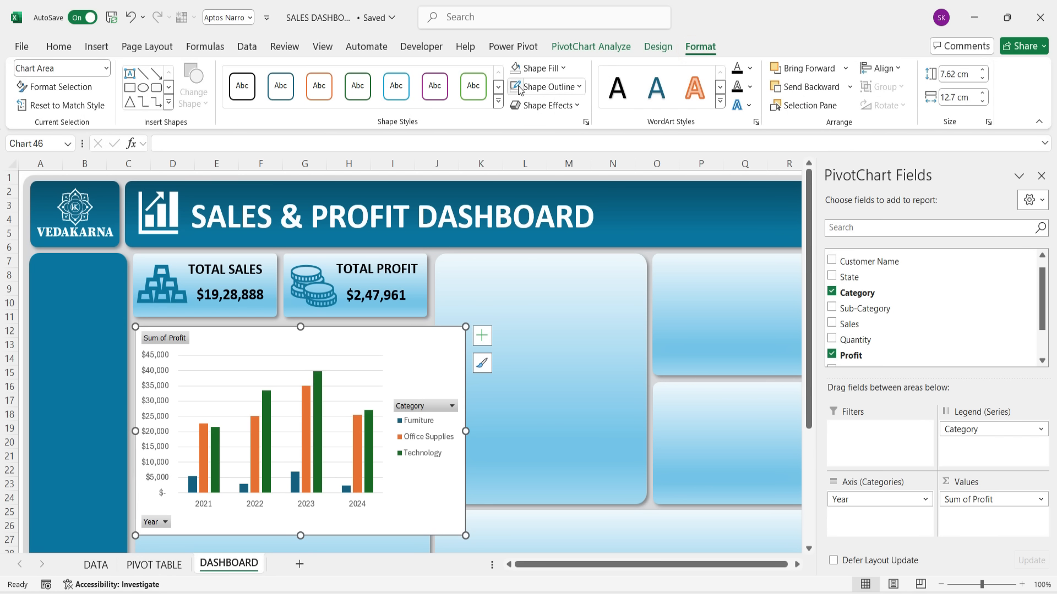
pyautogui.click(521, 68)
pyautogui.moveTo(464, 533); pyautogui.dragTo(428, 478)
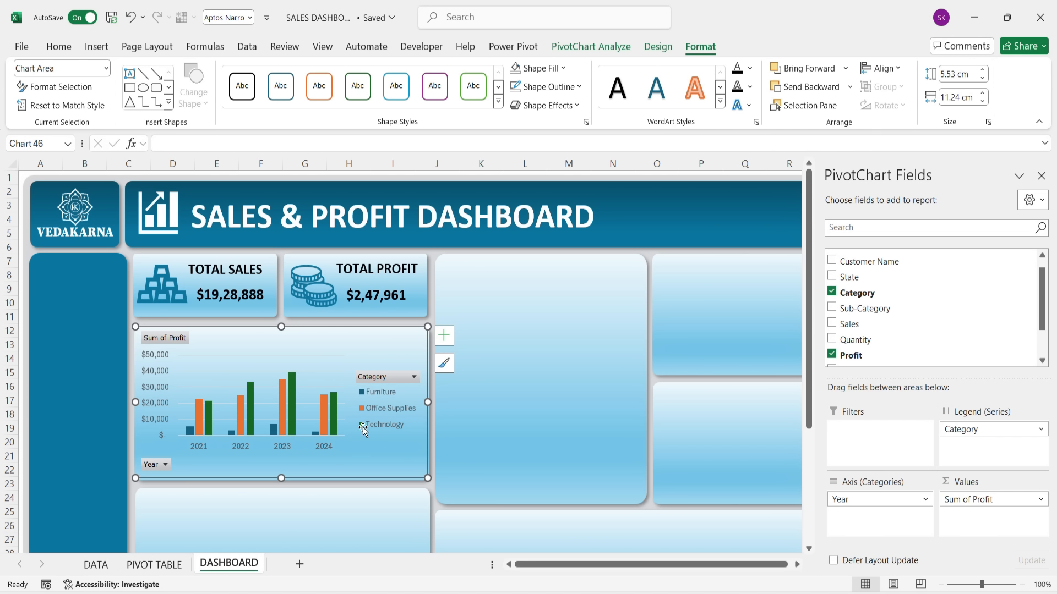
# Step: Hide the value, axis and legend field buttons on the profit chart
pyautogui.click(168, 338)
pyautogui.rightClick(167, 337)
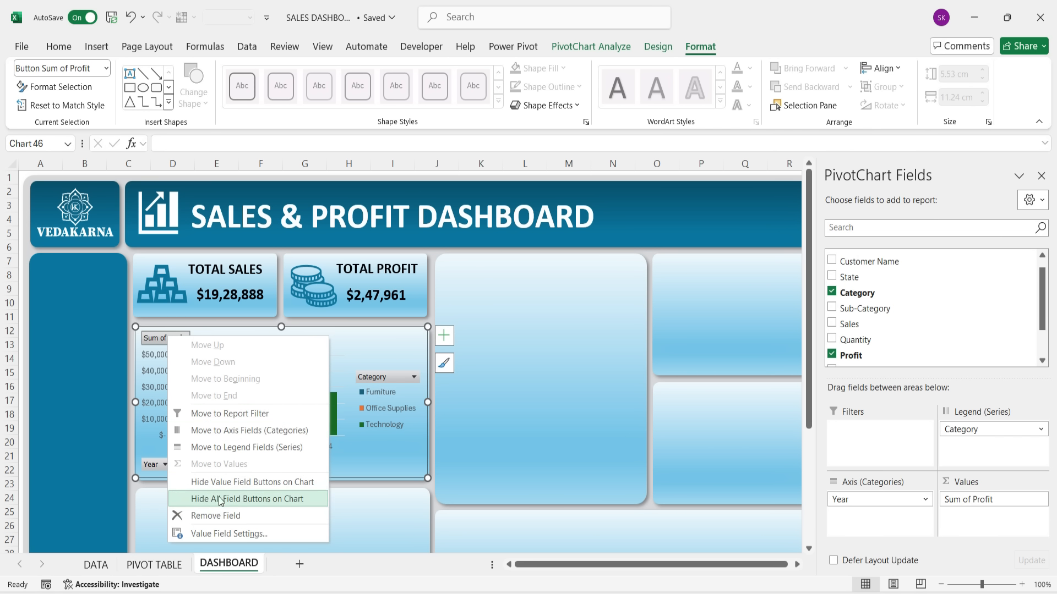
pyautogui.click(224, 481)
pyautogui.click(164, 465)
pyautogui.rightClick(160, 464)
pyautogui.click(209, 402)
pyautogui.click(374, 377)
pyautogui.rightClick(374, 377)
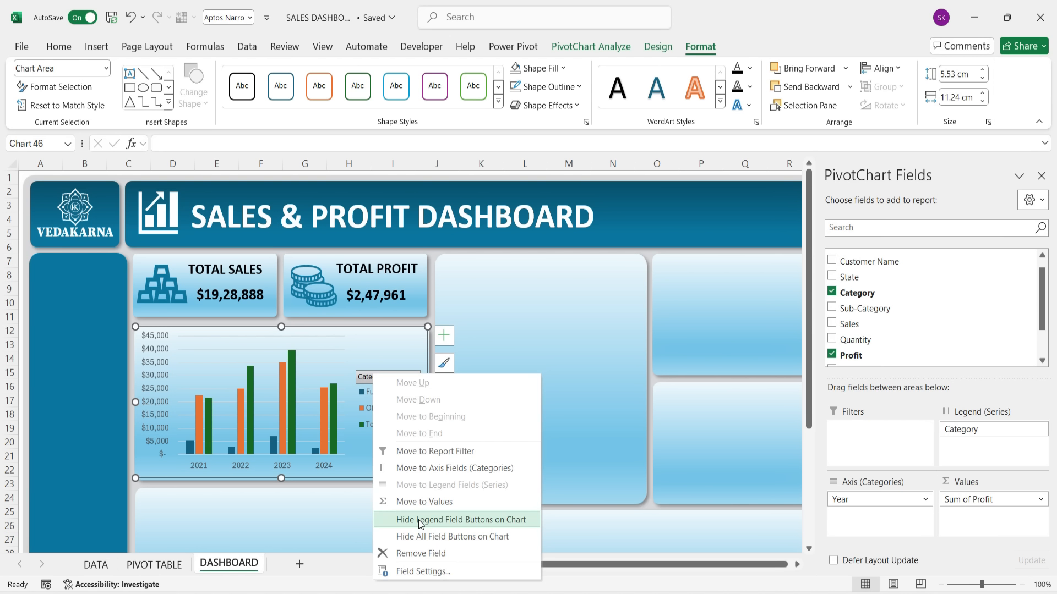
pyautogui.click(419, 521)
# Step: Delete the profit chart's vertical value axis
pyautogui.click(168, 341)
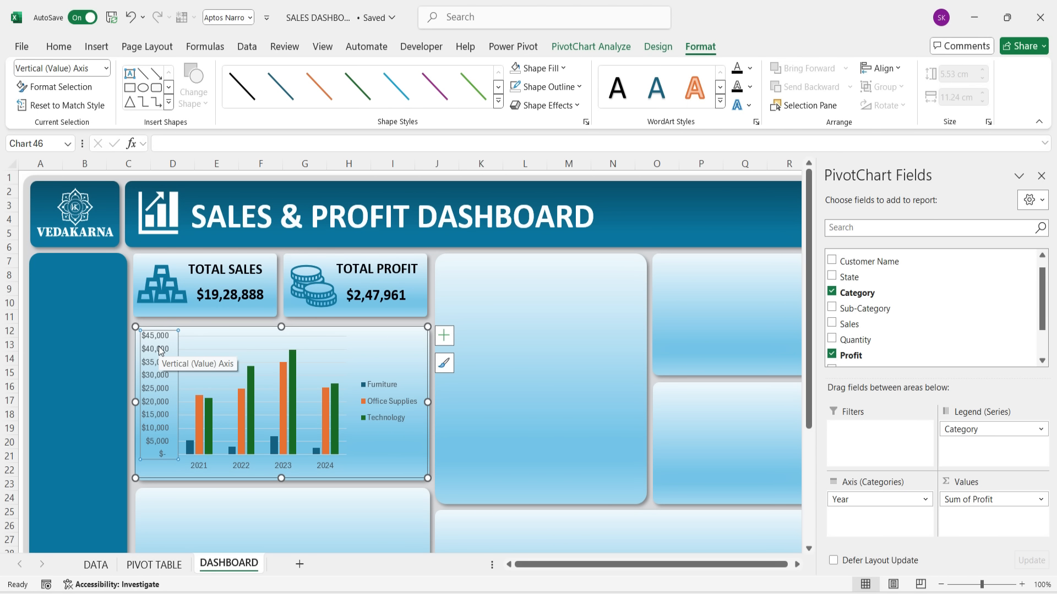
pyautogui.rightClick(160, 350)
pyautogui.click(199, 357)
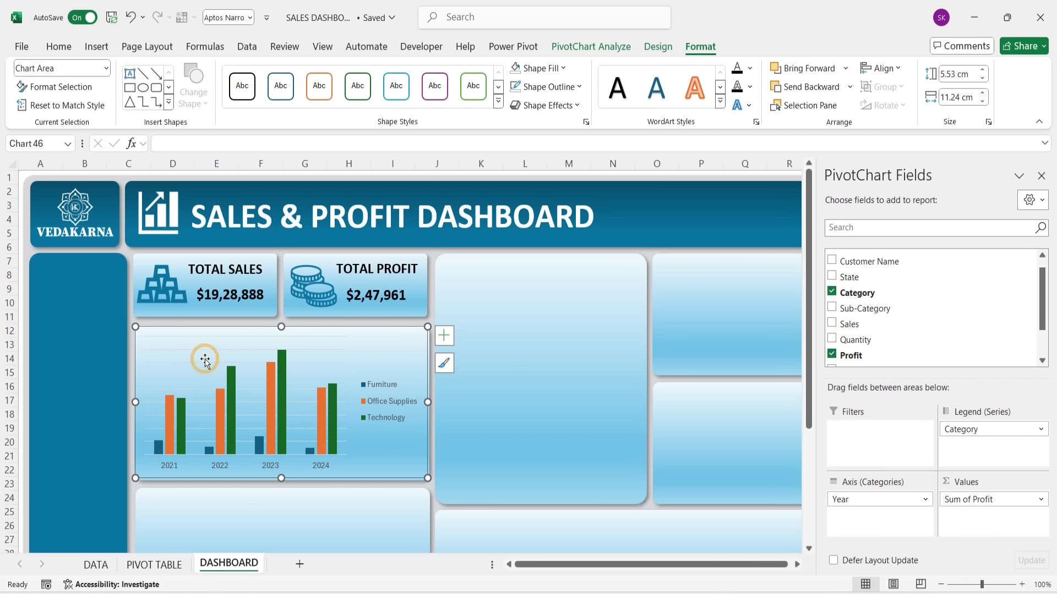
# Step: Remove the profit chart's gridlines and position its legend at the bottom
pyautogui.click(445, 337)
pyautogui.click(474, 439)
pyautogui.click(550, 453)
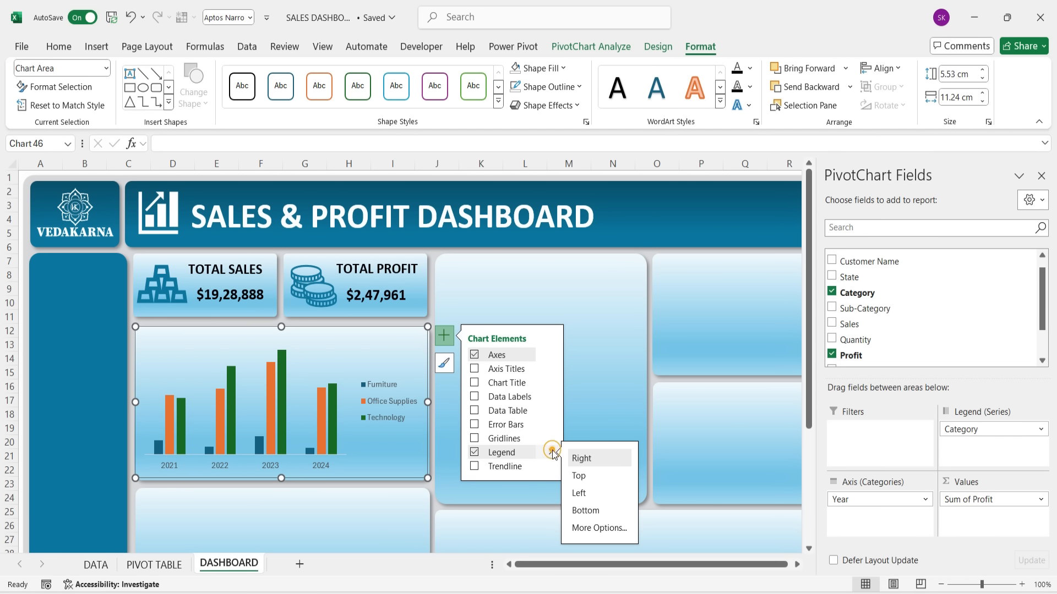
pyautogui.click(586, 511)
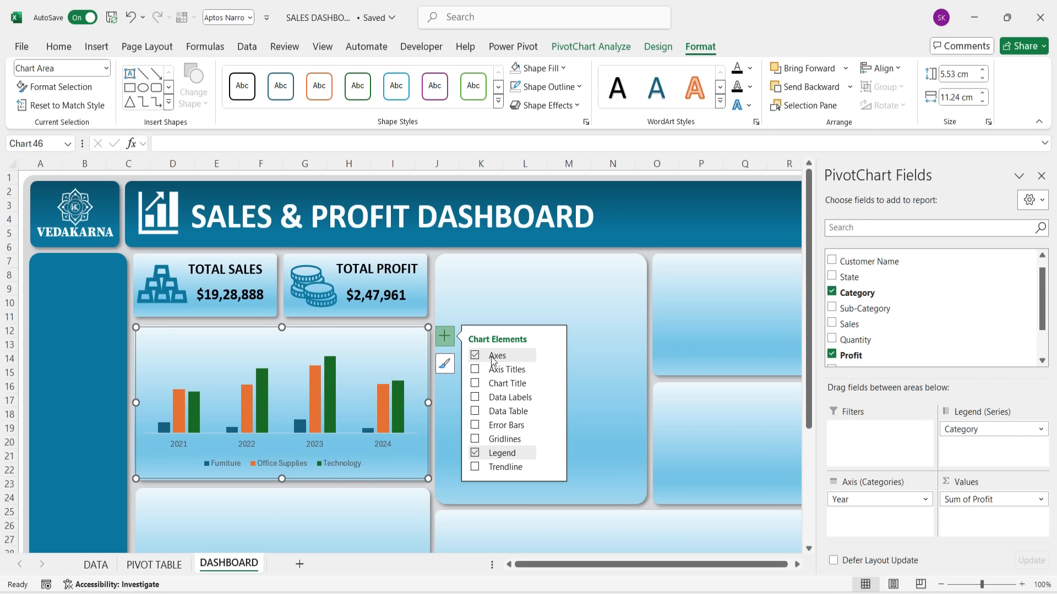
pyautogui.click(562, 304)
# Step: Set the profit chart's series overlap to 0% and its gap width to 150%
pyautogui.click(334, 368)
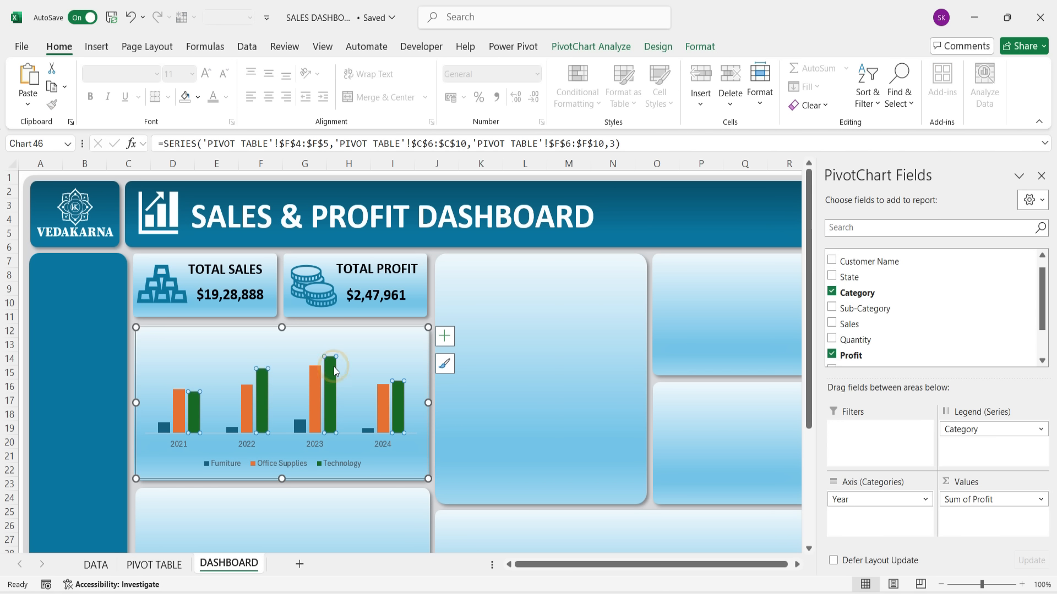
pyautogui.rightClick(374, 399)
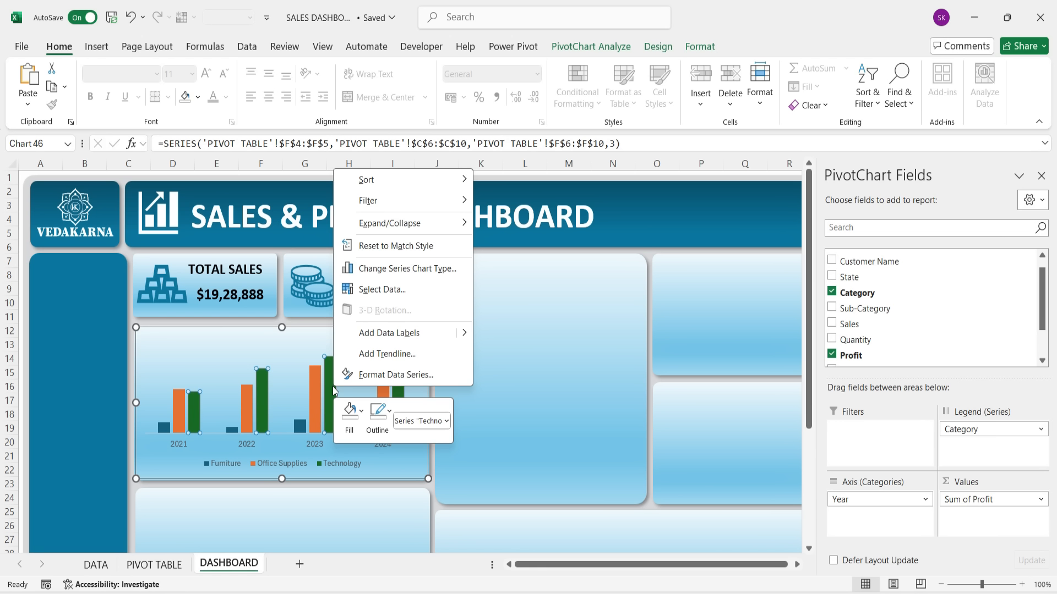
pyautogui.click(364, 374)
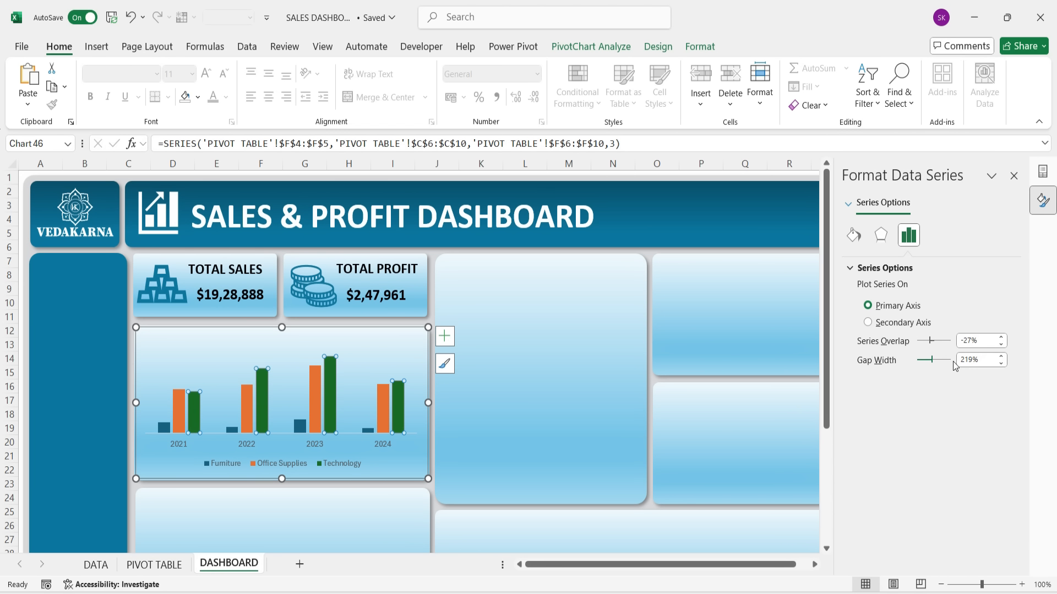
pyautogui.moveTo(932, 342); pyautogui.dragTo(934, 345)
pyautogui.click(1001, 337)
pyautogui.click(1002, 337)
pyautogui.click(1001, 337)
pyautogui.click(1001, 337)
pyautogui.click(1001, 364)
pyautogui.moveTo(929, 361); pyautogui.dragTo(924, 360)
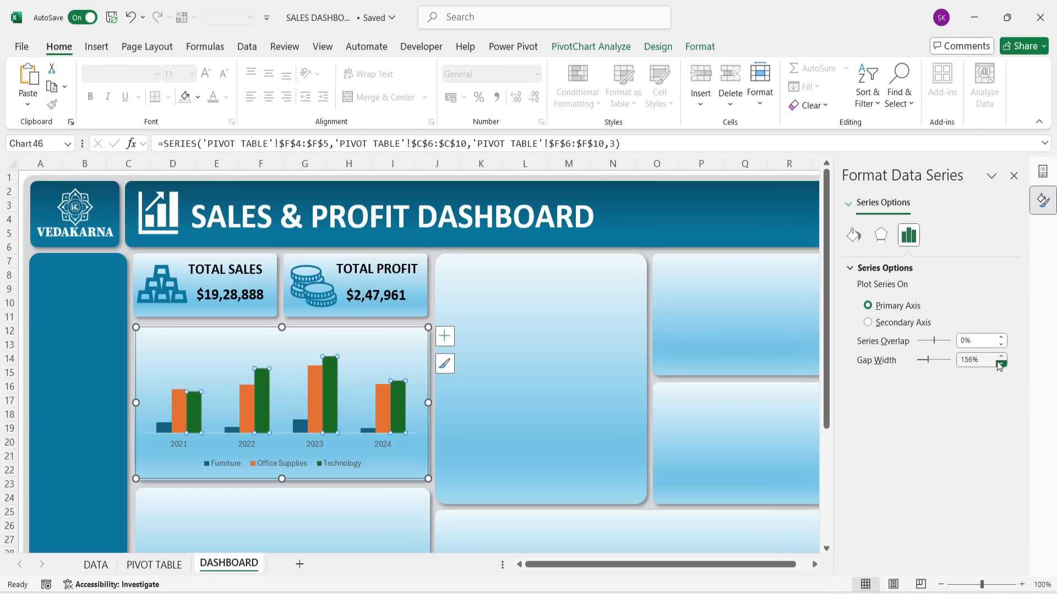
pyautogui.click(542, 415)
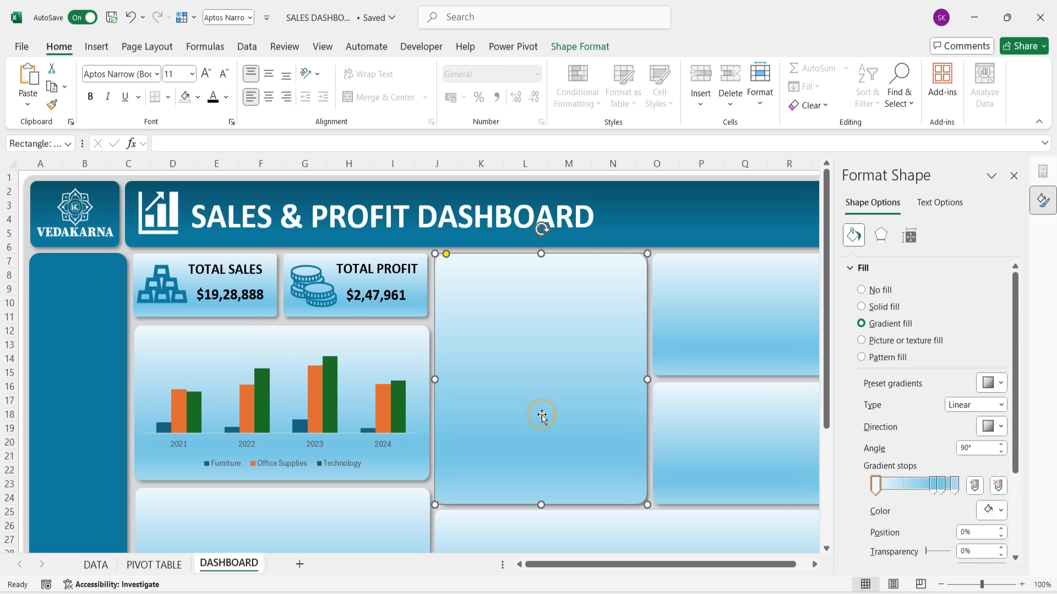
# Step: Fill the Technology columns of the profit chart with the custom hex colour 084F6A copied from the cell below the dashboard
pyautogui.click(398, 413)
pyautogui.scroll(-4, 635, 385)
pyautogui.click(259, 498)
pyautogui.hotkey('ctrl', 'c')
pyautogui.scroll(4, 385, 412)
pyautogui.click(397, 412)
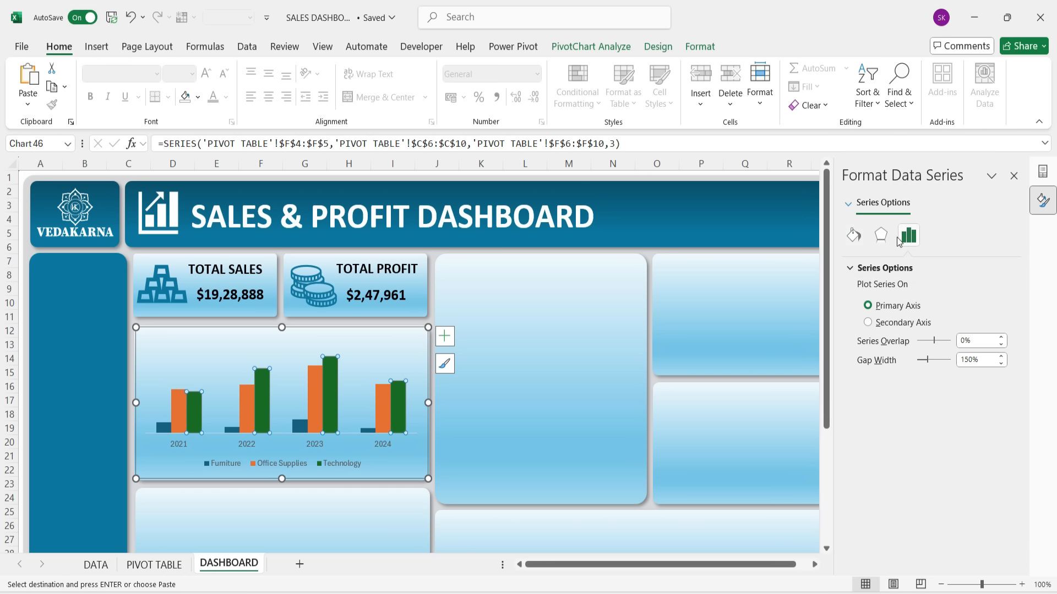
pyautogui.click(198, 97)
pyautogui.click(242, 369)
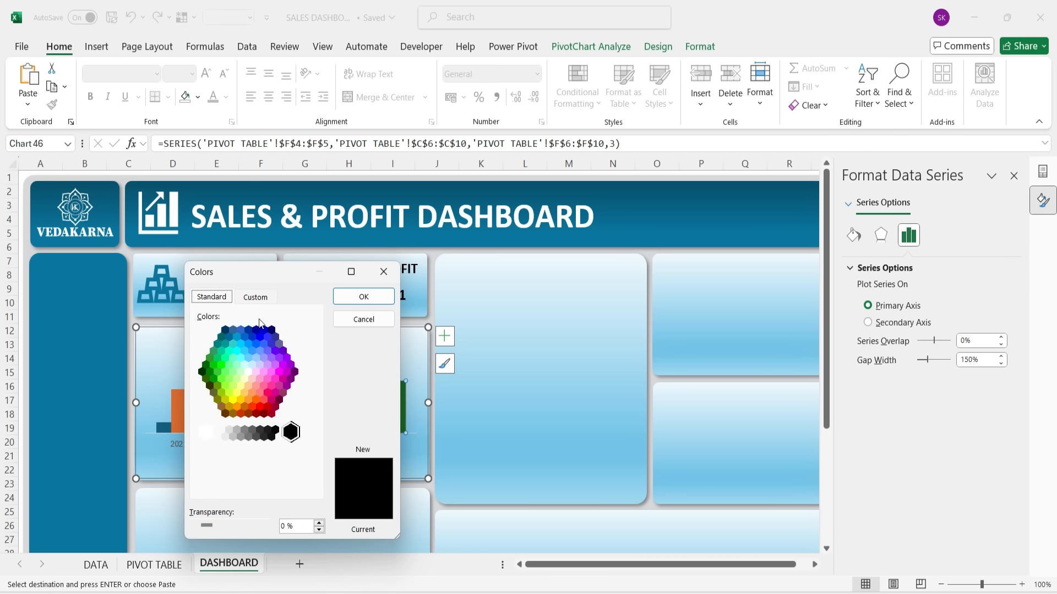
pyautogui.click(257, 297)
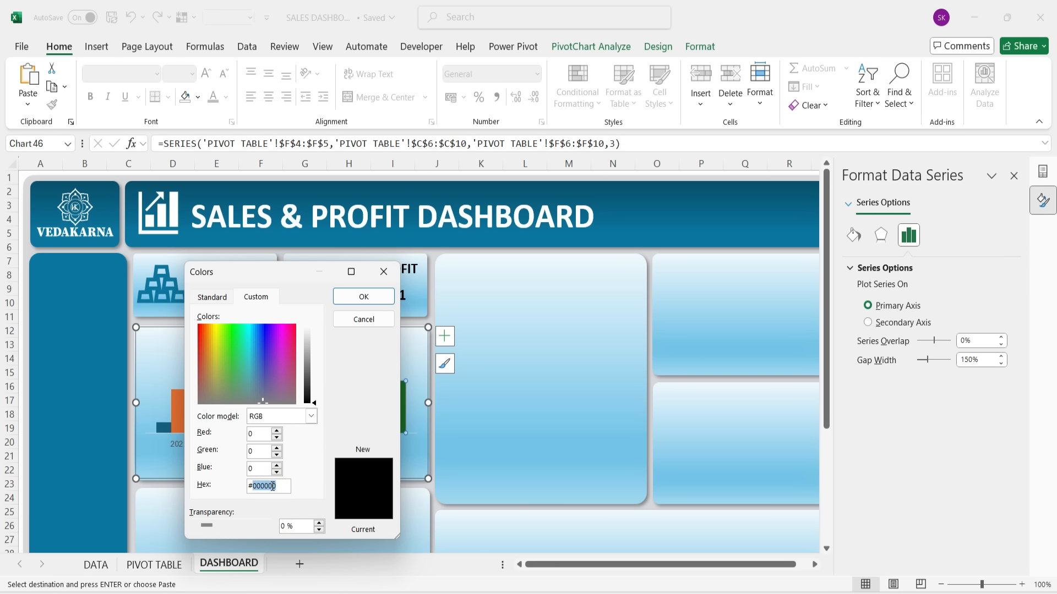
pyautogui.click(374, 300)
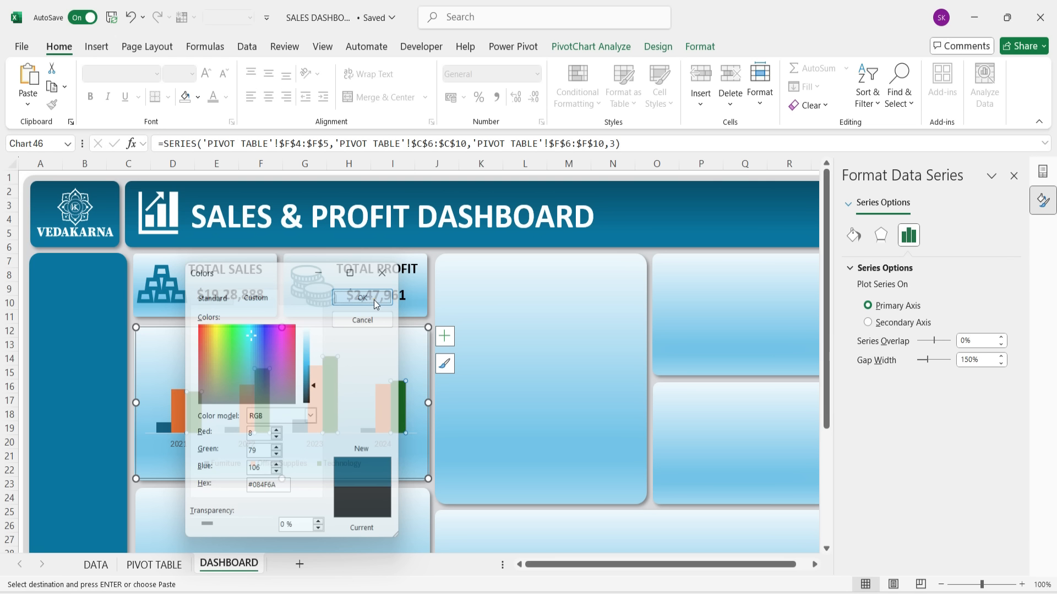
# Step: Fill the Office Supplies columns with the custom hex colour 0B76A0 copied from cell F37
pyautogui.scroll(-5, 415, 454)
pyautogui.click(264, 467)
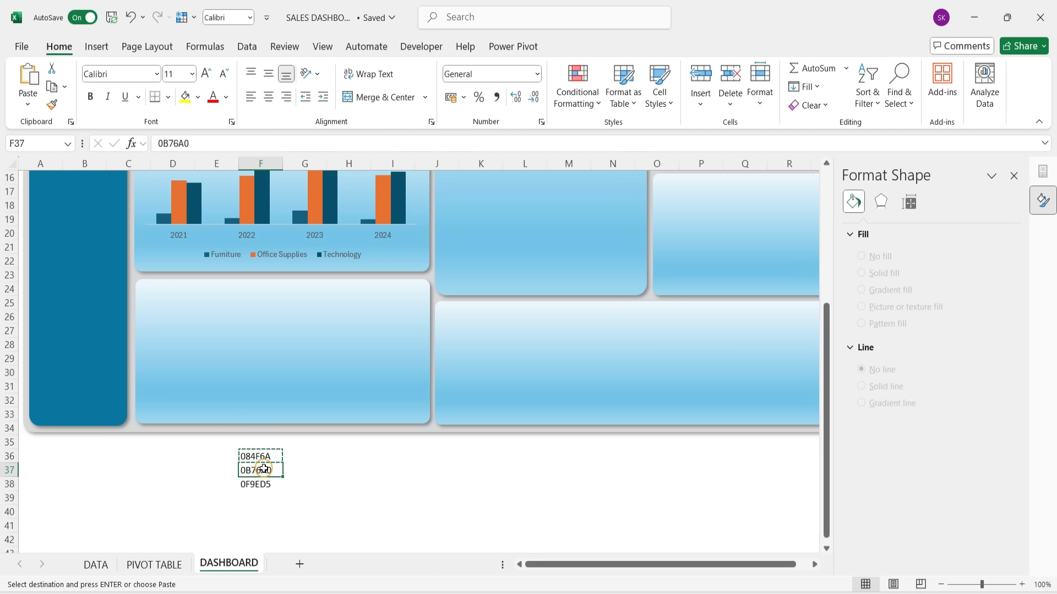
pyautogui.scroll(5, 312, 389)
pyautogui.click(318, 385)
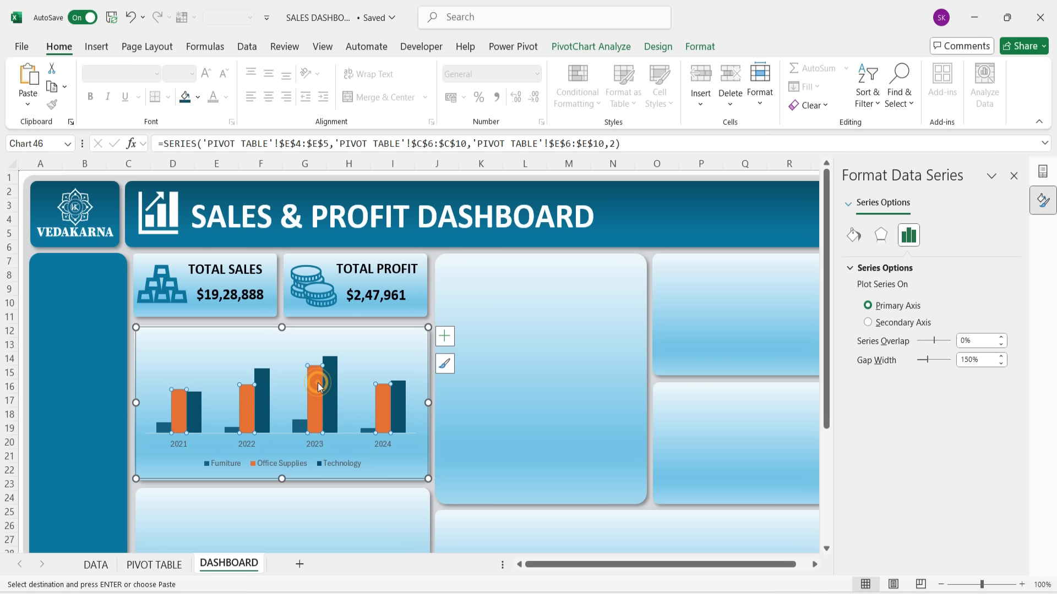
pyautogui.click(198, 98)
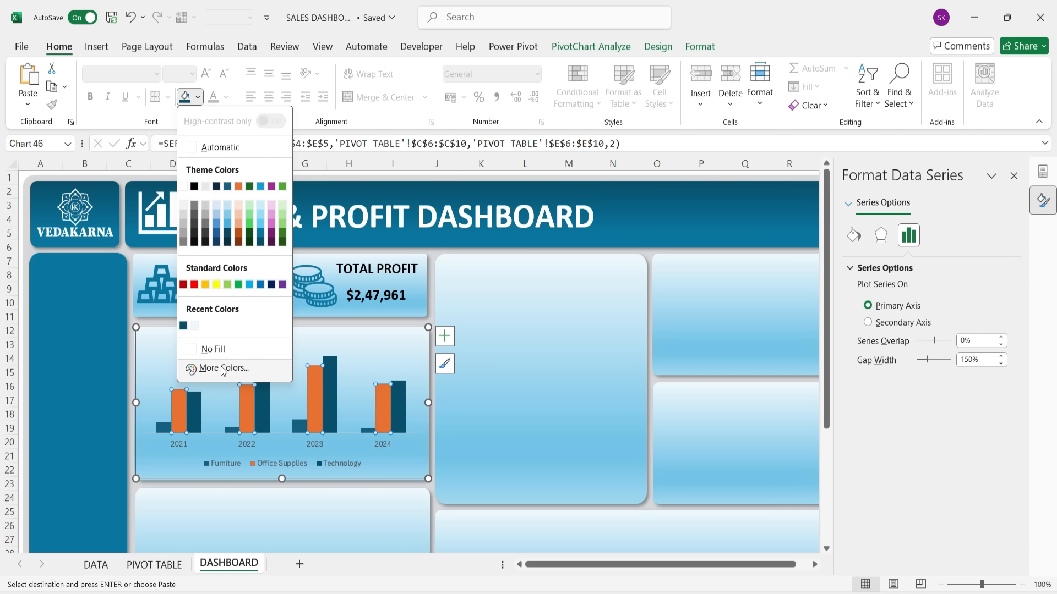
pyautogui.click(223, 368)
pyautogui.click(245, 298)
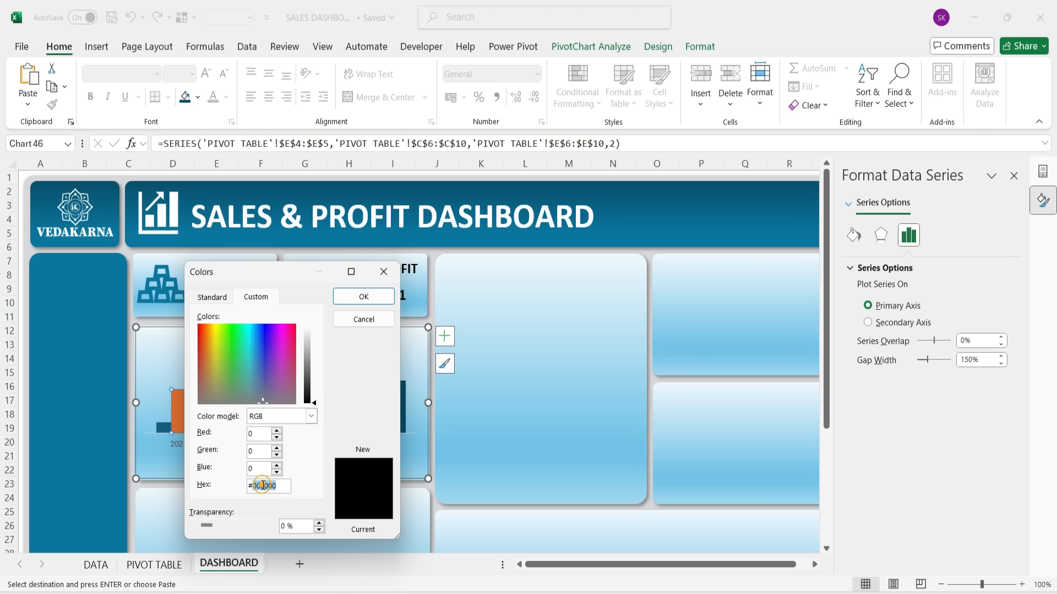
pyautogui.hotkey('ctrl', 'v')
pyautogui.click(363, 297)
# Step: Fill the Furniture columns with the custom hex colour 0F9ED5 copied from cell F38
pyautogui.scroll(-5, 337, 384)
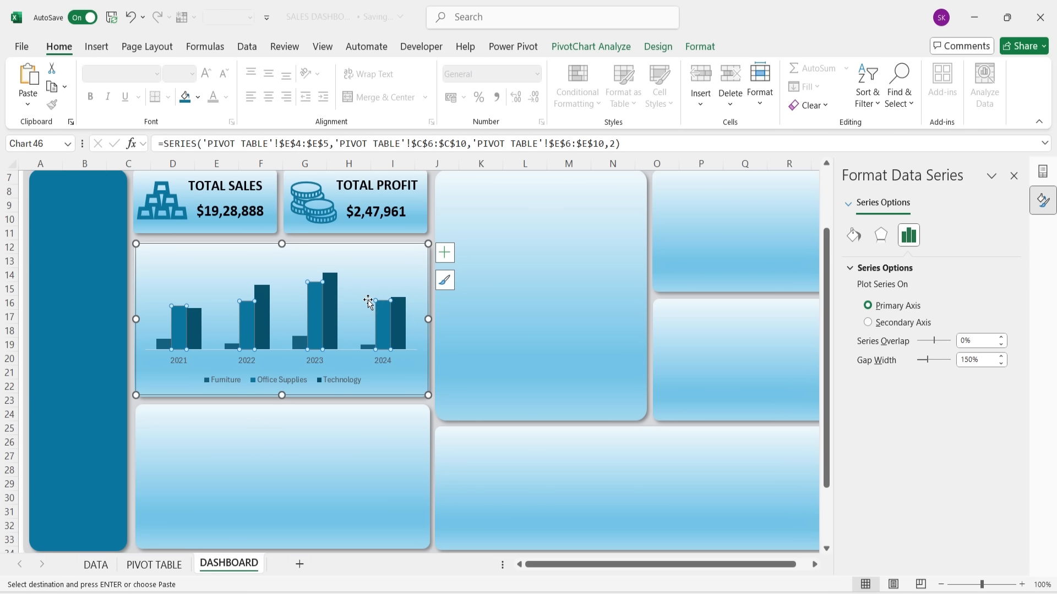
pyautogui.click(262, 489)
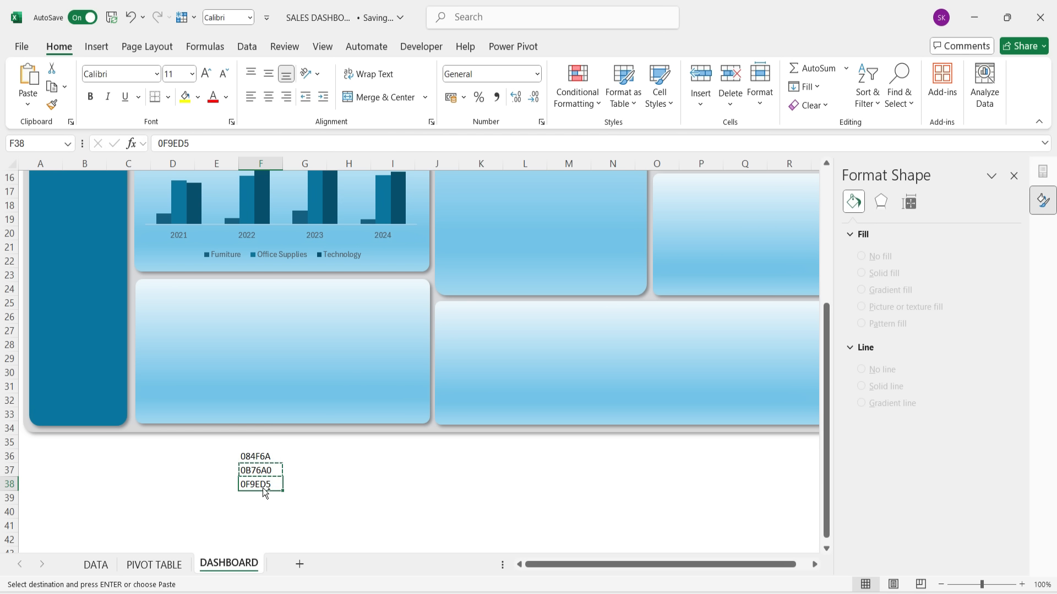
pyautogui.scroll(5, 304, 410)
pyautogui.click(164, 426)
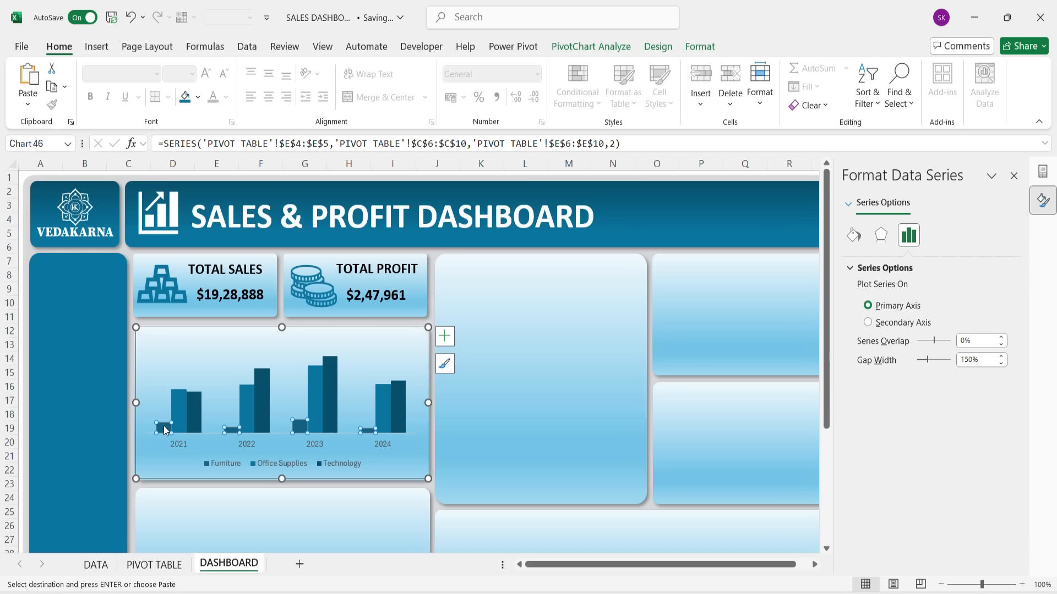
pyautogui.click(198, 97)
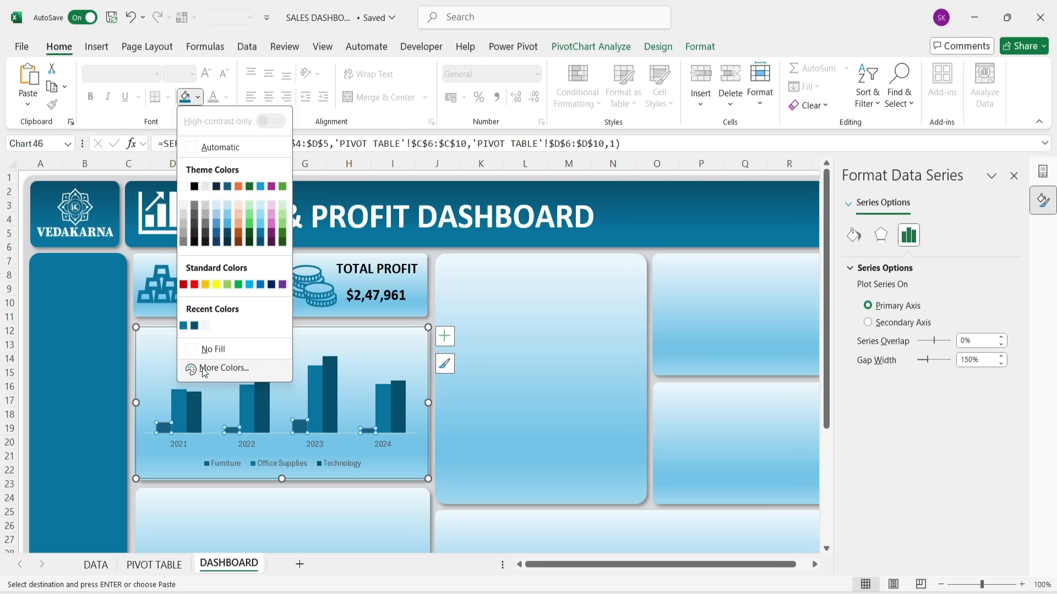
pyautogui.click(206, 369)
pyautogui.click(254, 298)
pyautogui.hotkey('ctrl', 'v')
pyautogui.click(363, 297)
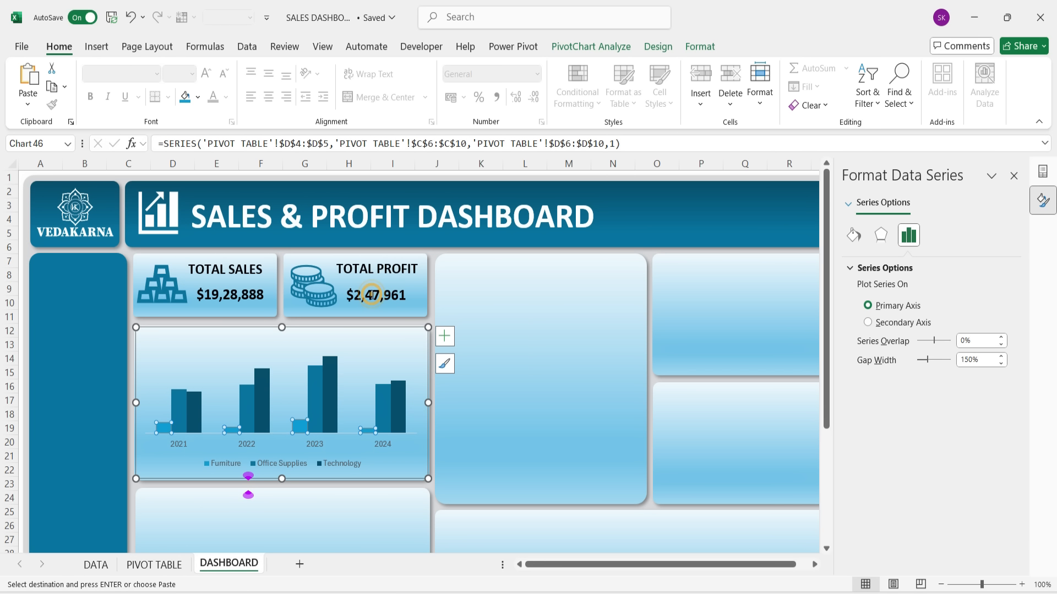
# Step: Add a chart title to the profit chart and extend the plot area upward towards it
pyautogui.click(437, 400)
pyautogui.click(386, 346)
pyautogui.click(445, 336)
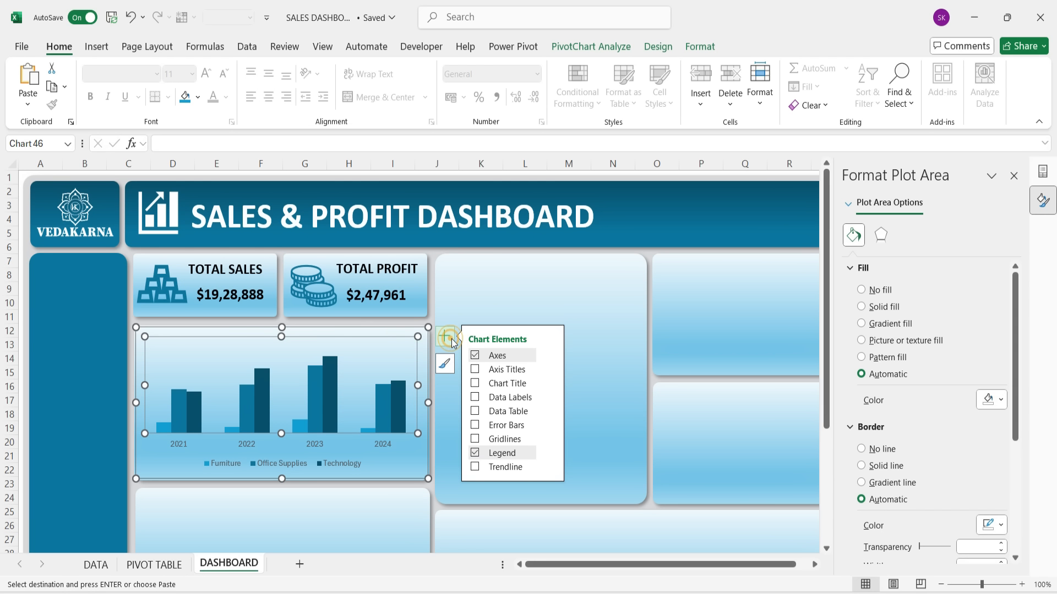
pyautogui.click(475, 383)
pyautogui.click(306, 377)
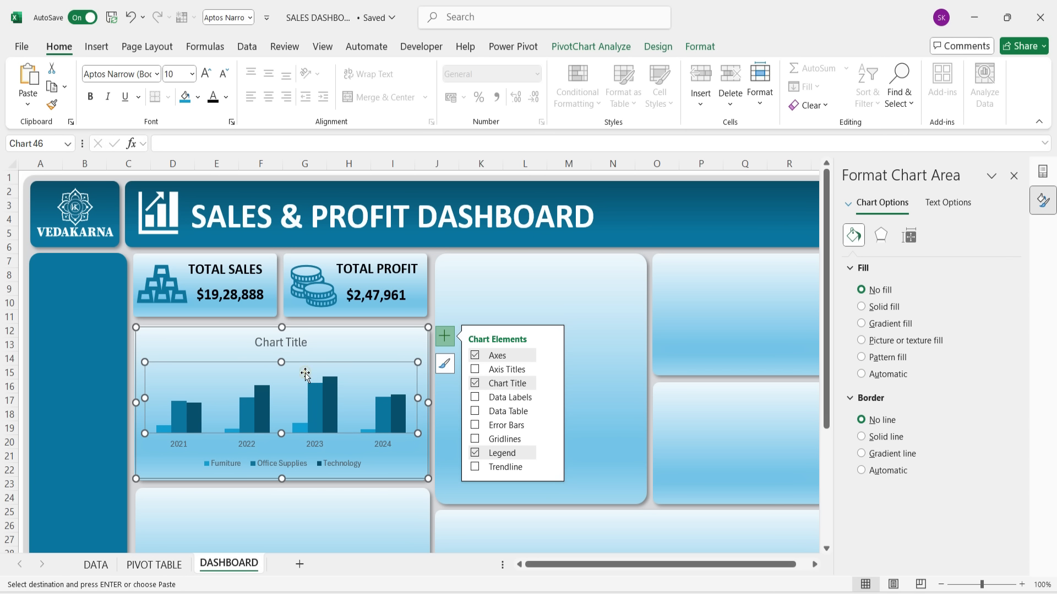
pyautogui.moveTo(282, 355); pyautogui.dragTo(282, 348)
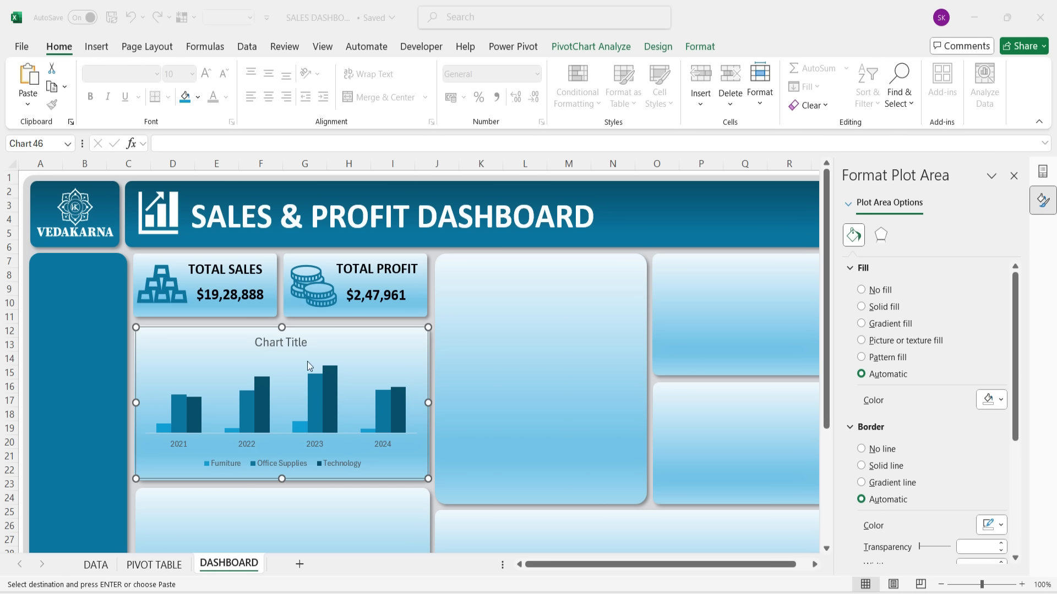
# Step: Change the profit chart's title text to "Profit by year"
pyautogui.click(286, 343)
pyautogui.doubleClick(296, 342)
pyautogui.tripleClick(295, 343)
pyautogui.press('BackSpace')
pyautogui.write('Profit by year')
# Step: Format the "Profit by year" title in bold Calibri at a smaller font size
pyautogui.tripleClick(295, 343)
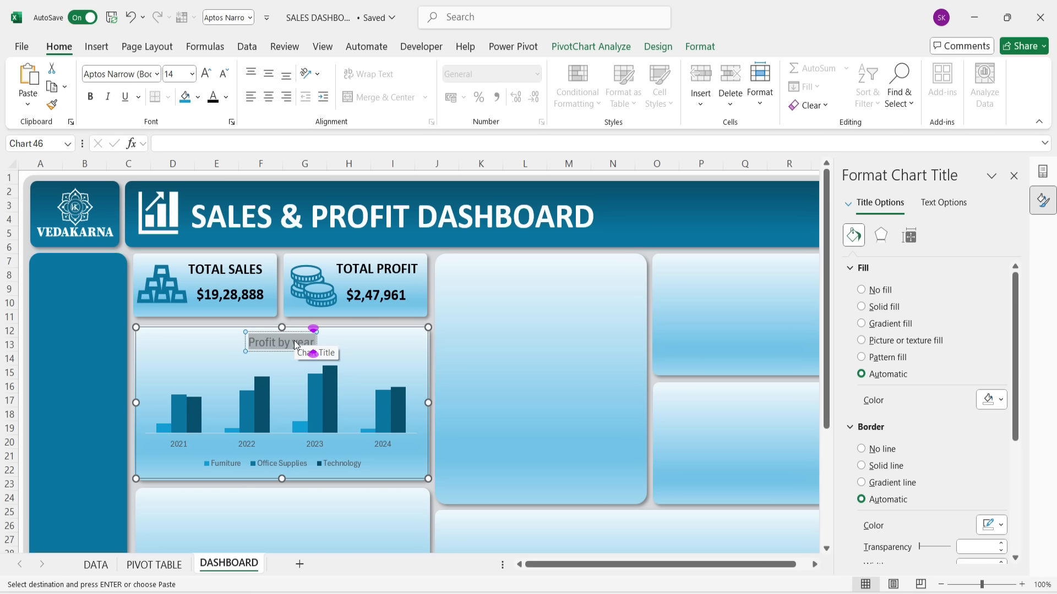
pyautogui.click(117, 75)
pyautogui.write('C')
pyautogui.press('Return')
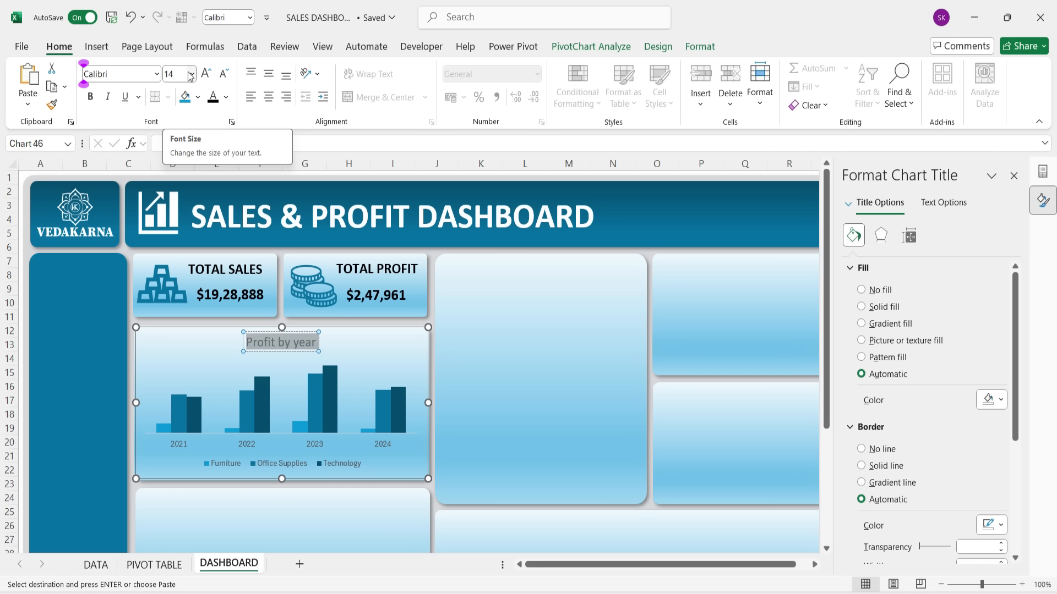
pyautogui.click(191, 75)
pyautogui.click(175, 215)
pyautogui.click(90, 97)
# Step: Adjust the profit chart's title position and stretch the plot area slightly further up
pyautogui.click(293, 347)
pyautogui.moveTo(295, 348); pyautogui.dragTo(282, 341)
pyautogui.click(281, 348)
pyautogui.click(508, 387)
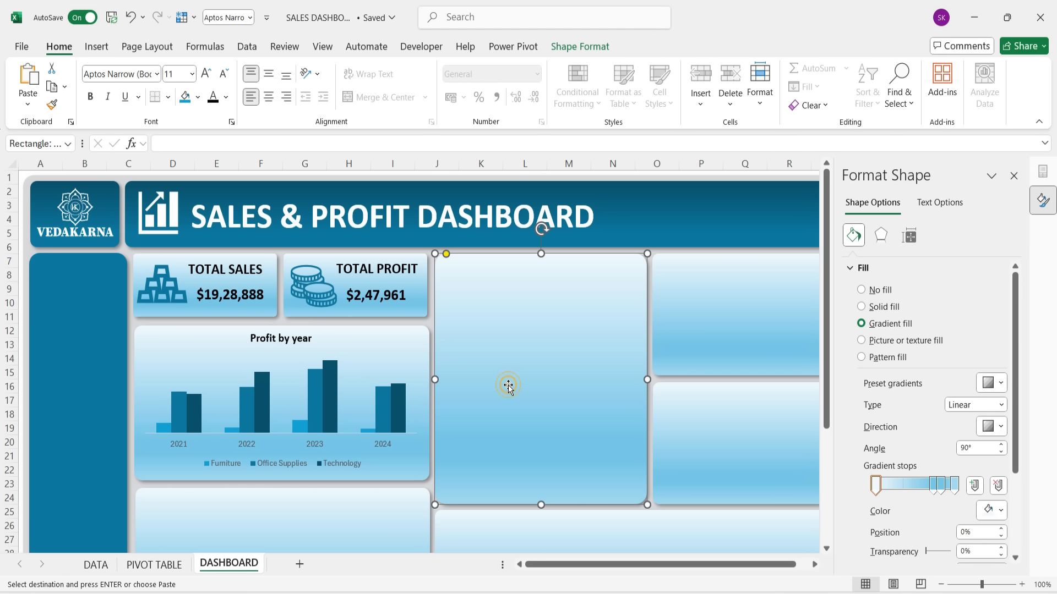
# Step: Add data labels to all columns of the profit chart
pyautogui.click(325, 427)
pyautogui.click(445, 336)
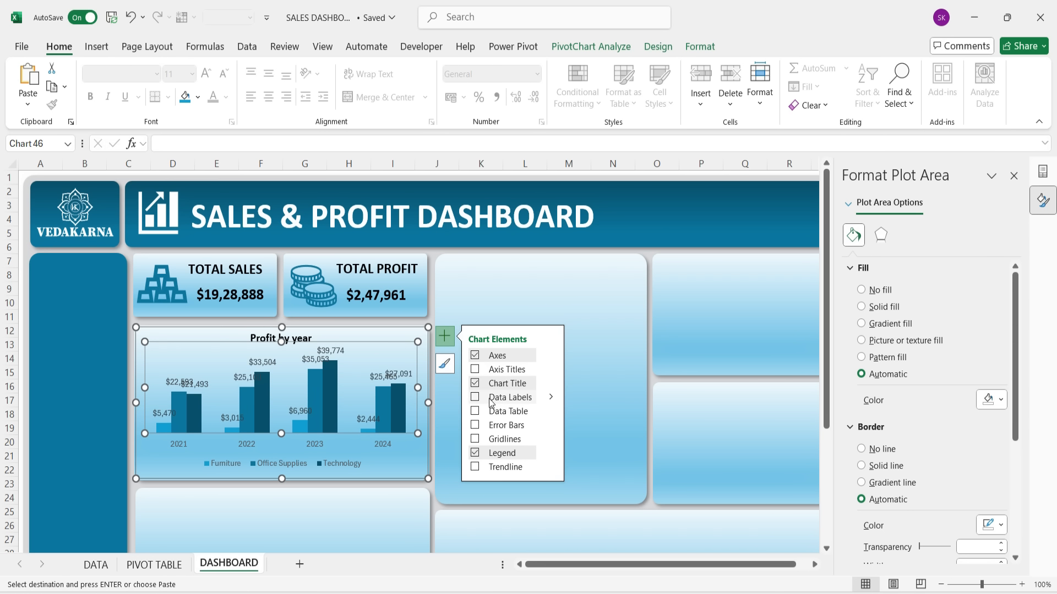
pyautogui.click(377, 512)
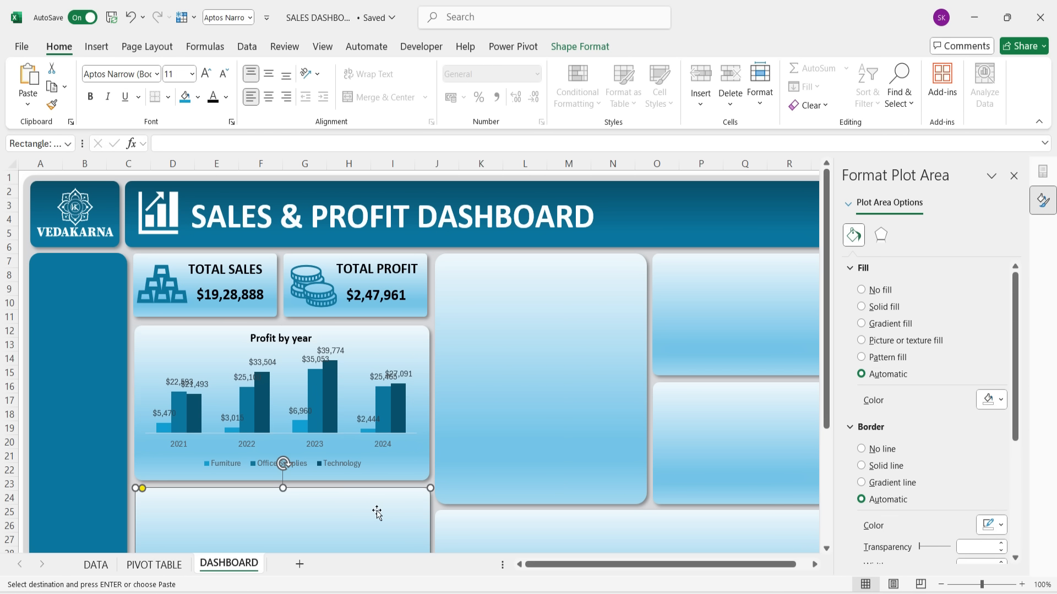
pyautogui.click(559, 324)
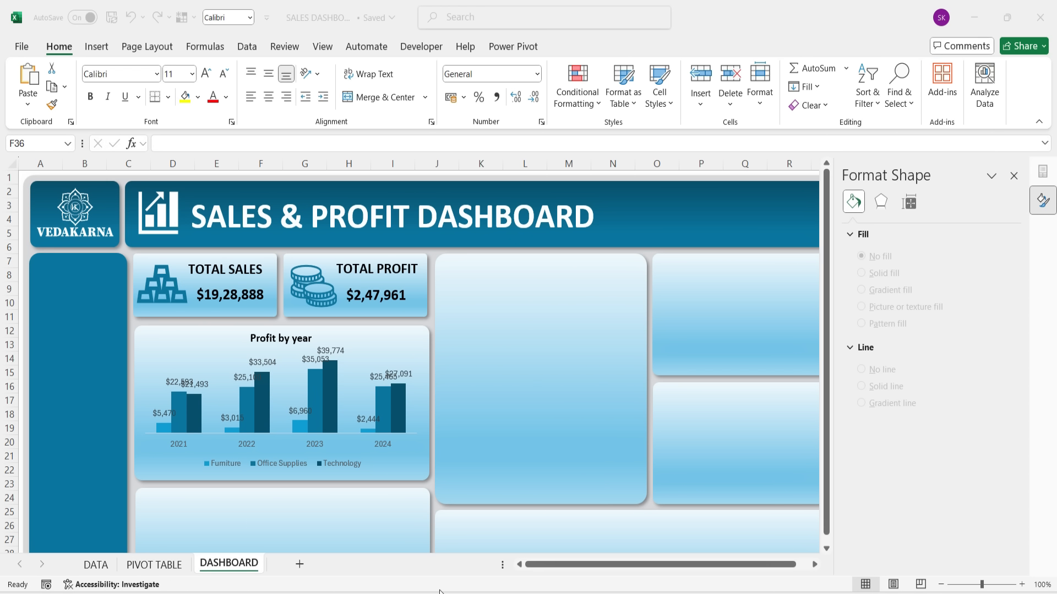
# Step: Close the shape formatting pane and paste the hex code 0F9ED5 into cell U27 beside the dashboard
pyautogui.click(1016, 177)
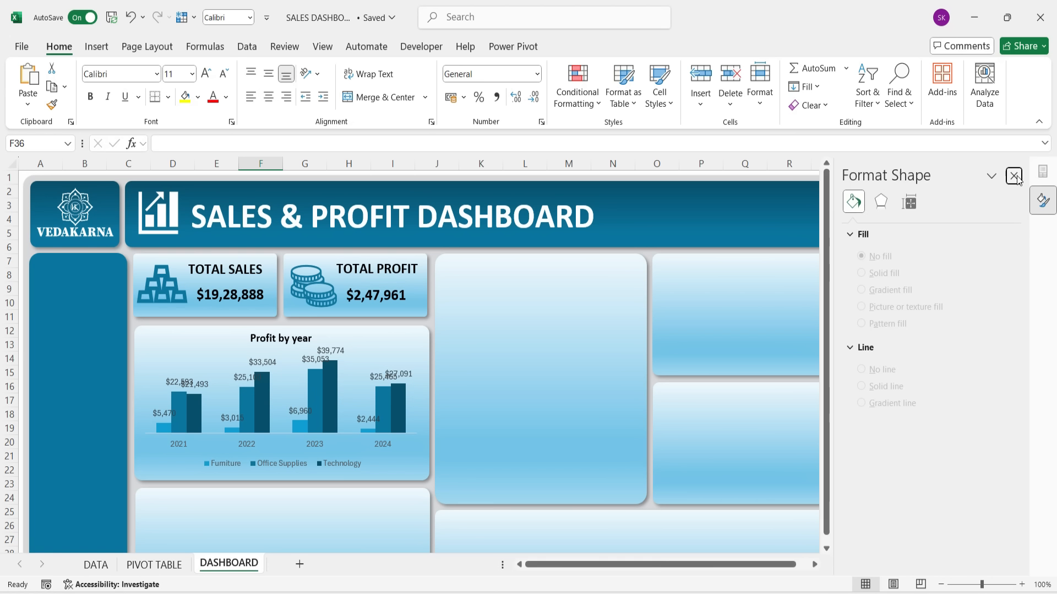
pyautogui.click(1014, 176)
pyautogui.click(921, 539)
pyautogui.write('0F9ED5')
pyautogui.click(914, 433)
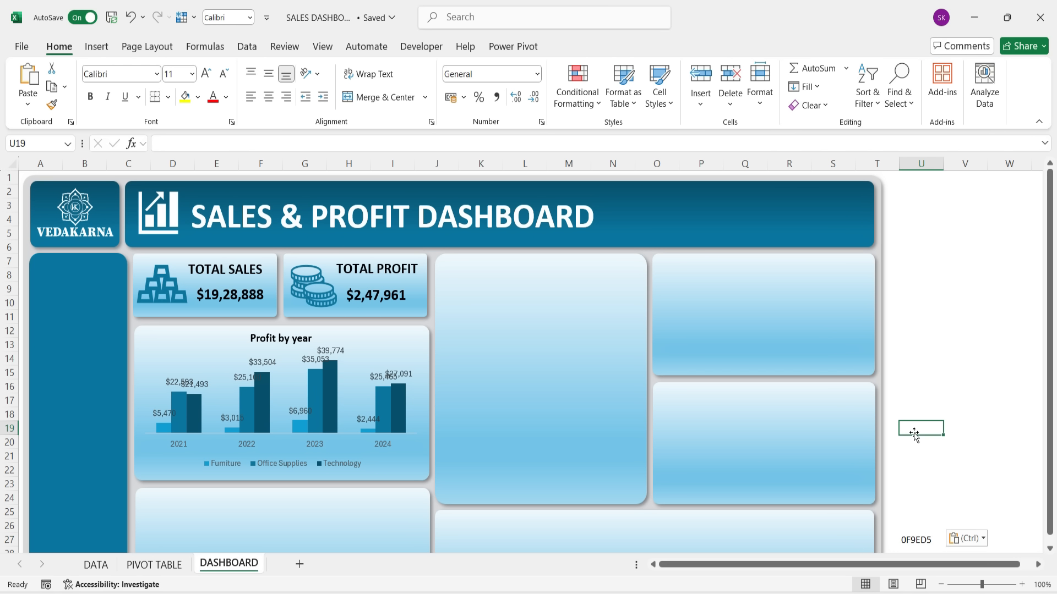
# Step: Insert a funnel chart from the Category and Sales range L4:M21 on the PIVOT TABLE sheet
pyautogui.click(155, 566)
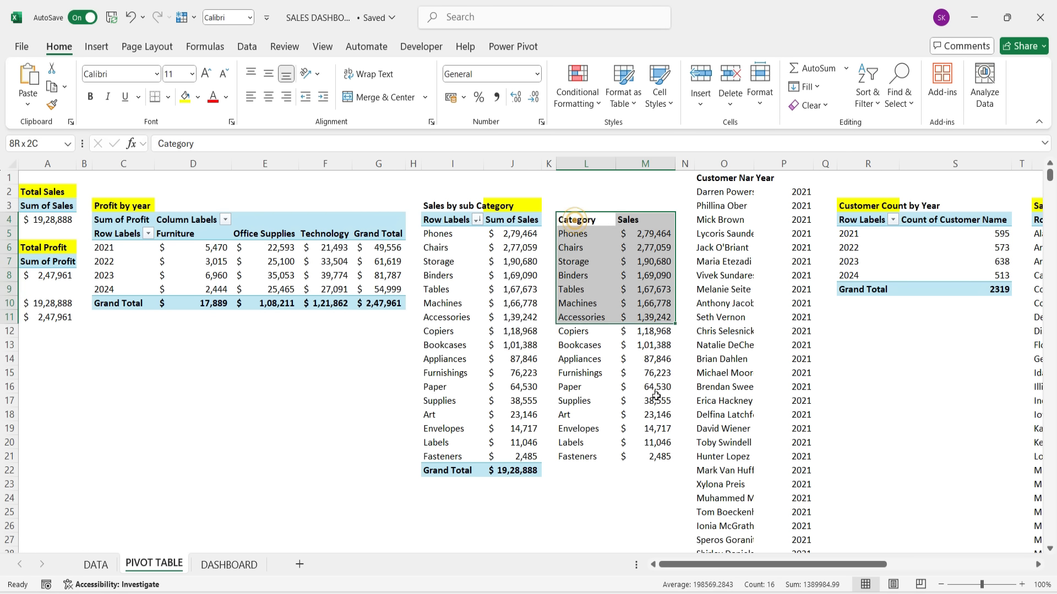
pyautogui.click(97, 46)
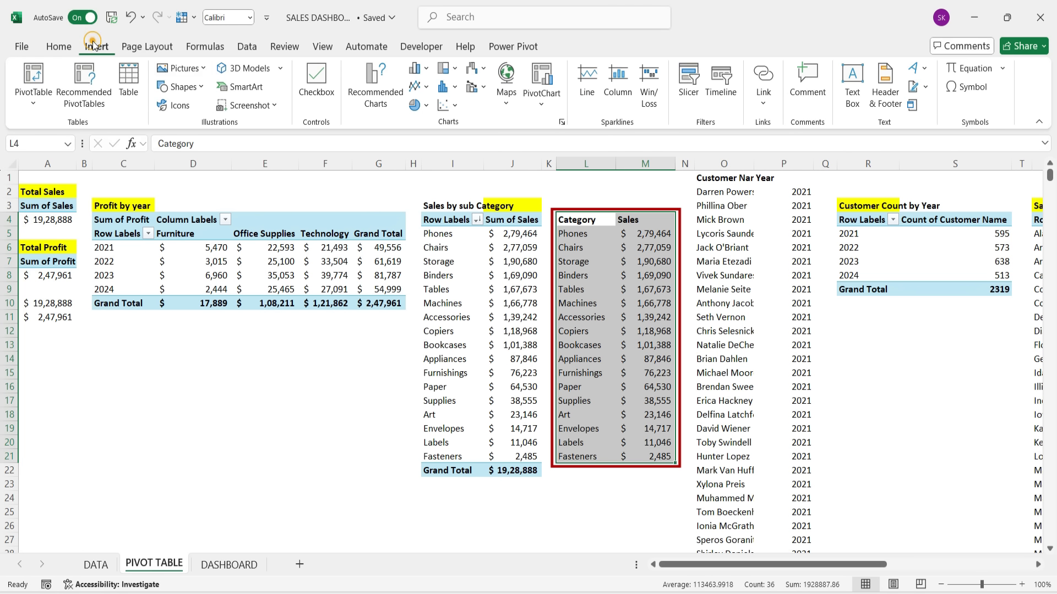
pyautogui.click(377, 81)
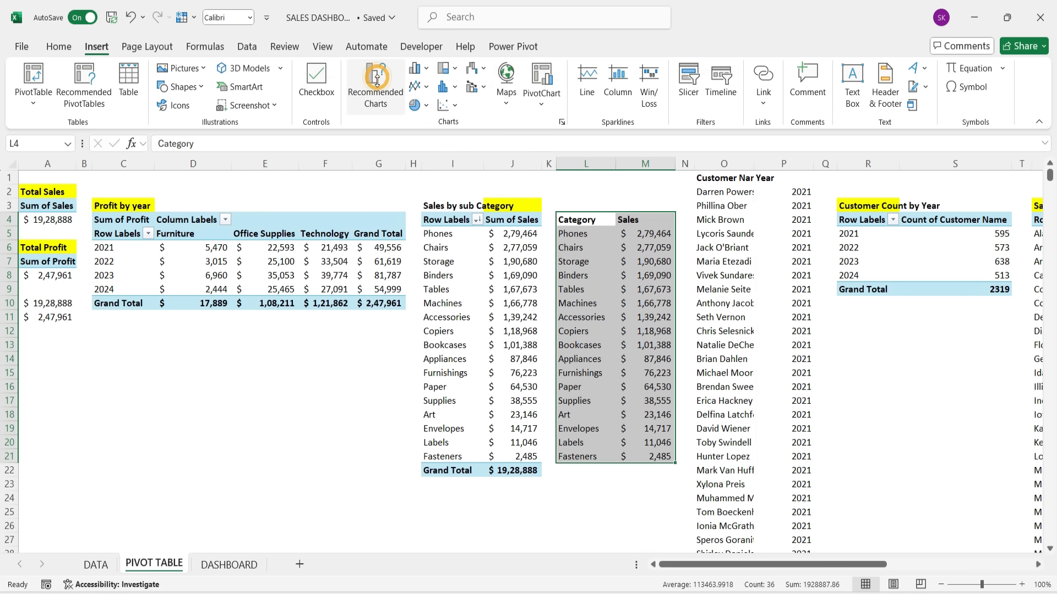
pyautogui.click(385, 347)
pyautogui.click(663, 499)
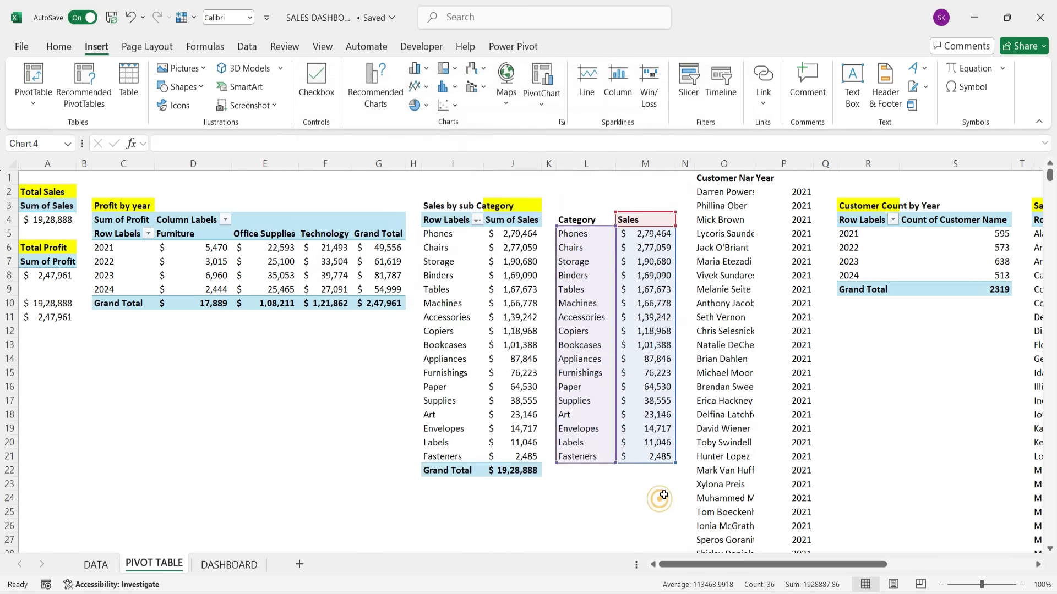
# Step: Move the funnel chart to the DASHBOARD sheet and resize it to about 8 cm by 9 cm to fit the tall middle card
pyautogui.hotkey('ctrl', 'x')
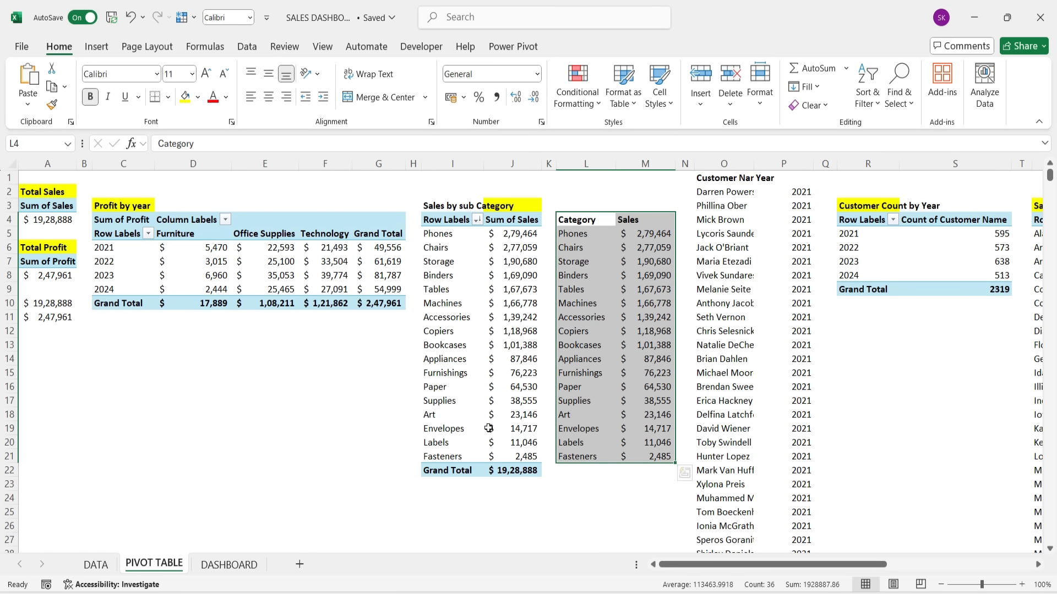
pyautogui.click(229, 565)
pyautogui.click(508, 318)
pyautogui.hotkey('ctrl', 'v')
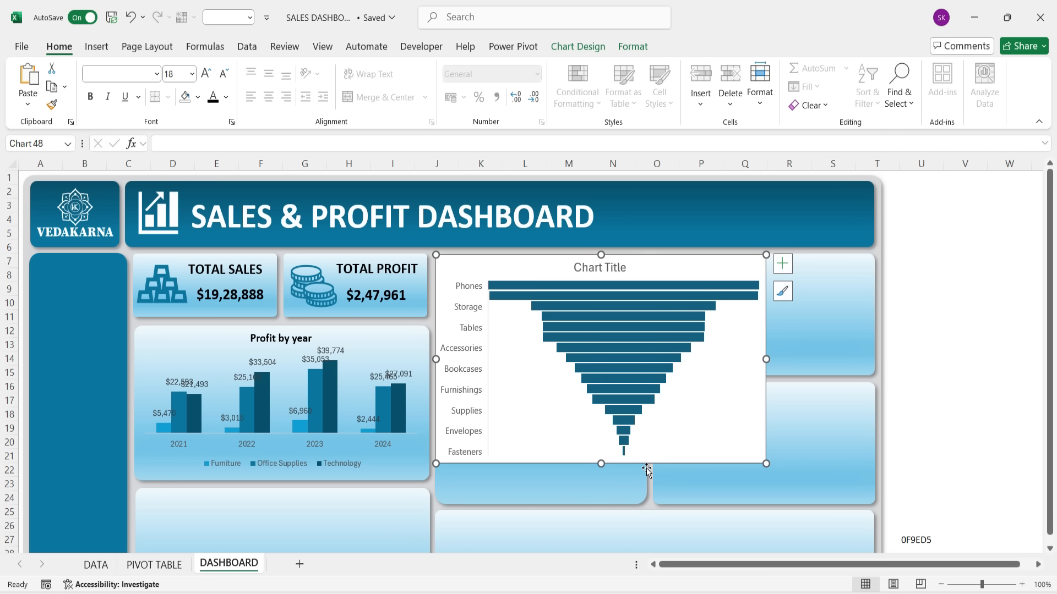
pyautogui.moveTo(767, 359); pyautogui.dragTo(644, 410)
pyautogui.moveTo(540, 464); pyautogui.dragTo(540, 500)
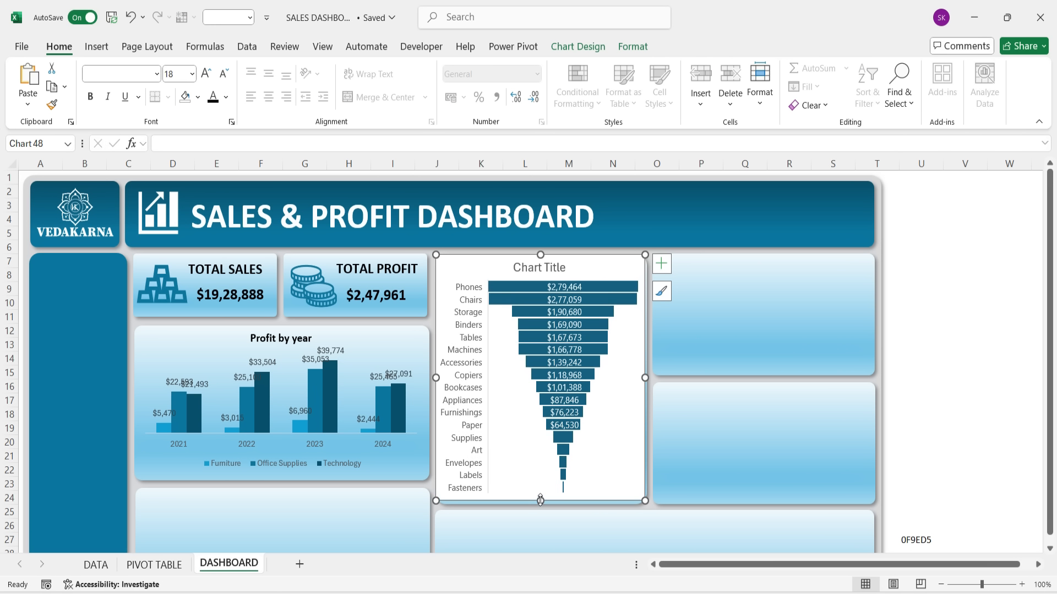
# Step: Remove the funnel chart's background fill so the card's gradient shows through, and select its bars
pyautogui.click(633, 46)
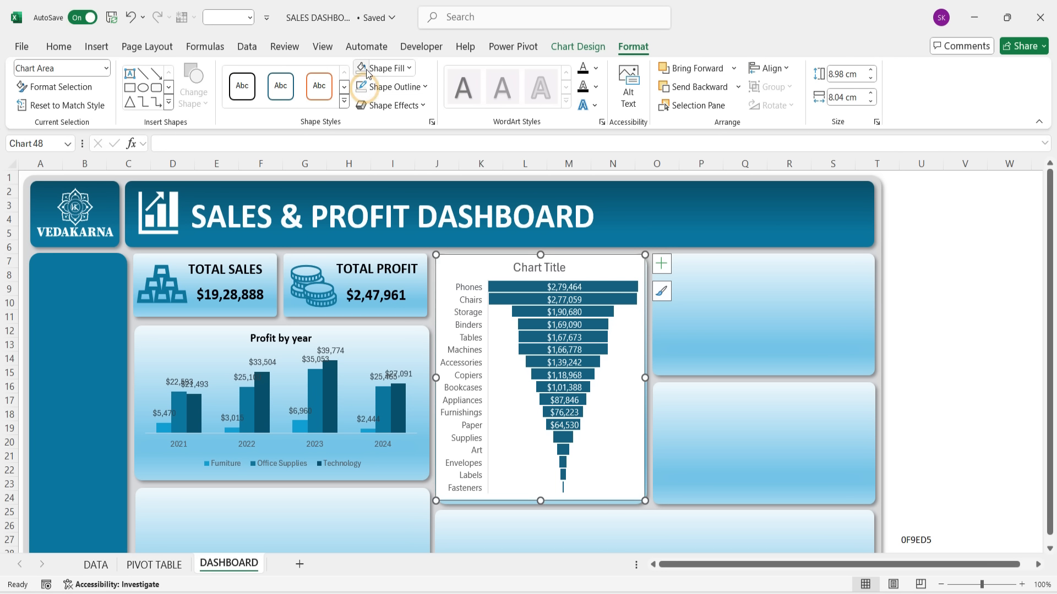
pyautogui.click(380, 68)
pyautogui.click(677, 392)
pyautogui.click(628, 287)
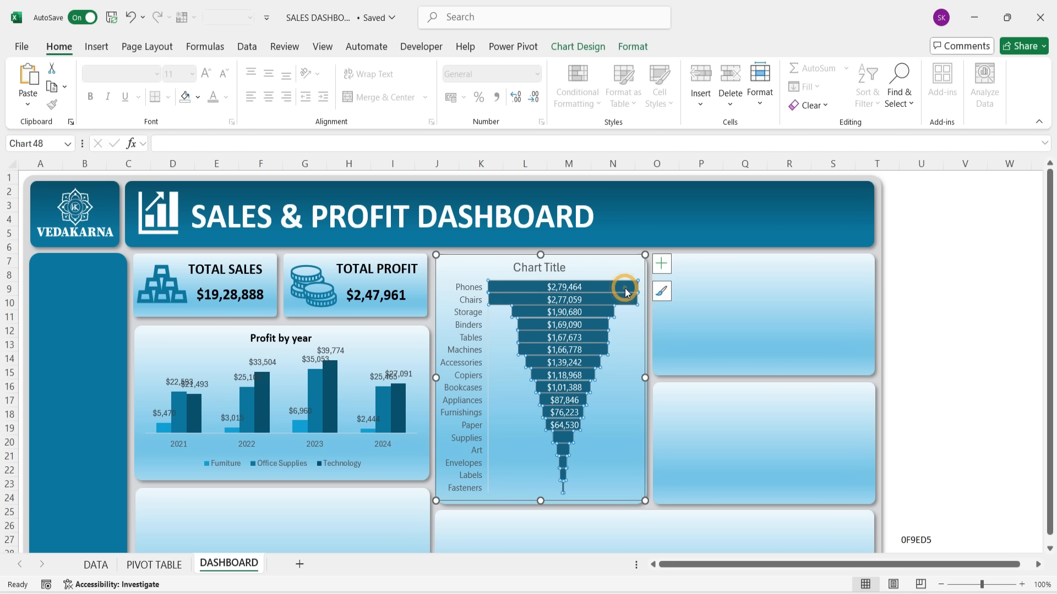
pyautogui.click(628, 287)
# Step: Change the funnel chart's title text to "Sales by Category"
pyautogui.click(539, 267)
pyautogui.click(537, 267)
pyautogui.doubleClick(537, 267)
pyautogui.press('Delete')
pyautogui.press('Delete')
pyautogui.press('Delete')
pyautogui.press('Delete')
pyautogui.press('Delete')
pyautogui.press('Delete')
pyautogui.press('Delete')
pyautogui.write('Sa')
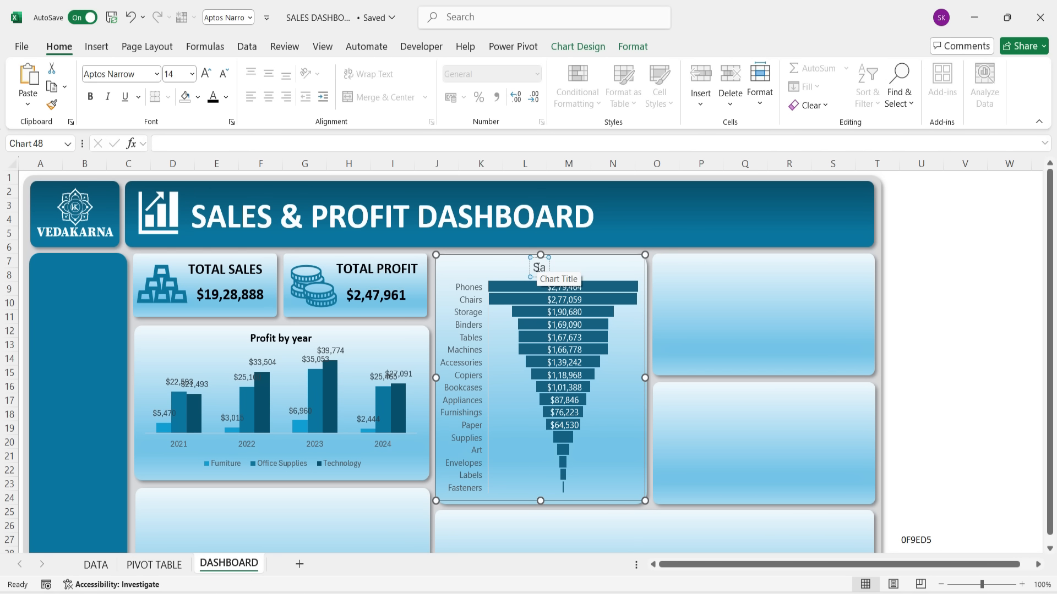
pyautogui.write('les by Category')
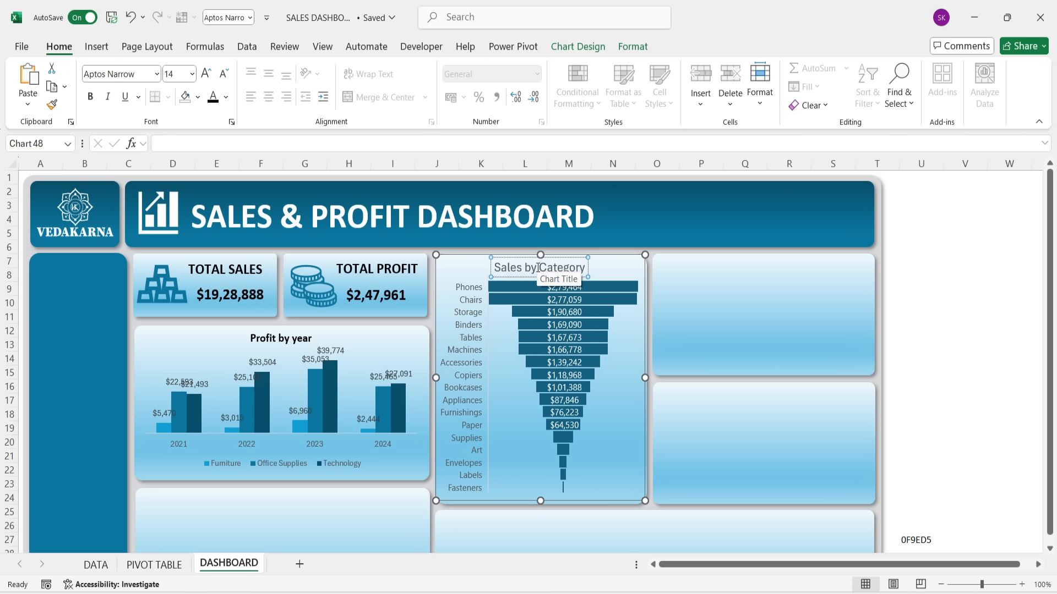
# Step: Format the funnel chart's title as Calibri, 12 pt, bold and black
pyautogui.hotkey('ctrl', 'a')
pyautogui.click(113, 74)
pyautogui.write('Calibri')
pyautogui.press('Return')
pyautogui.click(192, 73)
pyautogui.click(171, 172)
pyautogui.click(213, 97)
pyautogui.click(90, 97)
pyautogui.click(584, 267)
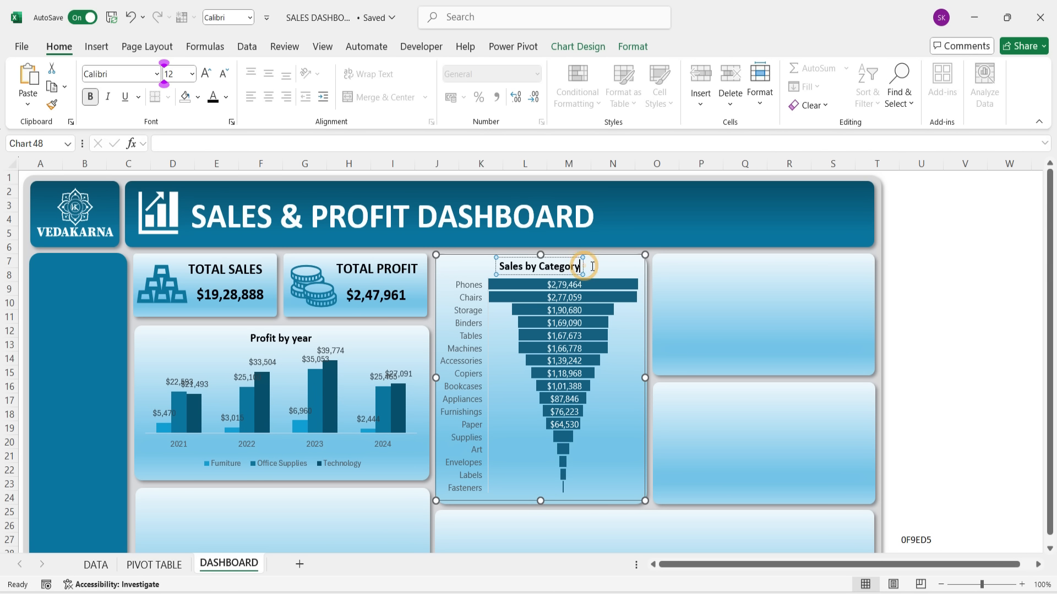
pyautogui.click(583, 268)
pyautogui.click(583, 270)
pyautogui.click(587, 269)
pyautogui.click(555, 271)
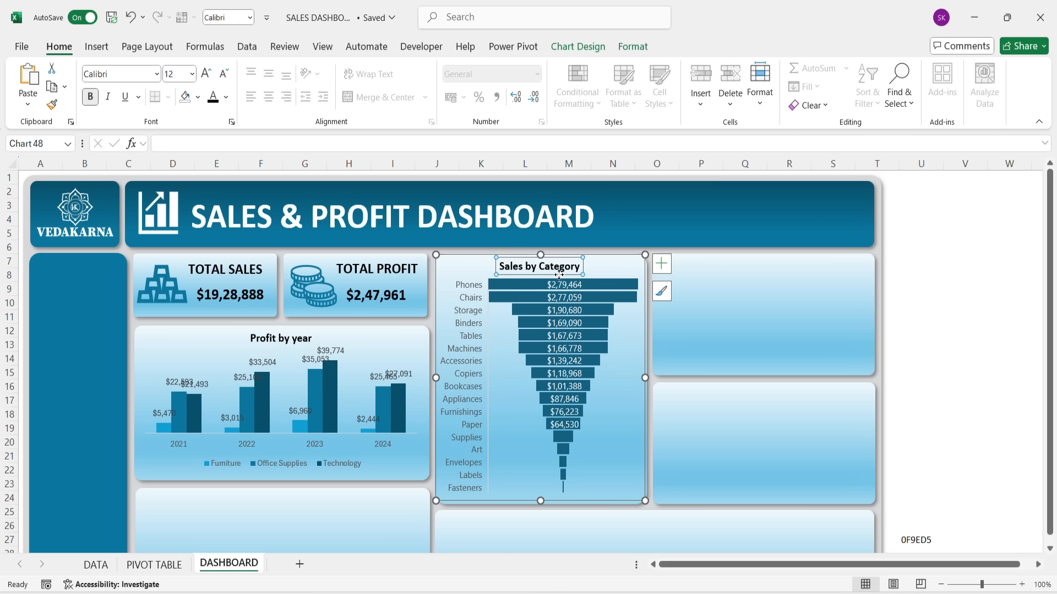
# Step: Set the funnel chart's category labels to black Calibri
pyautogui.click(617, 361)
pyautogui.click(461, 288)
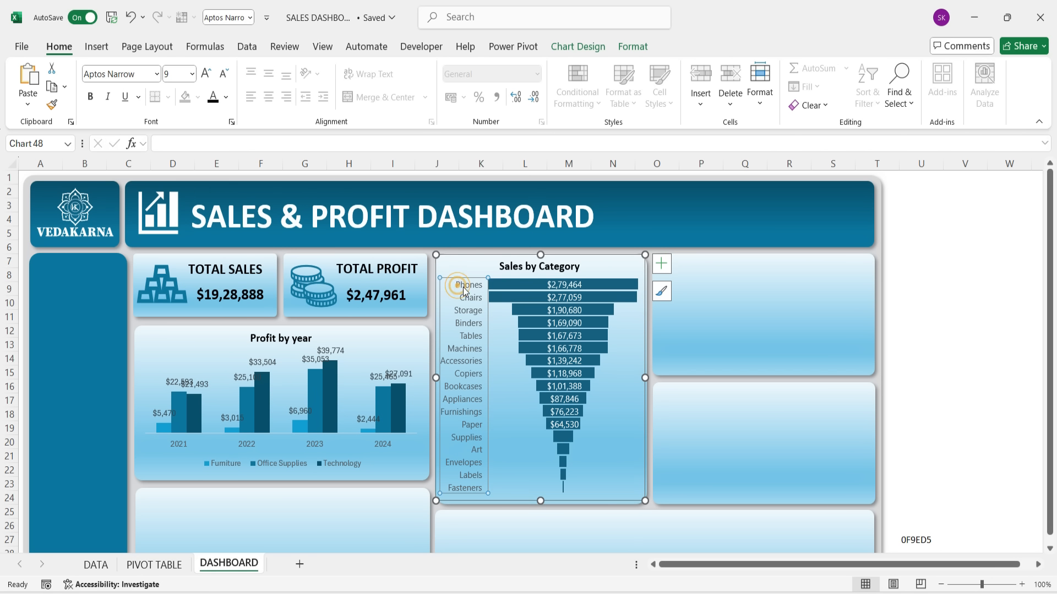
pyautogui.click(117, 73)
pyautogui.write('Calibri')
pyautogui.press('Return')
# Step: Change the data labels on the funnel bars to black text in the Calibri font
pyautogui.click(563, 286)
pyautogui.click(217, 103)
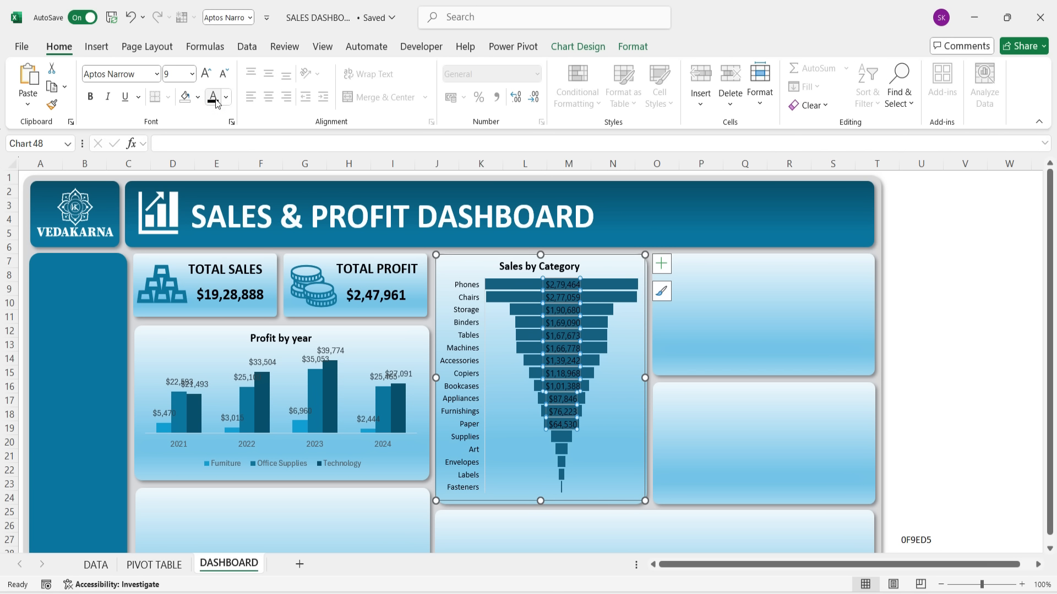
pyautogui.click(107, 72)
pyautogui.write('Calibri')
pyautogui.press('Return')
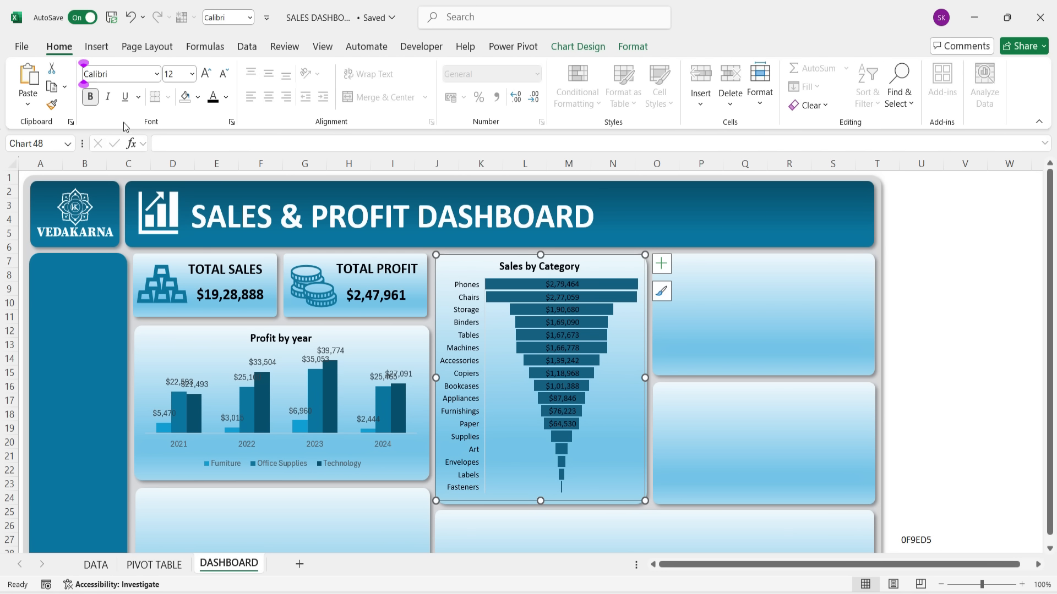
# Step: Fill the funnel bars with the custom color #0F9ED5 copied from cell U27, and clear that cell
pyautogui.press('Escape')
pyautogui.hotkey('ctrl', 'c')
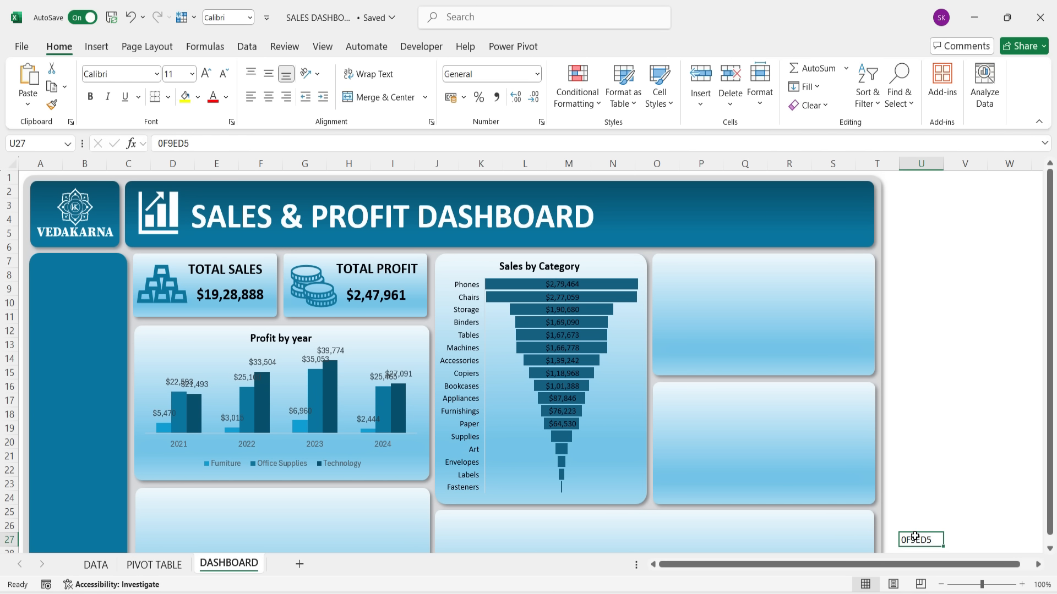
pyautogui.click(622, 283)
pyautogui.click(199, 98)
pyautogui.click(223, 367)
pyautogui.click(255, 297)
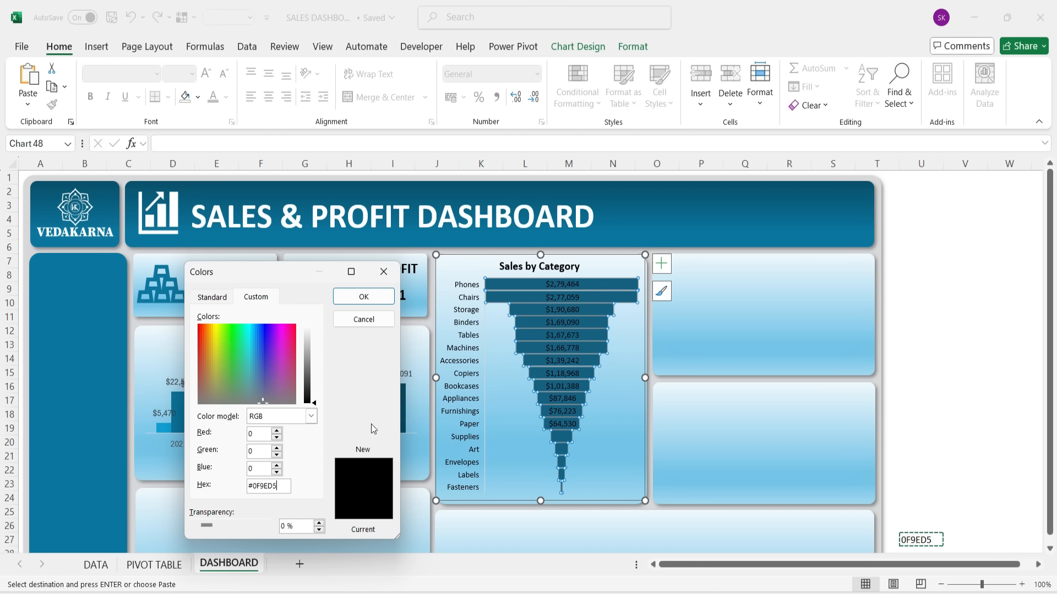
pyautogui.click(363, 297)
pyautogui.click(928, 540)
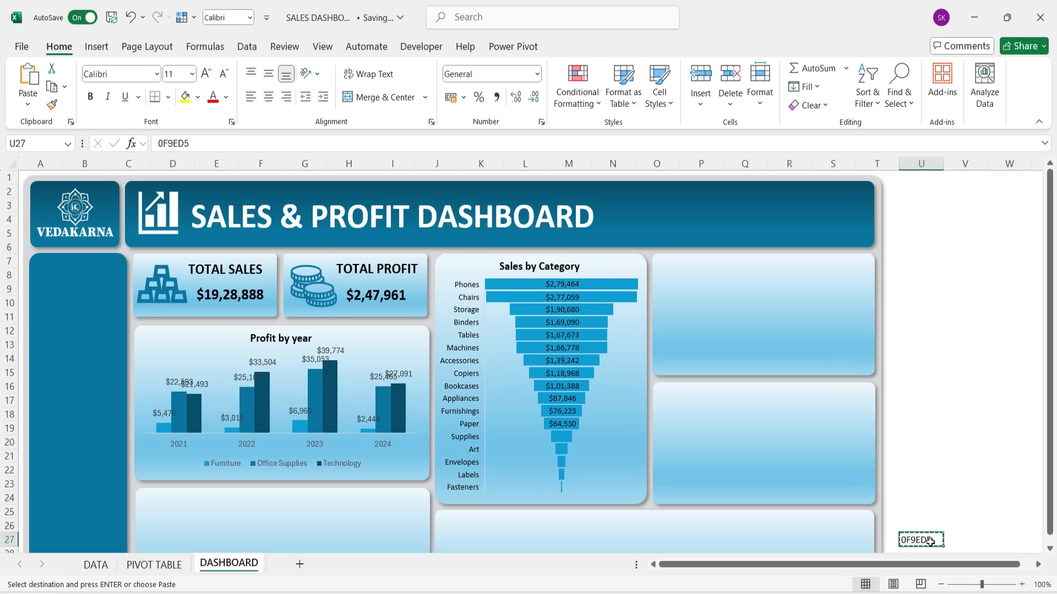
pyautogui.press('Delete')
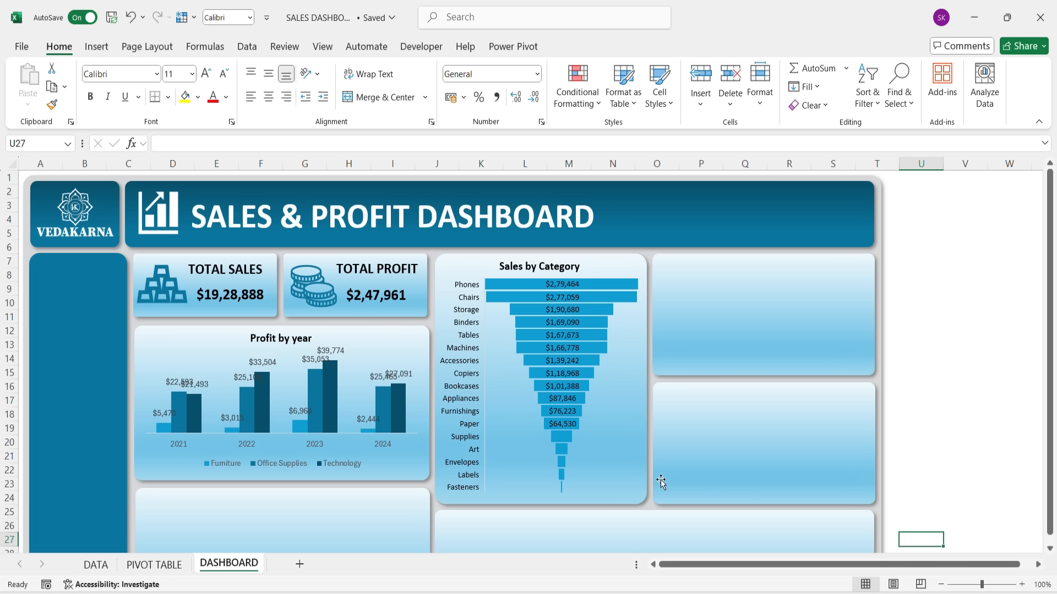
# Step: Format the legend of the Profit by year chart in black Calibri
pyautogui.click(309, 463)
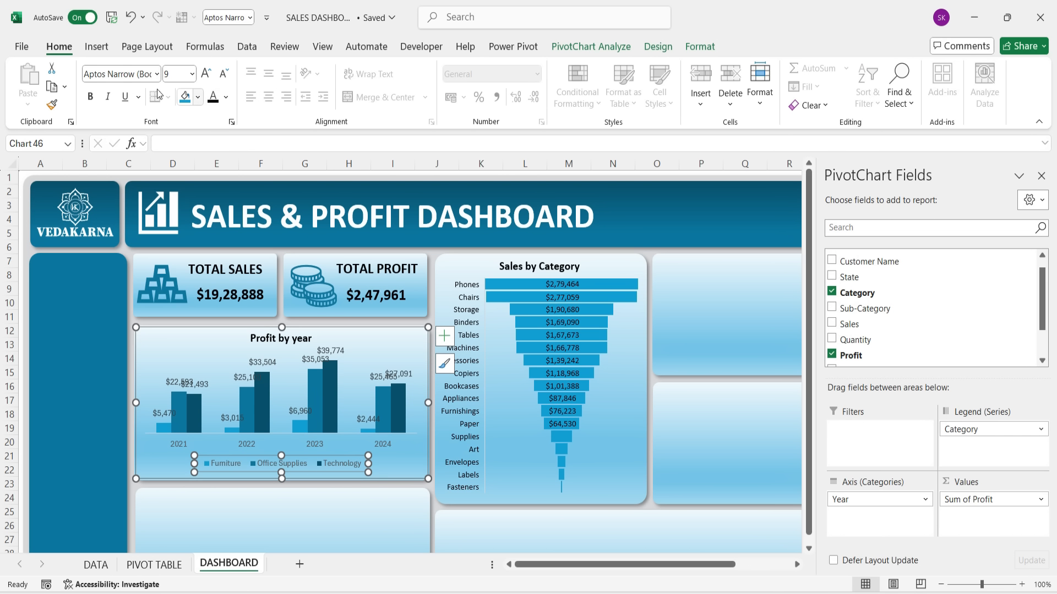
pyautogui.click(128, 75)
pyautogui.write('Calibri')
pyautogui.press('Return')
pyautogui.click(212, 100)
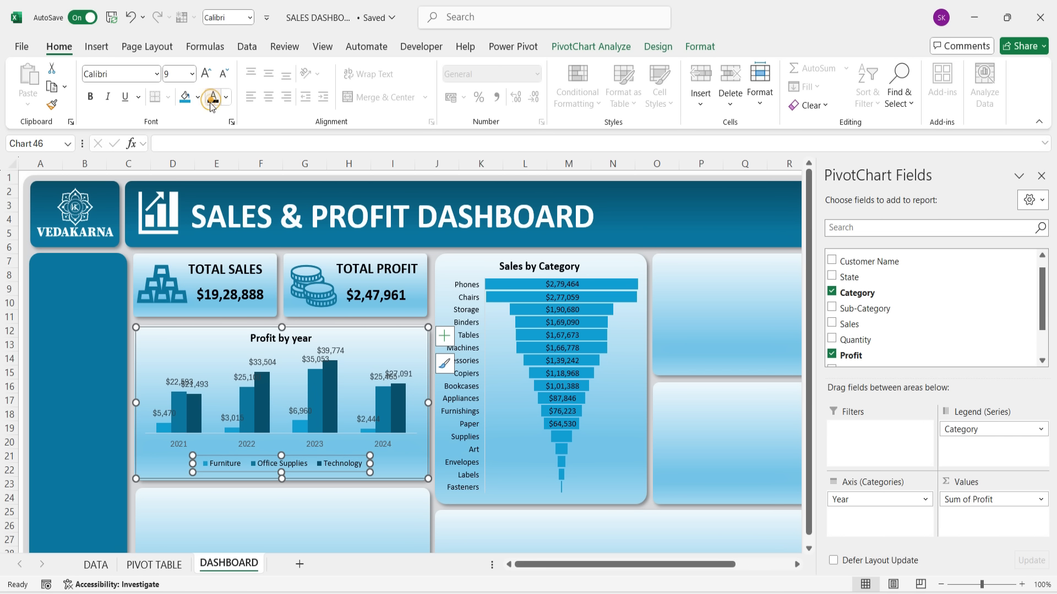
# Step: Set the year axis labels of the Profit by year chart to Calibri
pyautogui.click(249, 443)
pyautogui.click(129, 75)
pyautogui.write('Calibri')
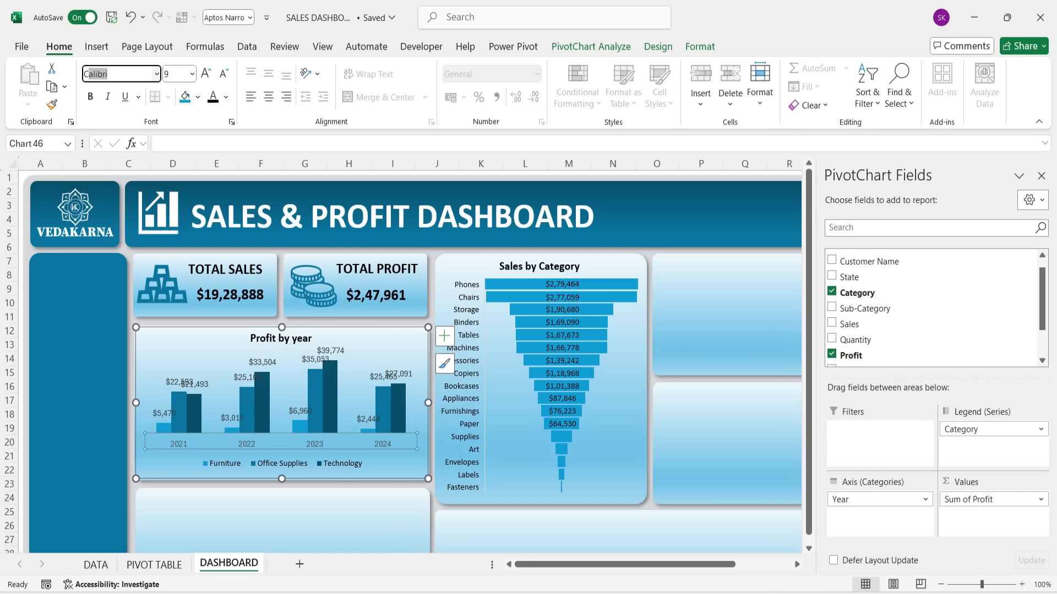
# Step: Set the font of the year axis labels in the Profit by year chart to Calibri
pyautogui.press('Return')
pyautogui.click(177, 383)
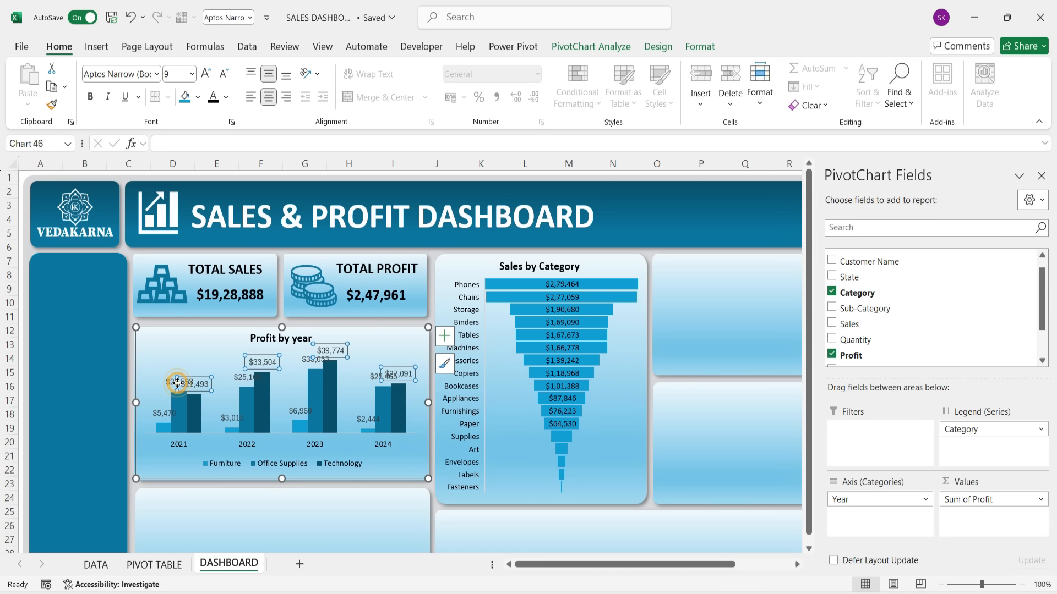
pyautogui.click(684, 387)
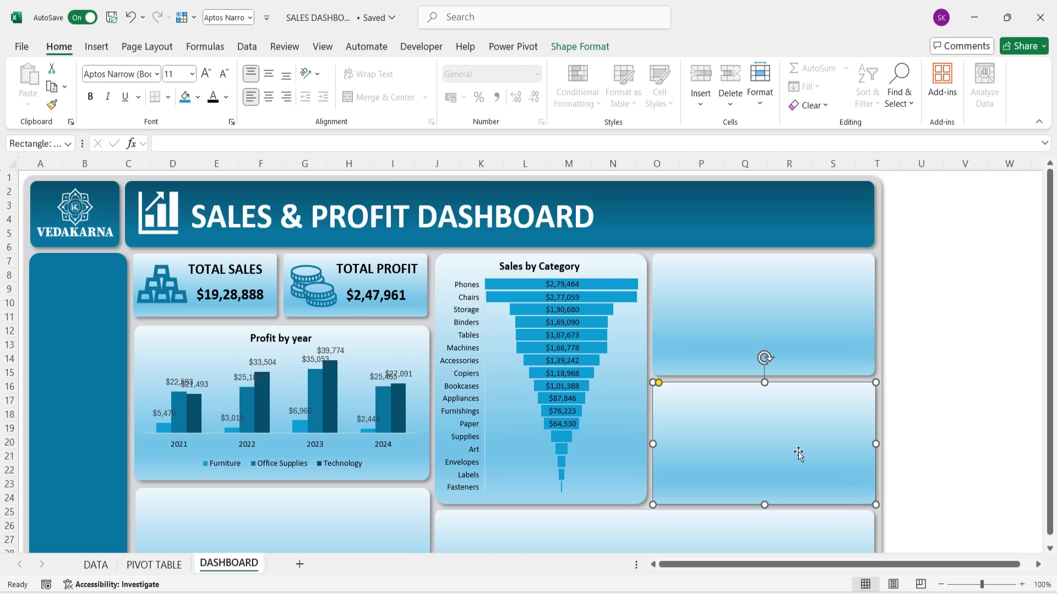
pyautogui.click(593, 274)
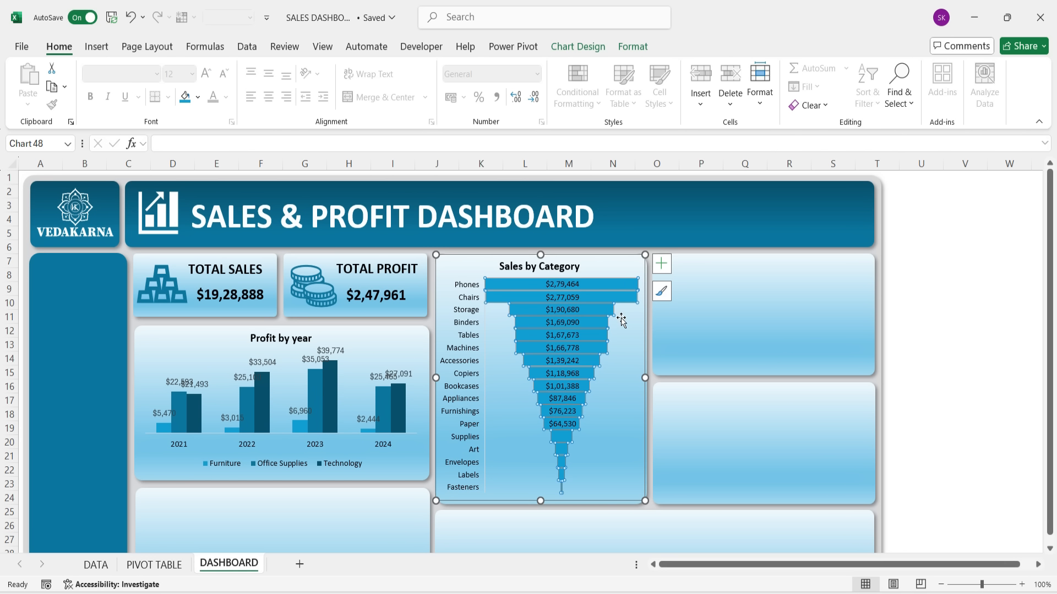
pyautogui.click(481, 271)
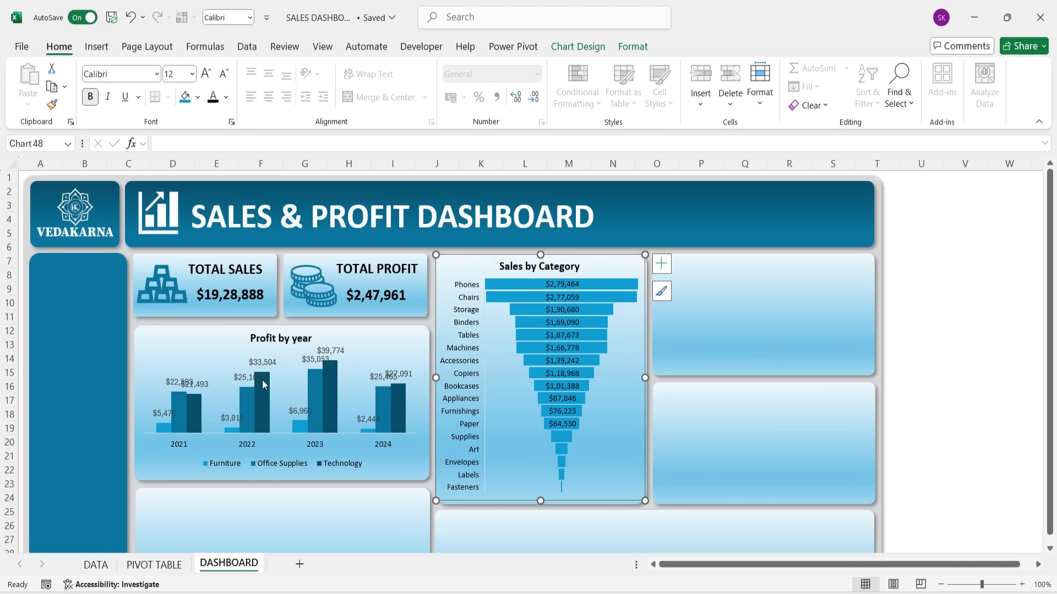
pyautogui.click(727, 439)
pyautogui.click(711, 431)
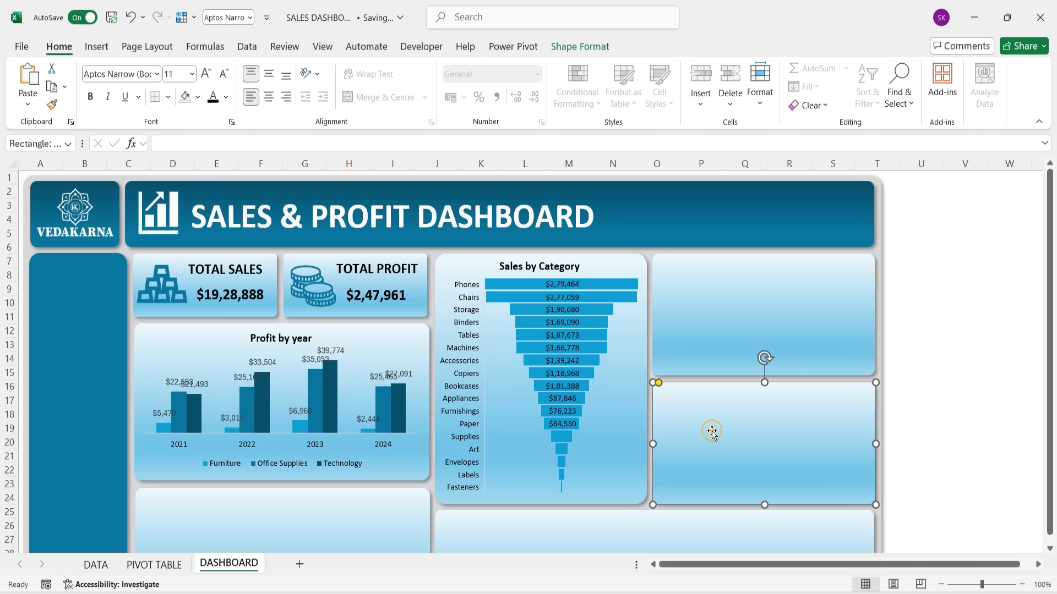
pyautogui.click(750, 325)
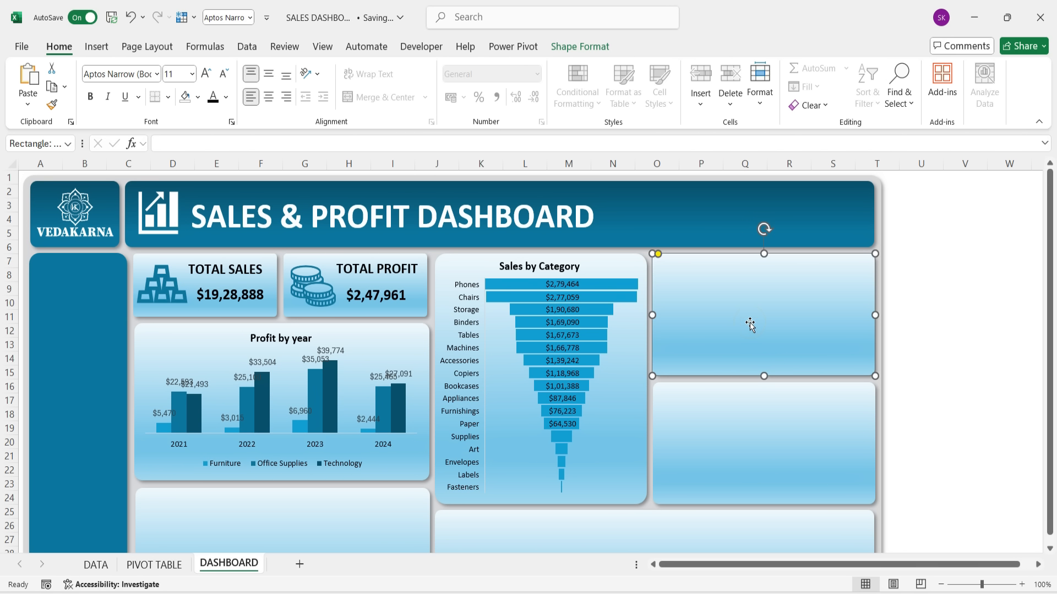
# Step: Create a Doughnut chart from the Customer Count by Year pivot table on the PIVOT TABLE sheet
pyautogui.click(124, 567)
pyautogui.click(545, 219)
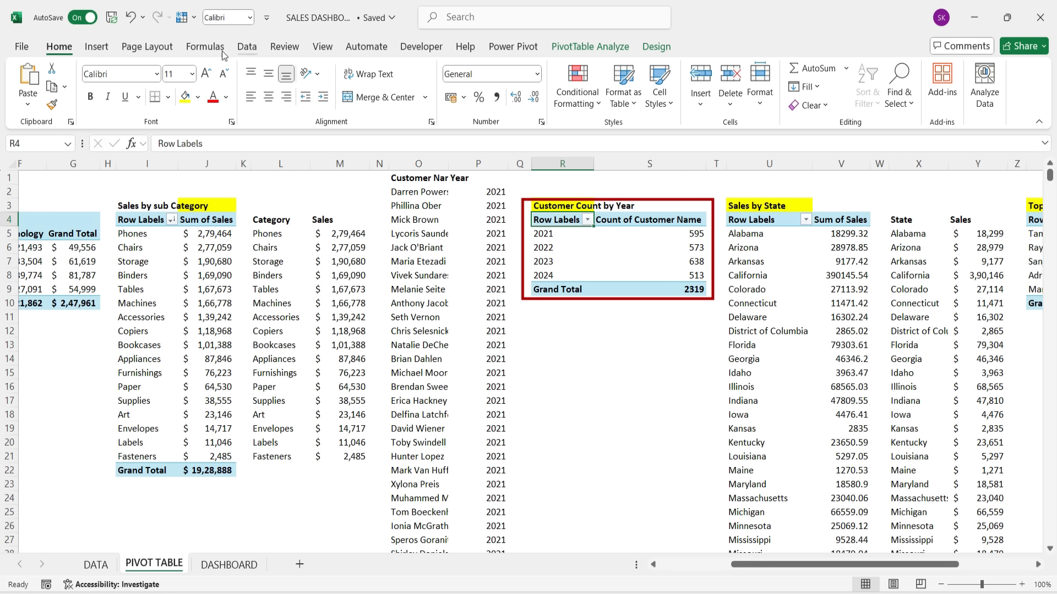
pyautogui.click(96, 46)
pyautogui.click(377, 83)
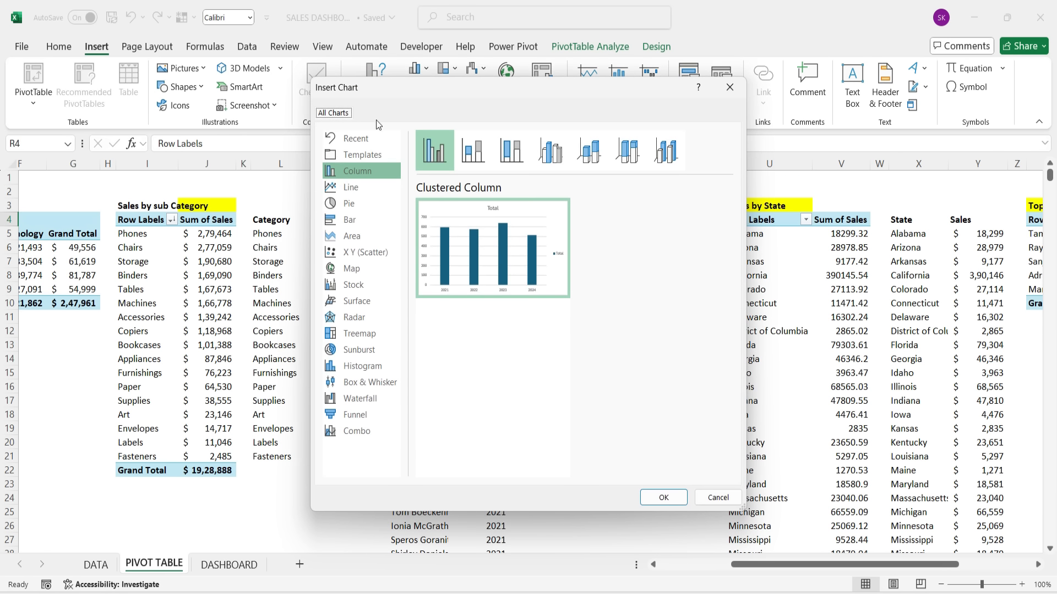
pyautogui.click(368, 207)
pyautogui.click(589, 151)
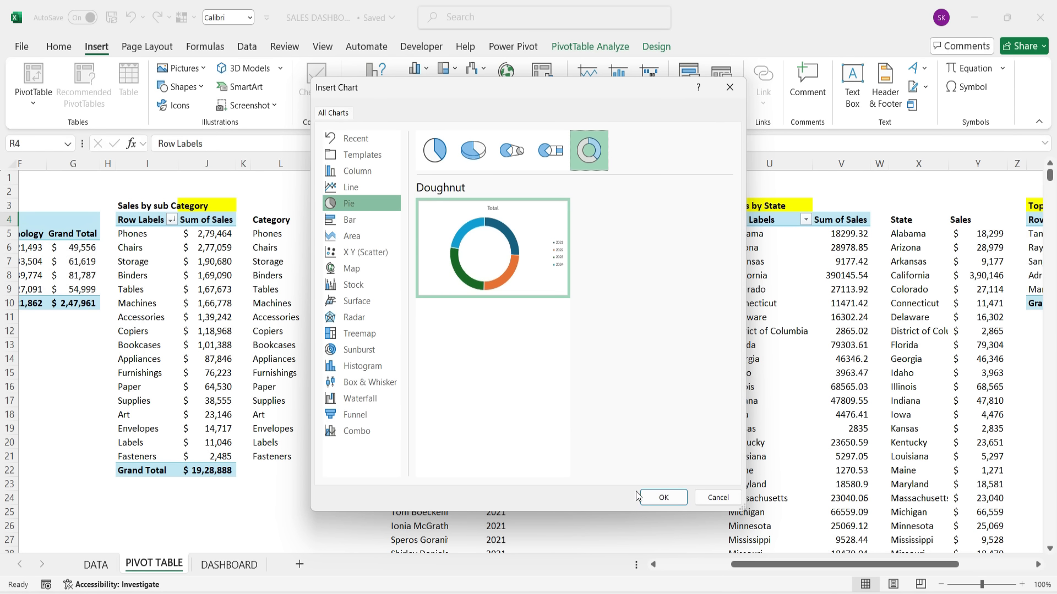
pyautogui.click(663, 497)
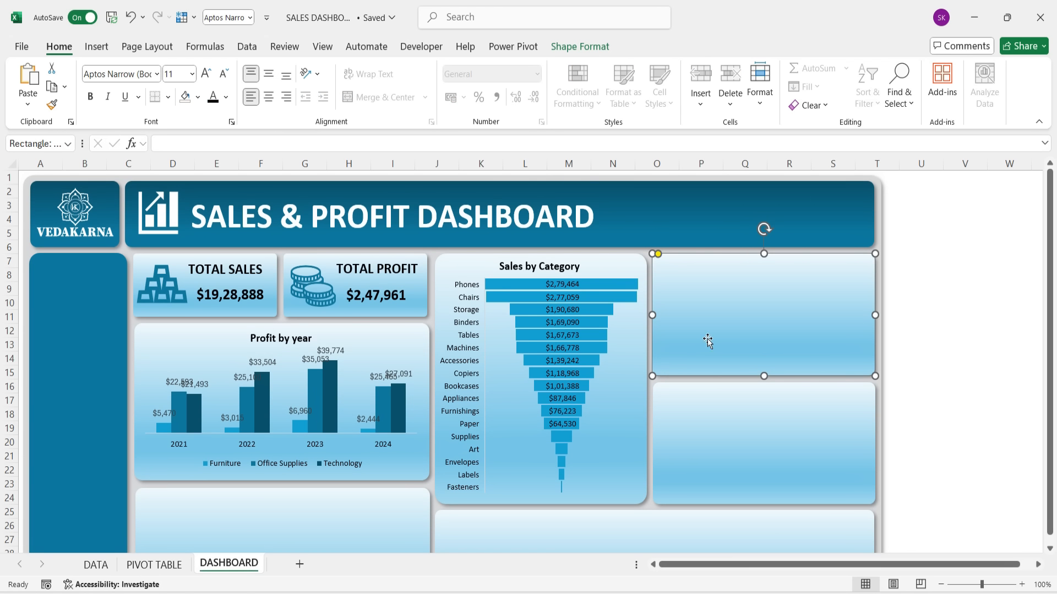
# Step: Paste the doughnut chart onto the dashboard, fit it into the empty panel beside Sales by Category, and remove its background fill
pyautogui.hotkey('ctrl', 'v')
pyautogui.moveTo(983, 464); pyautogui.dragTo(871, 364)
pyautogui.click(701, 47)
pyautogui.click(516, 69)
pyautogui.click(903, 356)
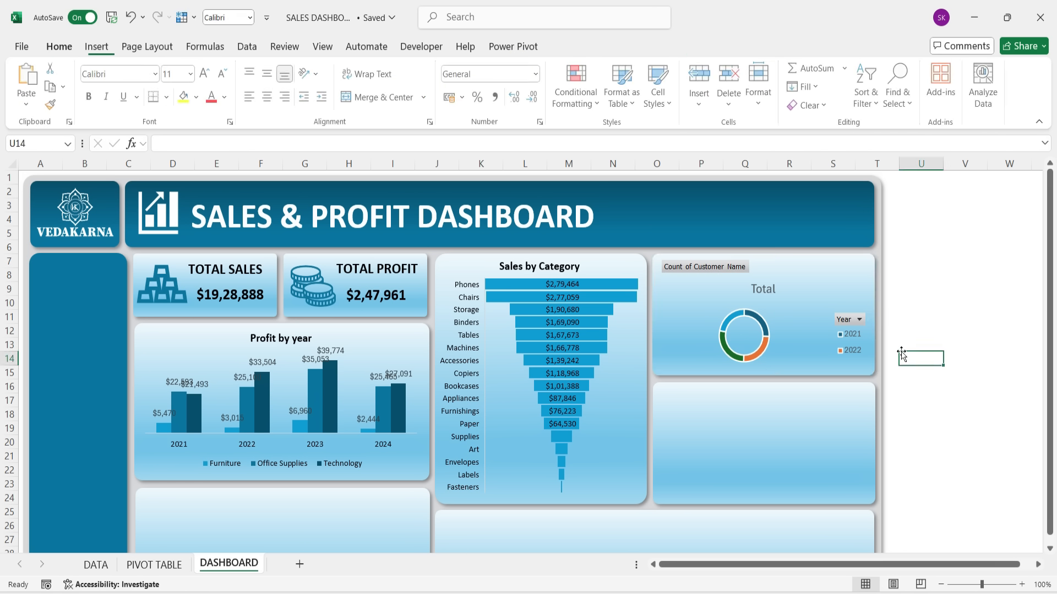
# Step: Hide the value and Year field buttons on the doughnut chart
pyautogui.click(863, 368)
pyautogui.rightClick(717, 266)
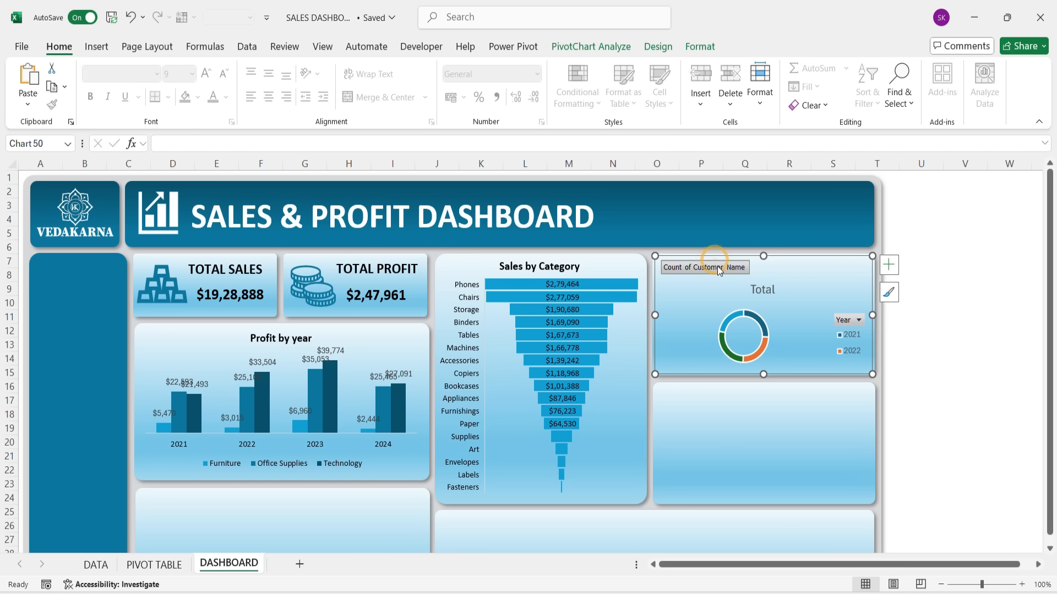
pyautogui.click(755, 413)
pyautogui.rightClick(853, 301)
pyautogui.click(883, 448)
# Step: Move the doughnut chart's title up to the chart's upper edge and enlarge the ring below it
pyautogui.click(770, 273)
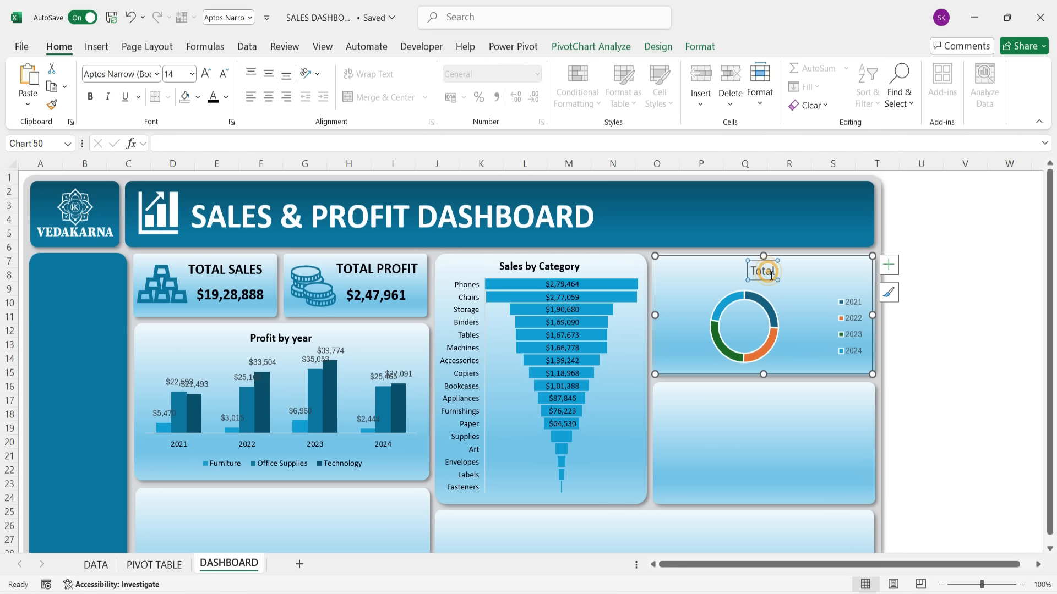
pyautogui.moveTo(770, 281); pyautogui.dragTo(790, 270)
pyautogui.click(775, 294)
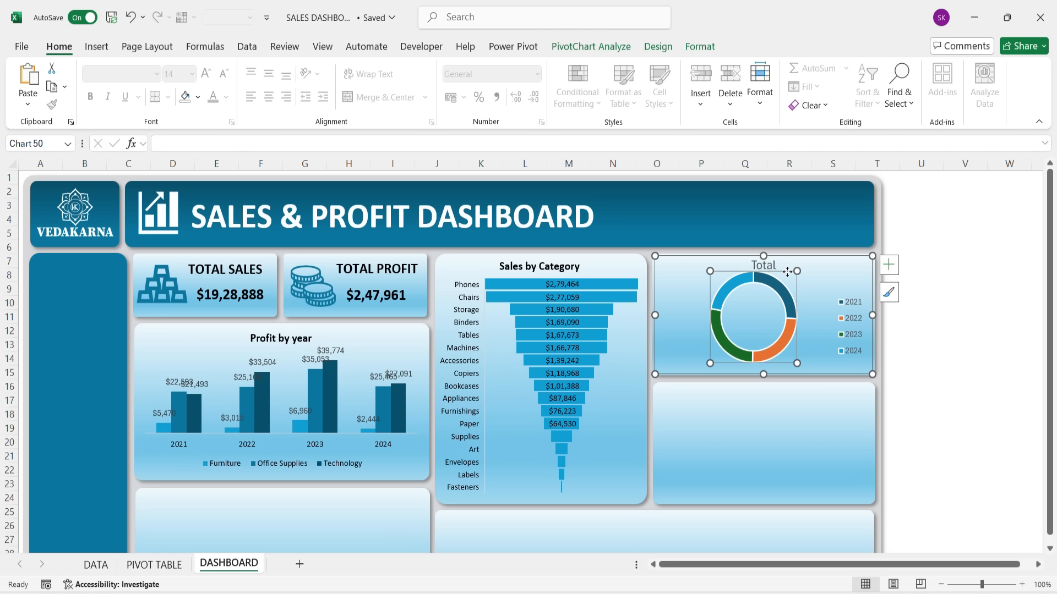
# Step: Shift the doughnut chart's legend slightly upward, and move the ring down clear of the title while enlarging it slightly
pyautogui.click(843, 333)
pyautogui.moveTo(855, 293); pyautogui.dragTo(853, 281)
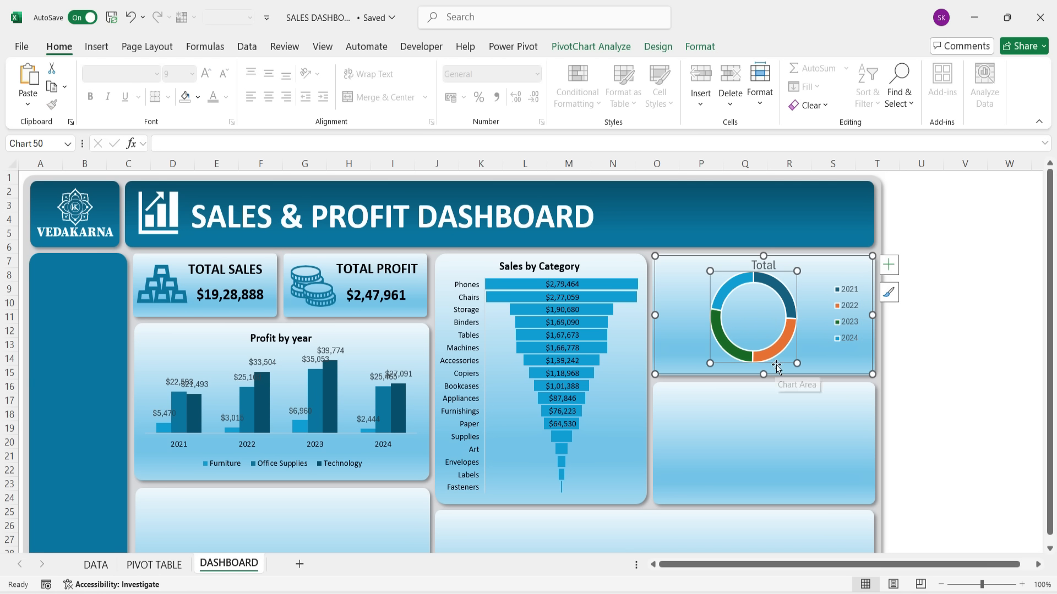
pyautogui.click(942, 333)
pyautogui.click(776, 324)
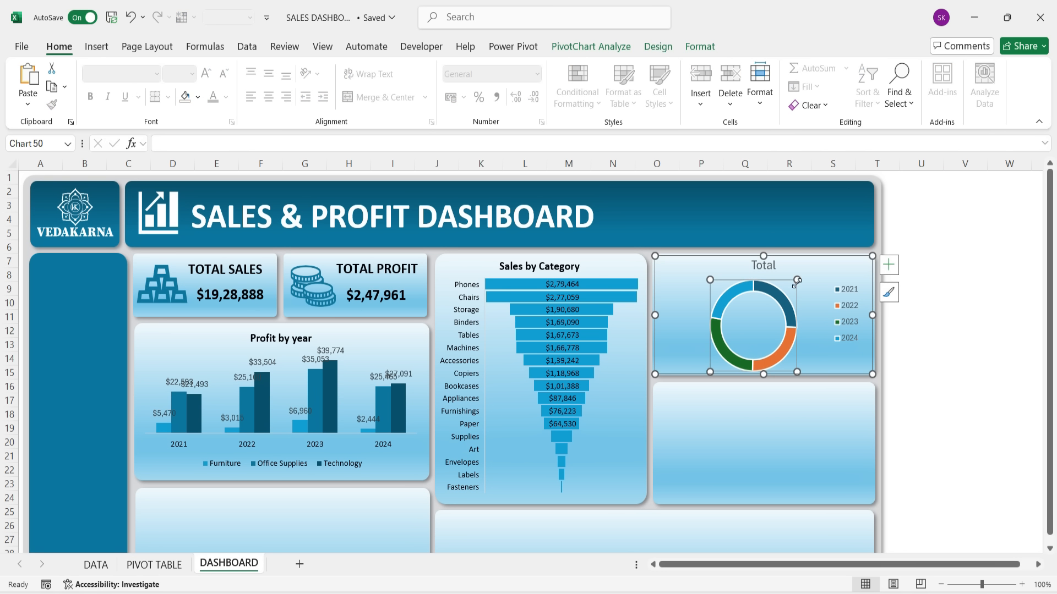
pyautogui.moveTo(798, 280); pyautogui.dragTo(801, 277)
# Step: Set the Doughnut Hole Size of the customer count chart's series to 50%
pyautogui.click(781, 302)
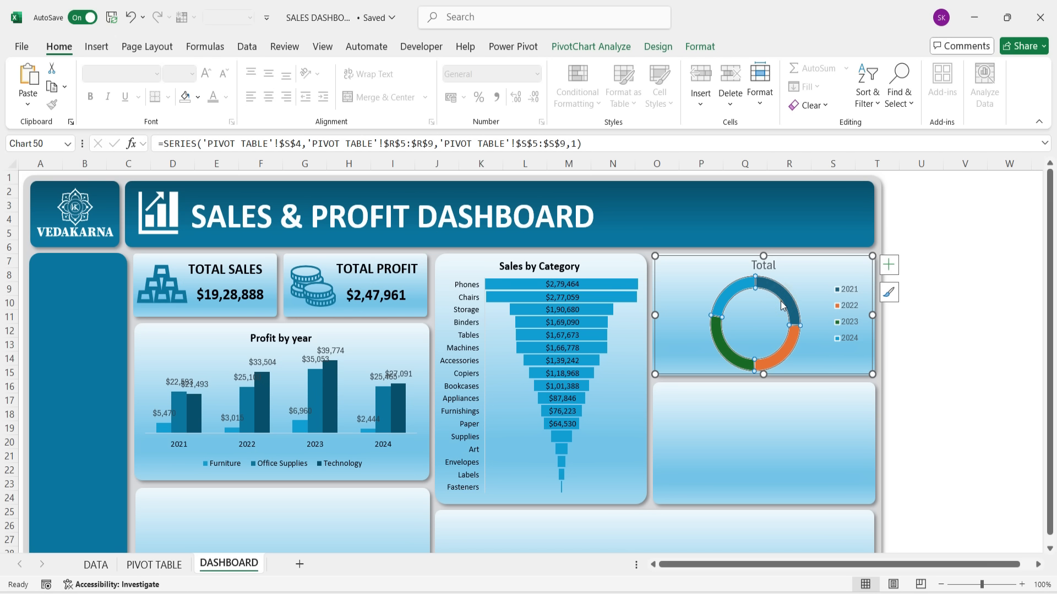
pyautogui.rightClick(785, 303)
pyautogui.click(824, 504)
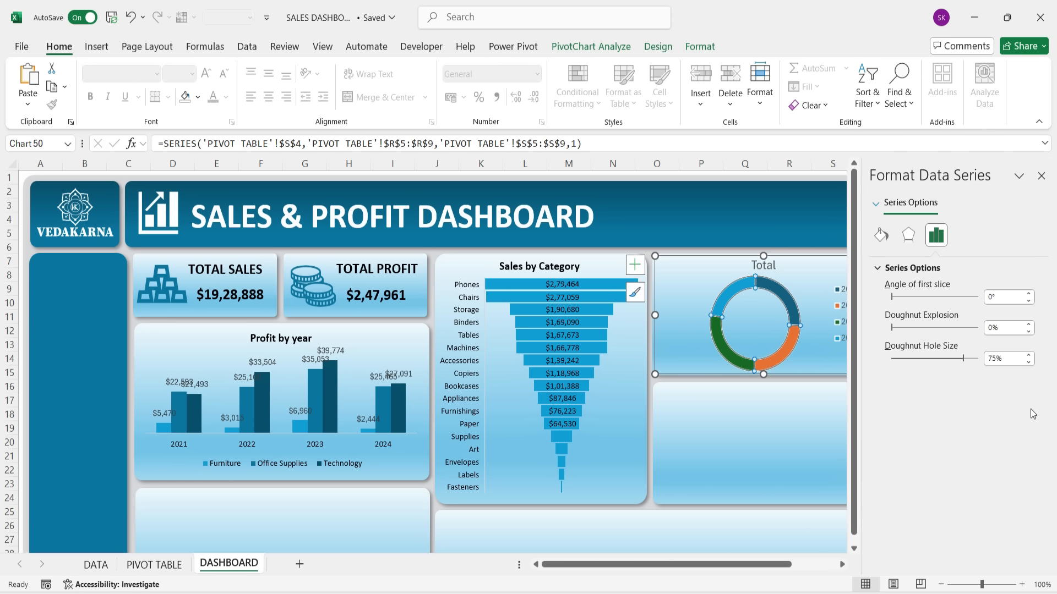
pyautogui.click(926, 358)
pyautogui.click(1029, 363)
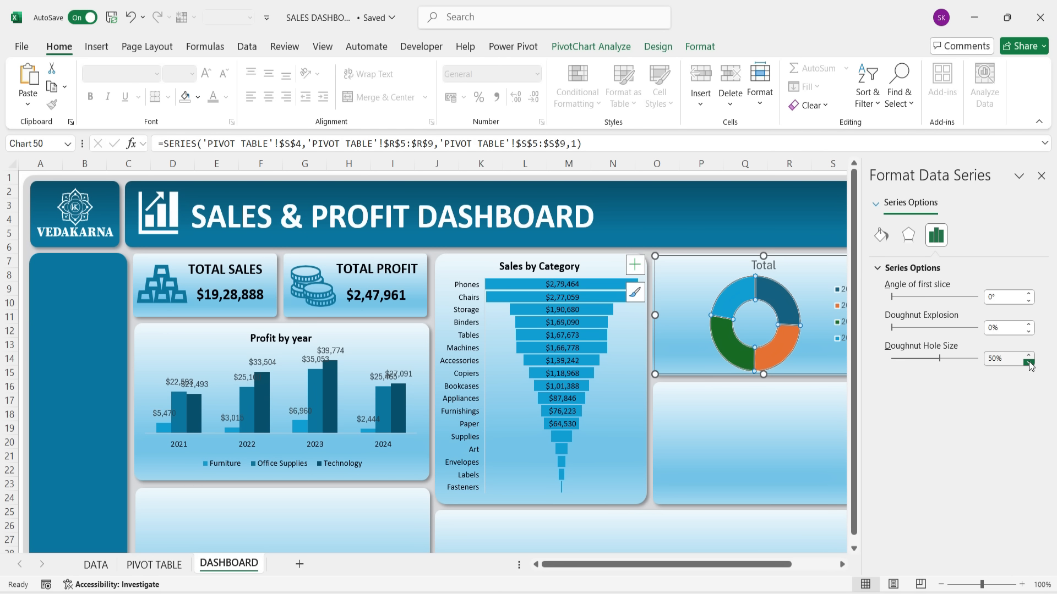
pyautogui.click(771, 301)
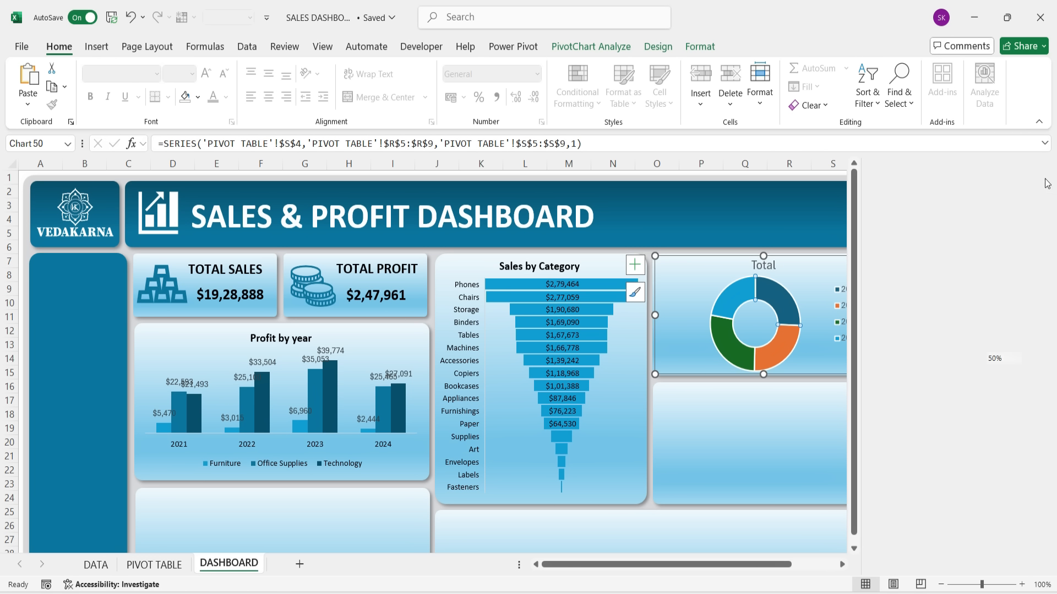
pyautogui.click(913, 331)
pyautogui.click(744, 299)
pyautogui.click(700, 47)
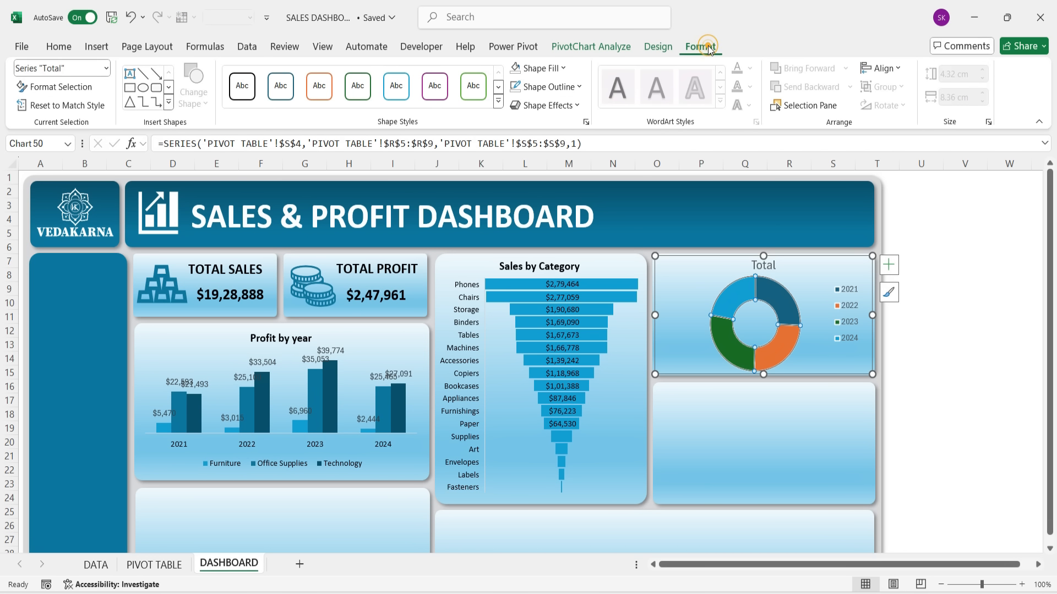
pyautogui.click(919, 317)
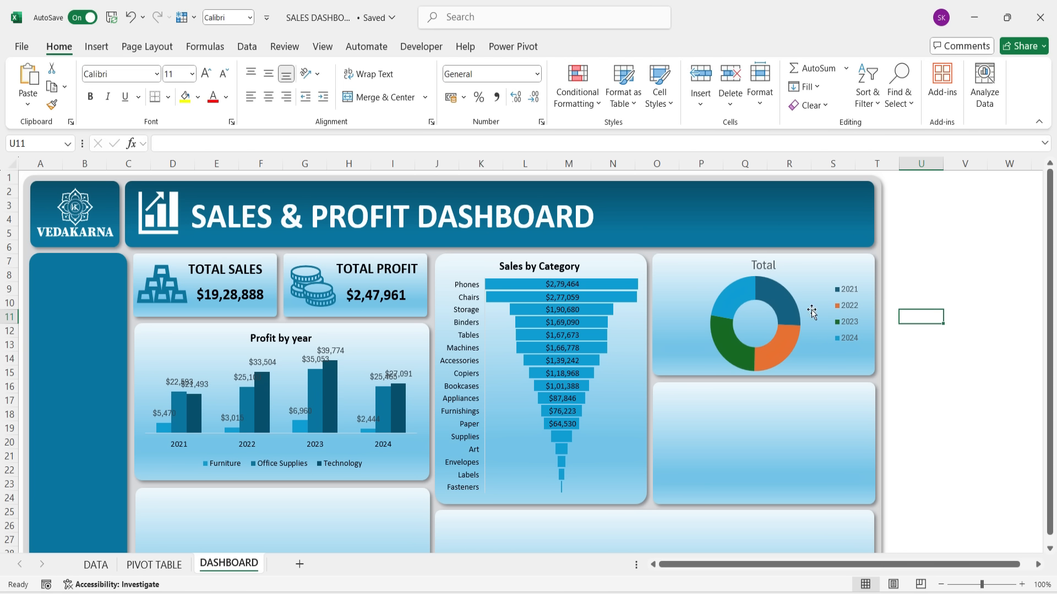
# Step: Pull the individual year slices of the doughnut slightly apart so narrow gaps separate them
pyautogui.click(778, 299)
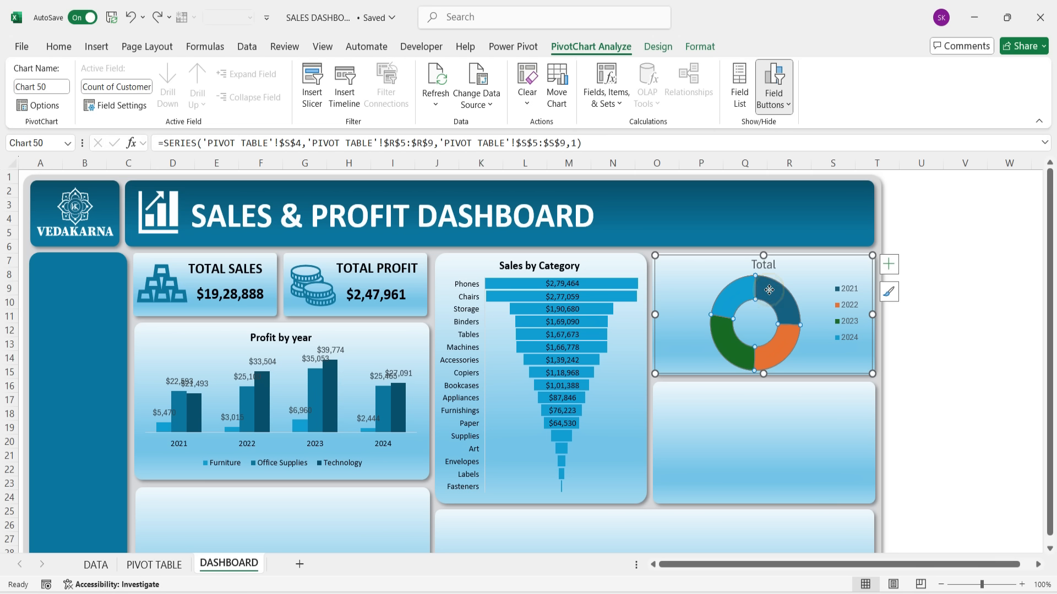
pyautogui.click(738, 296)
pyautogui.click(719, 339)
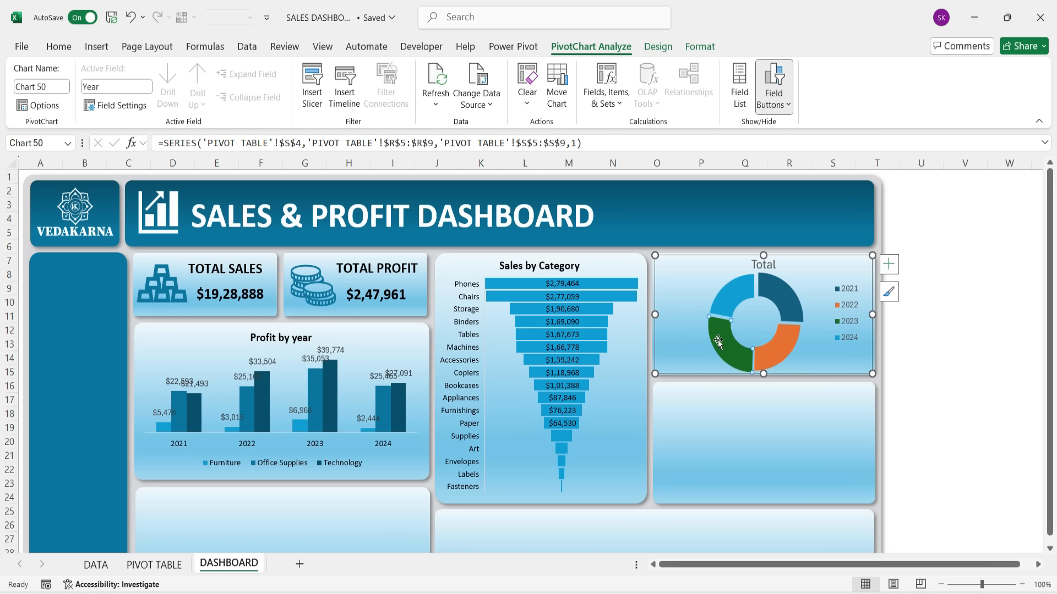
pyautogui.click(786, 343)
pyautogui.click(960, 335)
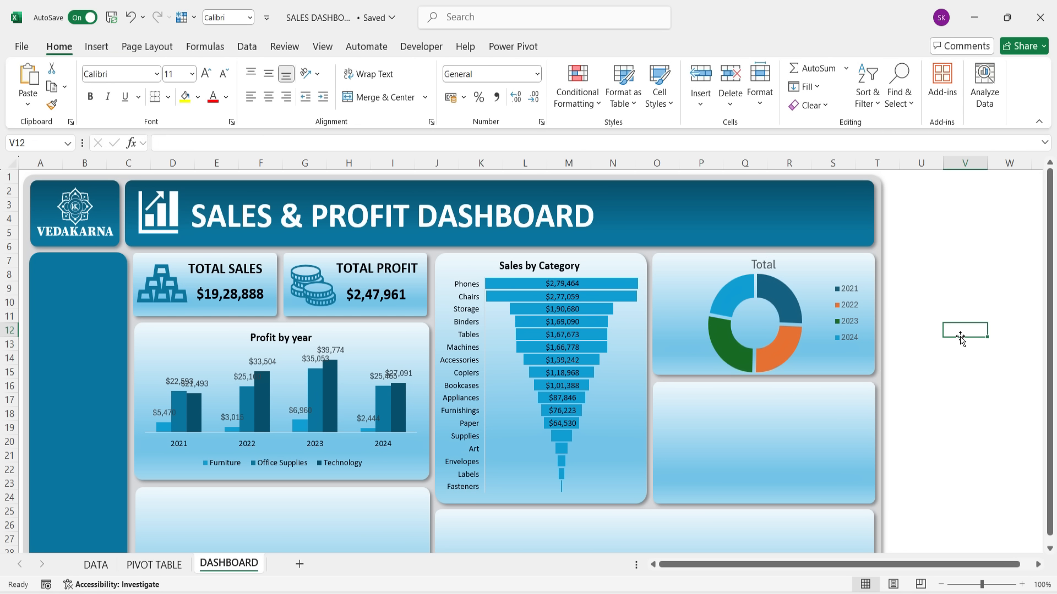
# Step: Fill the doughnut's 2024 slice with a light turquoise tint and the 2021 slice with Turquoise, Accent 4
pyautogui.click(727, 300)
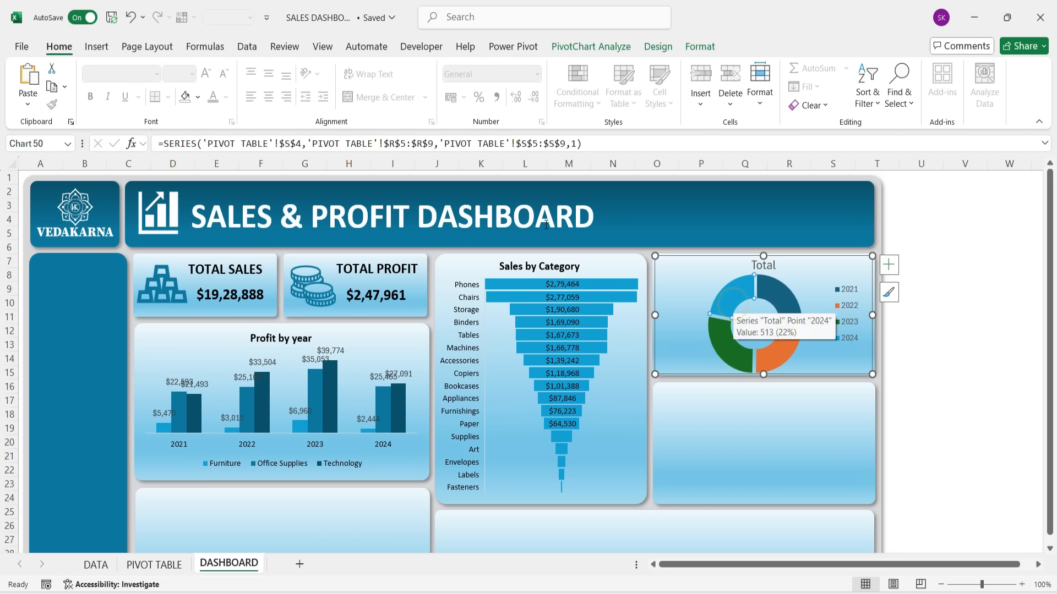
pyautogui.click(198, 99)
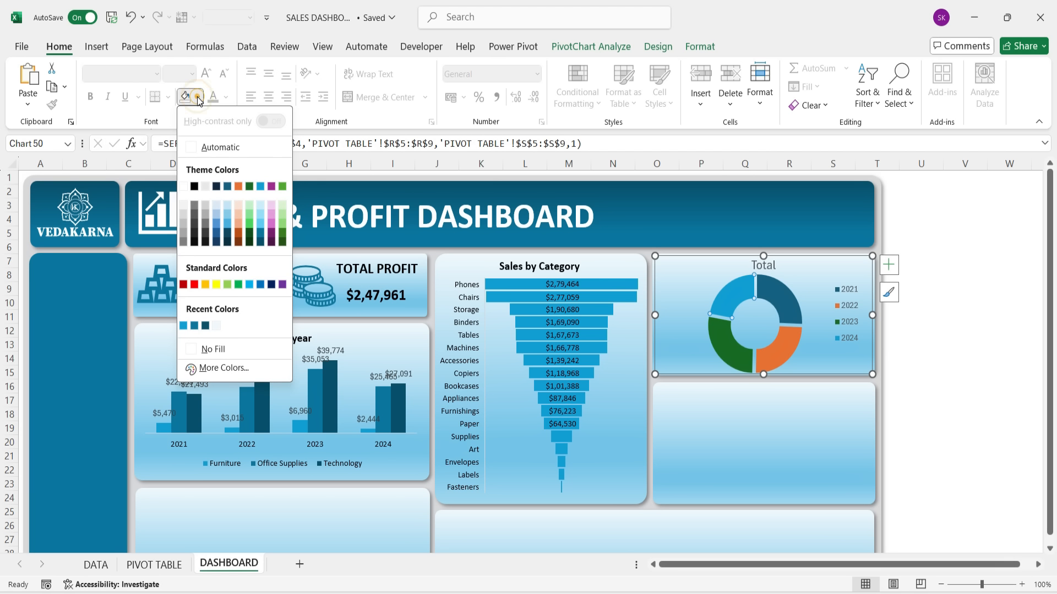
pyautogui.click(260, 213)
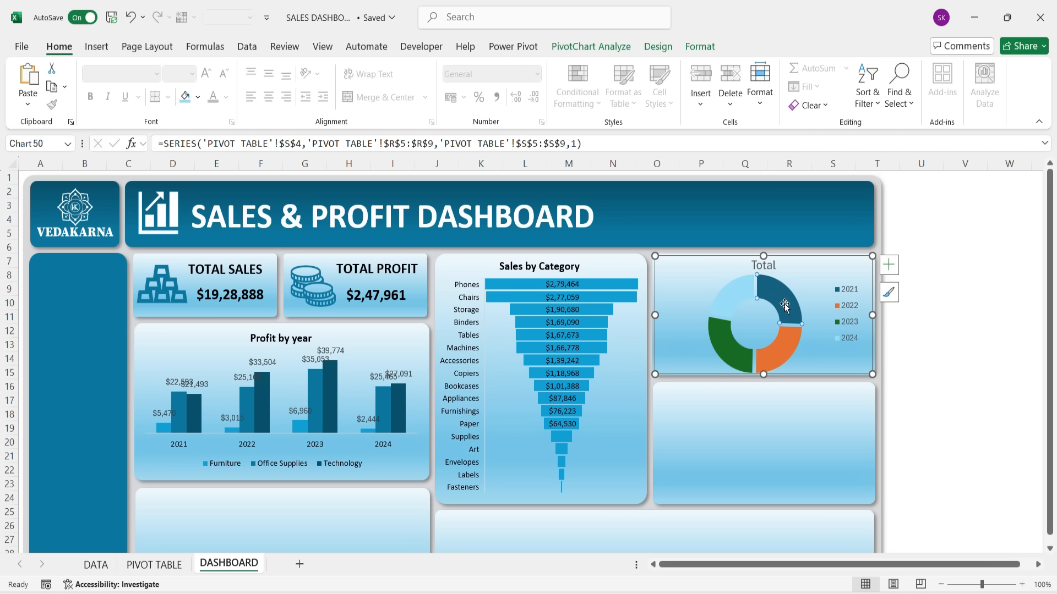
pyautogui.click(199, 97)
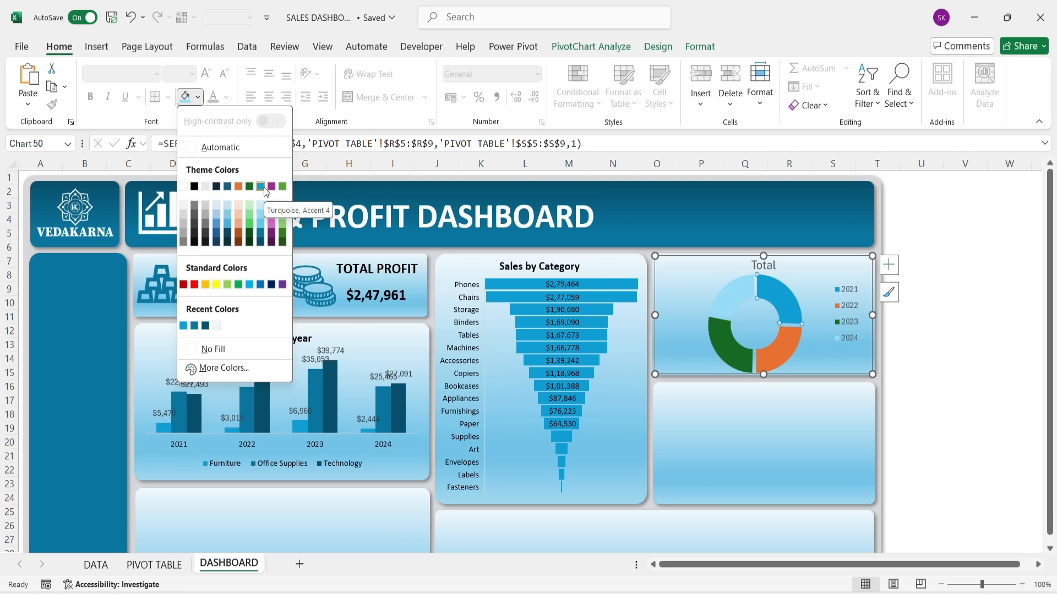
pyautogui.click(262, 187)
# Step: Fill the doughnut's 2023 slice with the darkest turquoise shade and the 2022 slice with the next lighter dark turquoise shade
pyautogui.click(737, 347)
pyautogui.click(199, 98)
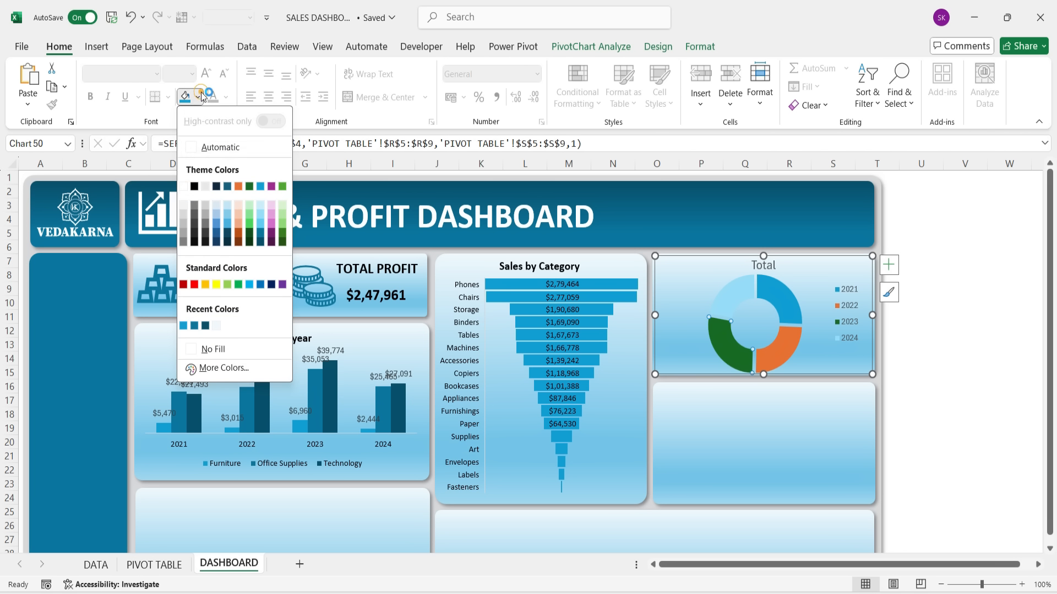
pyautogui.click(261, 243)
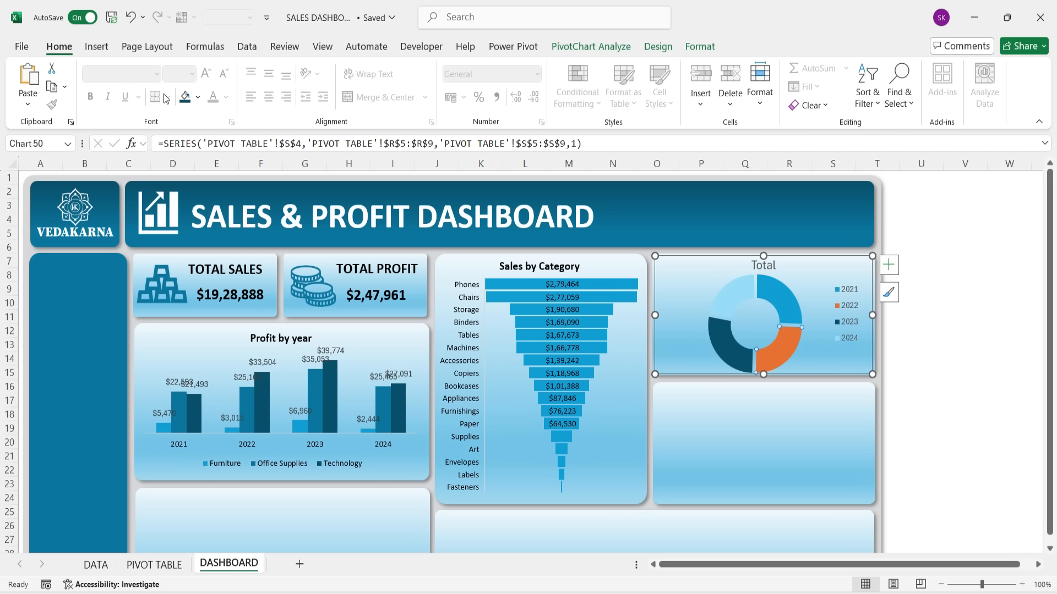
pyautogui.click(199, 97)
pyautogui.click(258, 231)
pyautogui.click(798, 376)
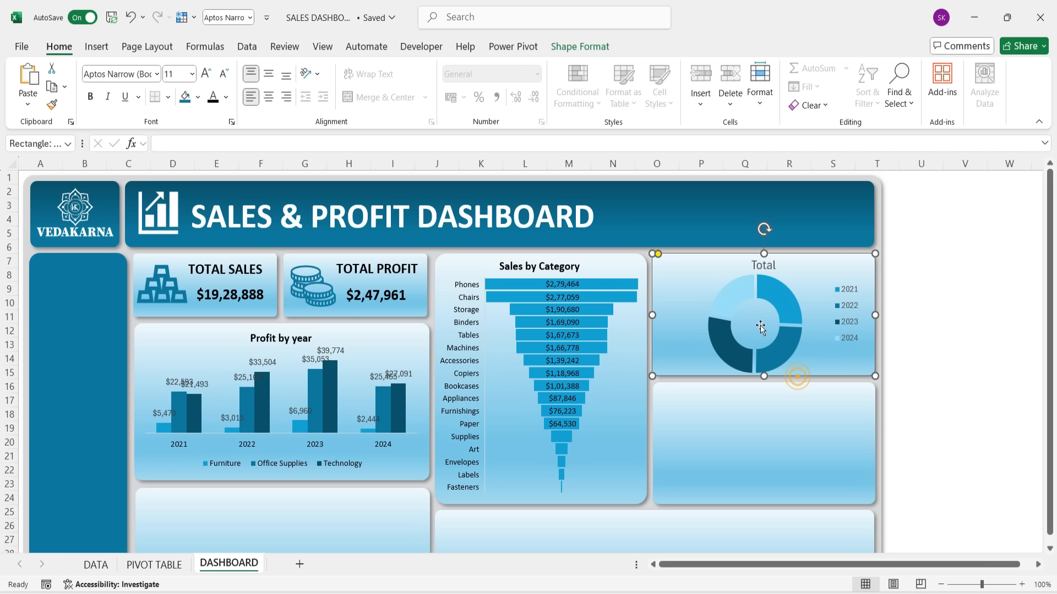
# Step: Apply the first Outer shadow preset to the whole doughnut series
pyautogui.click(735, 290)
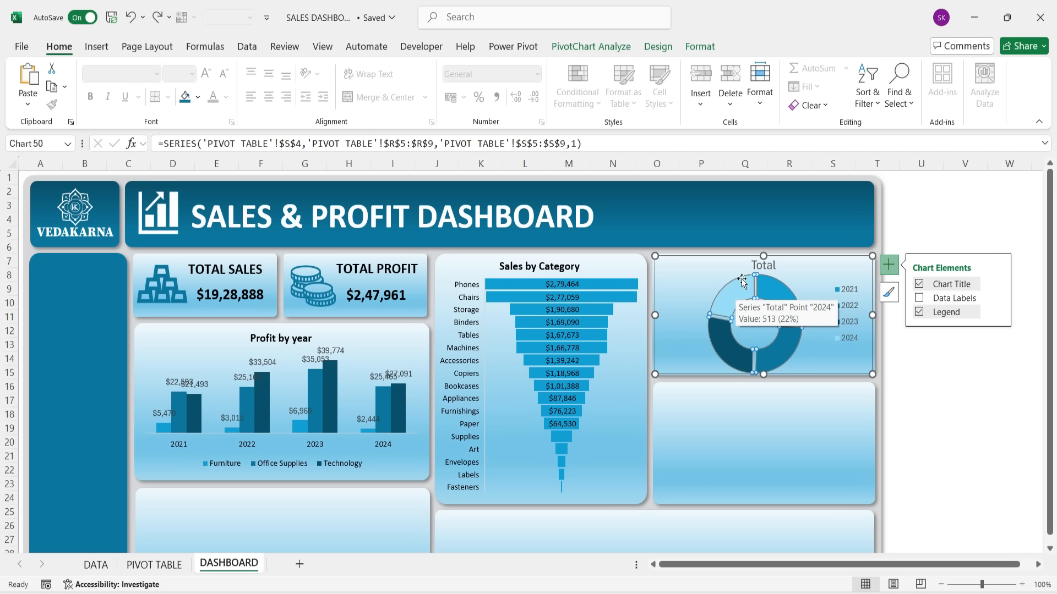
pyautogui.click(700, 46)
pyautogui.click(547, 105)
pyautogui.moveTo(572, 163)
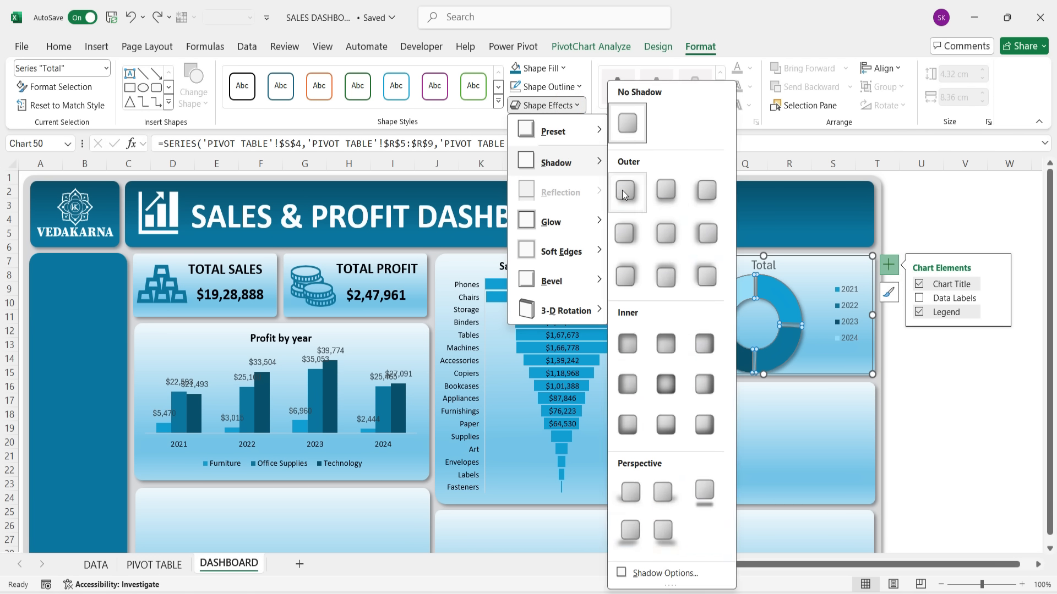
pyautogui.click(624, 193)
pyautogui.click(794, 355)
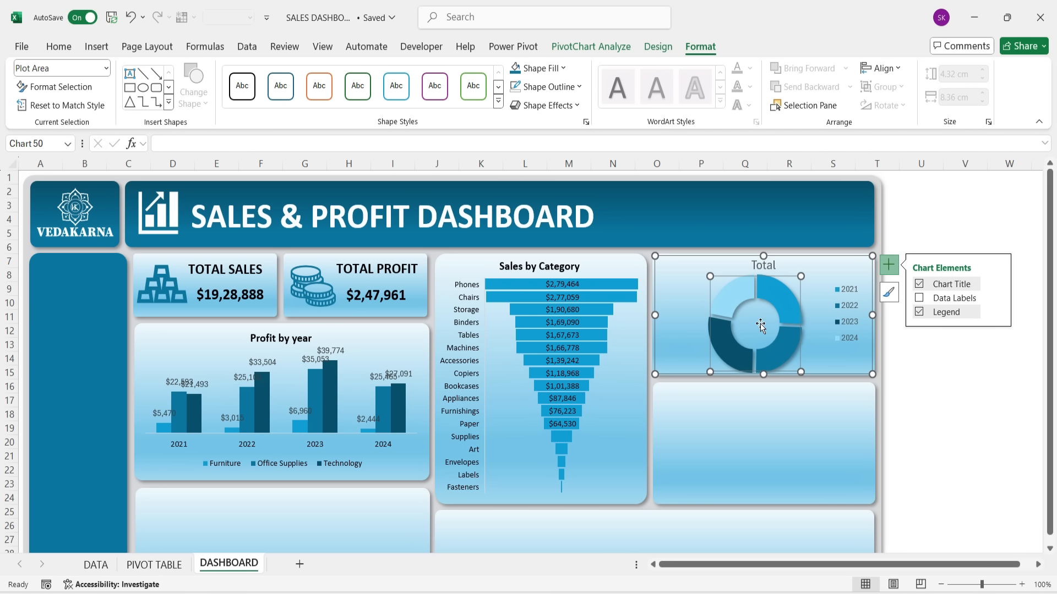
# Step: Add data labels to the doughnut chart and color the 2023 slice's label white
pyautogui.click(919, 299)
pyautogui.click(728, 355)
pyautogui.click(728, 355)
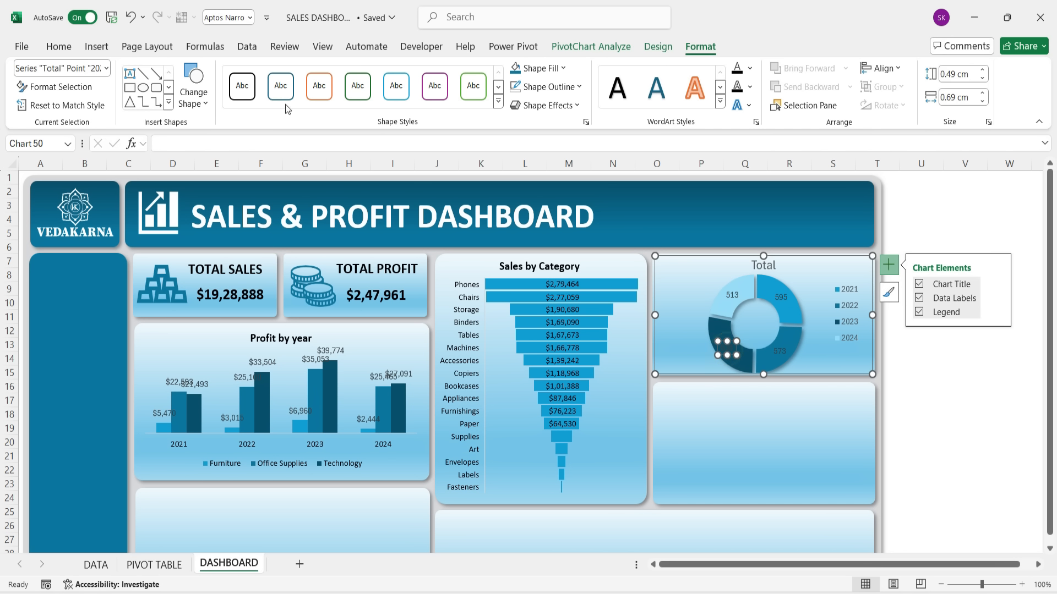
pyautogui.click(59, 47)
pyautogui.click(227, 97)
pyautogui.click(212, 186)
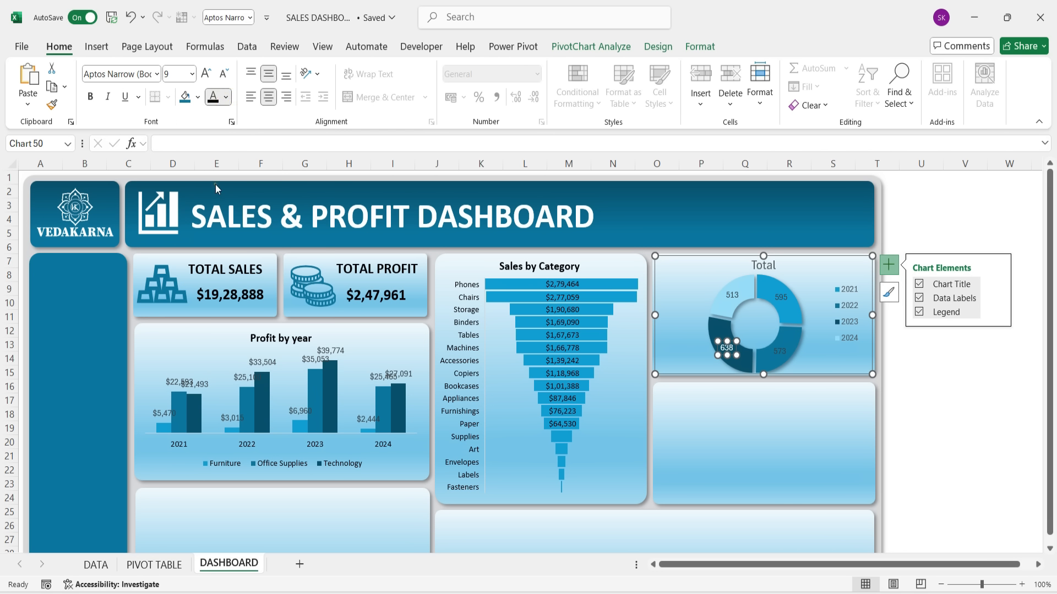
pyautogui.click(721, 413)
pyautogui.click(903, 312)
# Step: Change the doughnut chart's title to "Customer Count"
pyautogui.click(758, 266)
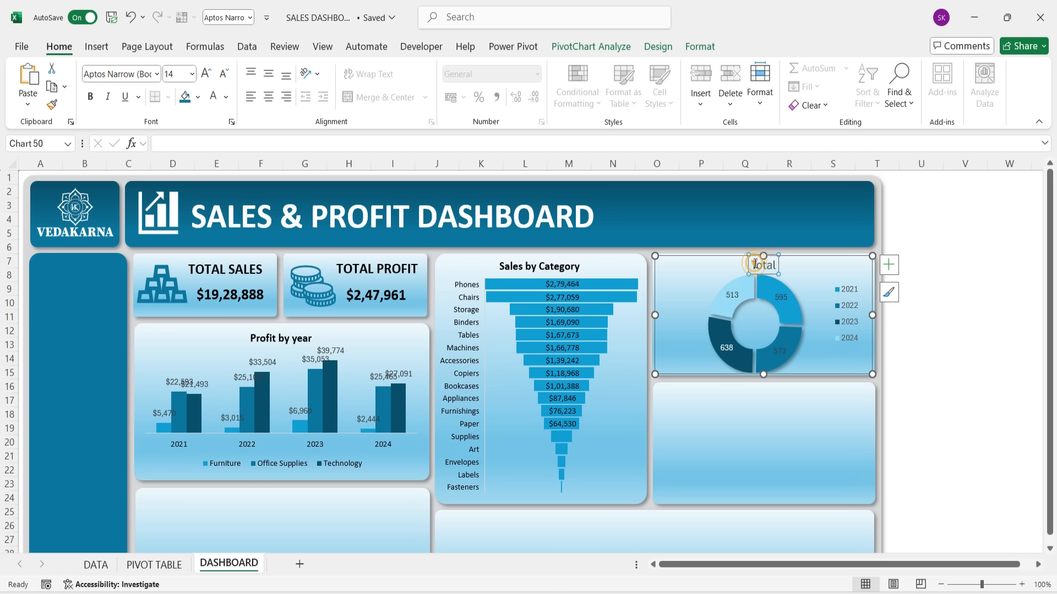
pyautogui.doubleClick(758, 267)
pyautogui.write('C')
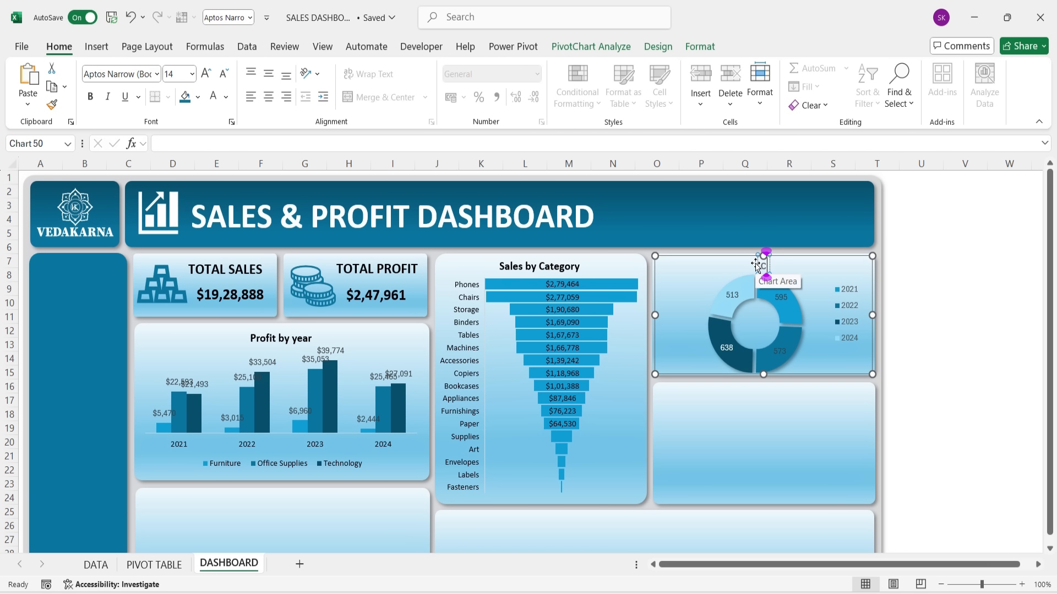
pyautogui.write('ustomer')
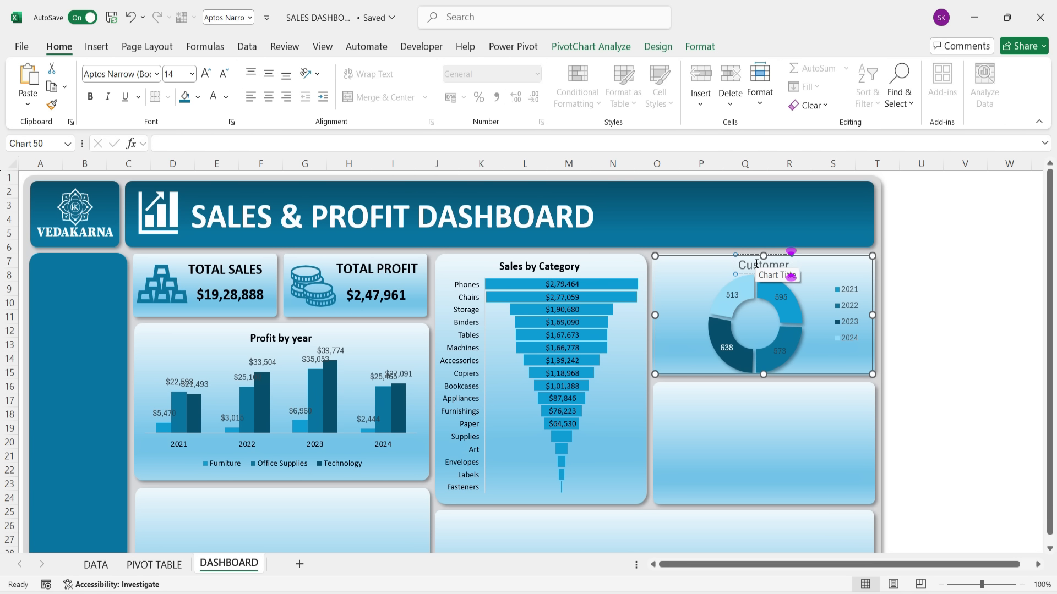
pyautogui.write(' Cou')
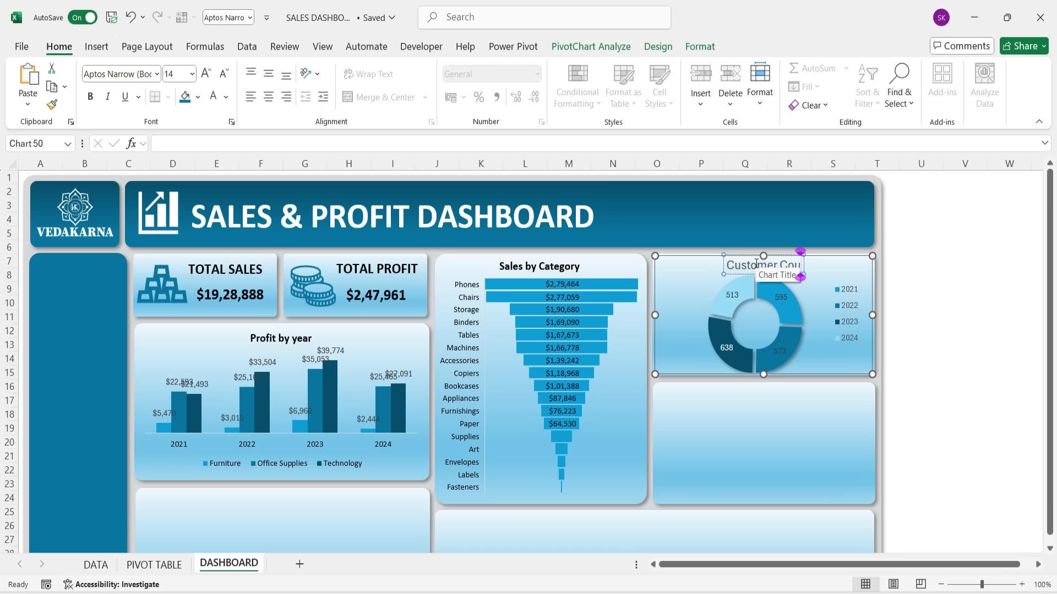
pyautogui.write('nt')
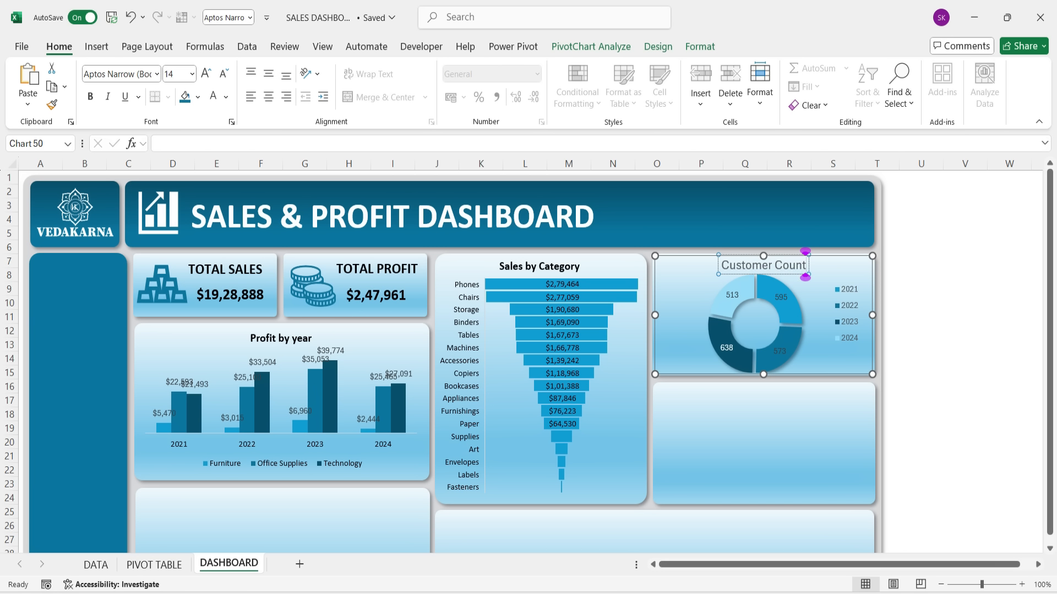
# Step: Format the "Customer Count" title as Calibri, size 12, bold and black, and move it to sit centered above the ring
pyautogui.doubleClick(776, 268)
pyautogui.tripleClick(776, 268)
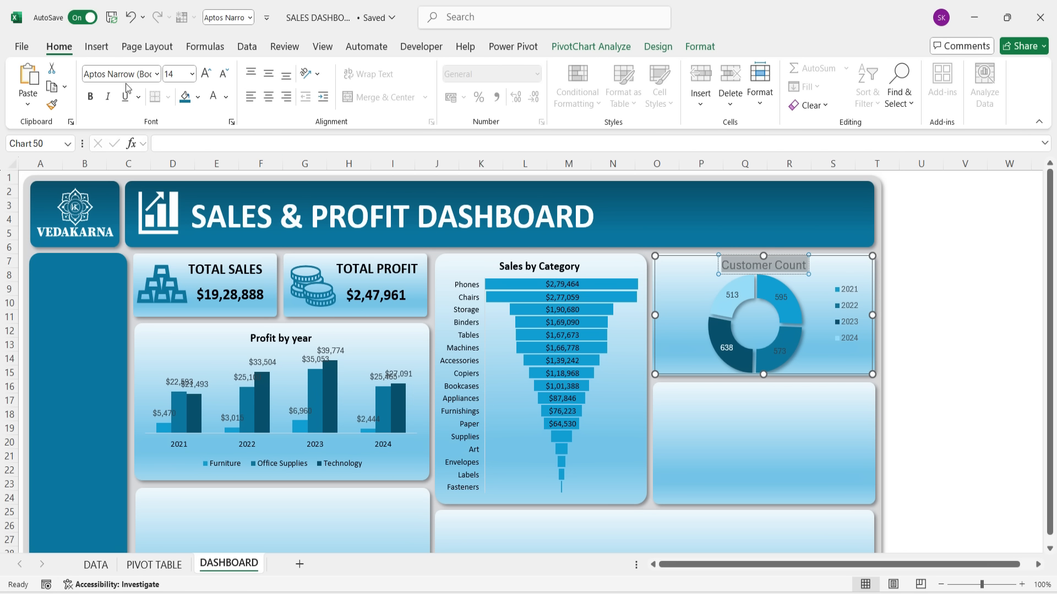
pyautogui.click(118, 74)
pyautogui.write('Calibri')
pyautogui.press('Return')
pyautogui.click(193, 76)
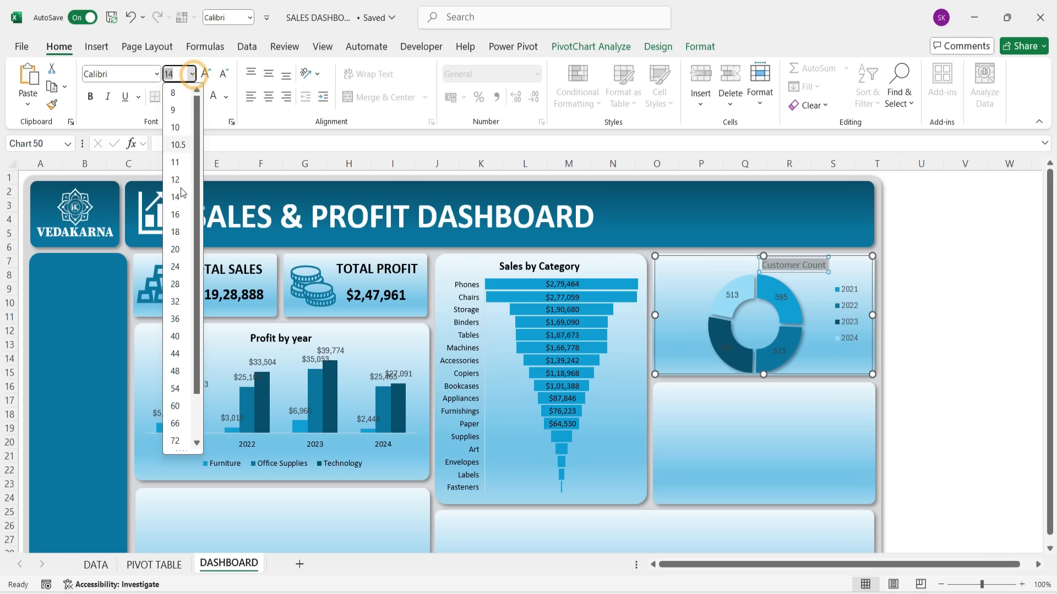
pyautogui.click(177, 191)
pyautogui.click(192, 75)
pyautogui.click(175, 179)
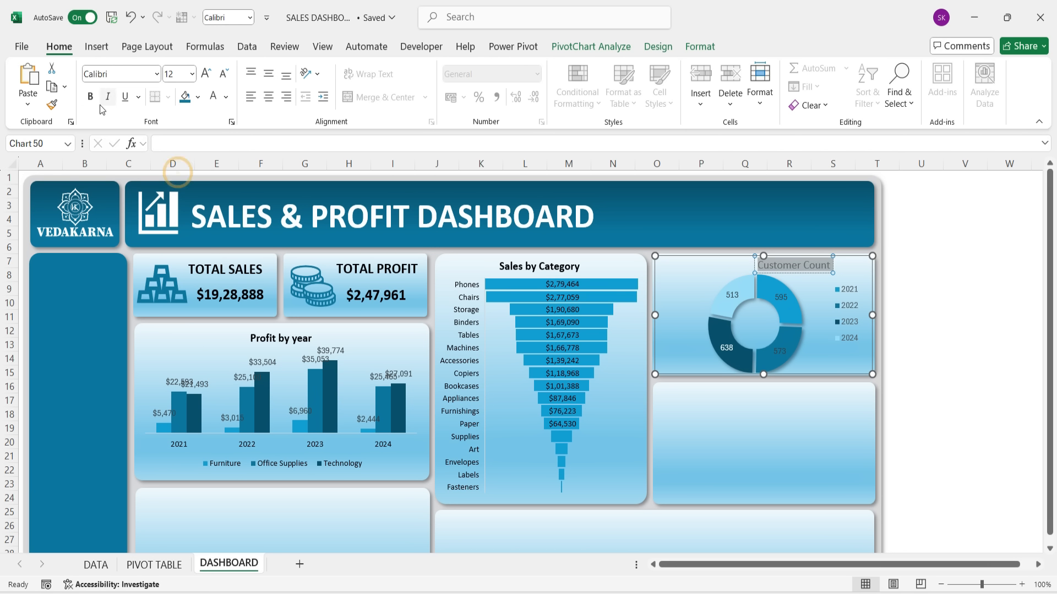
pyautogui.click(91, 96)
pyautogui.click(226, 97)
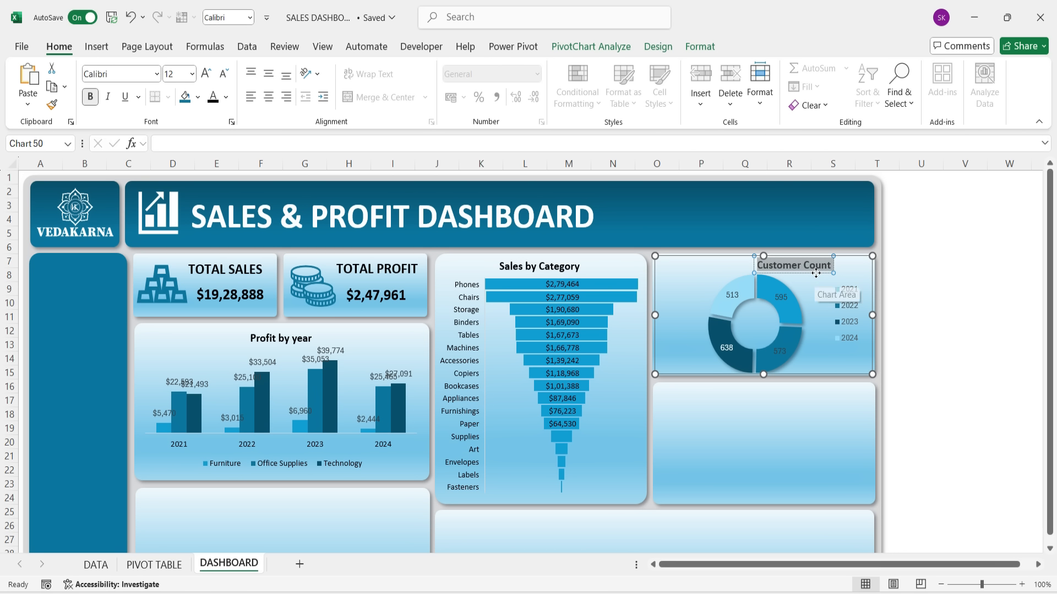
pyautogui.moveTo(816, 273); pyautogui.dragTo(774, 272)
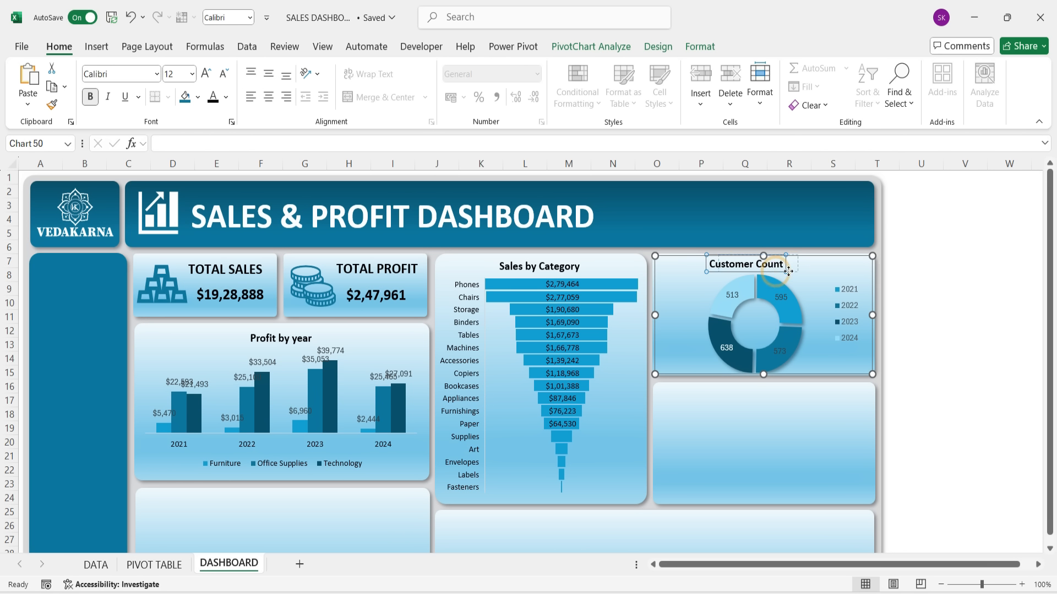
pyautogui.click(924, 344)
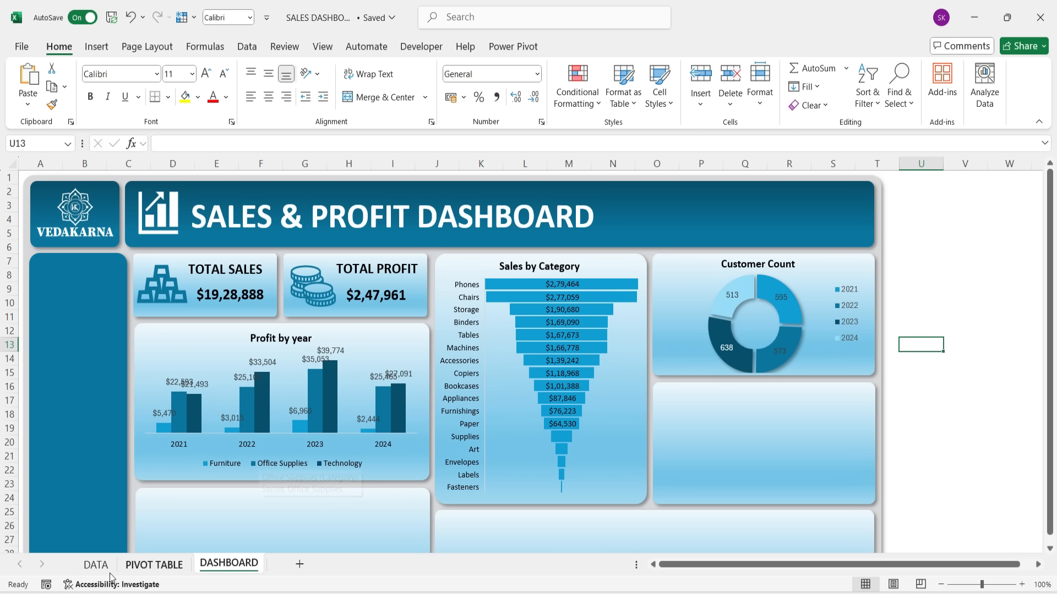
# Step: Insert a filled map chart from the selected State and Sales columns (X and Y) on the PIVOT TABLE sheet
pyautogui.scroll(-1, 417, 433)
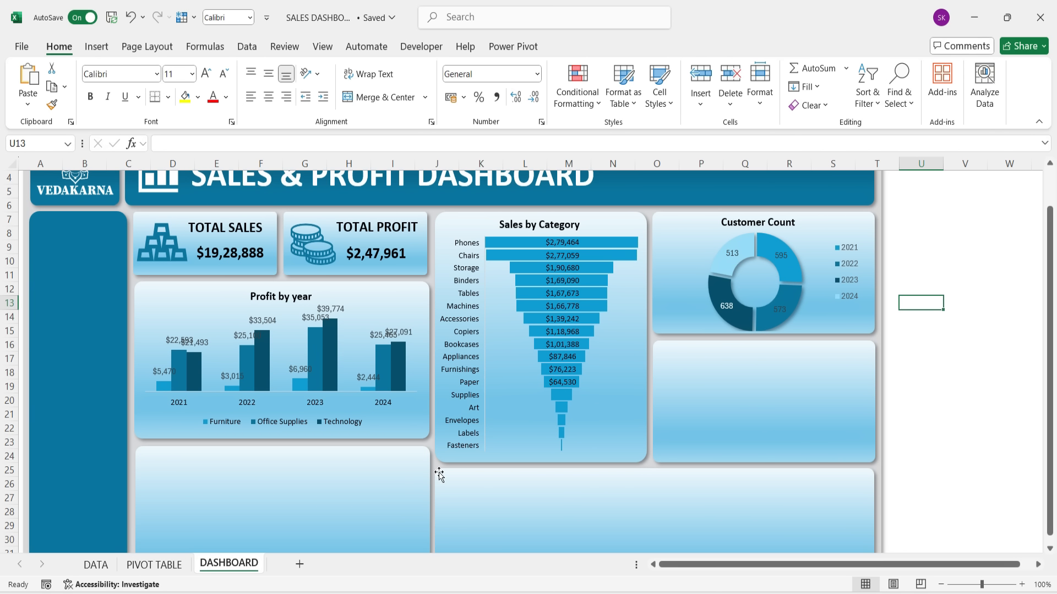
pyautogui.click(796, 360)
pyautogui.scroll(1, 651, 378)
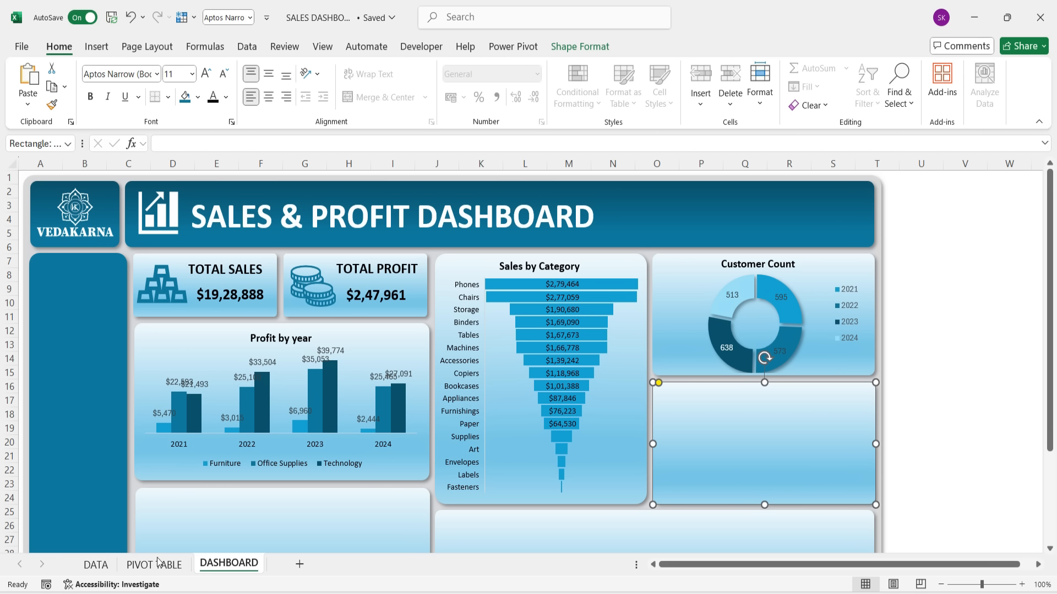
pyautogui.click(174, 565)
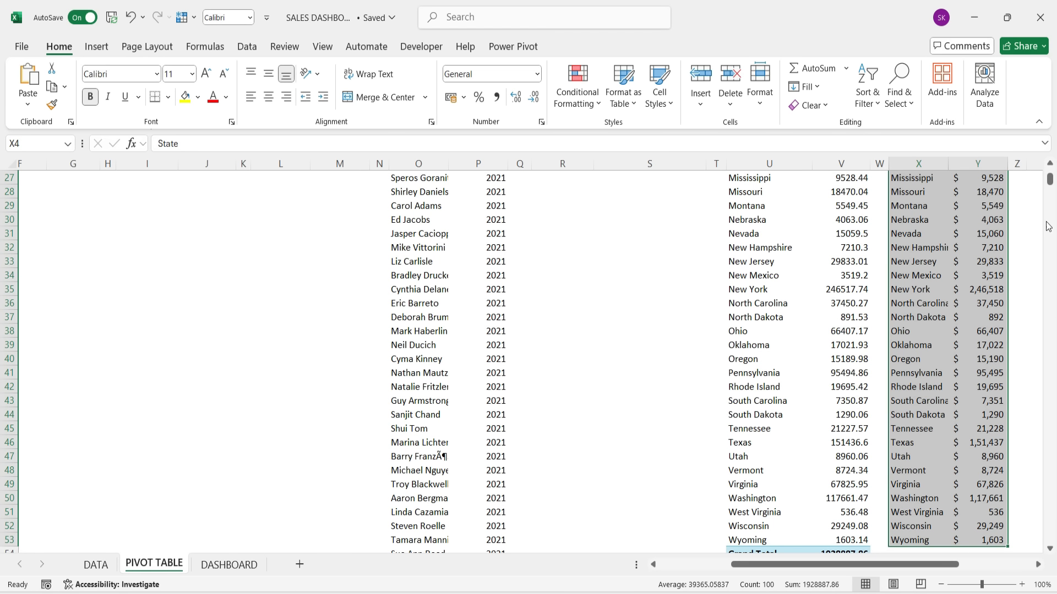
pyautogui.moveTo(1051, 183); pyautogui.dragTo(1051, 175)
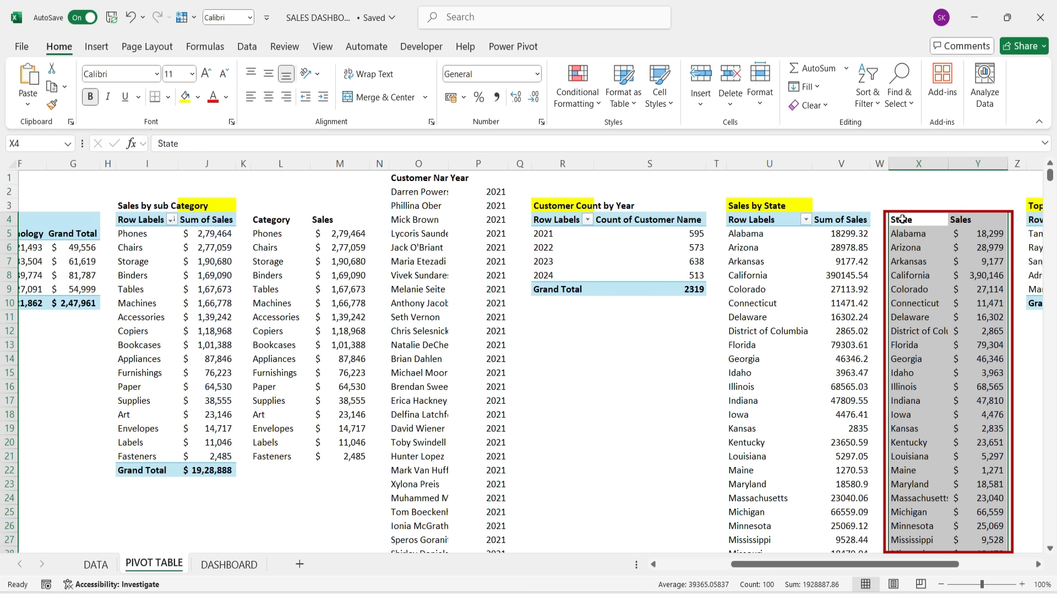
pyautogui.scroll(-9, 847, 208)
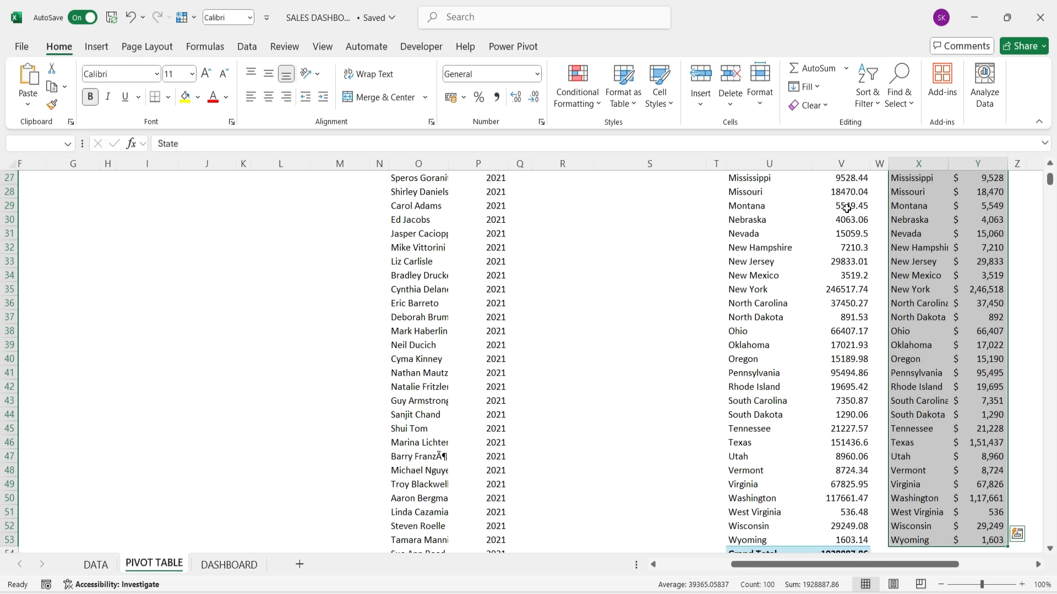
pyautogui.click(96, 46)
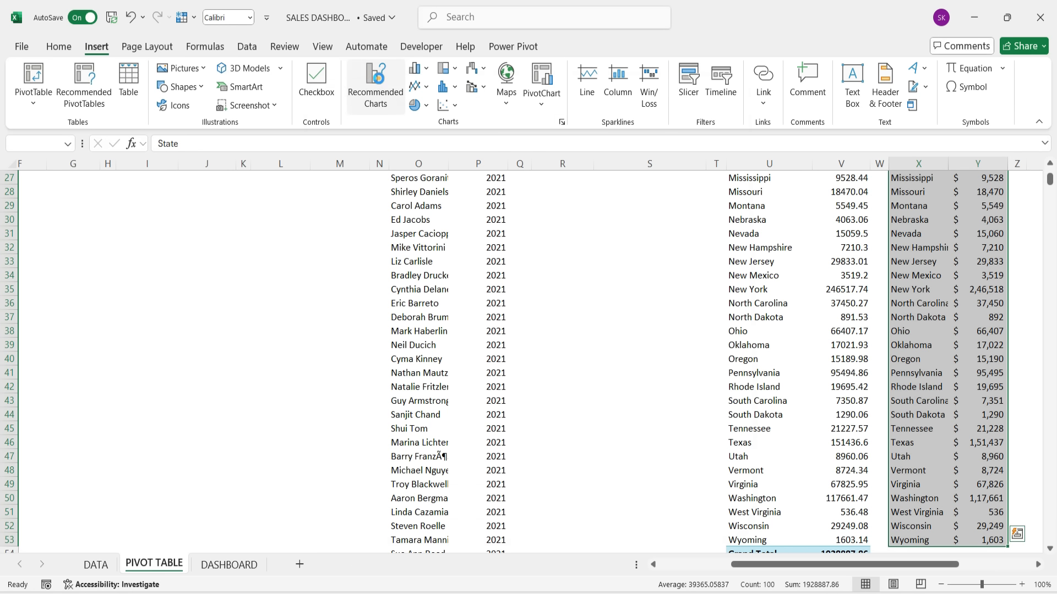
pyautogui.click(376, 88)
pyautogui.click(661, 497)
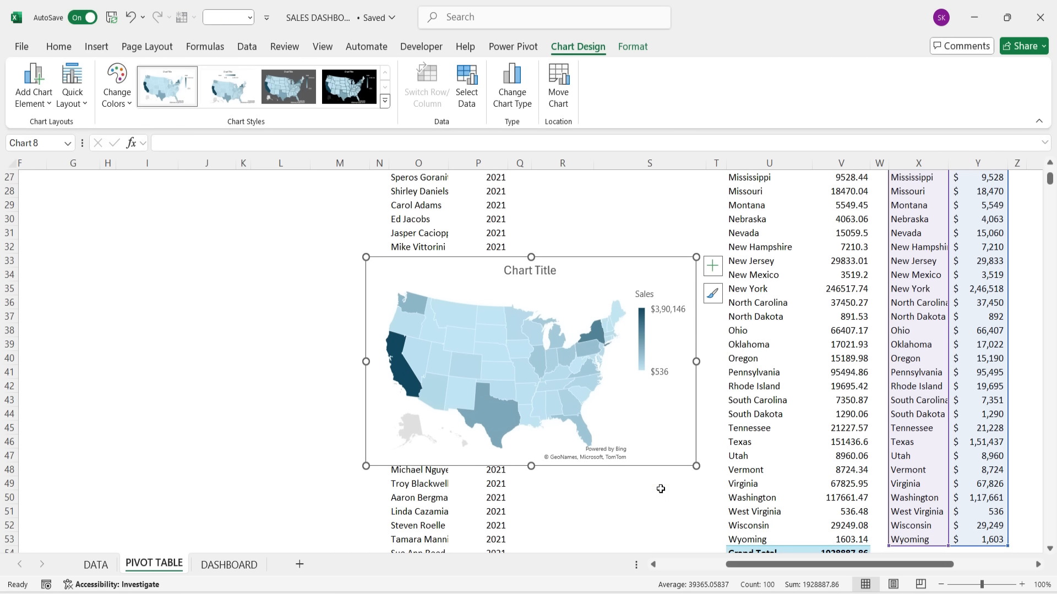
# Step: Move the map chart to the DASHBOARD sheet, shrink it to about 8.28 x 4.91 cm and place it on the empty panel below Customer Count
pyautogui.hotkey('ctrl', 'x')
pyautogui.click(248, 570)
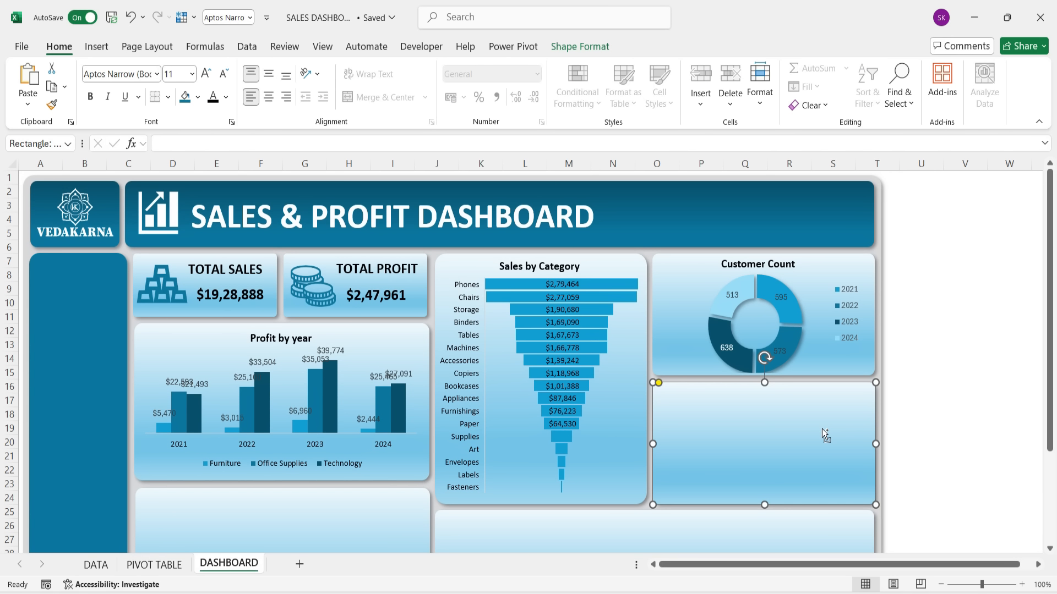
pyautogui.hotkey('ctrl', 'v')
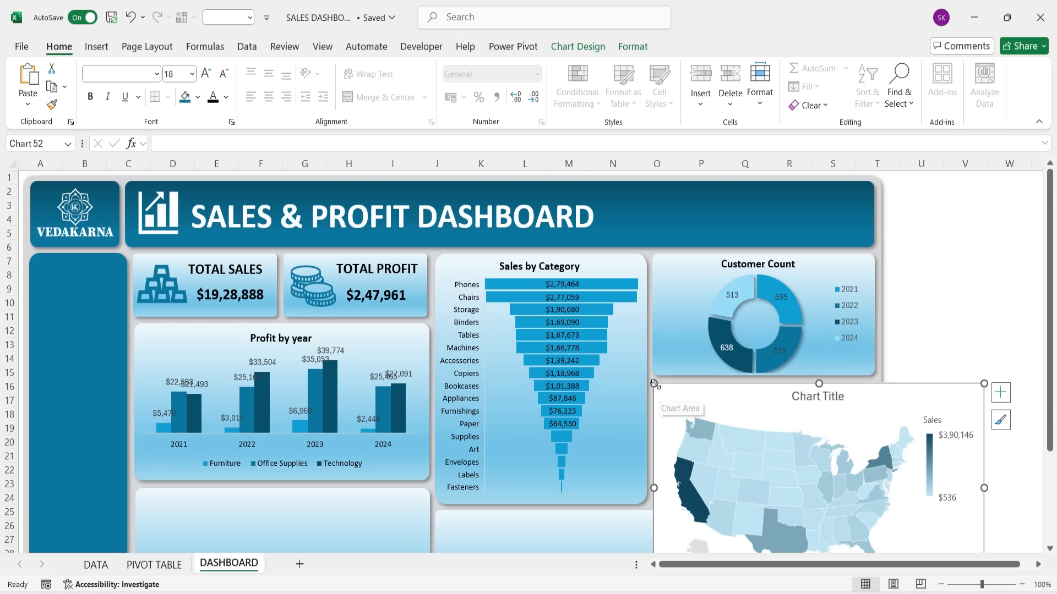
pyautogui.moveTo(655, 385); pyautogui.dragTo(769, 457)
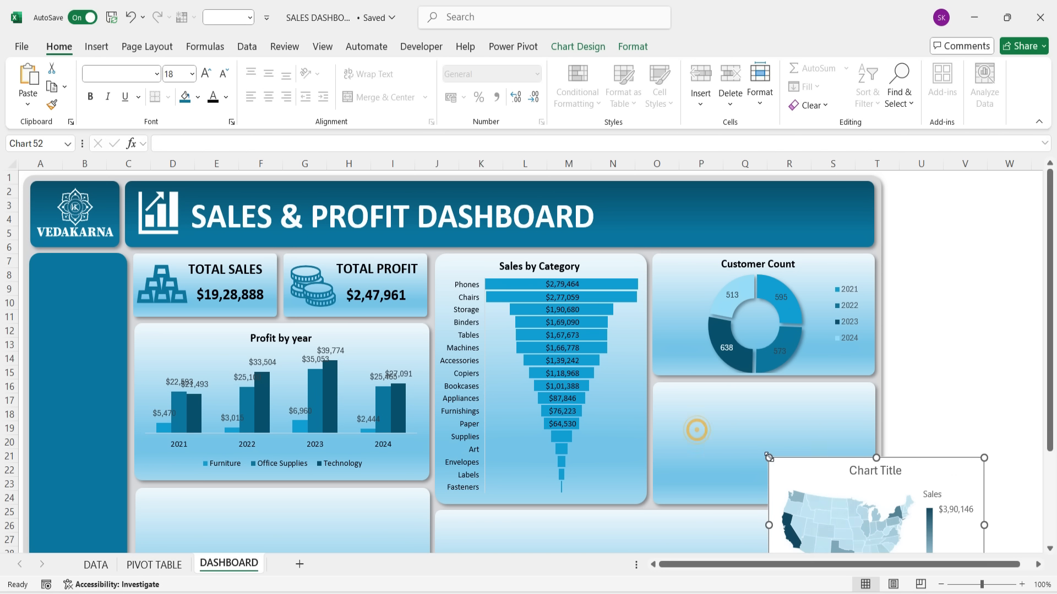
pyautogui.moveTo(923, 458); pyautogui.dragTo(809, 383)
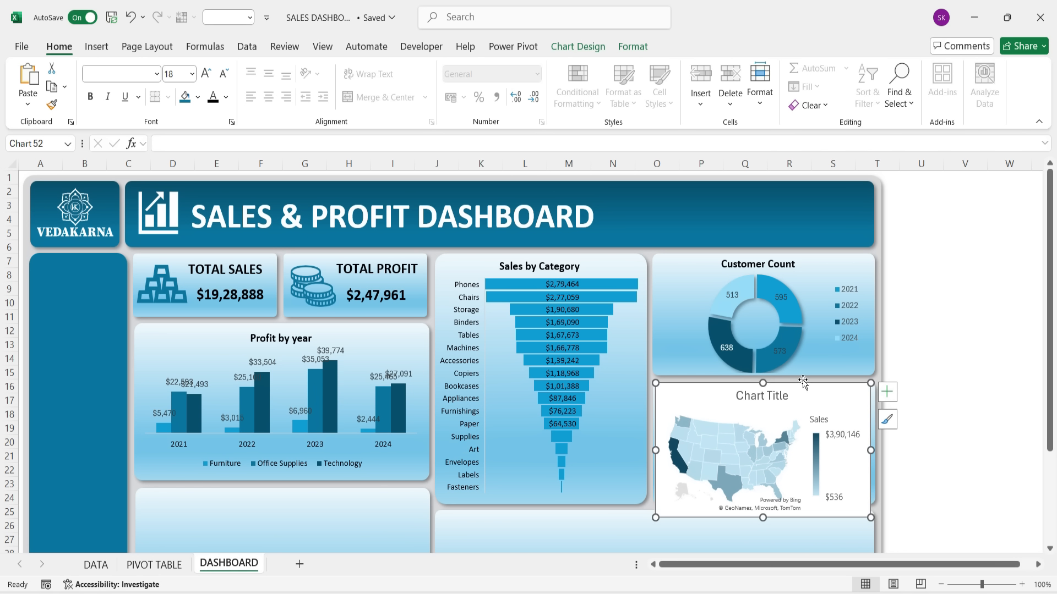
# Step: Remove the map chart's background fill and resize the chart to fit inside its panel
pyautogui.click(633, 47)
pyautogui.click(360, 68)
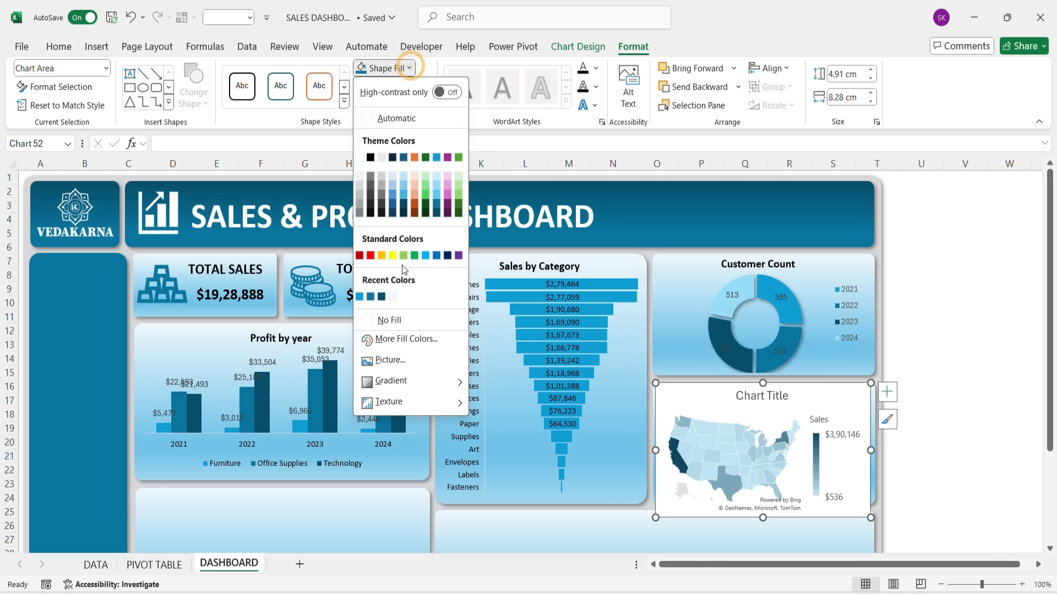
pyautogui.click(367, 317)
pyautogui.moveTo(870, 517); pyautogui.dragTo(875, 503)
pyautogui.click(930, 476)
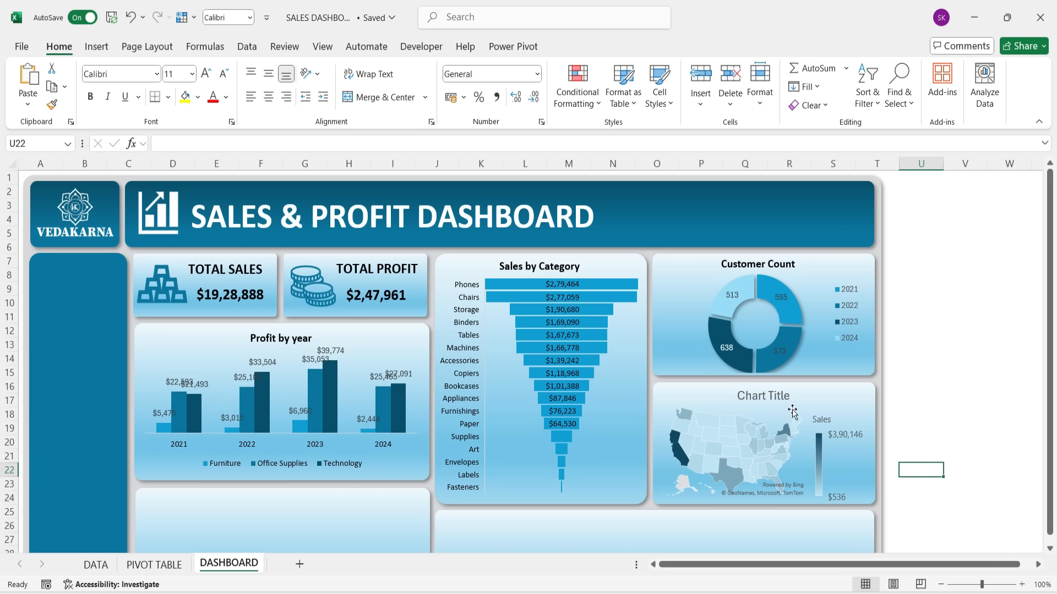
# Step: Change the map chart's title to "Sales by State"
pyautogui.click(765, 398)
pyautogui.doubleClick(763, 394)
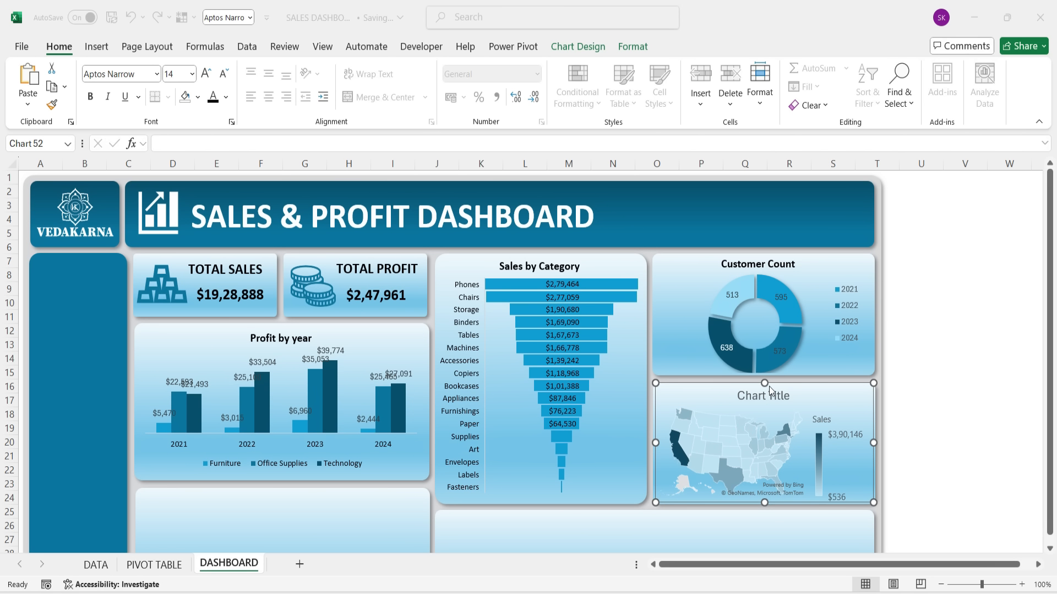
pyautogui.doubleClick(770, 394)
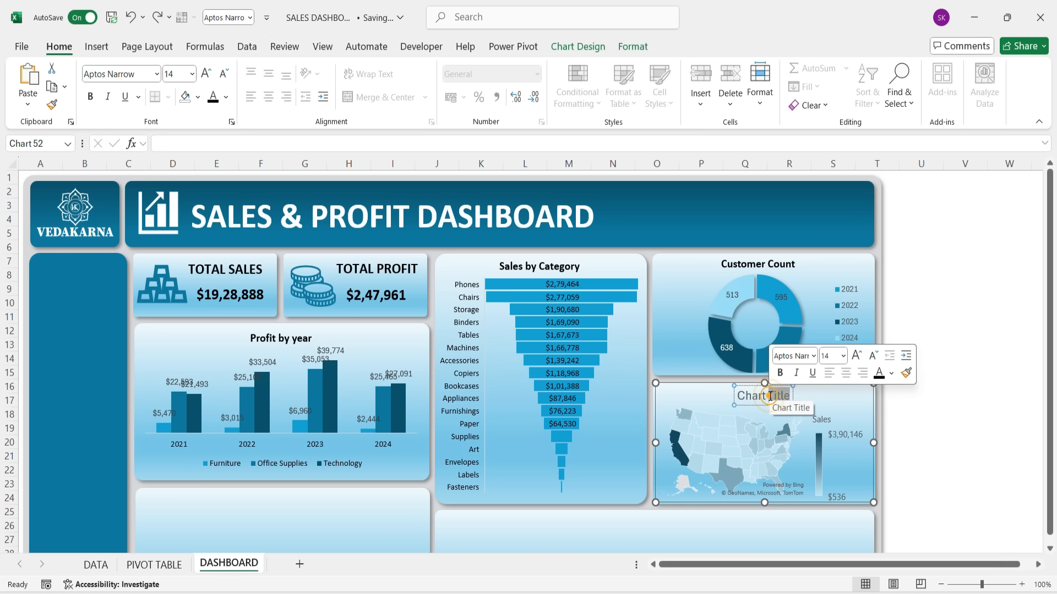
pyautogui.write('Sales by')
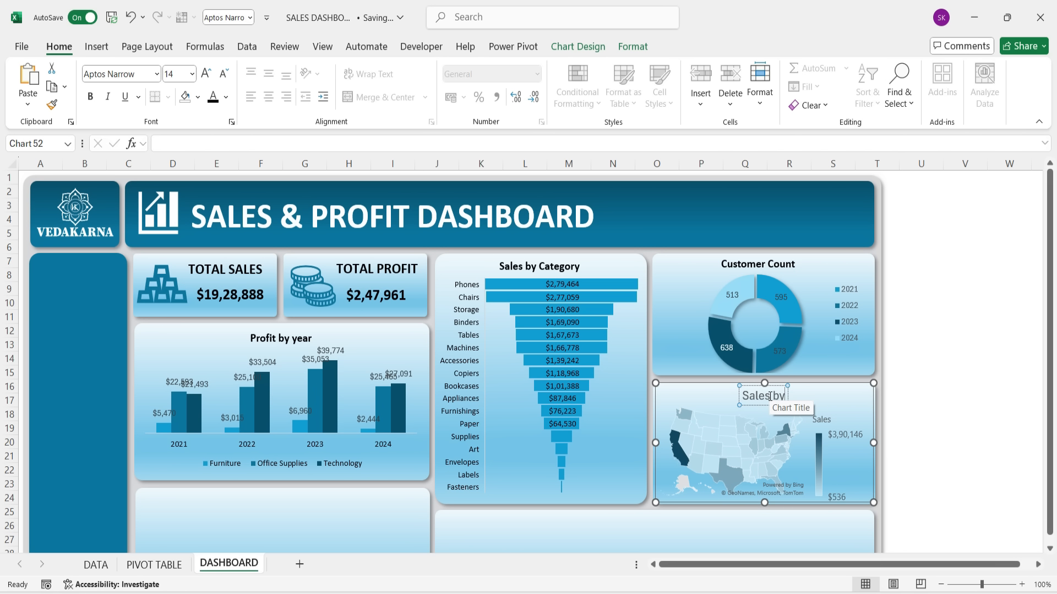
pyautogui.write(' State')
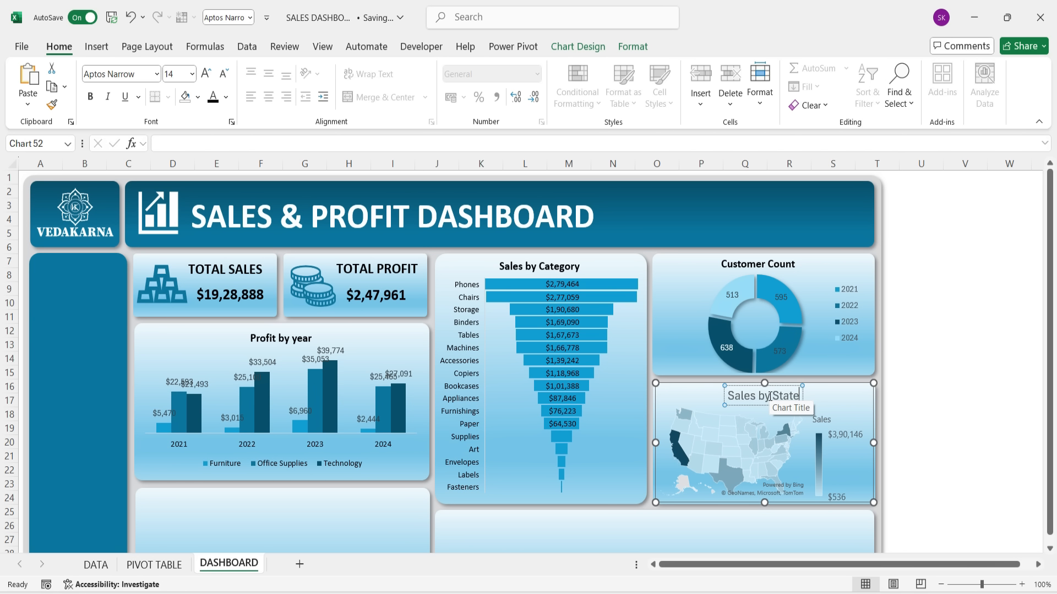
# Step: Format the "Sales by State" title as Calibri, size 12, bold and black
pyautogui.hotkey('ctrl', 'a')
pyautogui.click(124, 79)
pyautogui.write('Ca')
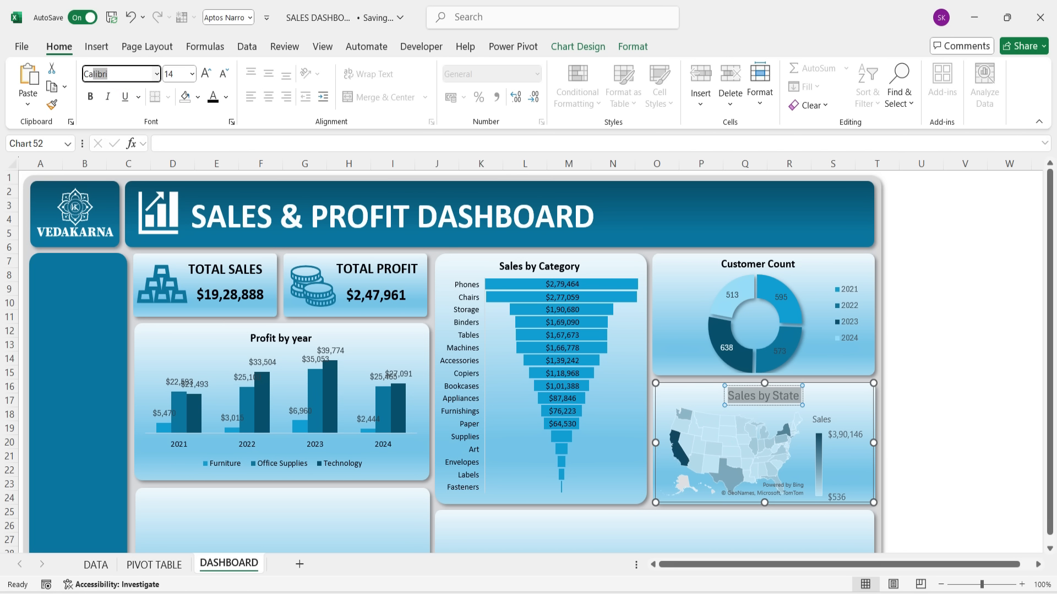
pyautogui.press('Return')
pyautogui.click(192, 74)
pyautogui.click(165, 182)
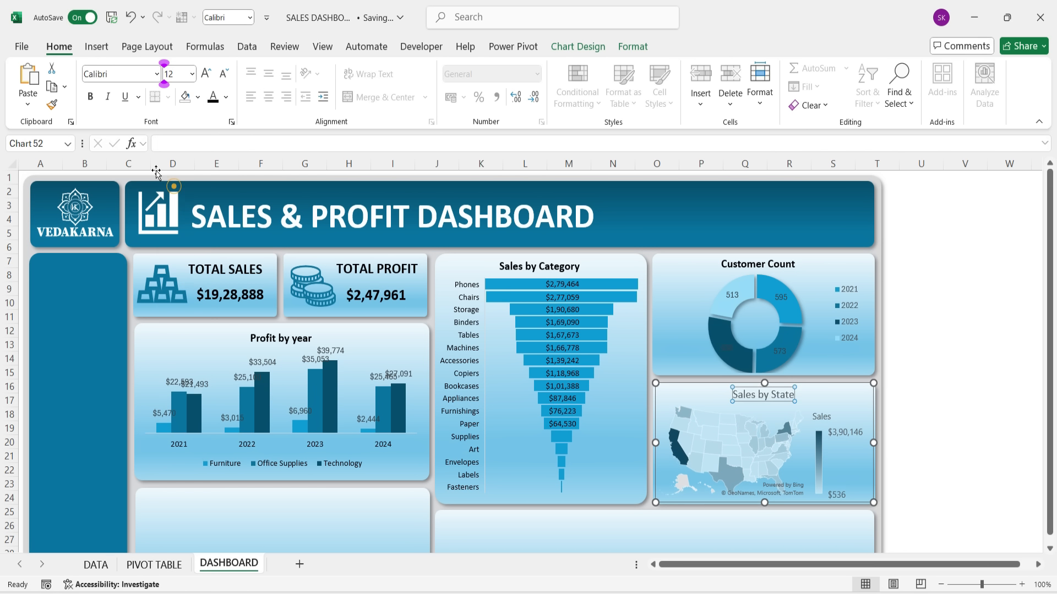
pyautogui.click(90, 96)
pyautogui.click(214, 102)
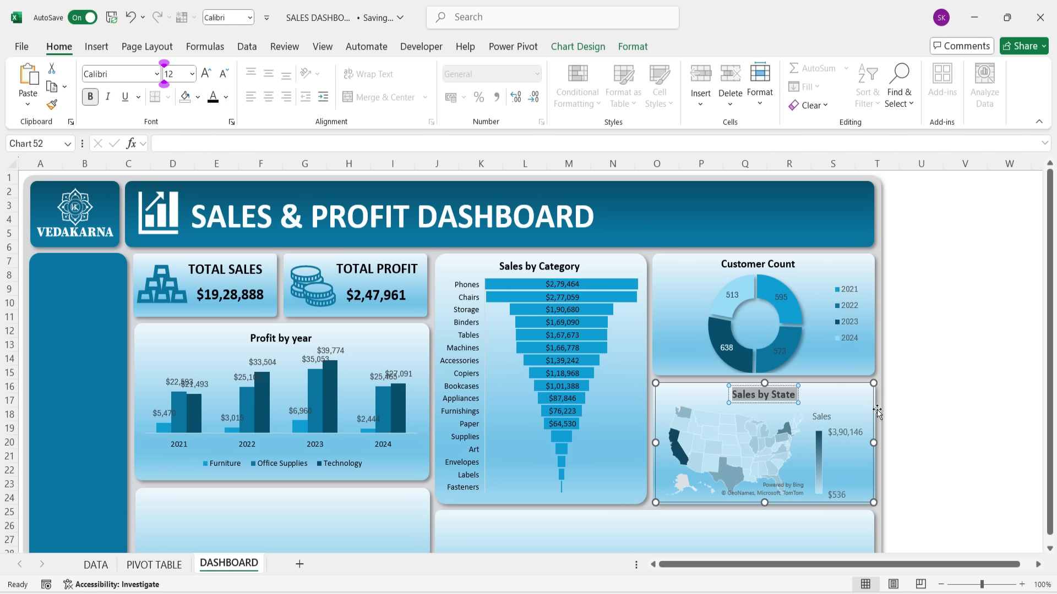
# Step: Apply the fourth preset chart style to the Sales by State map
pyautogui.click(793, 444)
pyautogui.click(578, 46)
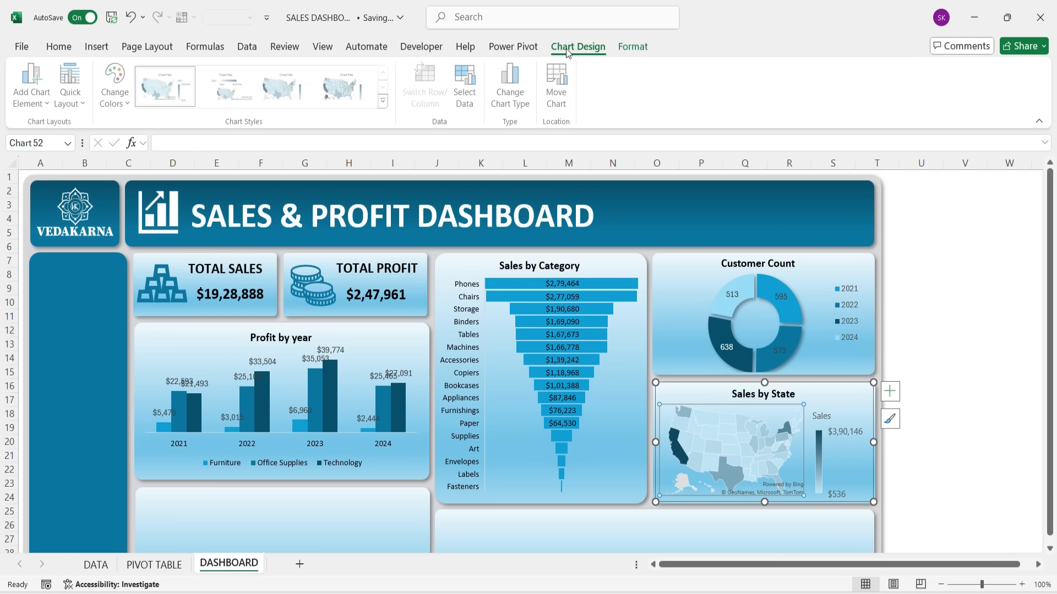
pyautogui.click(348, 90)
pyautogui.click(965, 358)
pyautogui.scroll(-1, 974, 389)
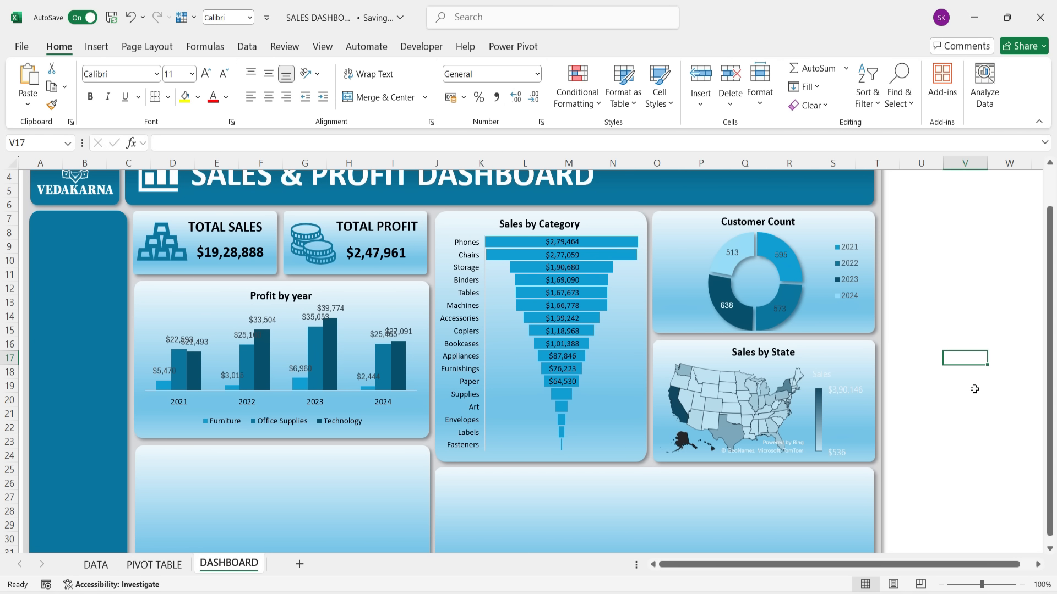
# Step: Set the legend text of the Sales by State map to black
pyautogui.click(254, 486)
pyautogui.scroll(-1, 255, 486)
pyautogui.scroll(2, 306, 534)
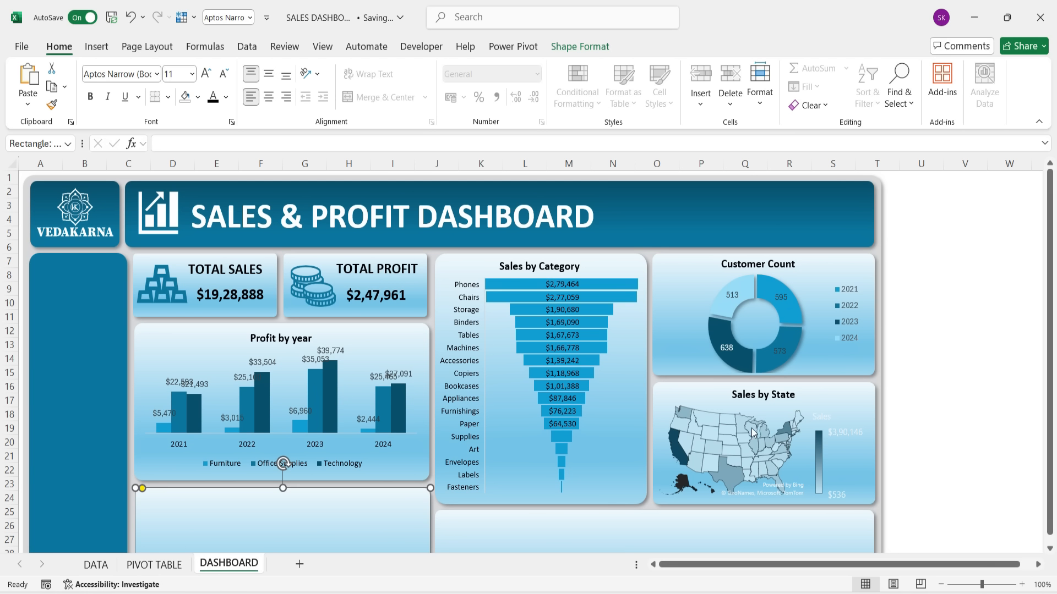
pyautogui.click(848, 427)
pyautogui.click(844, 427)
pyautogui.click(213, 98)
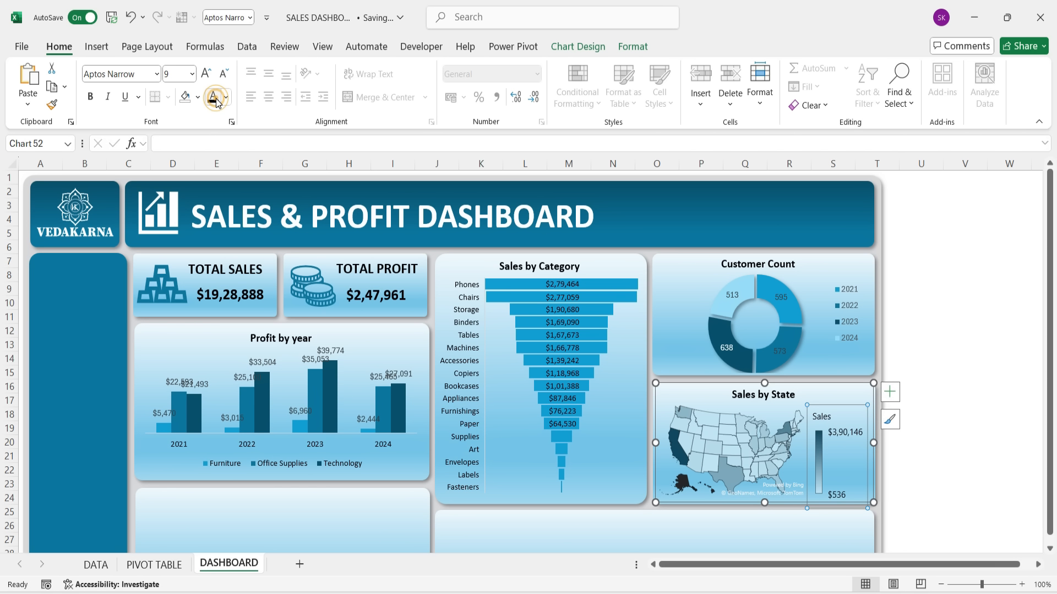
pyautogui.scroll(-2, 979, 418)
pyautogui.click(960, 421)
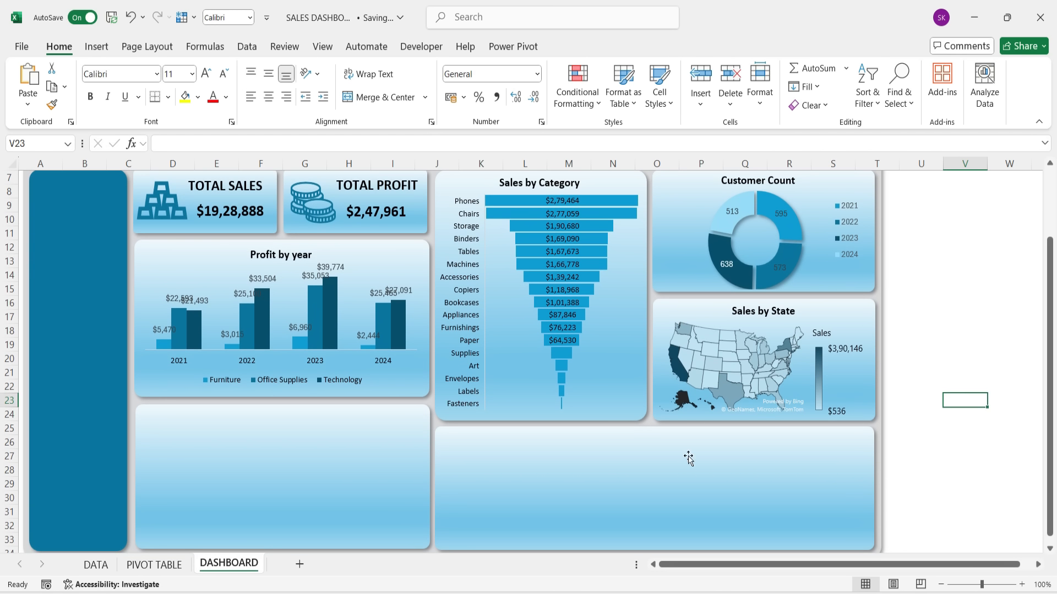
# Step: Insert a stacked bar chart from the Top 5 Customers Profit pivot table and place it clear of that table
pyautogui.click(203, 528)
pyautogui.click(247, 476)
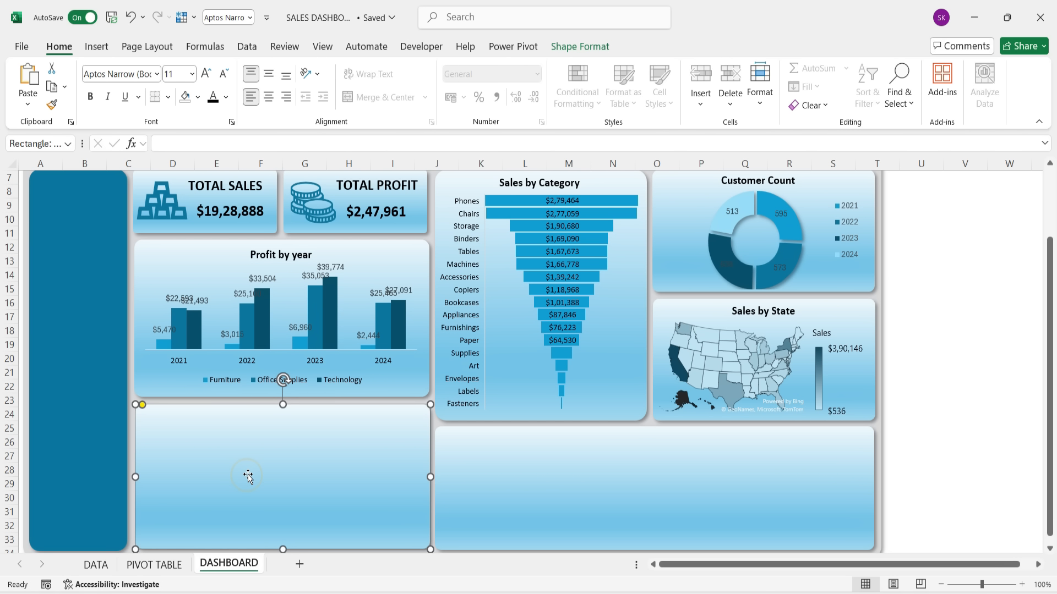
pyautogui.click(148, 564)
pyautogui.click(777, 223)
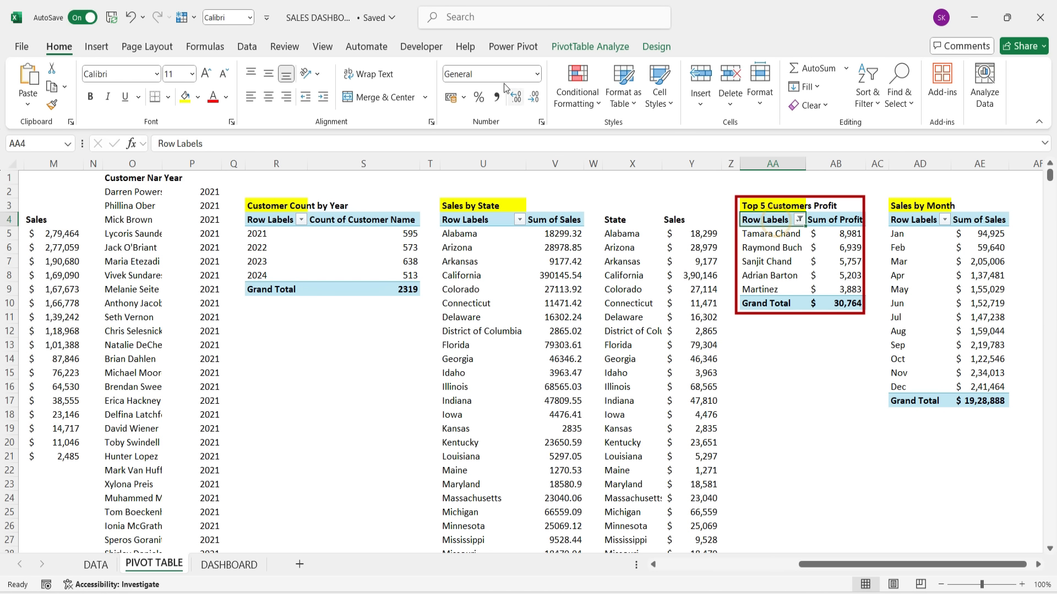
pyautogui.click(96, 47)
pyautogui.click(376, 83)
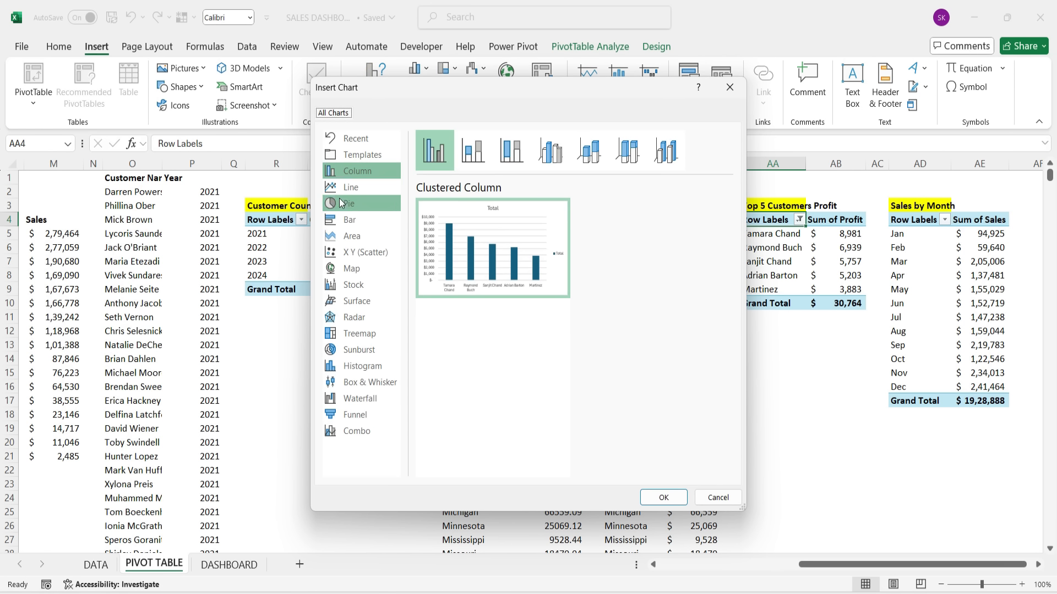
pyautogui.click(348, 220)
pyautogui.click(472, 149)
pyautogui.click(664, 497)
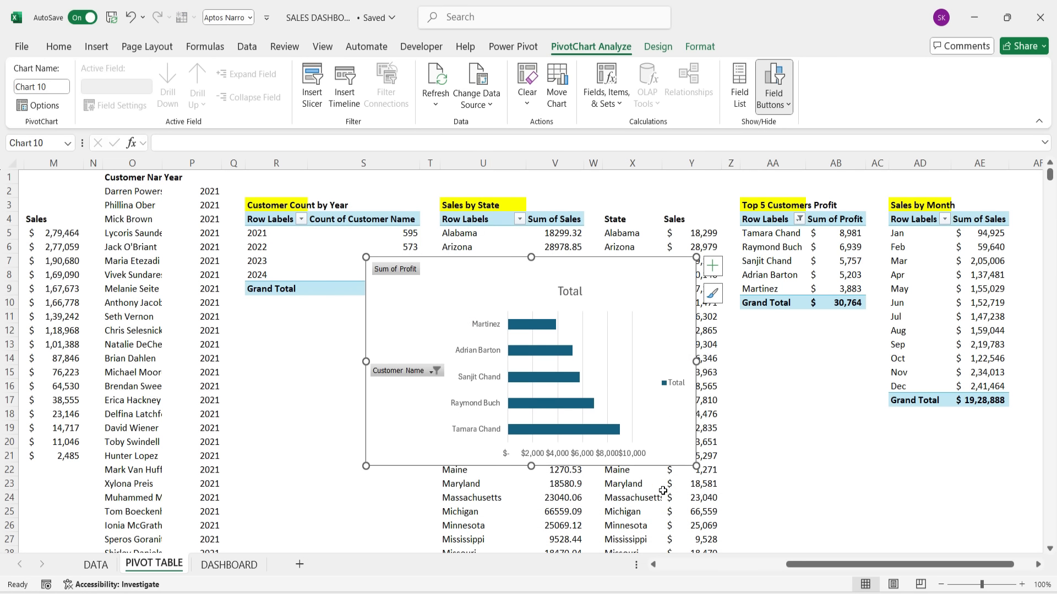
pyautogui.moveTo(681, 294); pyautogui.dragTo(550, 305)
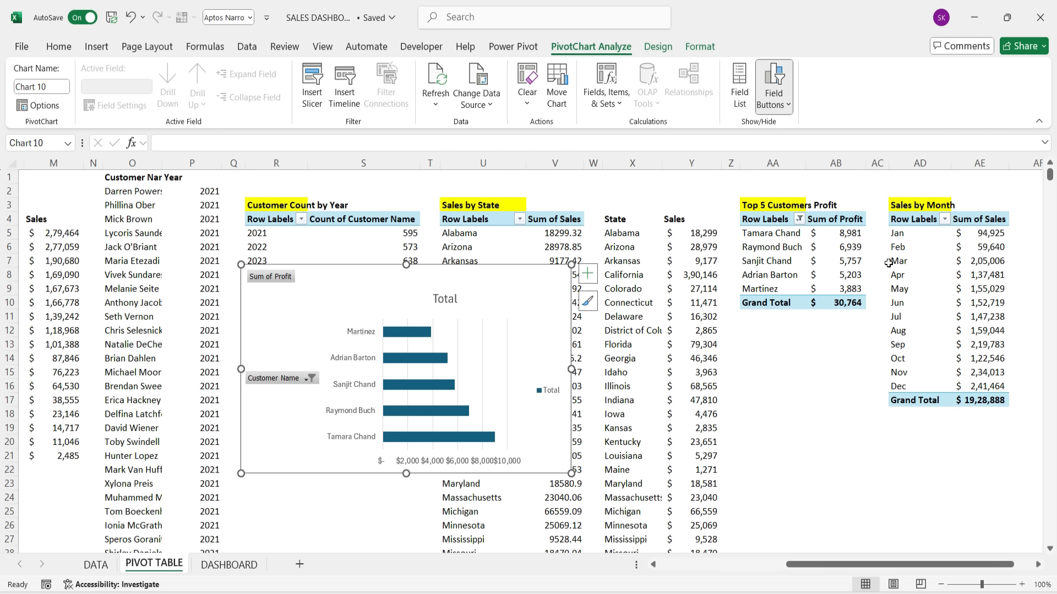
# Step: Sort the Top 5 Customers Profit pivot table by profit from smallest to largest
pyautogui.click(848, 233)
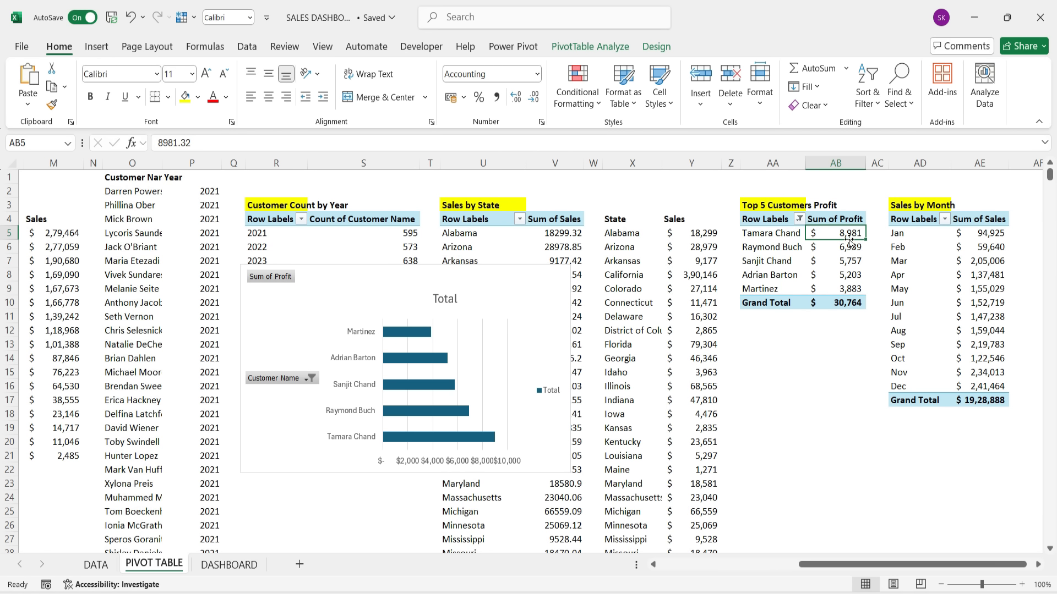
pyautogui.rightClick(849, 240)
pyautogui.moveTo(886, 377)
pyautogui.click(813, 381)
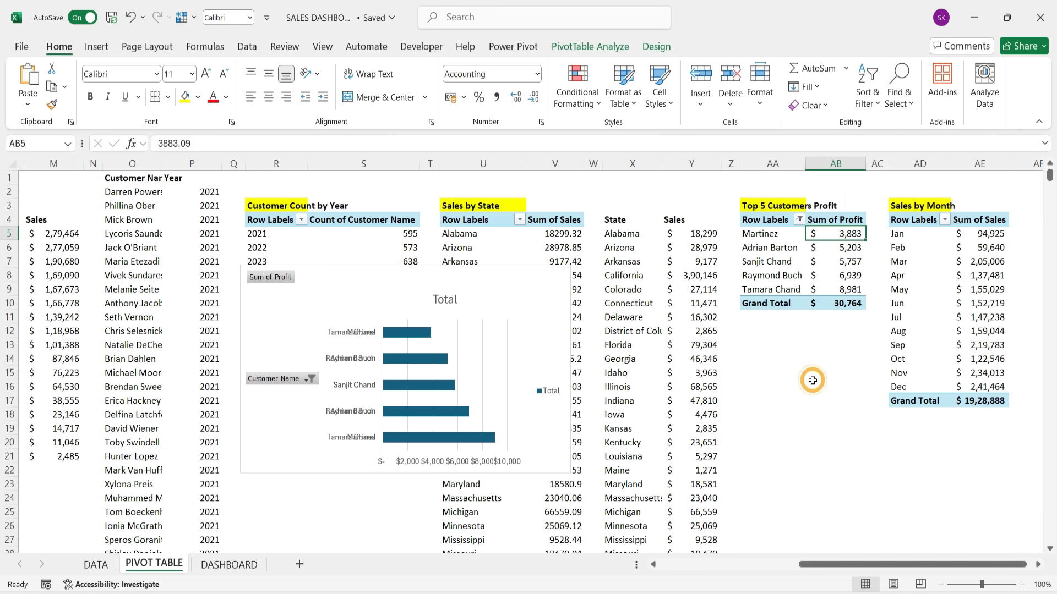
# Step: Move the bar chart to the DASHBOARD sheet and resize it to fit the empty panel below Profit by year
pyautogui.click(505, 272)
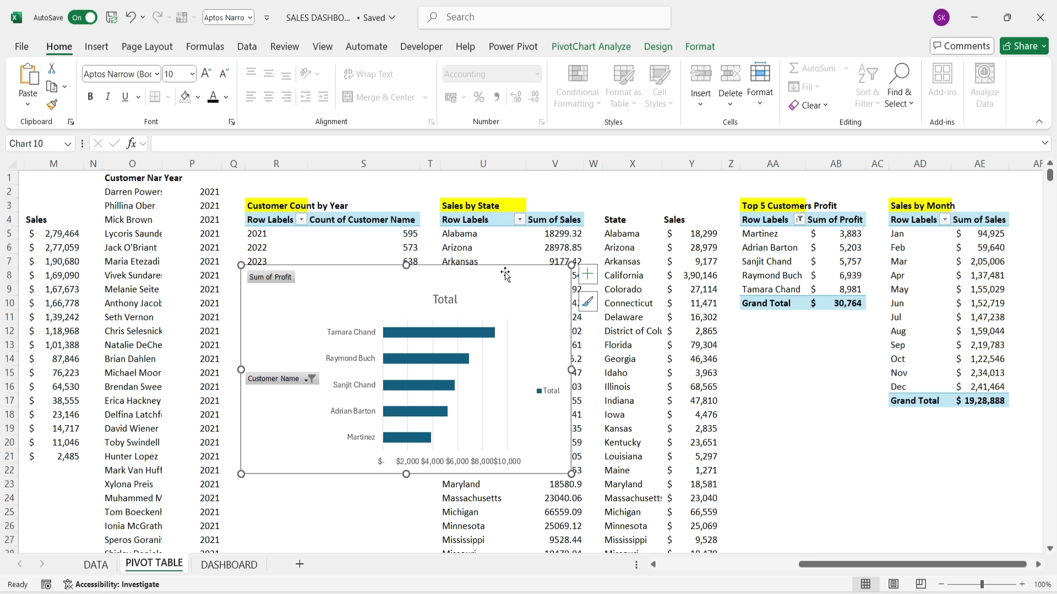
pyautogui.hotkey('ctrl', 'x')
pyautogui.click(229, 564)
pyautogui.hotkey('ctrl', 'v')
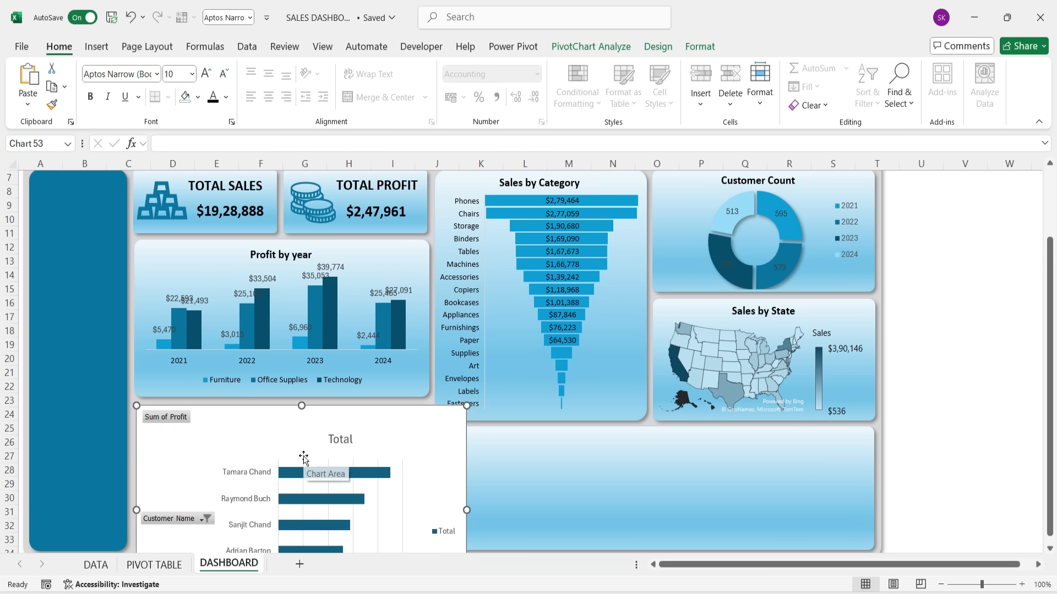
pyautogui.scroll(-2, 303, 457)
pyautogui.moveTo(467, 530); pyautogui.dragTo(426, 450)
pyautogui.click(528, 407)
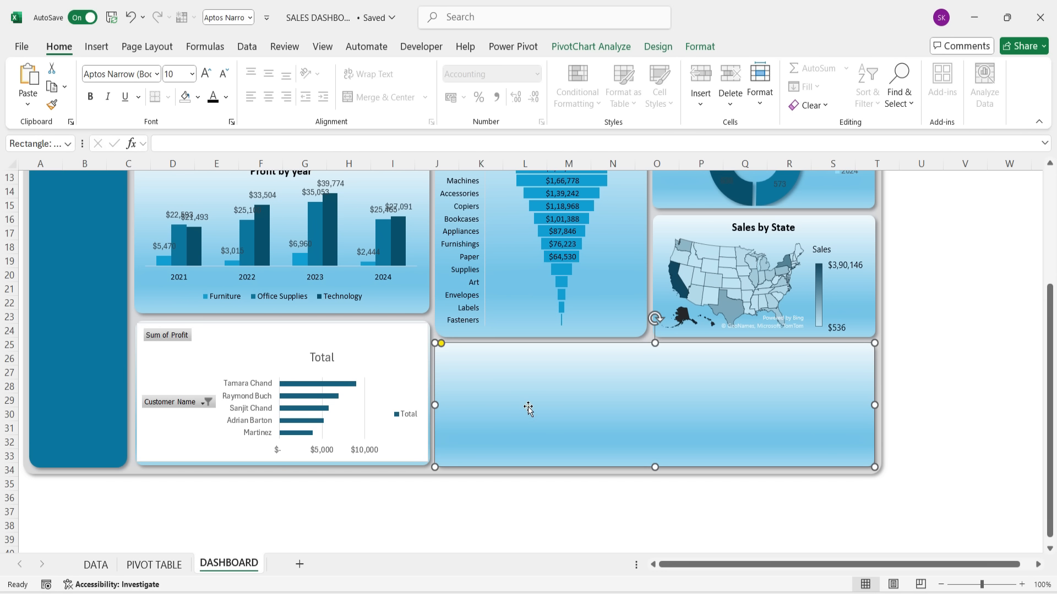
# Step: Remove the bar chart's background fill so the panel's gradient shows through
pyautogui.click(365, 377)
pyautogui.click(700, 46)
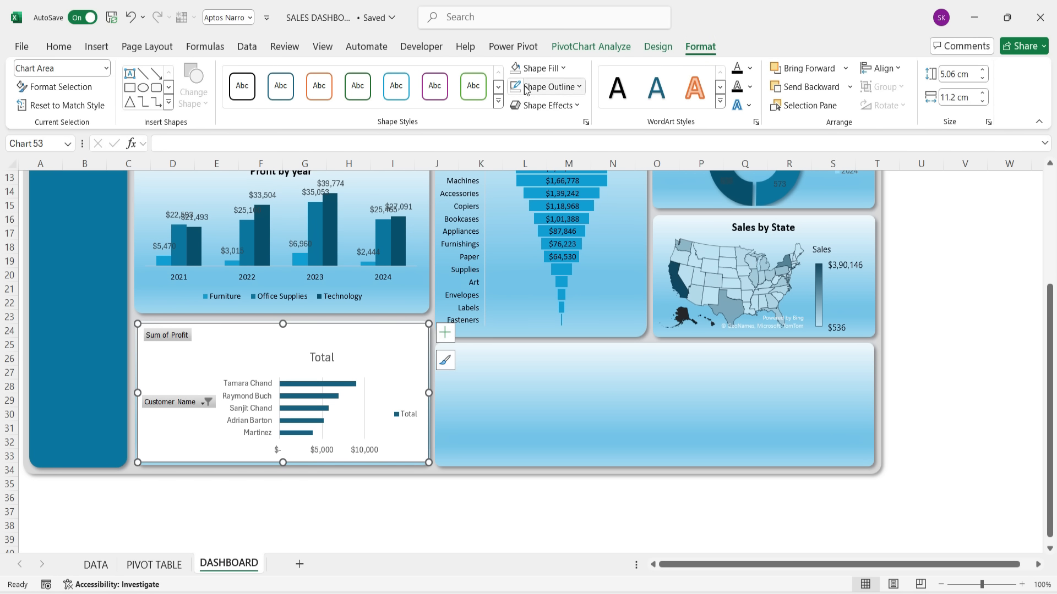
pyautogui.click(519, 73)
pyautogui.click(490, 398)
# Step: Hide the Sum of Profit and Customer Name field buttons on the bar chart
pyautogui.rightClick(181, 335)
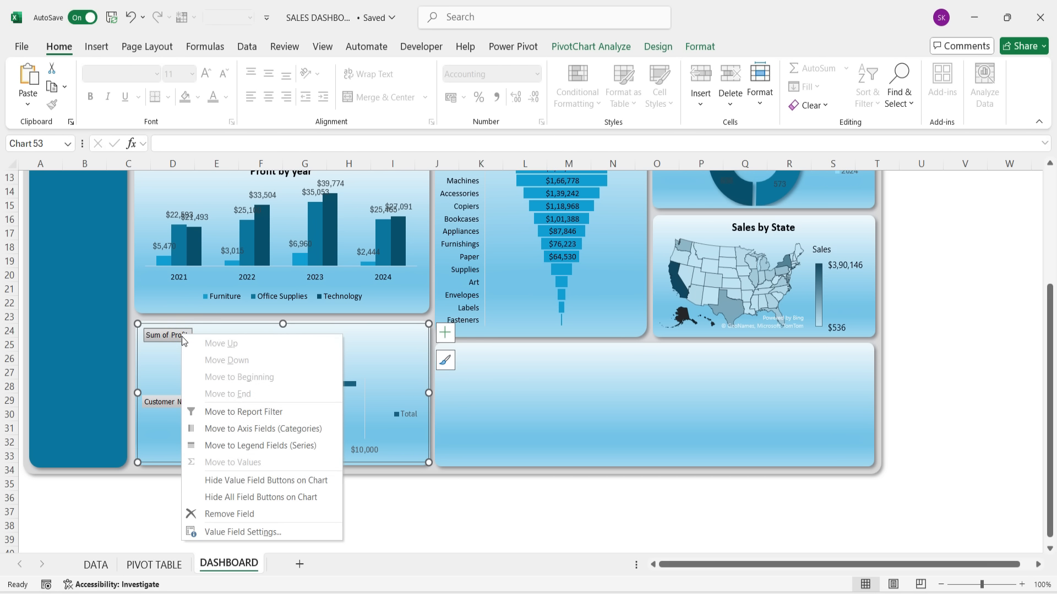
pyautogui.click(213, 482)
pyautogui.click(165, 392)
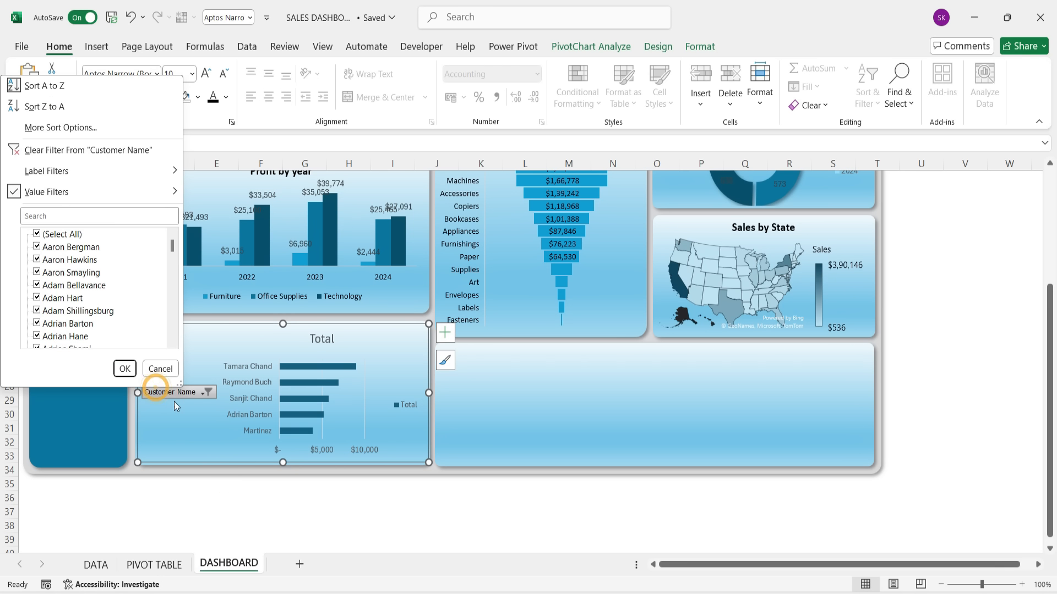
pyautogui.rightClick(196, 393)
pyautogui.click(258, 334)
# Step: Delete the bar chart's legend and its horizontal value axis
pyautogui.rightClick(408, 411)
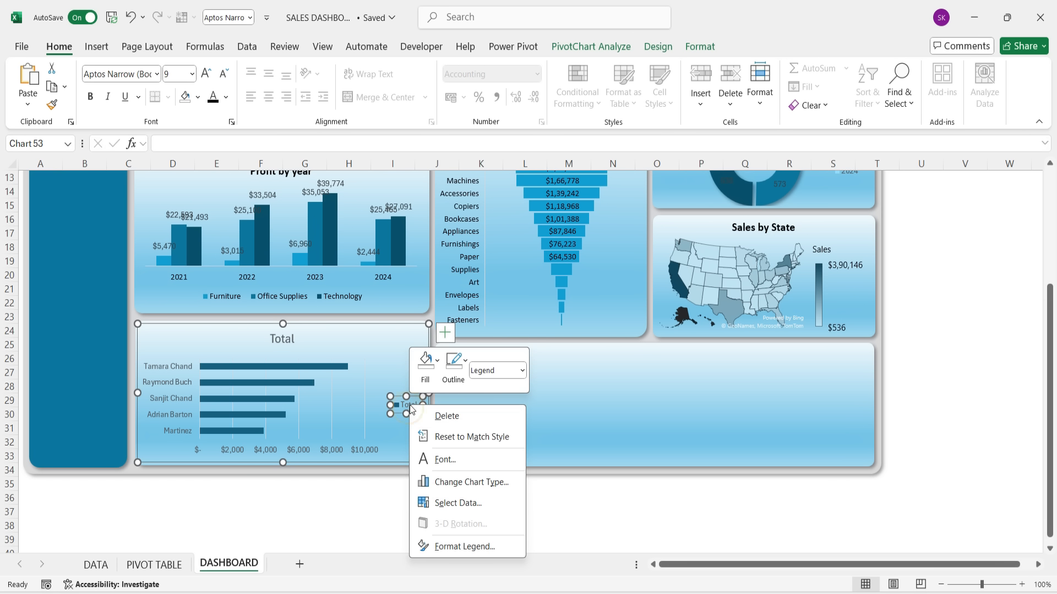
pyautogui.click(435, 422)
pyautogui.rightClick(361, 449)
pyautogui.click(427, 270)
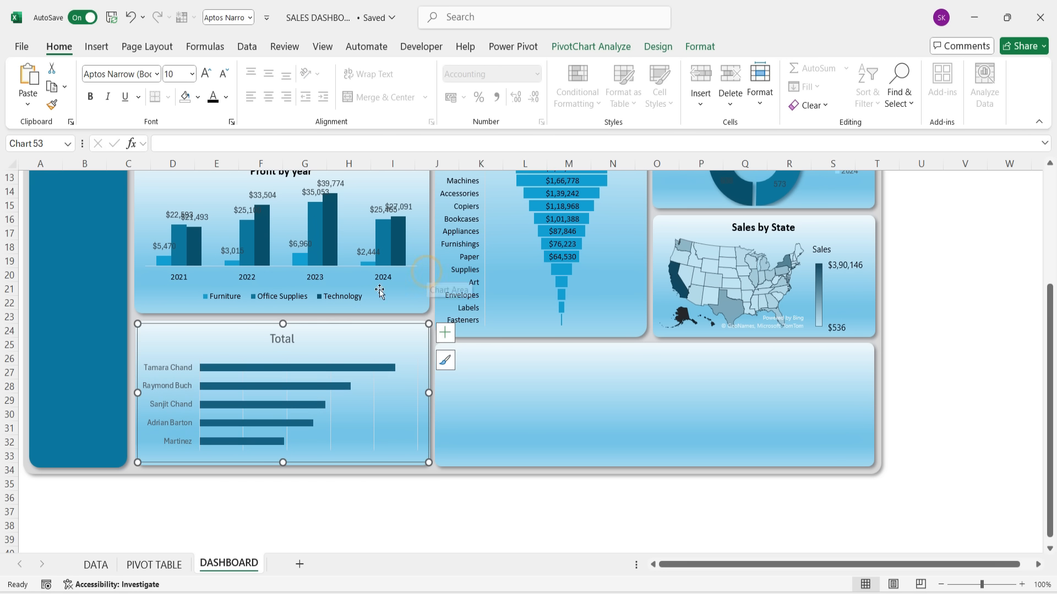
# Step: Stretch the bar chart's plot area up toward the title and remove its vertical gridlines
pyautogui.click(277, 352)
pyautogui.moveTo(309, 356); pyautogui.dragTo(309, 348)
pyautogui.scroll(3, 309, 352)
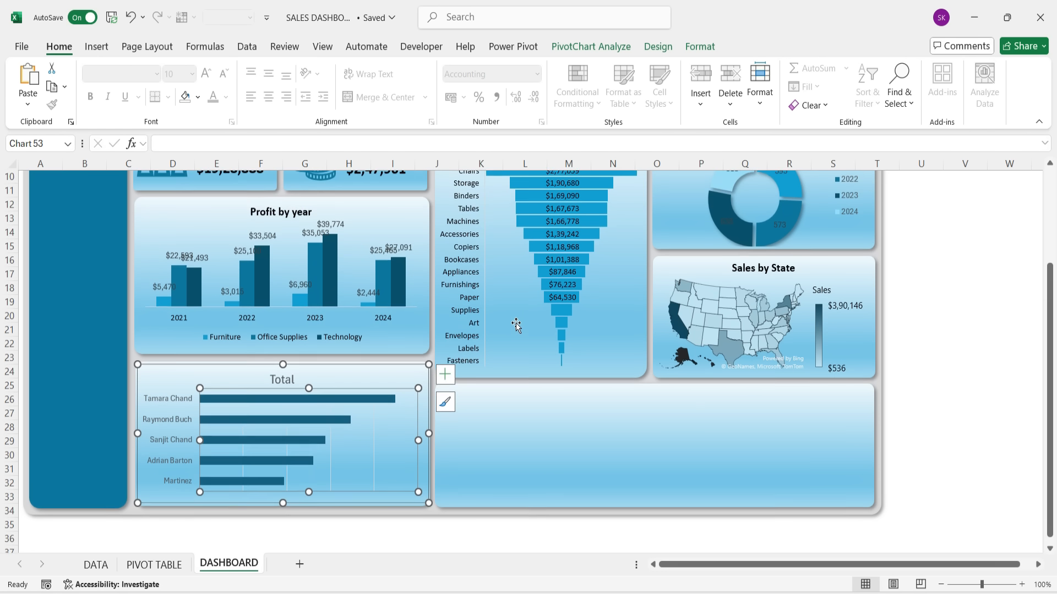
pyautogui.scroll(-1, 503, 479)
pyautogui.click(503, 479)
pyautogui.click(336, 492)
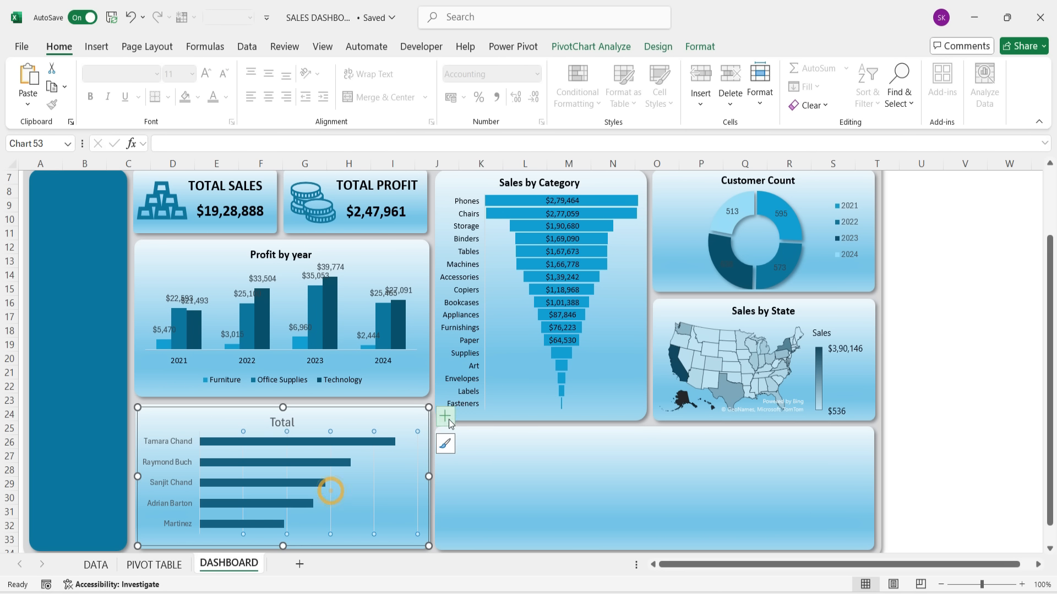
pyautogui.click(445, 417)
# Step: Set the gap width of the bar series to 50%
pyautogui.click(361, 444)
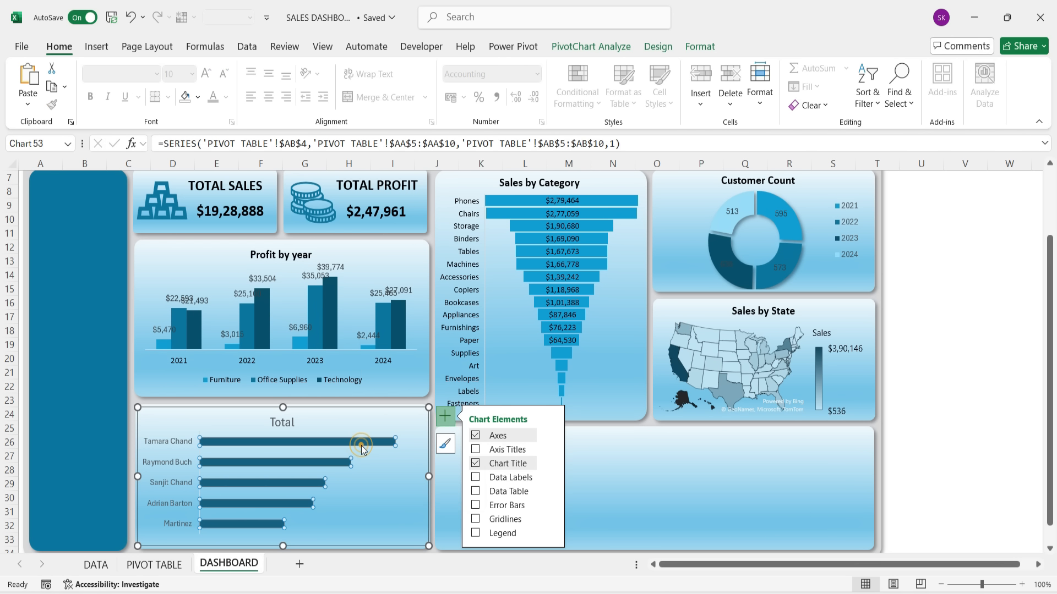
pyautogui.rightClick(361, 444)
pyautogui.click(385, 434)
pyautogui.moveTo(955, 360); pyautogui.dragTo(943, 367)
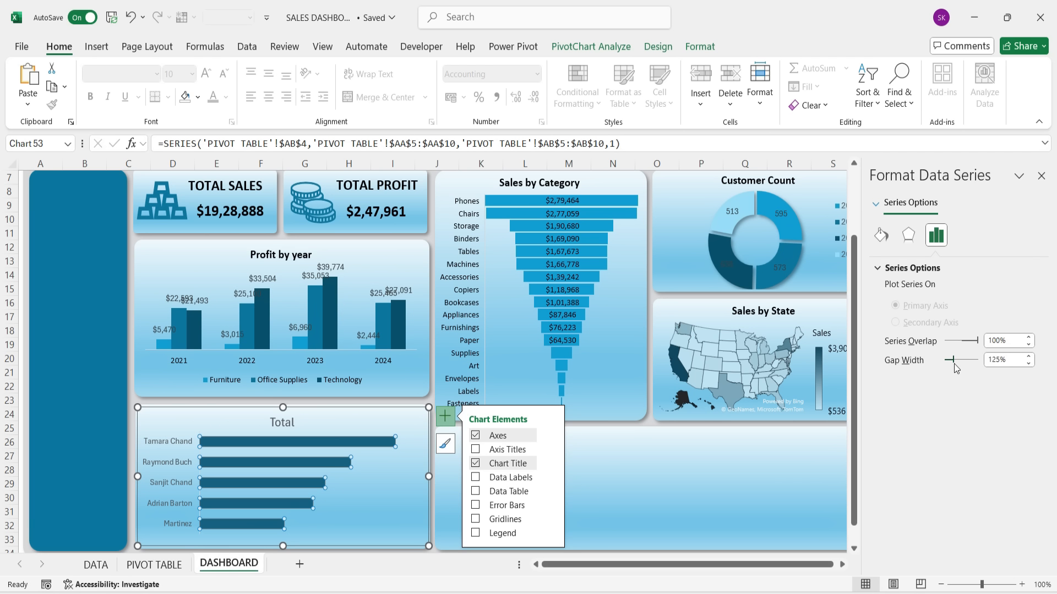
pyautogui.click(1027, 357)
# Step: Add data labels to the bars of the customer profit chart
pyautogui.click(428, 444)
pyautogui.click(283, 424)
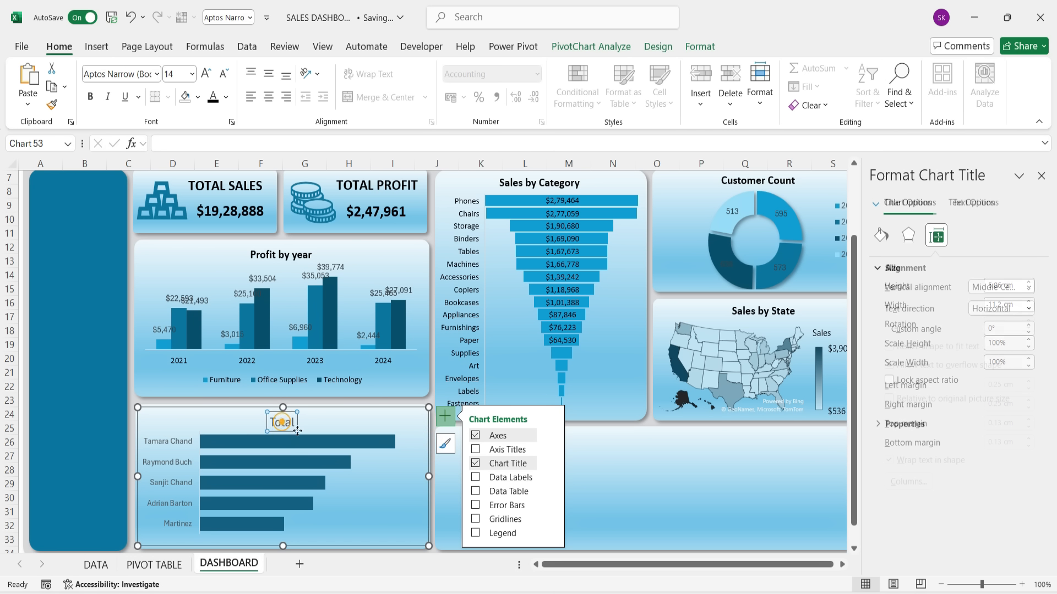
pyautogui.click(310, 437)
pyautogui.click(476, 476)
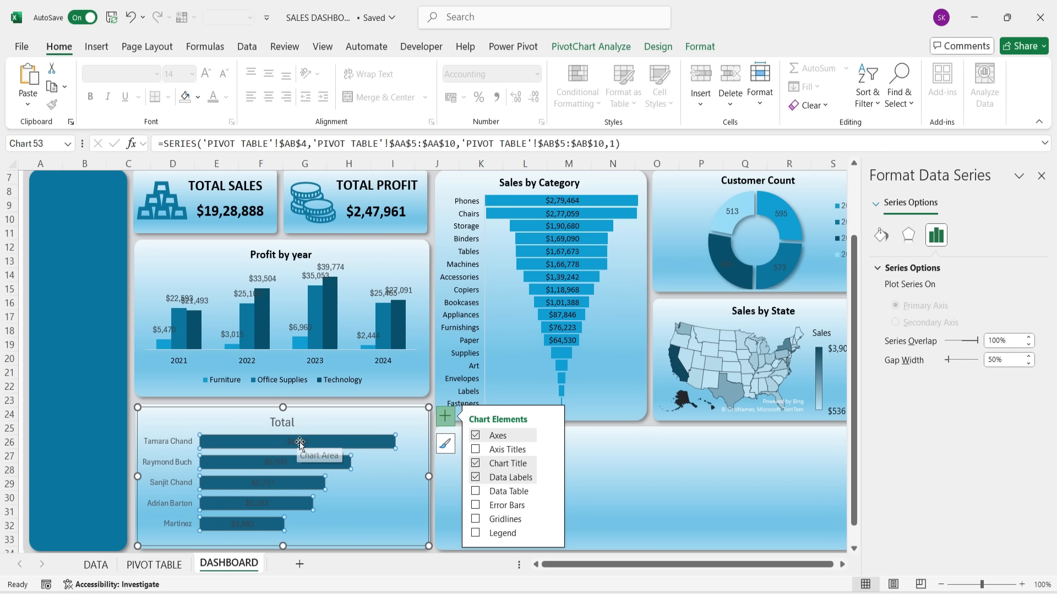
# Step: Fill the customer profit bars with the bright blue theme color
pyautogui.click(341, 441)
pyautogui.click(353, 452)
pyautogui.click(368, 443)
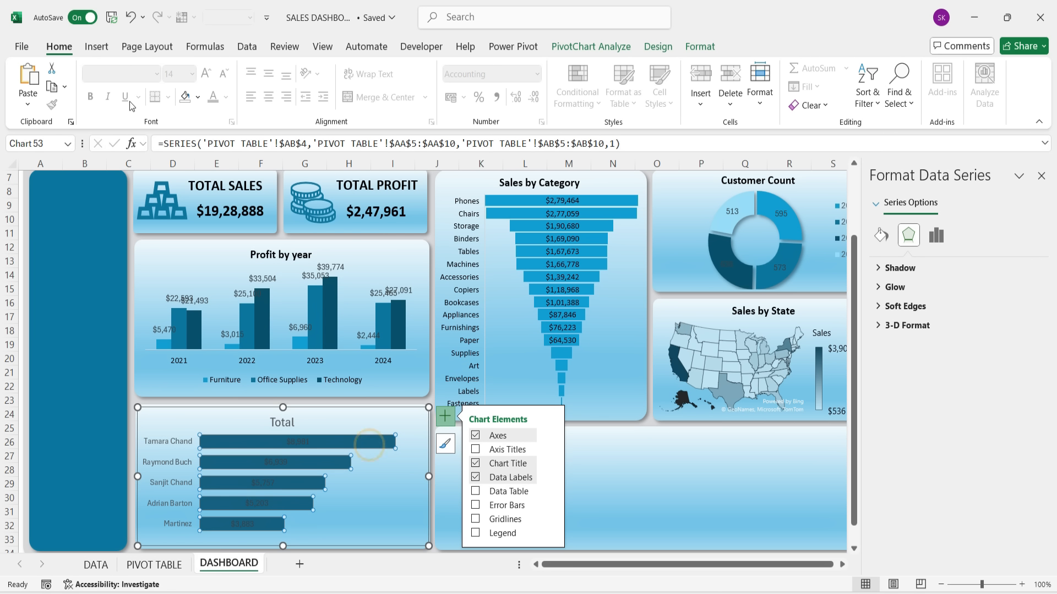
pyautogui.click(199, 99)
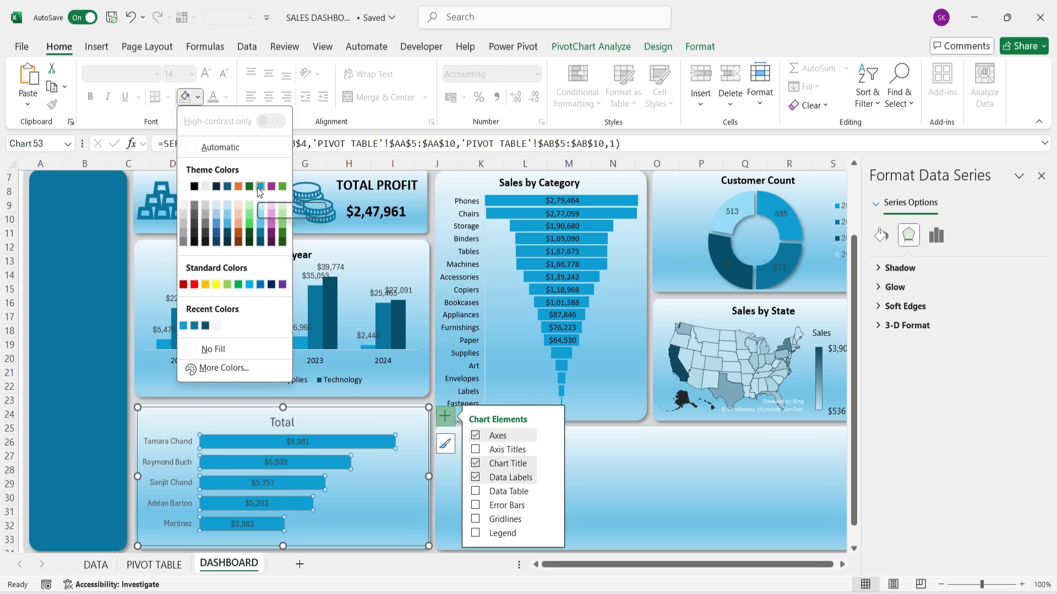
pyautogui.click(262, 185)
pyautogui.click(346, 464)
pyautogui.click(369, 480)
# Step: Change the bar chart's title to "Top 5 Customers Profit"
pyautogui.click(284, 423)
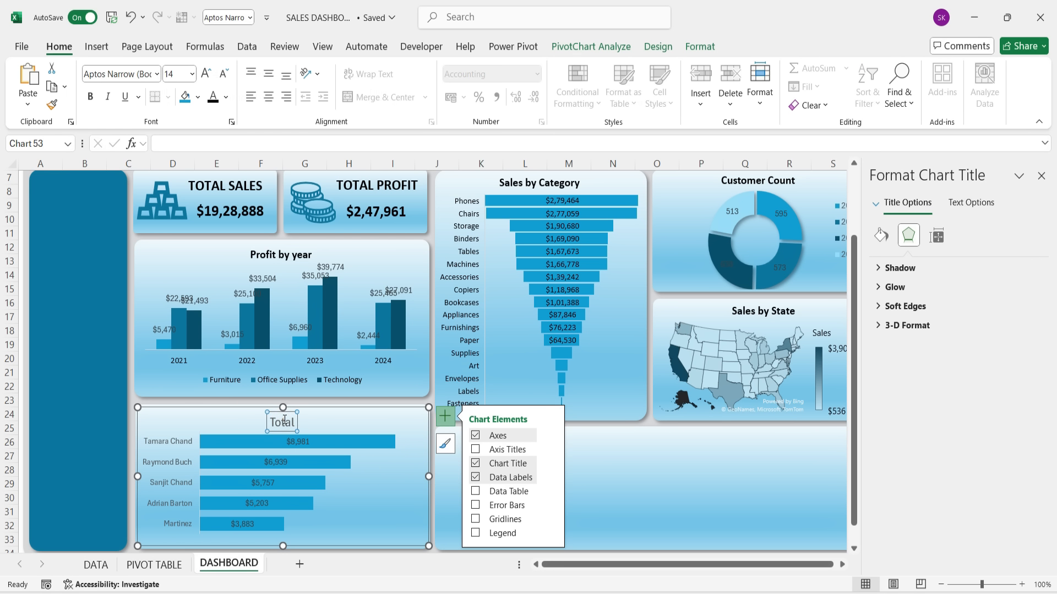
pyautogui.doubleClick(284, 422)
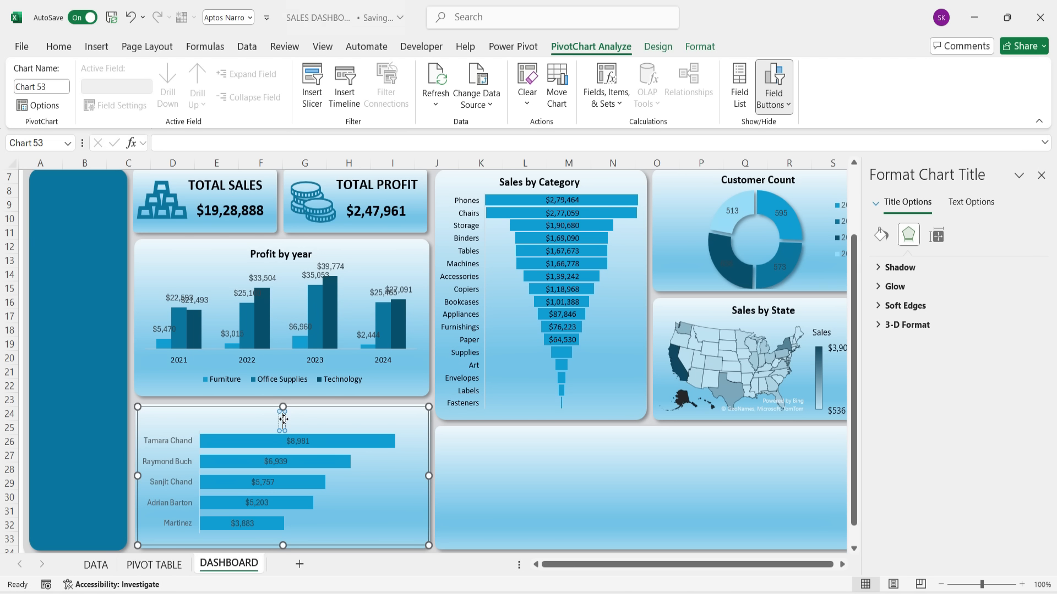
pyautogui.write('Top 5')
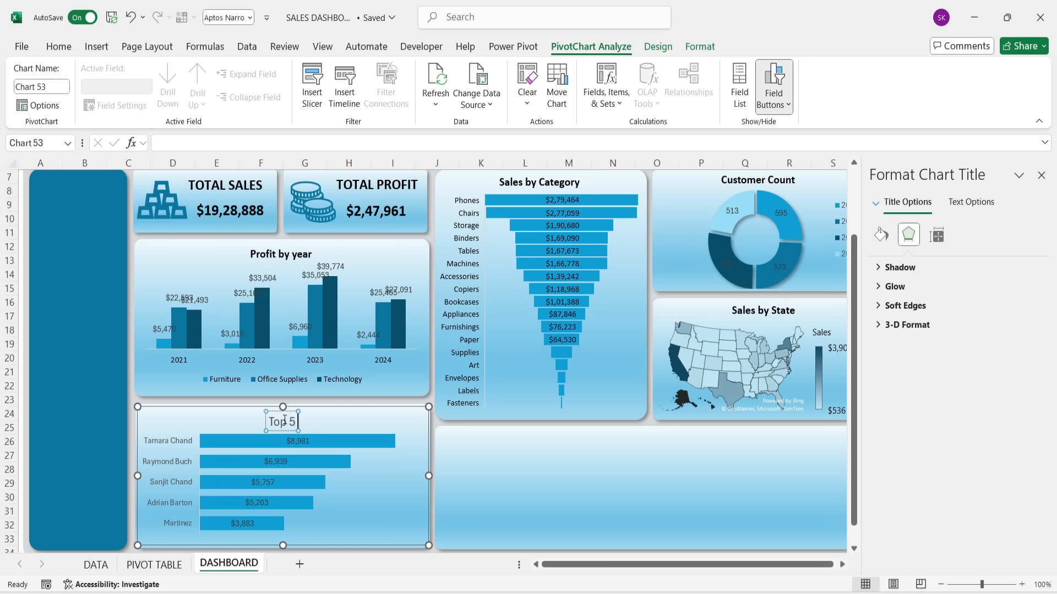
pyautogui.write(' Customers Profit')
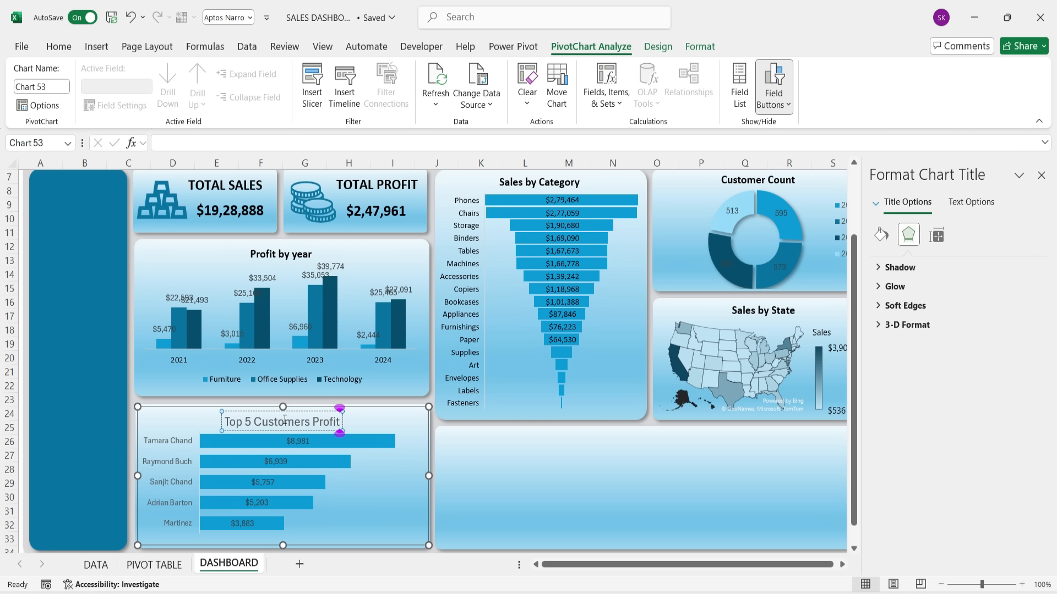
# Step: Format the "Top 5 Customers Profit" title as bold black Calibri, sized to match the other chart titles
pyautogui.hotkey('ctrl', 'a')
pyautogui.click(58, 47)
pyautogui.click(121, 74)
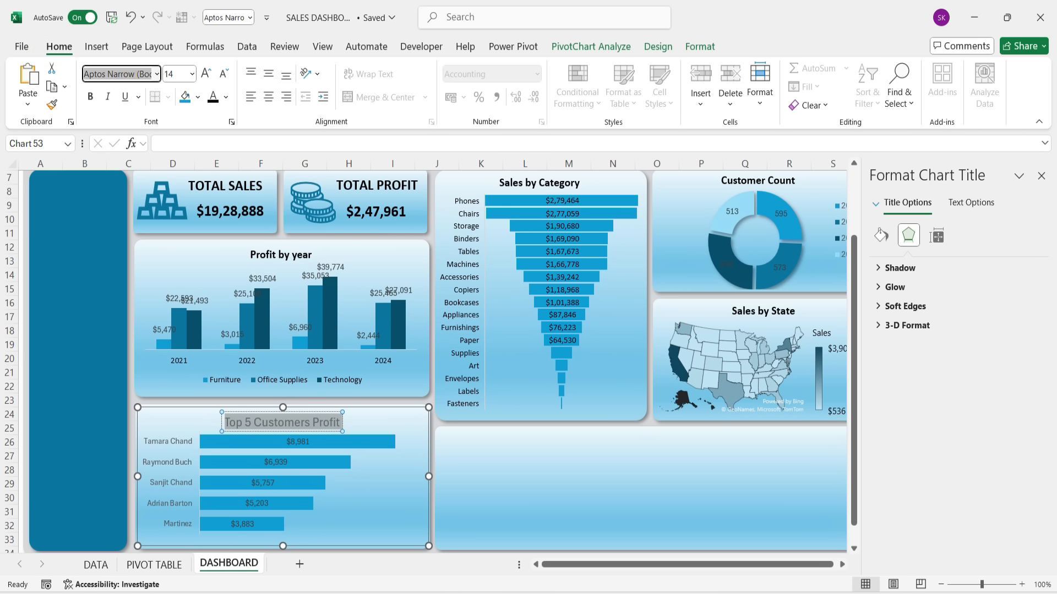
pyautogui.write('Calibri')
pyautogui.press('Return')
pyautogui.click(192, 74)
pyautogui.click(176, 185)
pyautogui.click(90, 98)
pyautogui.click(213, 99)
# Step: Enlarge the plot area of the Top 5 Customers Profit chart at its upper and lower edges
pyautogui.moveTo(310, 430); pyautogui.dragTo(309, 424)
pyautogui.click(316, 432)
pyautogui.moveTo(309, 535); pyautogui.dragTo(307, 544)
# Step: Format the customer name axis labels in the Top 5 Customers Profit chart as black Calibri
pyautogui.click(184, 436)
pyautogui.click(215, 103)
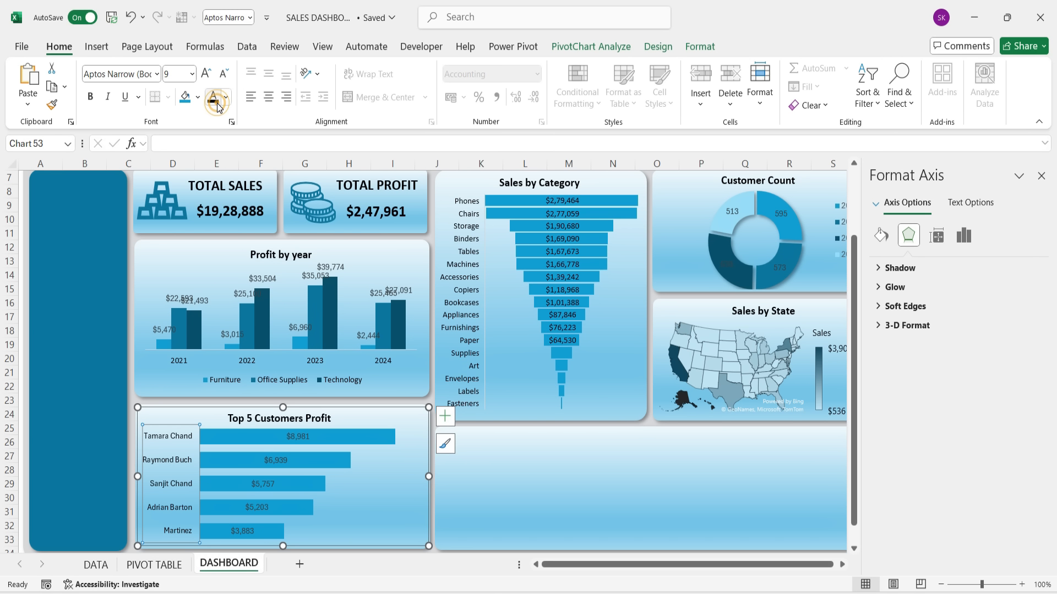
pyautogui.click(361, 483)
pyautogui.click(168, 435)
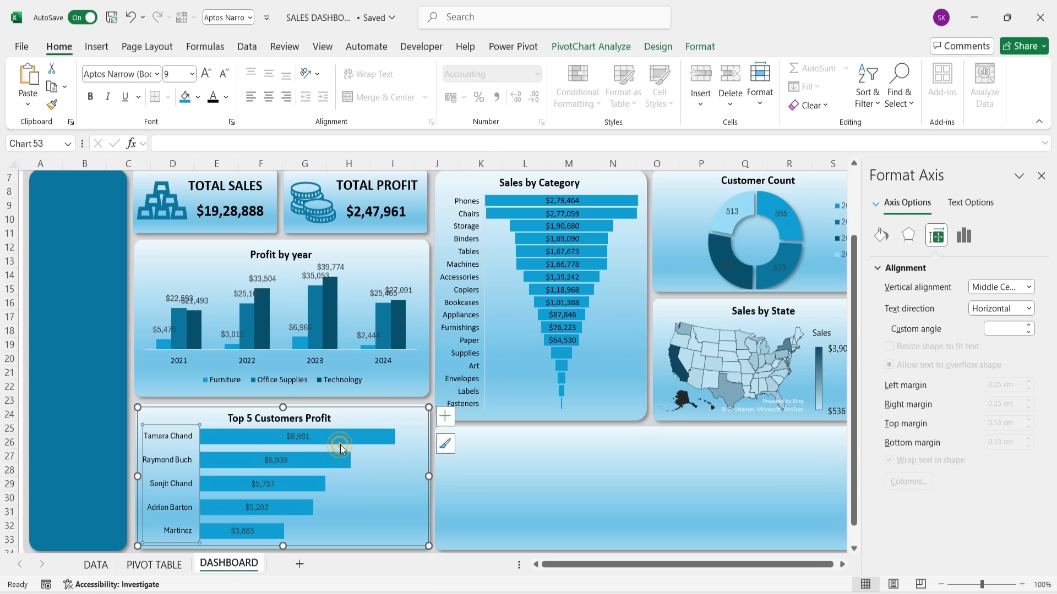
pyautogui.click(96, 74)
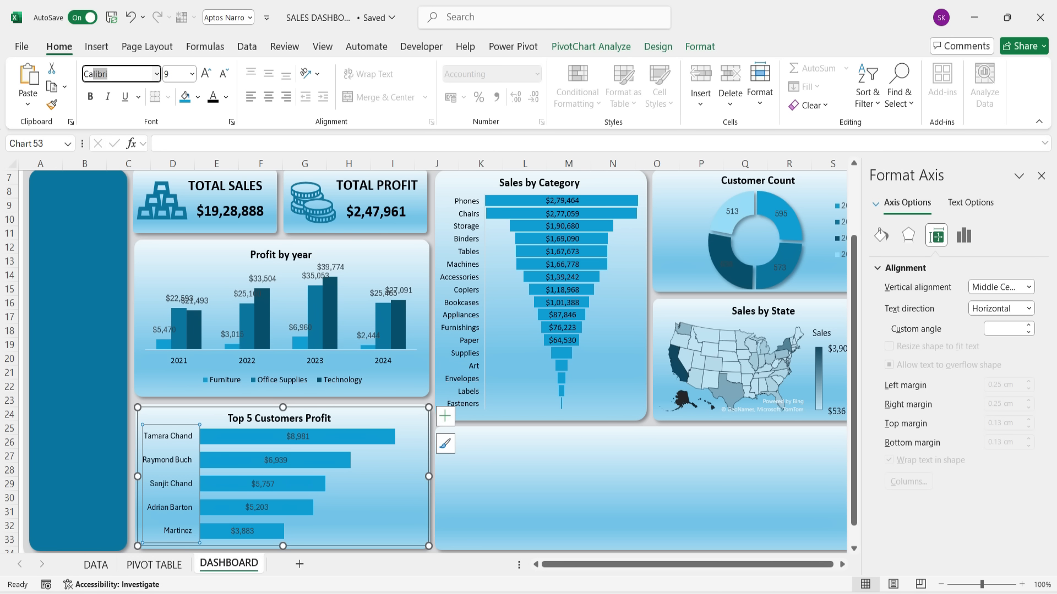
pyautogui.press('Return')
# Step: Format the data labels in the Top 5 Customers Profit chart as black Calibri
pyautogui.click(286, 436)
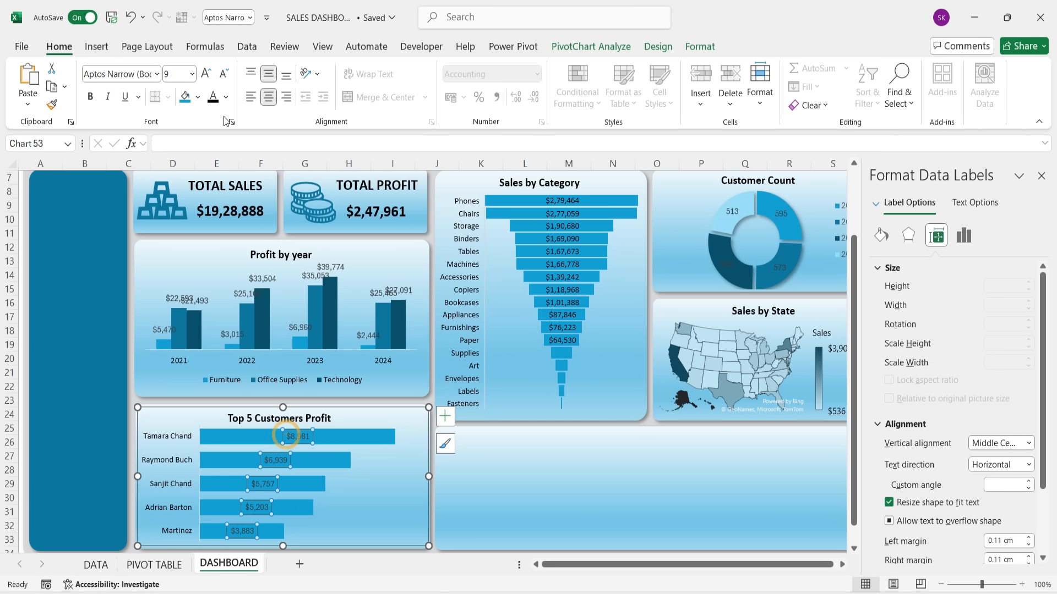
pyautogui.click(213, 97)
pyautogui.click(107, 74)
pyautogui.write('Calibri')
pyautogui.press('Return')
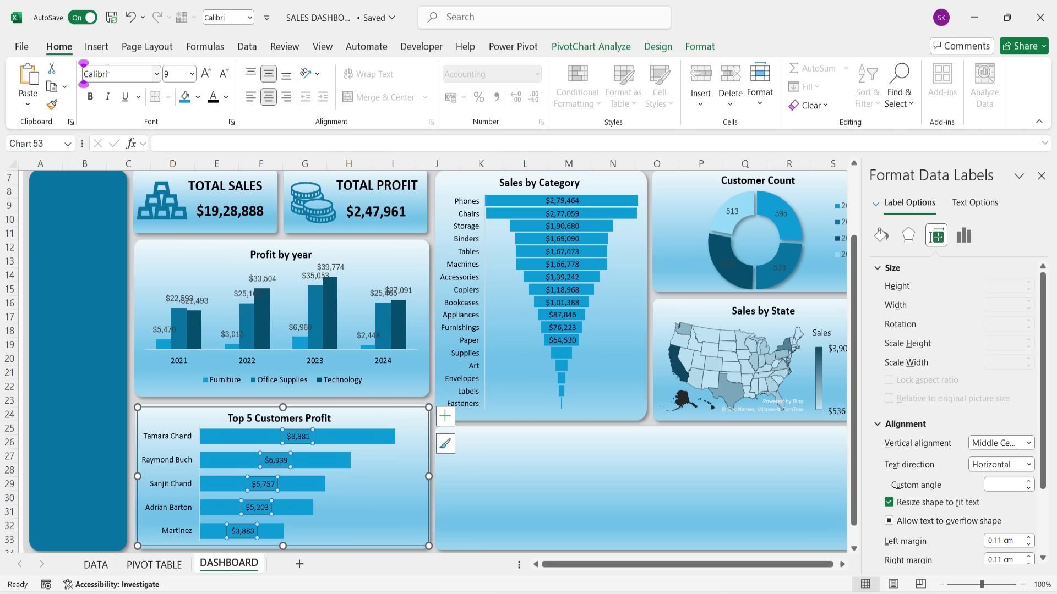
pyautogui.click(92, 97)
pyautogui.click(353, 490)
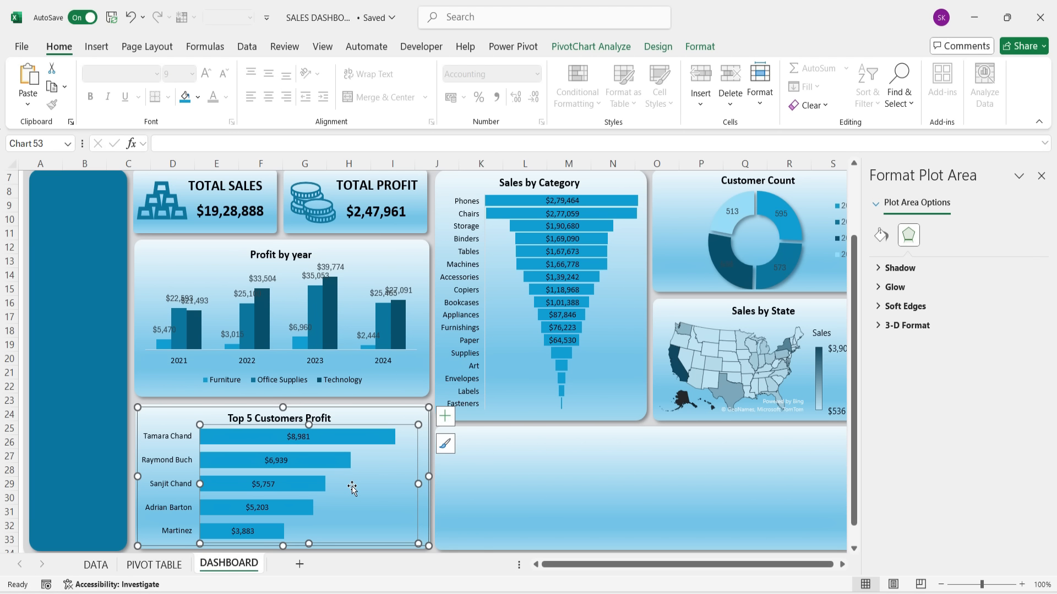
pyautogui.click(472, 478)
# Step: Move the Top 5 Customers Profit title slightly higher and extend the chart's plot area upward
pyautogui.click(300, 419)
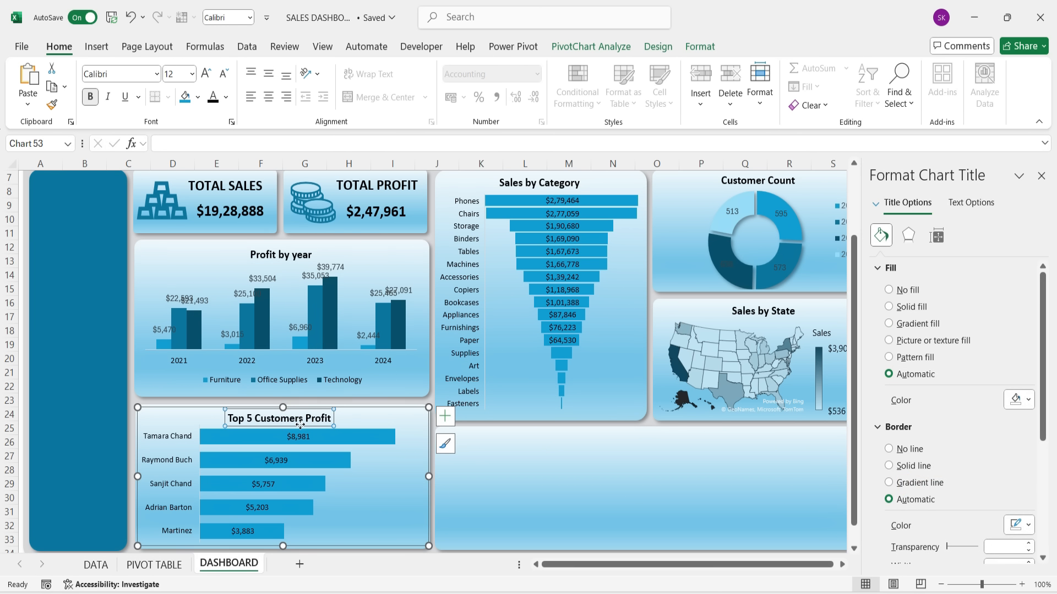
pyautogui.click(357, 483)
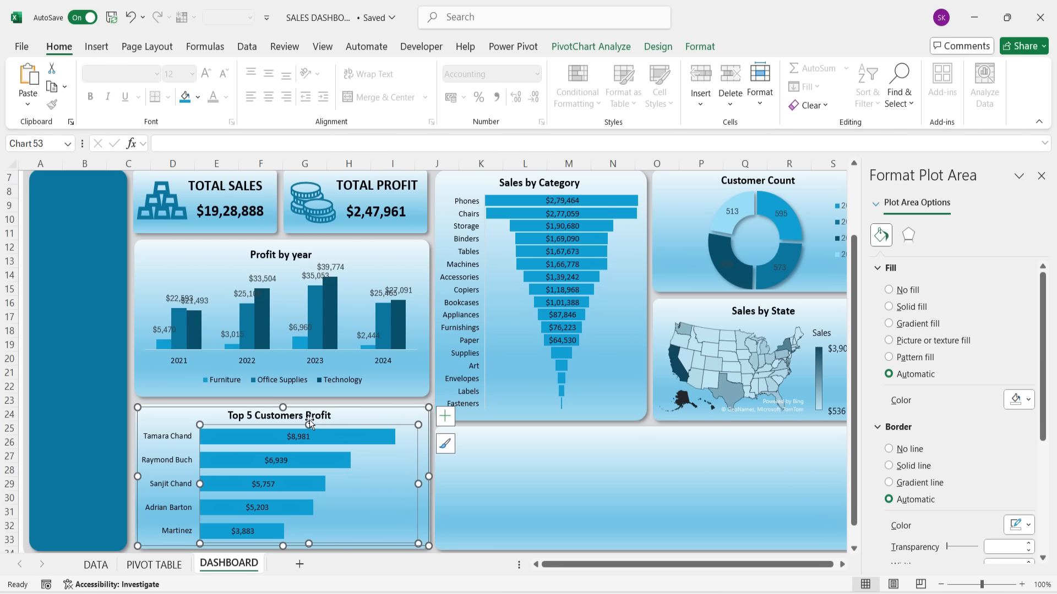
pyautogui.moveTo(308, 421); pyautogui.dragTo(309, 418)
pyautogui.click(579, 491)
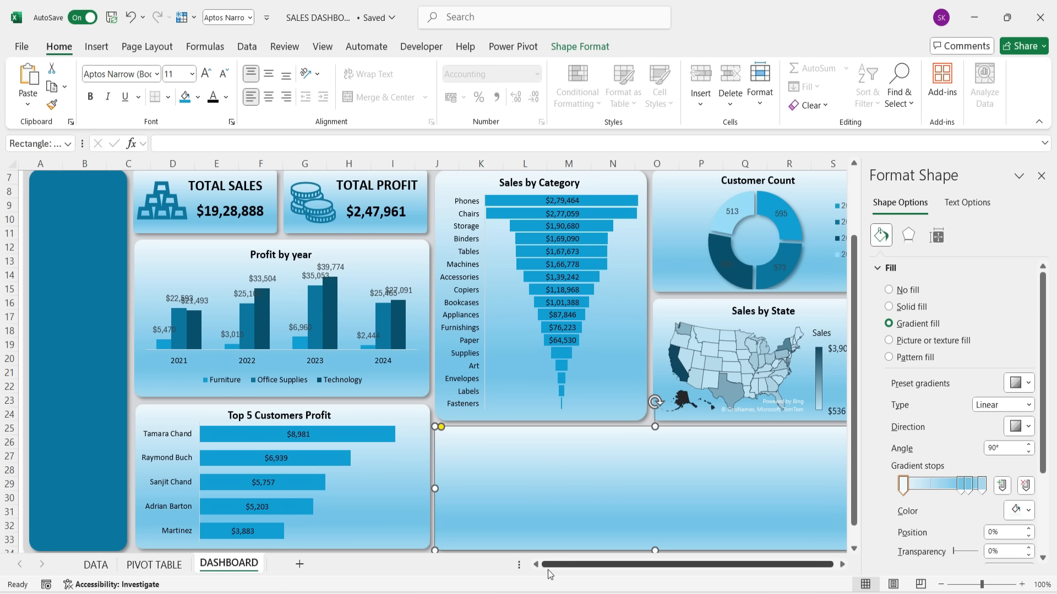
pyautogui.moveTo(582, 567); pyautogui.dragTo(586, 568)
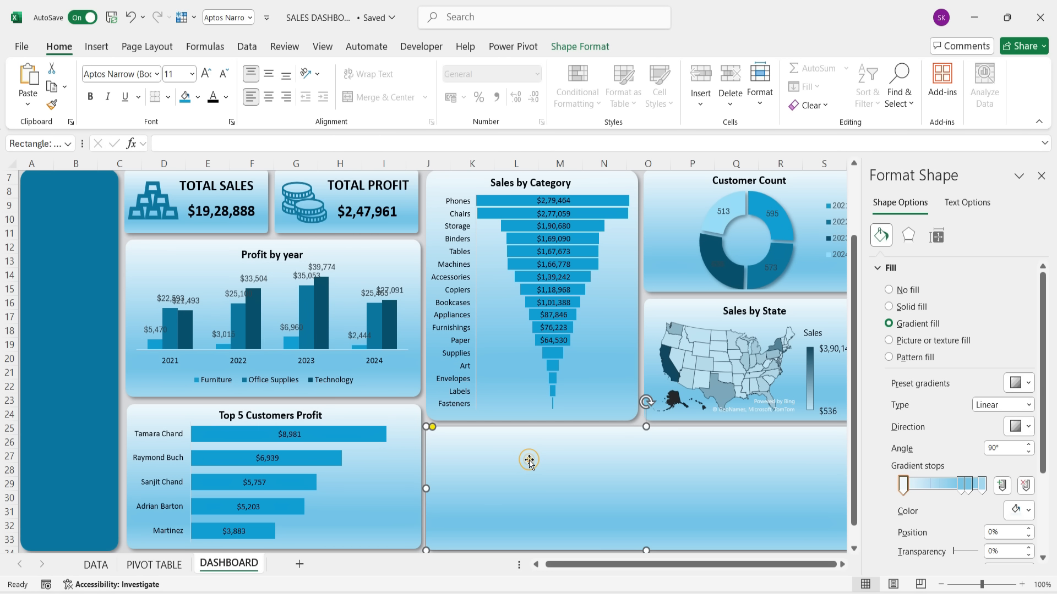
# Step: Insert a Stacked Column chart from the Sales by Month pivot table on the PIVOT TABLE sheet
pyautogui.click(154, 565)
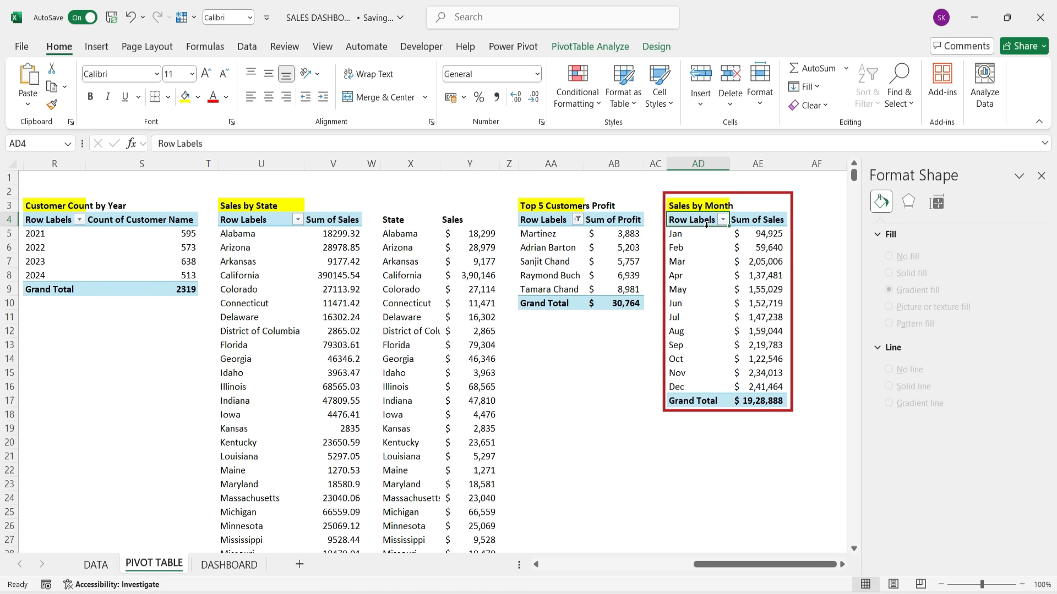
pyautogui.click(96, 46)
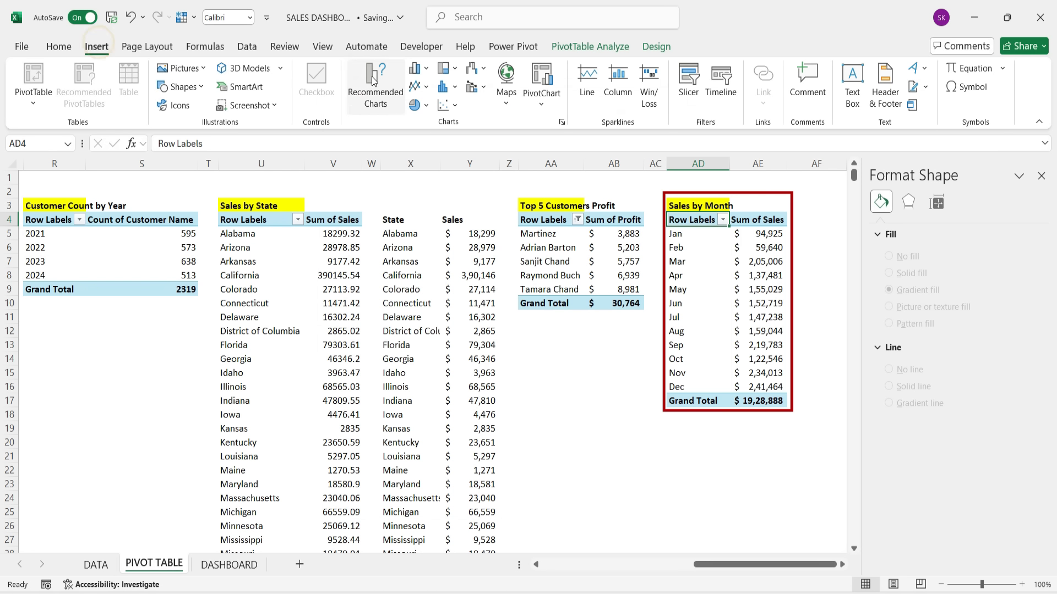
pyautogui.click(376, 83)
pyautogui.click(458, 140)
pyautogui.click(664, 497)
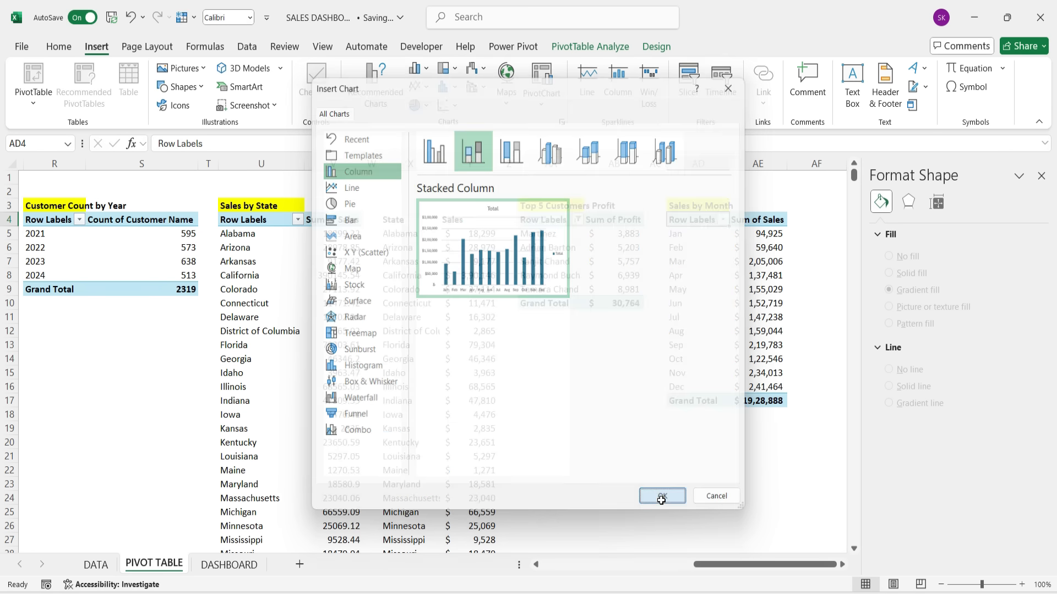
# Step: Move the monthly sales chart to the DASHBOARD sheet and resize it to fit the empty panel below Sales by State
pyautogui.click(229, 566)
pyautogui.hotkey('ctrl', 'v')
pyautogui.scroll(-1, 583, 506)
pyautogui.scroll(-2, 583, 507)
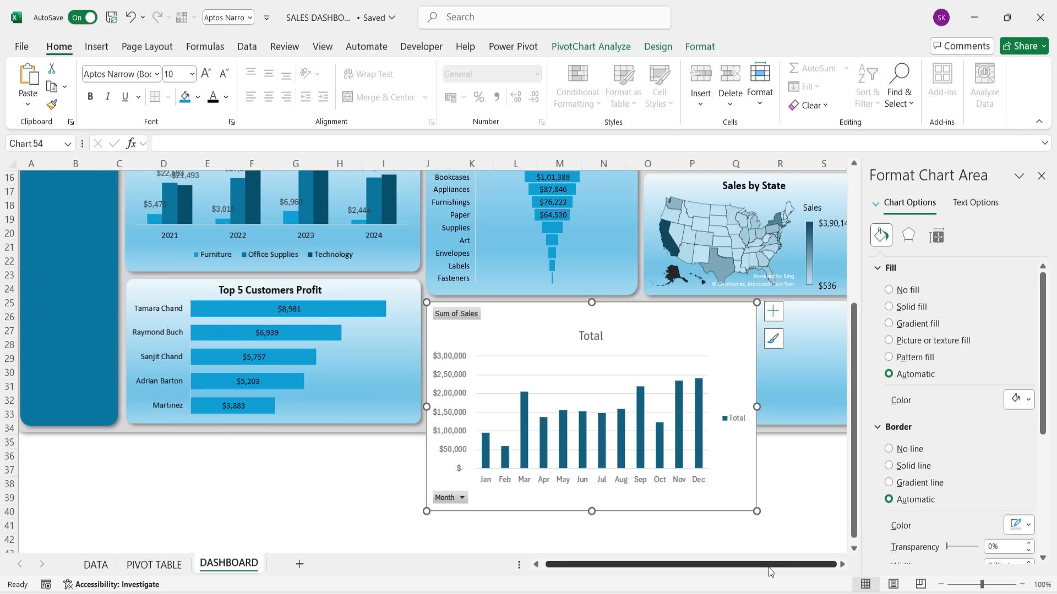
pyautogui.moveTo(754, 573); pyautogui.dragTo(771, 573)
pyautogui.moveTo(713, 511); pyautogui.dragTo(716, 425)
pyautogui.moveTo(717, 364); pyautogui.dragTo(818, 372)
pyautogui.press('Right')
pyautogui.scroll(2, 707, 496)
# Step: Remove the fill and outline of the monthly sales column chart
pyautogui.click(699, 46)
pyautogui.click(514, 89)
pyautogui.click(563, 68)
pyautogui.click(537, 316)
pyautogui.click(472, 539)
# Step: Hide the Month and Sum of Sales field buttons on the monthly sales chart
pyautogui.rightClick(408, 495)
pyautogui.click(464, 434)
pyautogui.rightClick(421, 397)
pyautogui.click(466, 350)
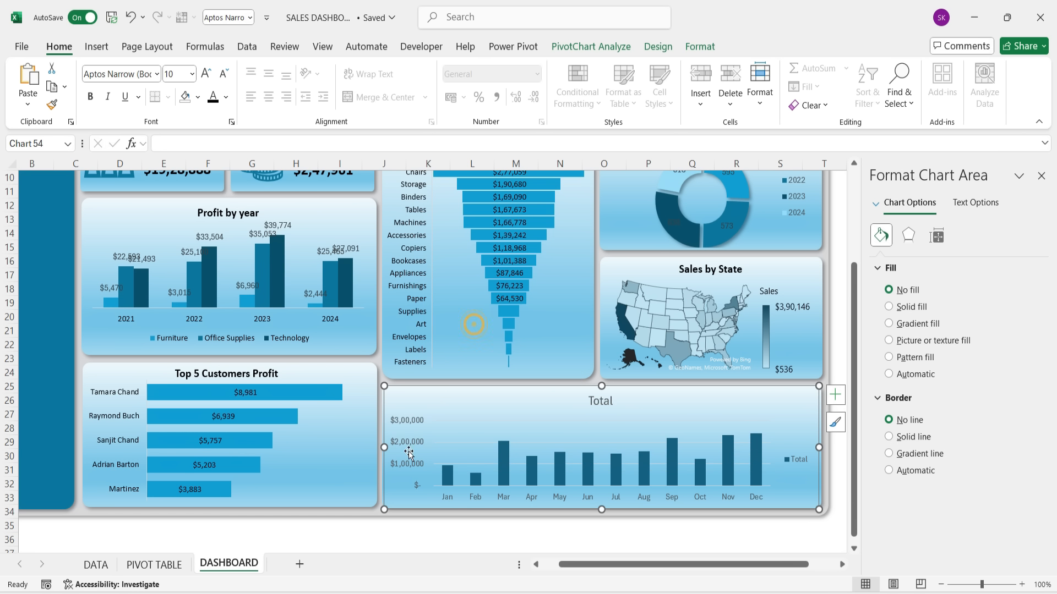
# Step: Delete the value axis and the legend from the monthly sales chart
pyautogui.rightClick(414, 429)
pyautogui.click(450, 238)
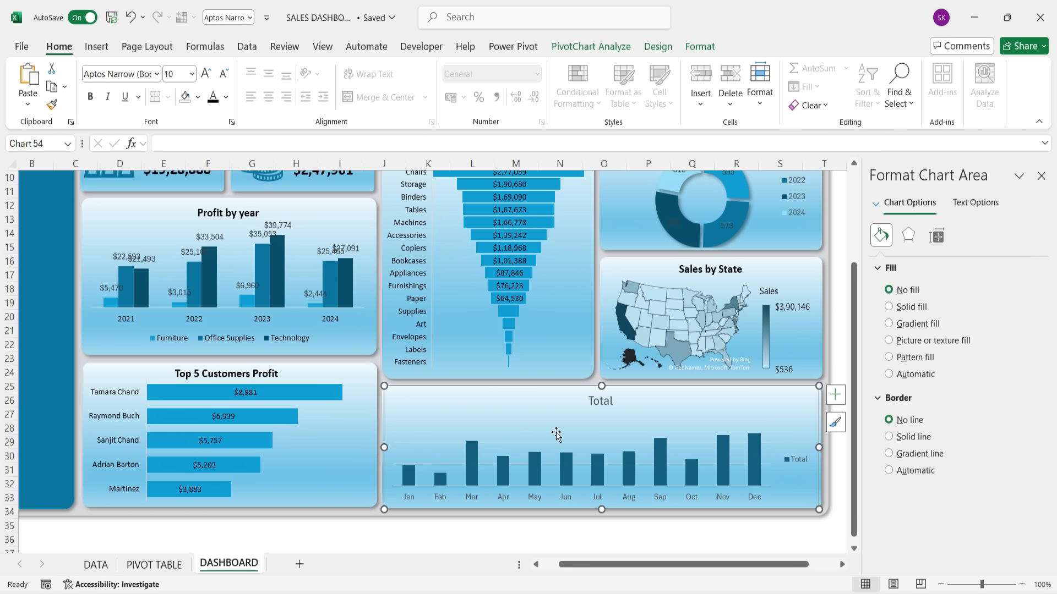
pyautogui.rightClick(788, 460)
pyautogui.click(829, 316)
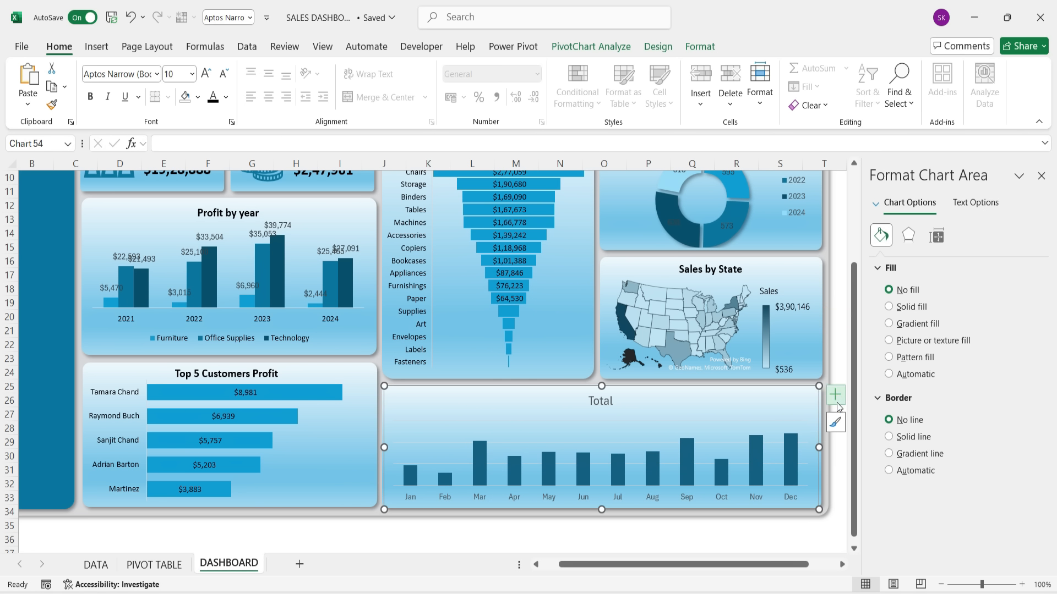
# Step: Remove the gridlines from the monthly sales chart and enlarge its plot area upward
pyautogui.click(835, 397)
pyautogui.click(284, 498)
pyautogui.click(498, 426)
pyautogui.moveTo(601, 421); pyautogui.dragTo(606, 397)
# Step: Change the monthly column chart's title to "Sales by Month"
pyautogui.click(605, 409)
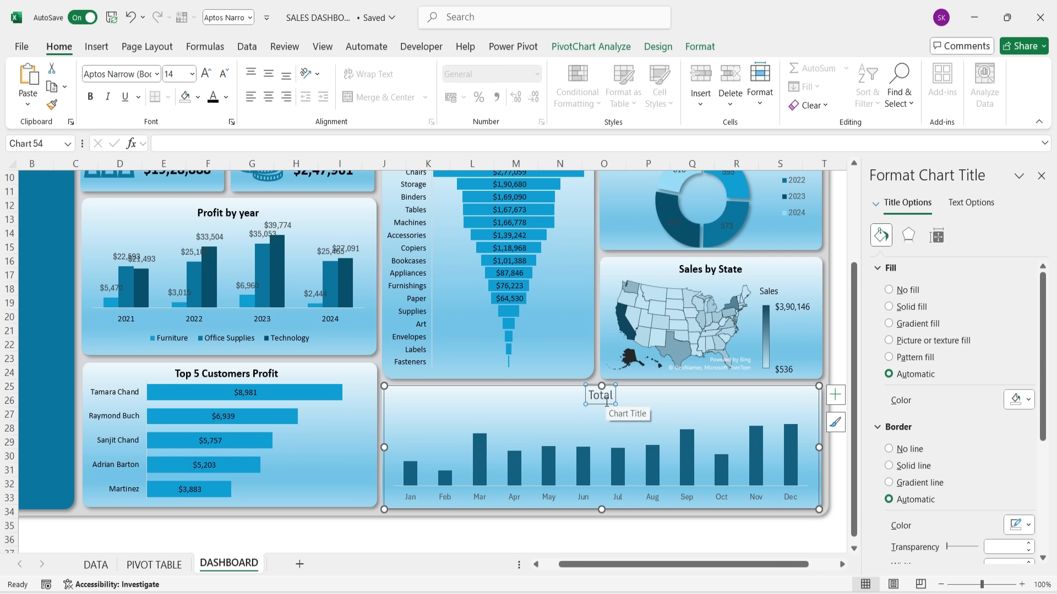
pyautogui.doubleClick(606, 398)
pyautogui.write('Sa')
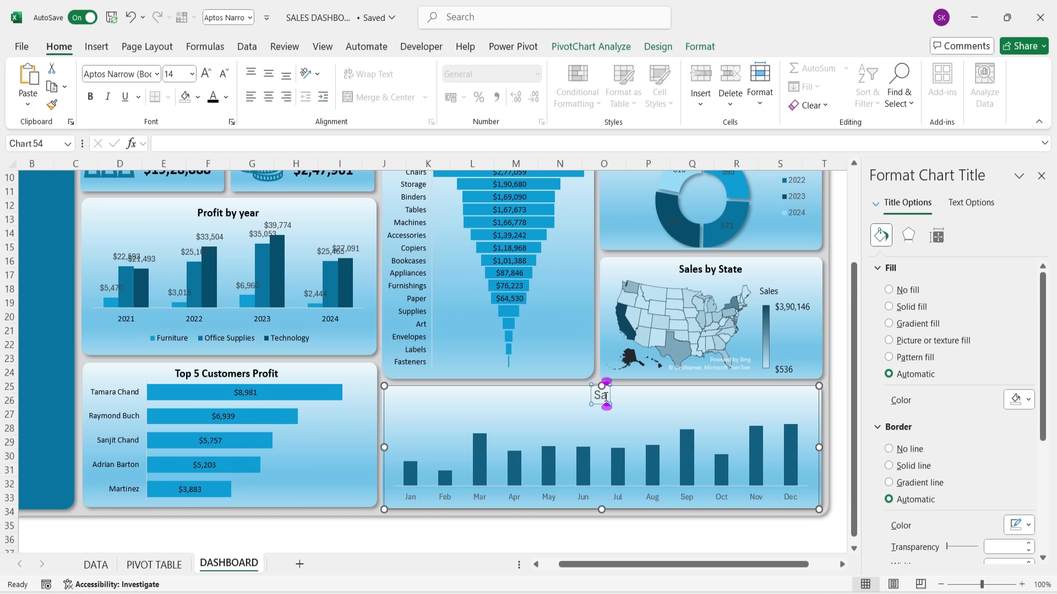
pyautogui.write('les by')
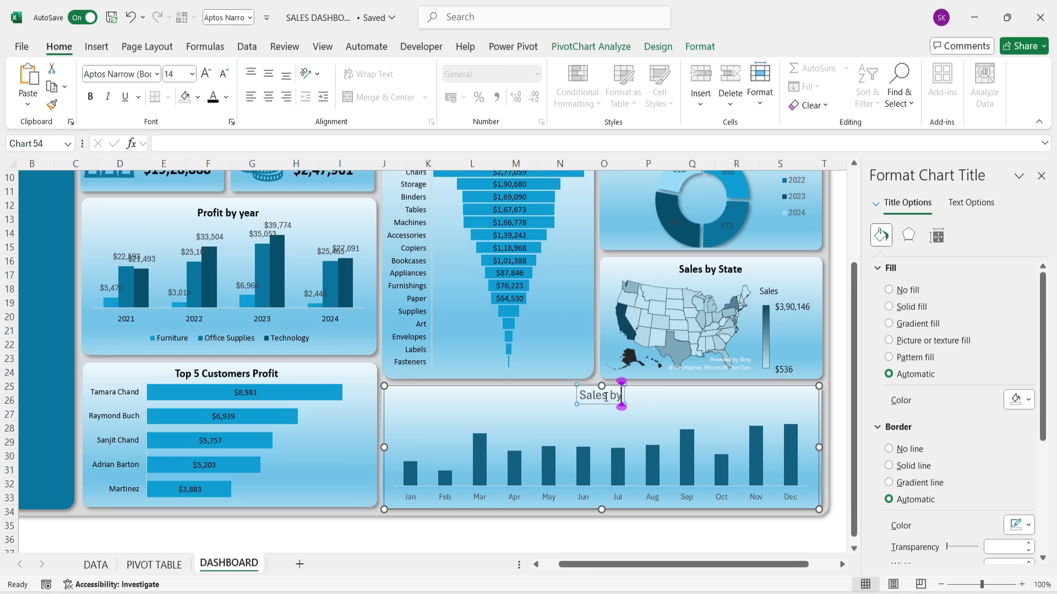
pyautogui.write(' Month')
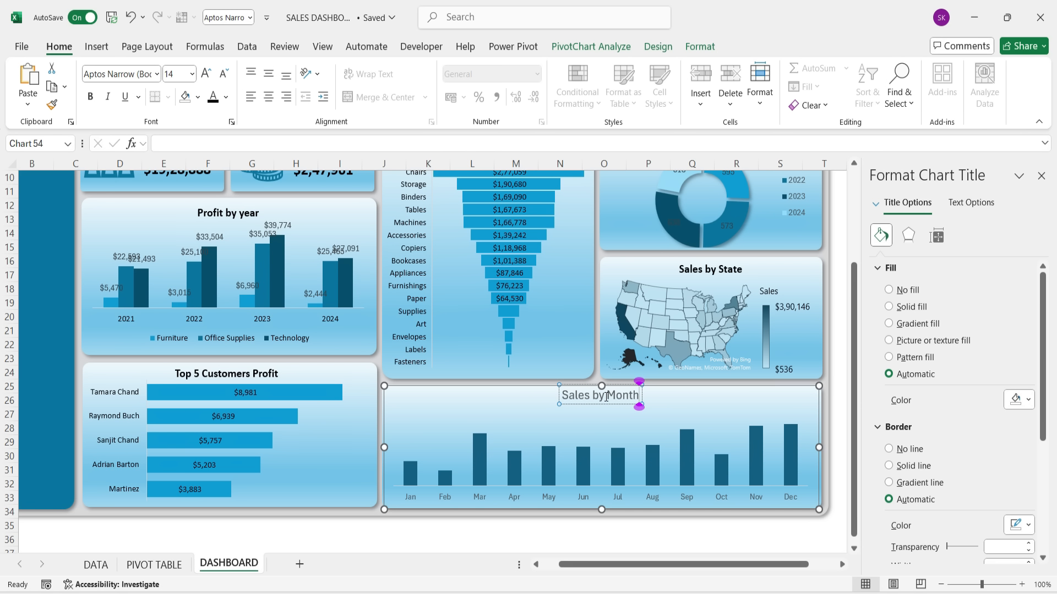
# Step: Format the "Sales by Month" title as bold black Calibri, size 12, and place it centred above the columns
pyautogui.doubleClick(613, 398)
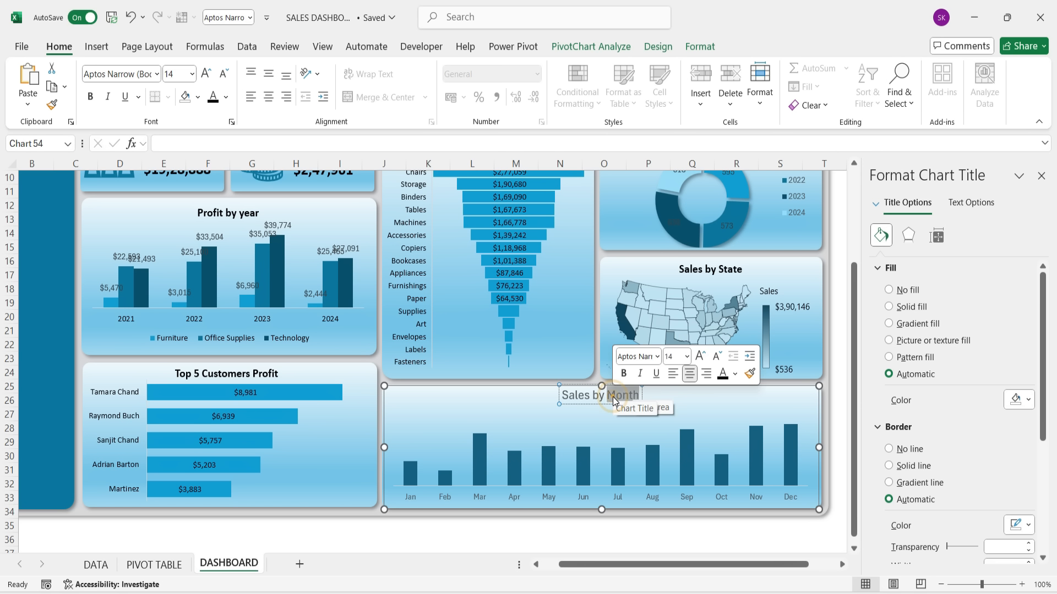
pyautogui.tripleClick(610, 396)
pyautogui.click(104, 74)
pyautogui.write('Calibri')
pyautogui.press('Return')
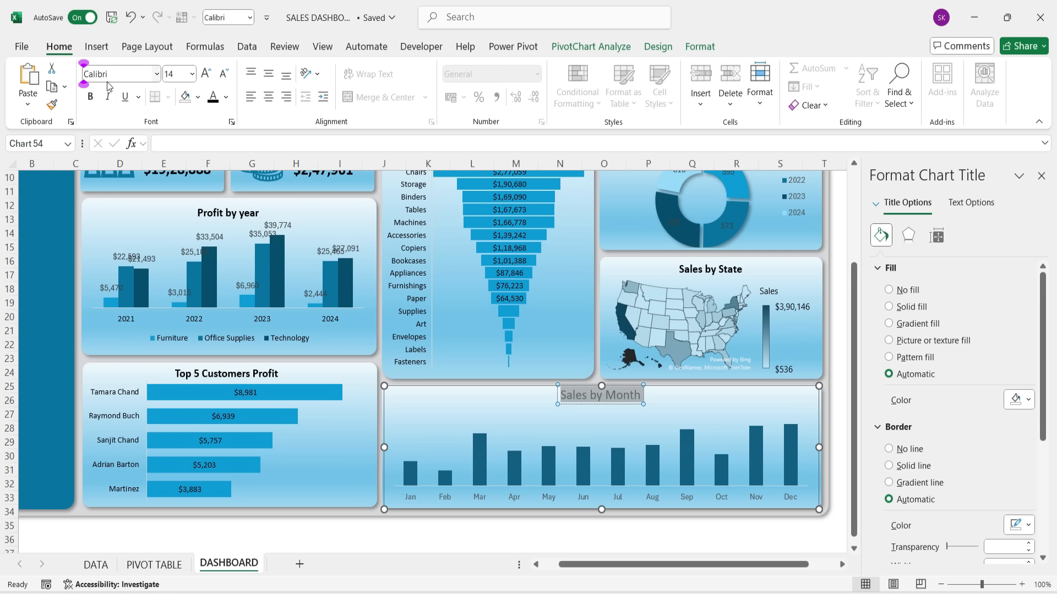
pyautogui.click(90, 97)
pyautogui.click(175, 179)
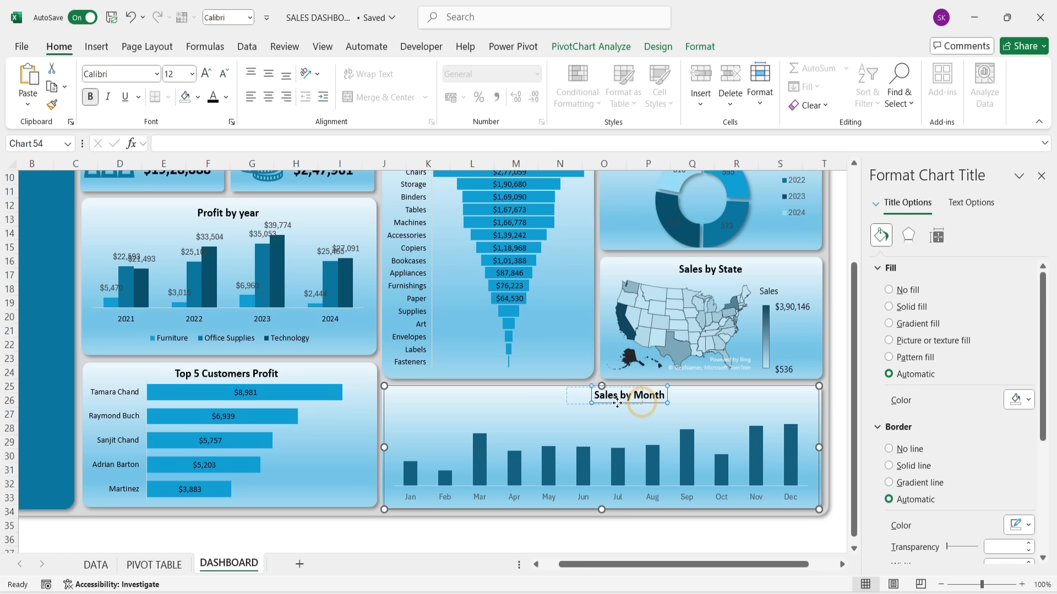
# Step: Set the Sales by Month columns' gap width to 50% and series overlap to -30%
pyautogui.click(486, 448)
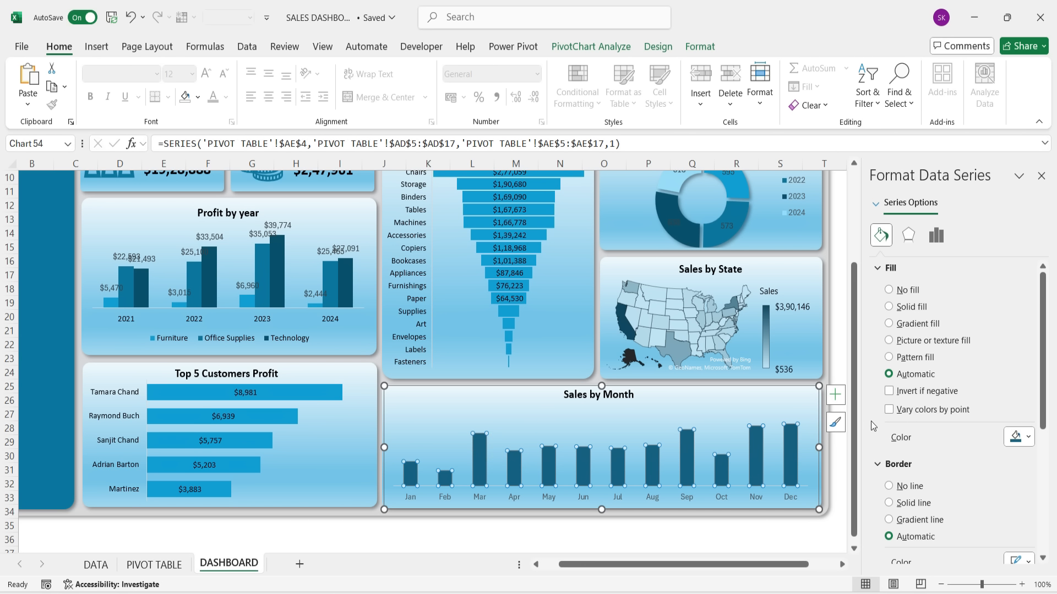
pyautogui.click(937, 236)
pyautogui.moveTo(965, 362); pyautogui.dragTo(953, 364)
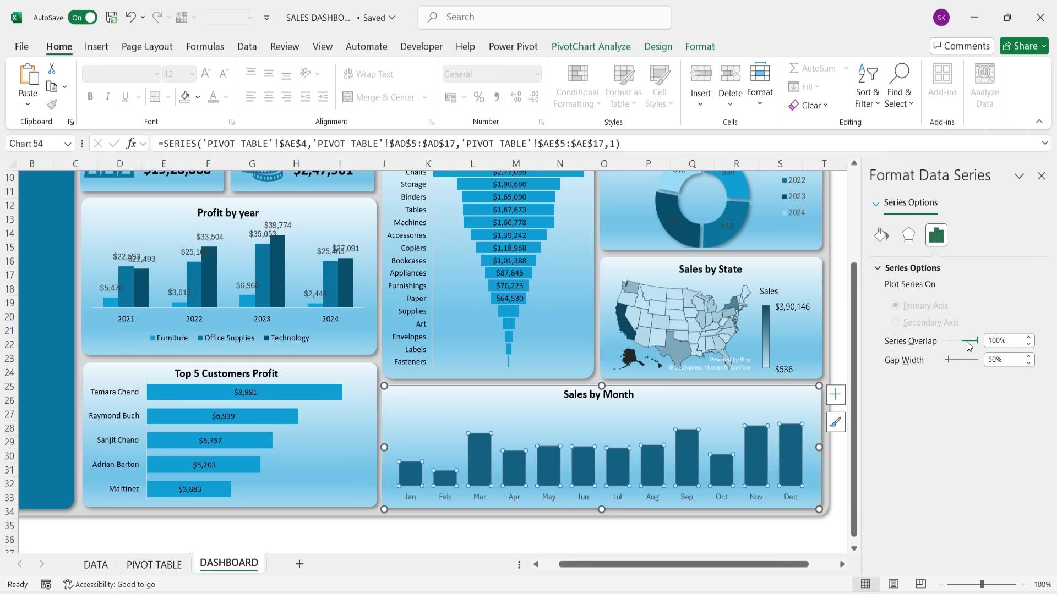
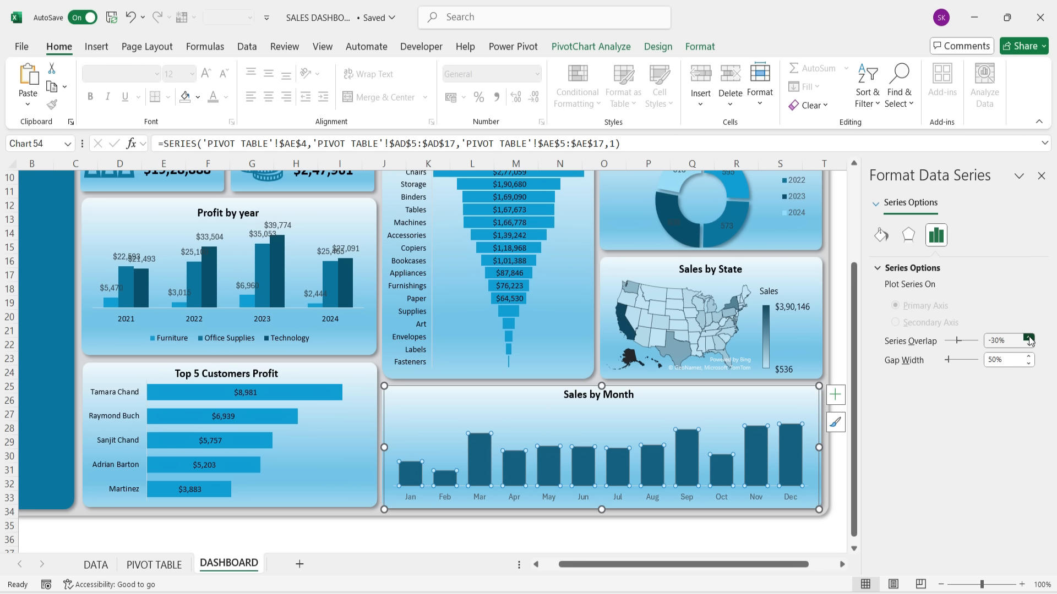
# Step: Extend the Sales by Month plot area upward and add data labels to the columns at Inside End
pyautogui.click(540, 414)
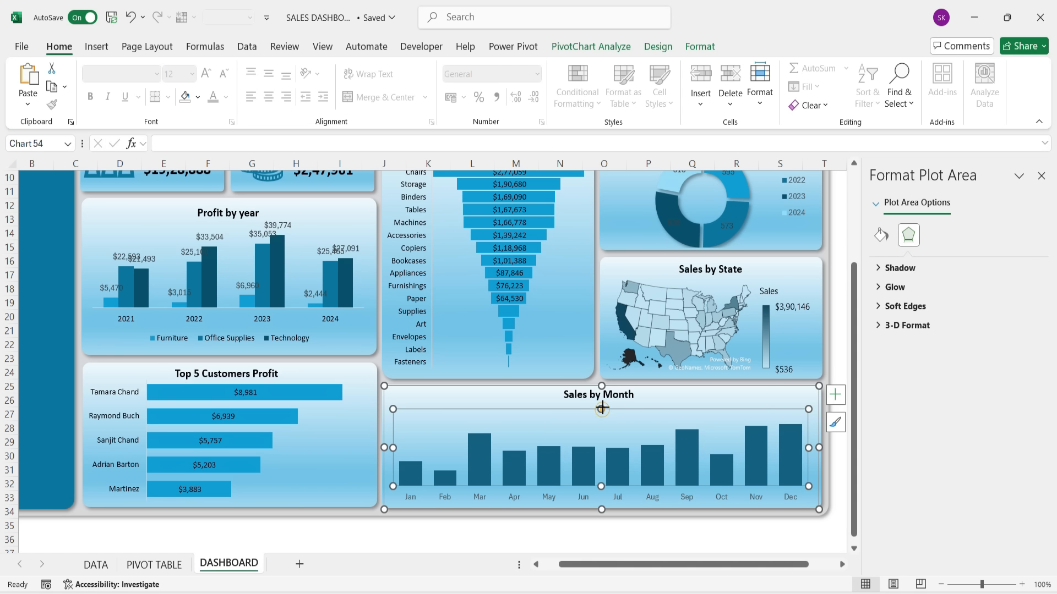
pyautogui.click(786, 439)
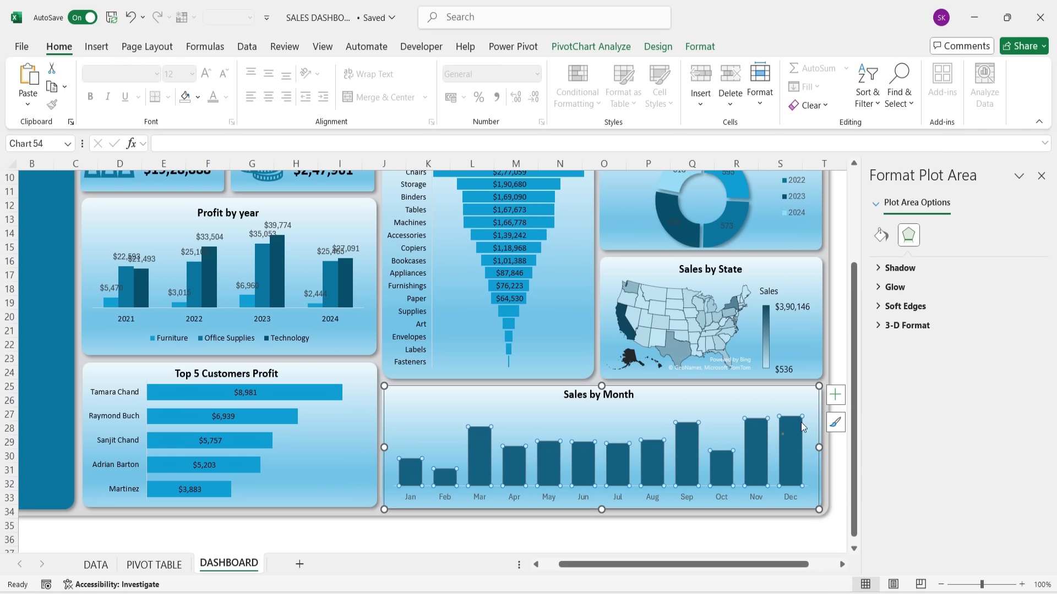
pyautogui.click(835, 395)
pyautogui.hscroll(2, 768, 504)
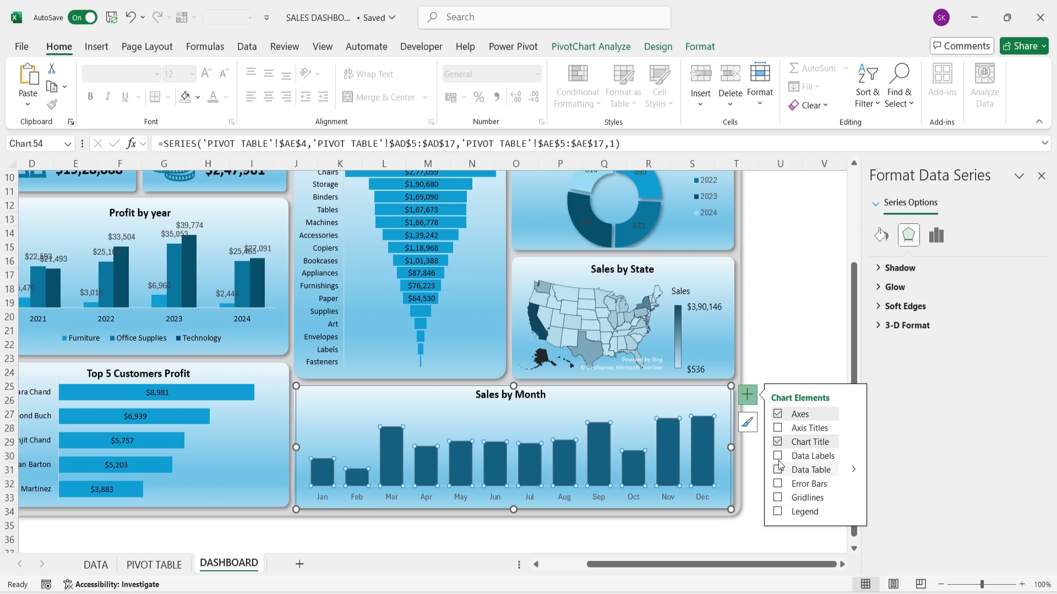
pyautogui.click(854, 456)
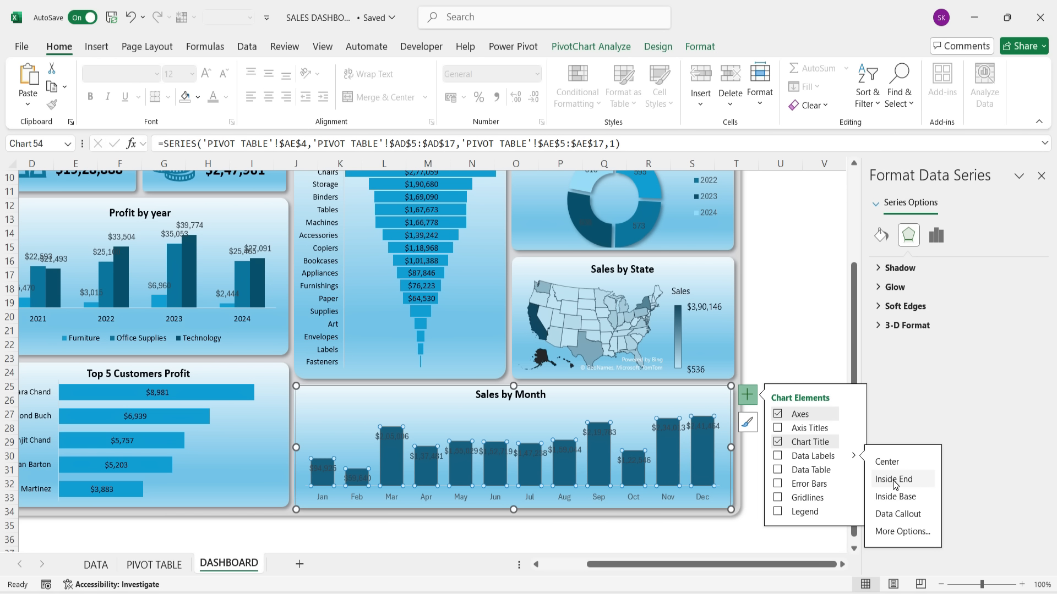
pyautogui.click(899, 482)
pyautogui.moveTo(627, 564); pyautogui.dragTo(529, 560)
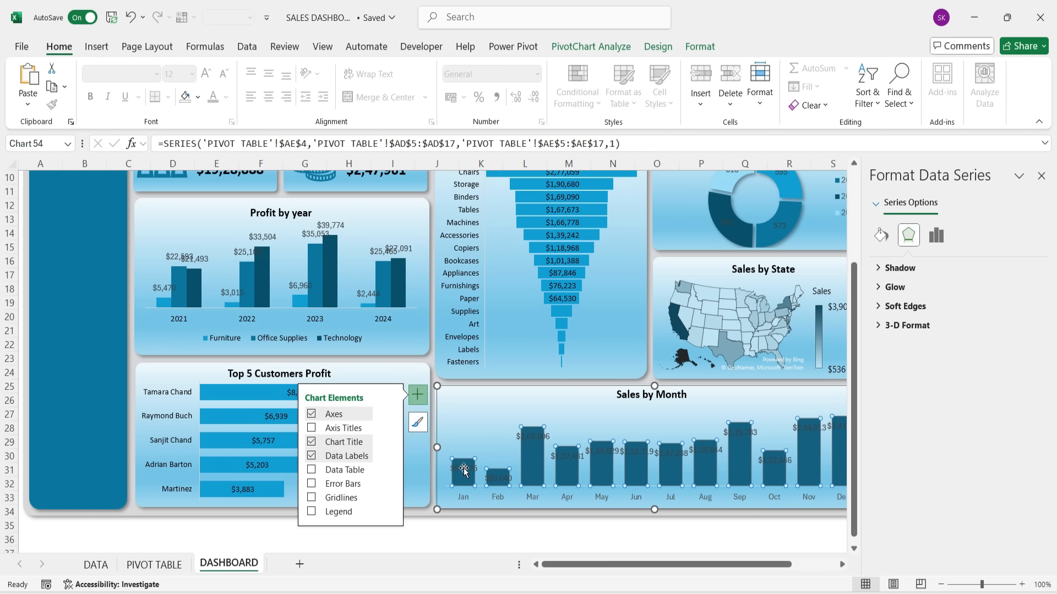
# Step: Move each monthly data label in the Sales by Month chart, January to December, to just above its column
pyautogui.click(464, 470)
pyautogui.moveTo(468, 460); pyautogui.dragTo(469, 440)
pyautogui.click(498, 477)
pyautogui.click(532, 436)
pyautogui.moveTo(498, 477); pyautogui.dragTo(535, 420)
pyautogui.click(575, 457)
pyautogui.moveTo(575, 457); pyautogui.dragTo(607, 431)
pyautogui.click(607, 451)
pyautogui.moveTo(661, 564); pyautogui.dragTo(707, 564)
pyautogui.click(746, 395)
pyautogui.click(476, 446)
pyautogui.click(502, 451)
pyautogui.moveTo(503, 449); pyautogui.dragTo(599, 415)
pyautogui.click(531, 450)
pyautogui.click(566, 450)
pyautogui.click(599, 433)
pyautogui.click(633, 460)
pyautogui.click(668, 427)
pyautogui.moveTo(633, 460); pyautogui.dragTo(703, 408)
pyautogui.click(702, 426)
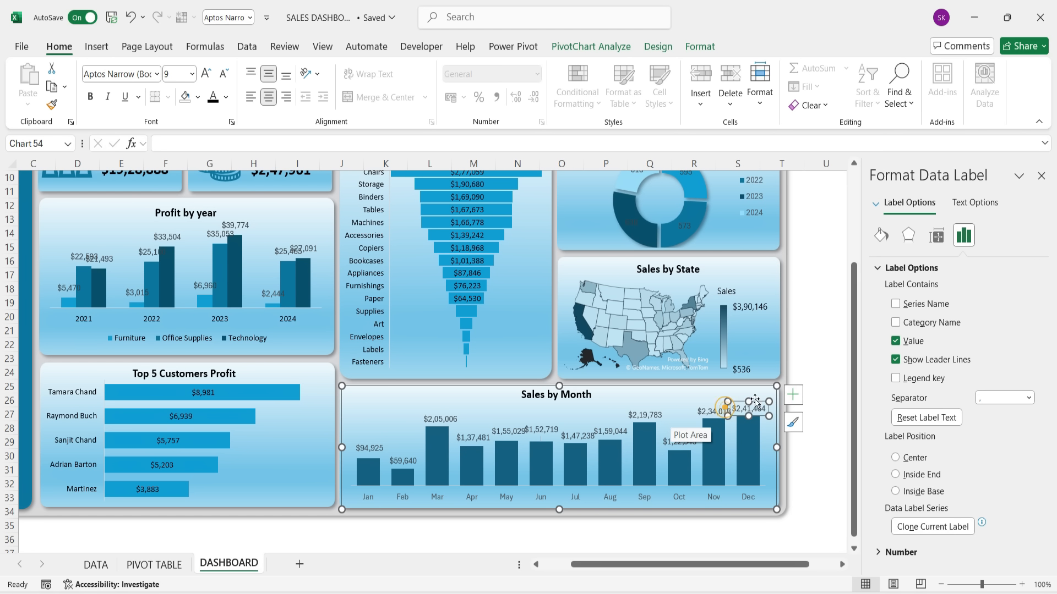
pyautogui.click(497, 518)
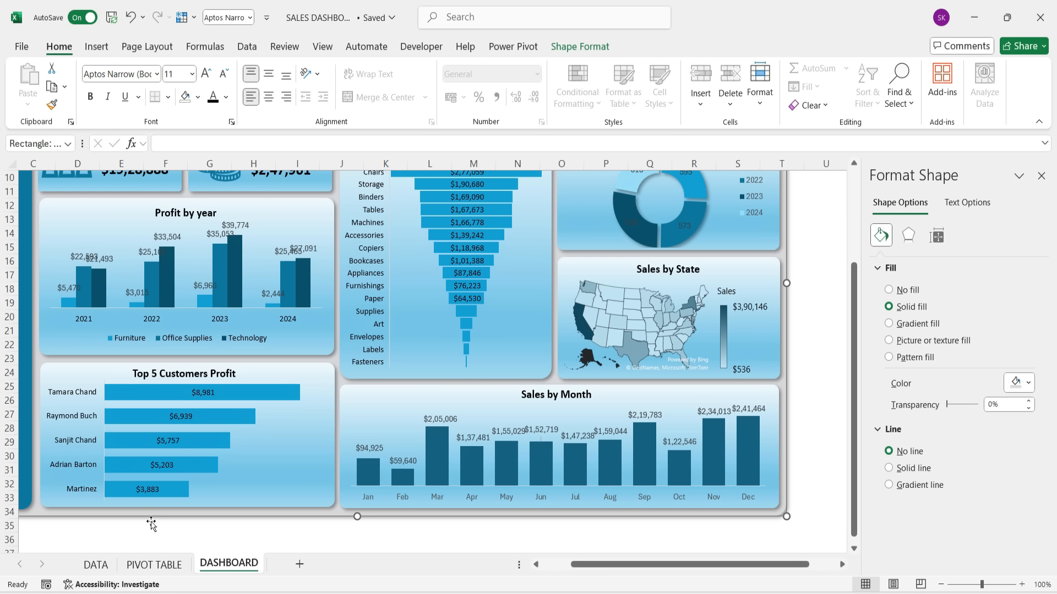
# Step: Apply the custom number format $#,#00, "K" to the Sum of Sales values in the Sales by Month pivot table
pyautogui.click(154, 564)
pyautogui.moveTo(767, 233); pyautogui.dragTo(769, 400)
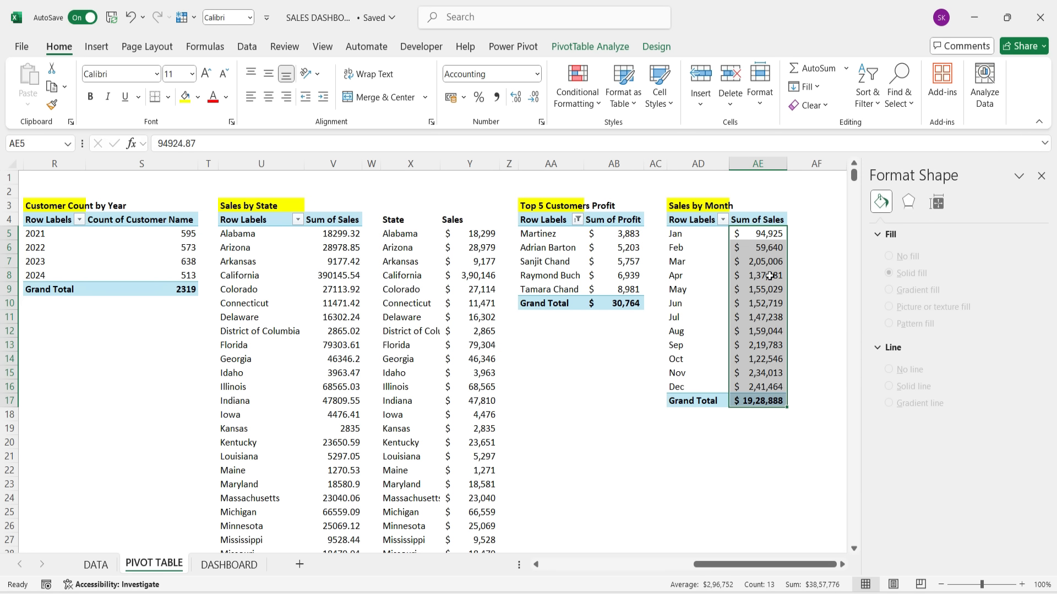
pyautogui.rightClick(769, 276)
pyautogui.click(797, 338)
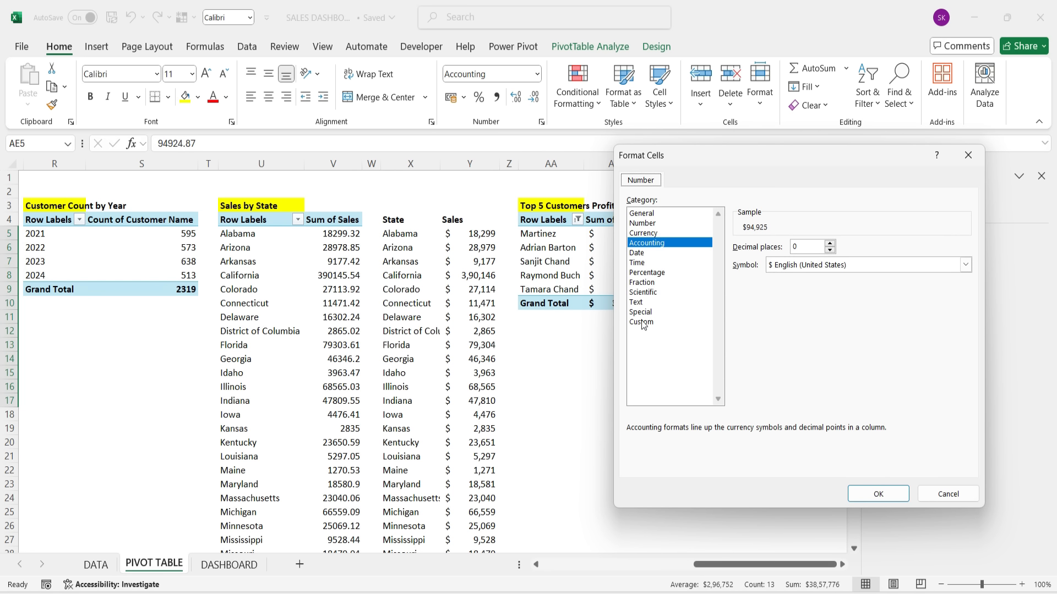
pyautogui.click(642, 322)
pyautogui.tripleClick(806, 257)
pyautogui.press('BackSpace')
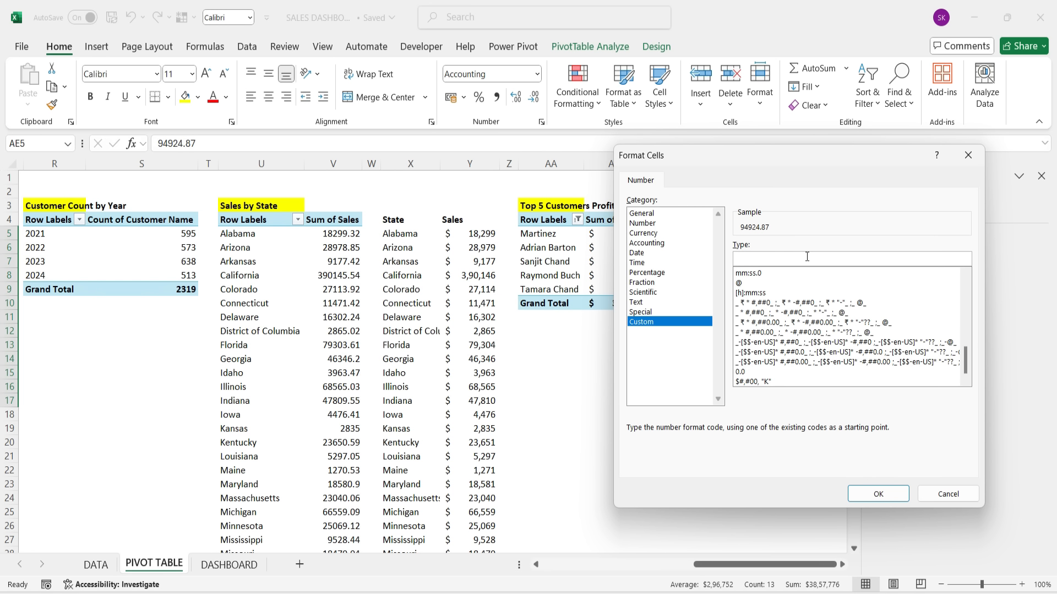
pyautogui.hotkey('alt', 'Tab')
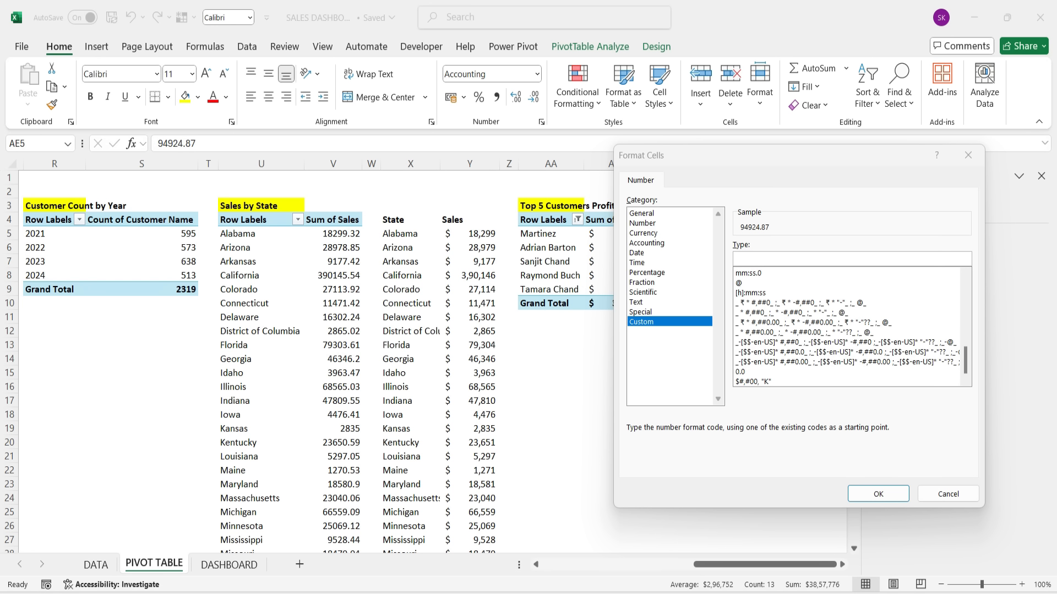
pyautogui.click(763, 382)
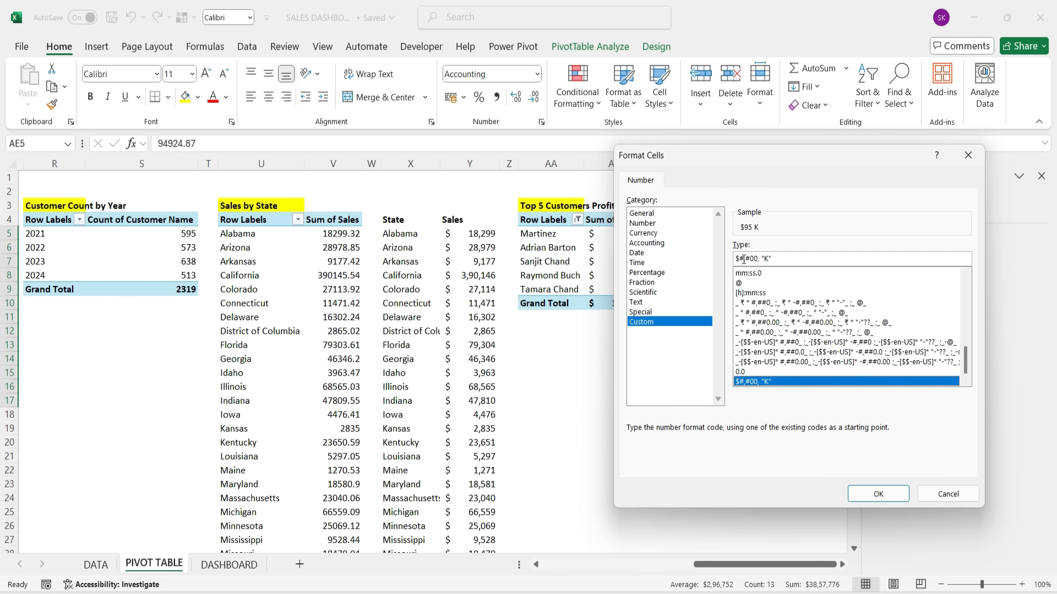
pyautogui.click(878, 494)
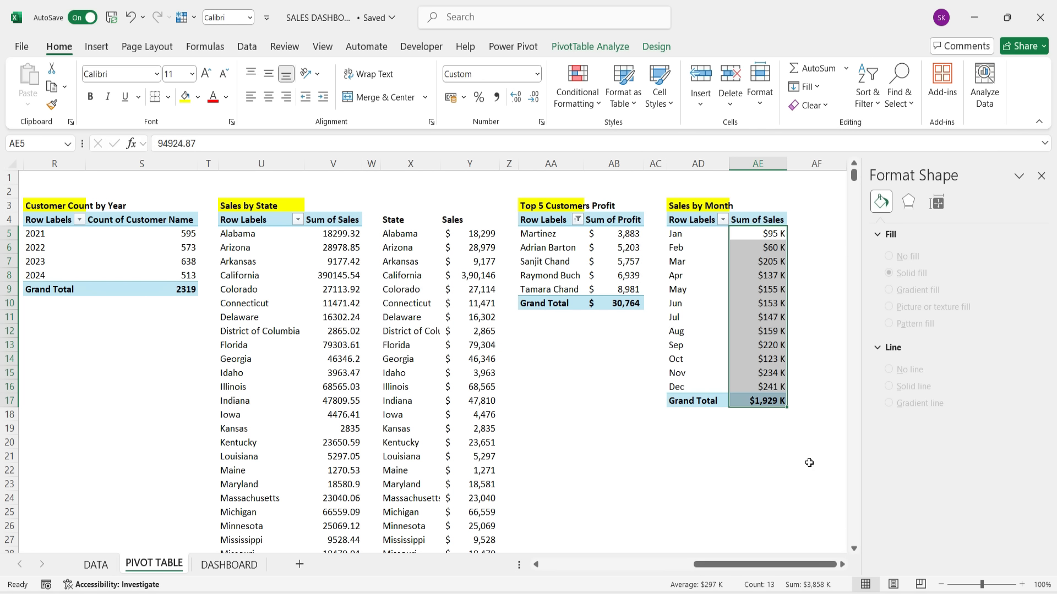
pyautogui.click(770, 429)
# Step: Change the month axis labels of the dashboard's Sales by Month chart to black
pyautogui.click(228, 565)
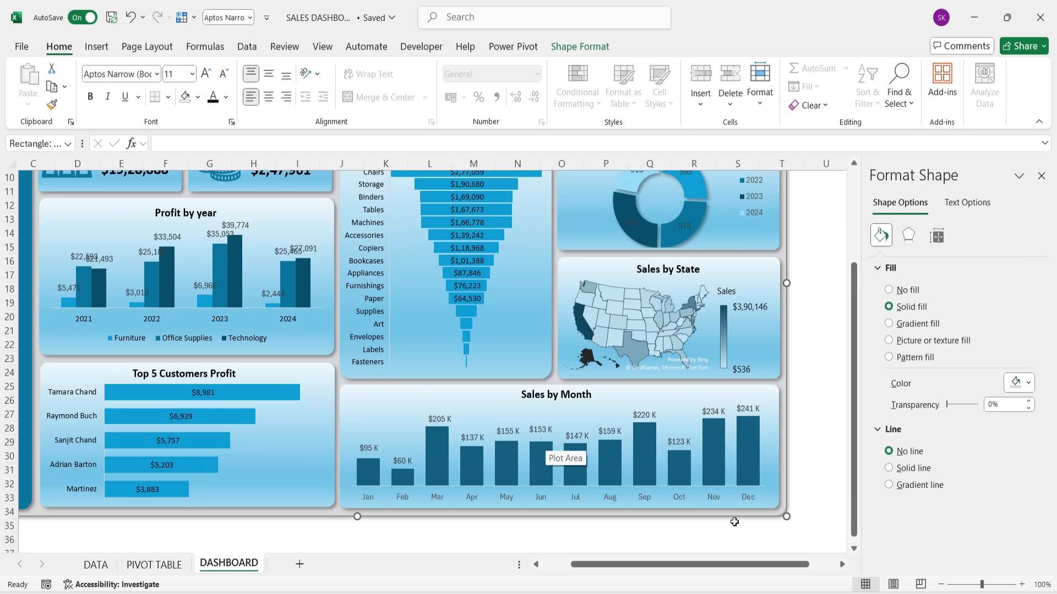
pyautogui.click(474, 497)
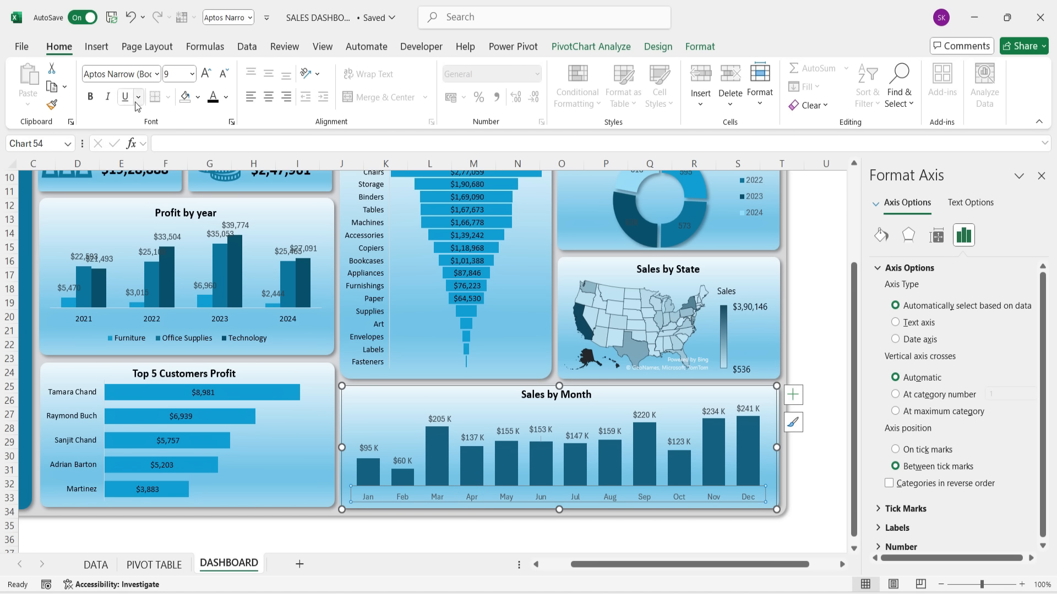
pyautogui.click(333, 338)
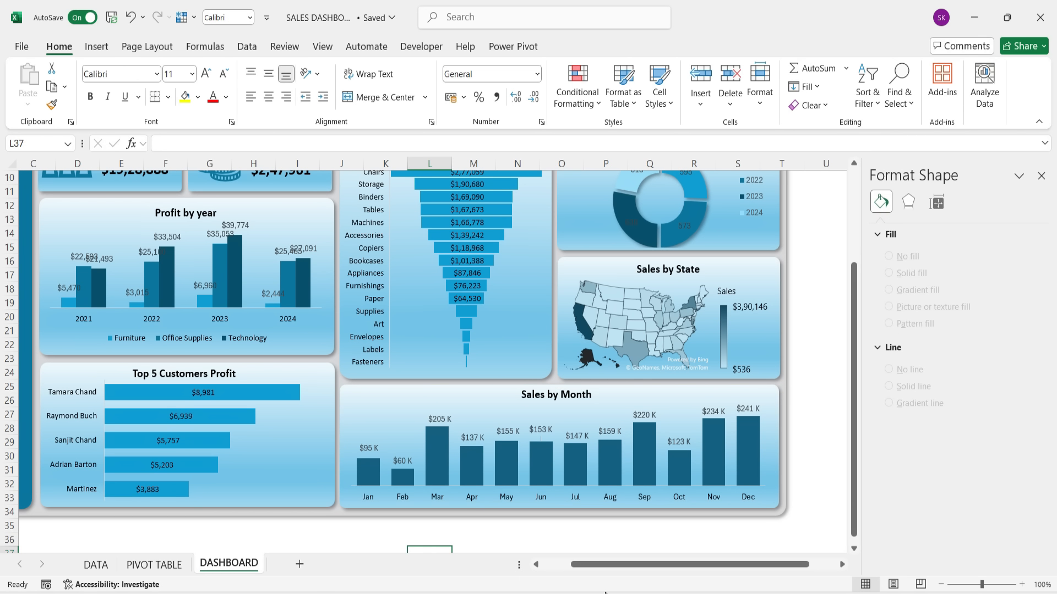
pyautogui.click(591, 498)
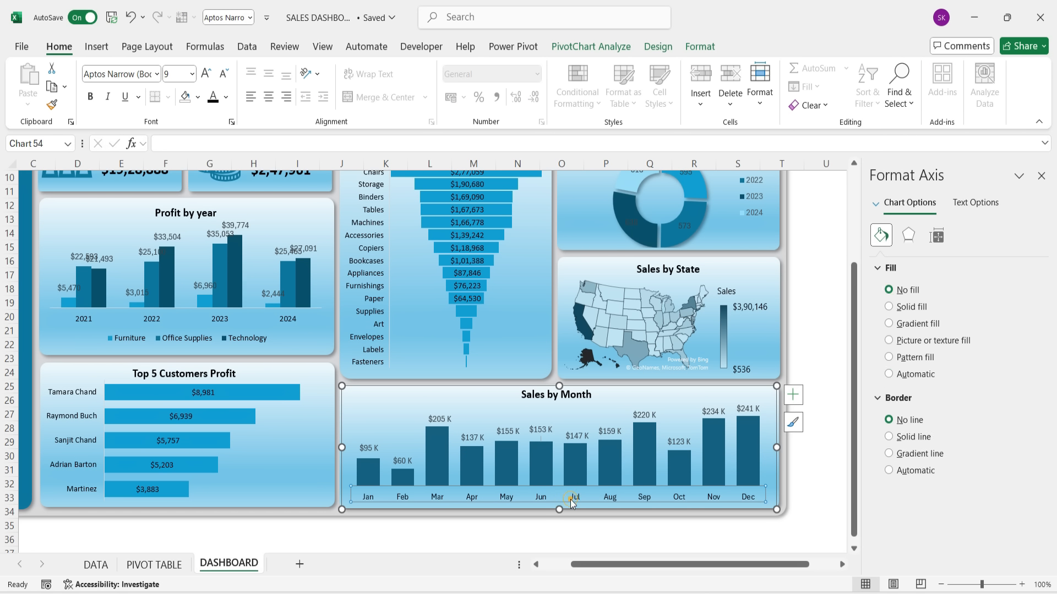
pyautogui.click(432, 534)
pyautogui.moveTo(606, 566); pyautogui.dragTo(575, 563)
# Step: Check the font size of the Top 5 Customers Profit name labels, and hide the formatting pane and ribbon to view the dashboard
pyautogui.click(166, 393)
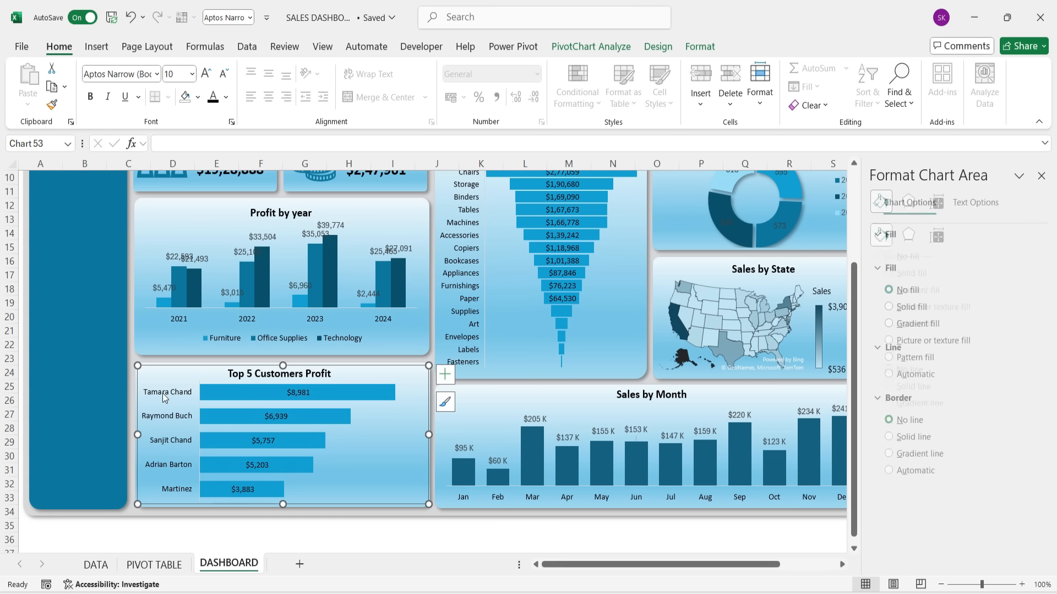
pyautogui.click(192, 75)
pyautogui.scroll(3, 513, 535)
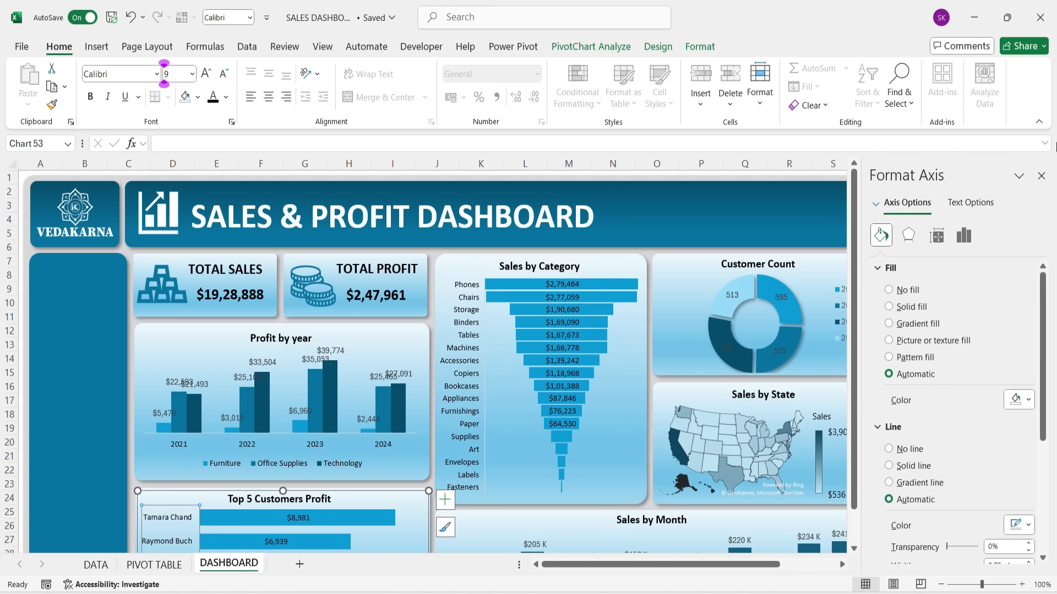
pyautogui.click(1041, 175)
pyautogui.click(1039, 122)
pyautogui.click(981, 217)
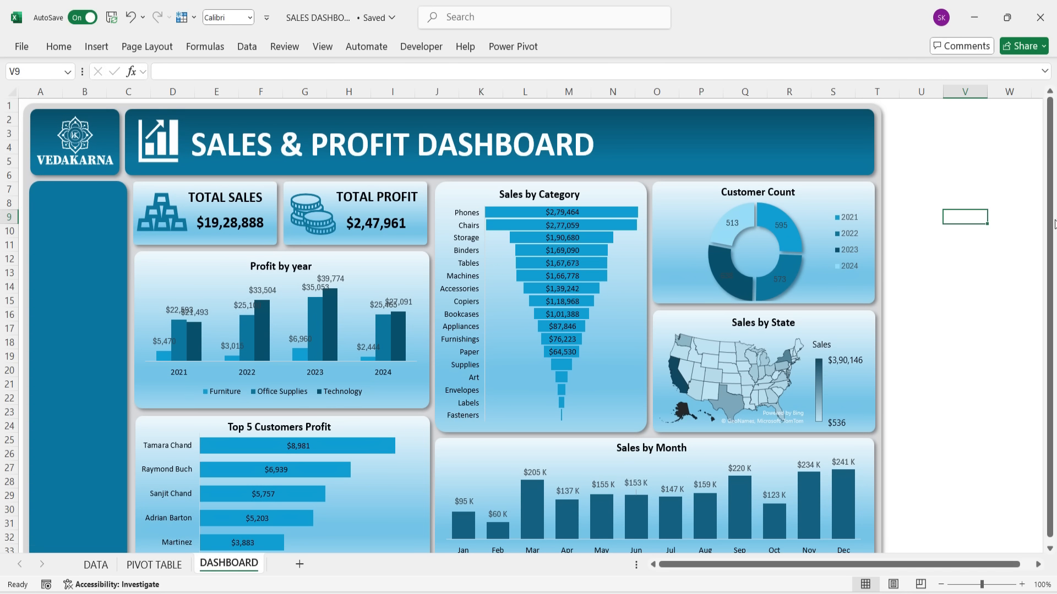
pyautogui.scroll(-1, 974, 218)
pyautogui.click(924, 229)
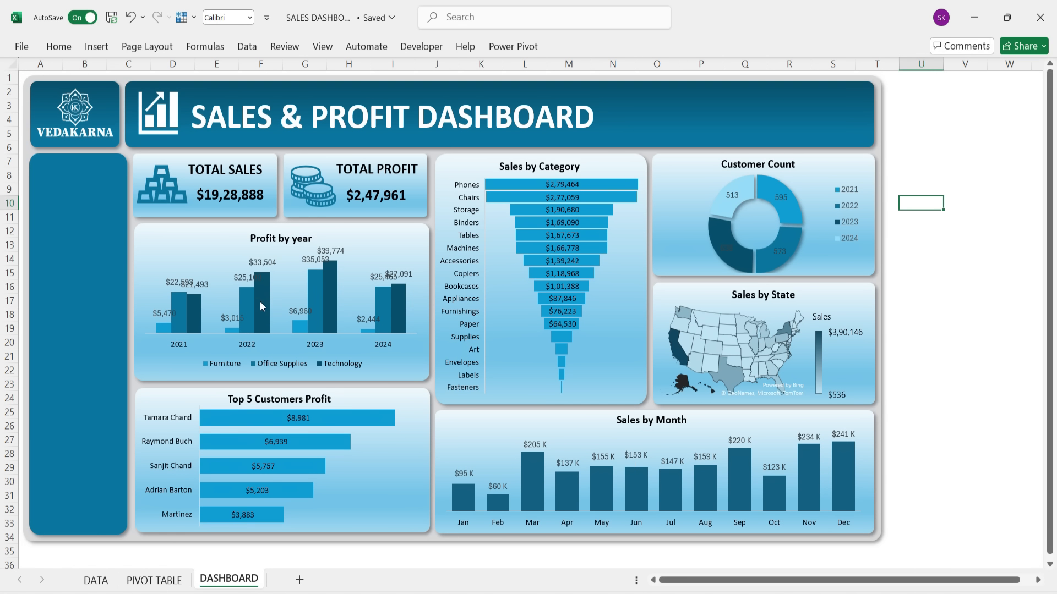
# Step: Apply the first outer shadow preset to the Technology columns in the Profit by year chart
pyautogui.click(263, 306)
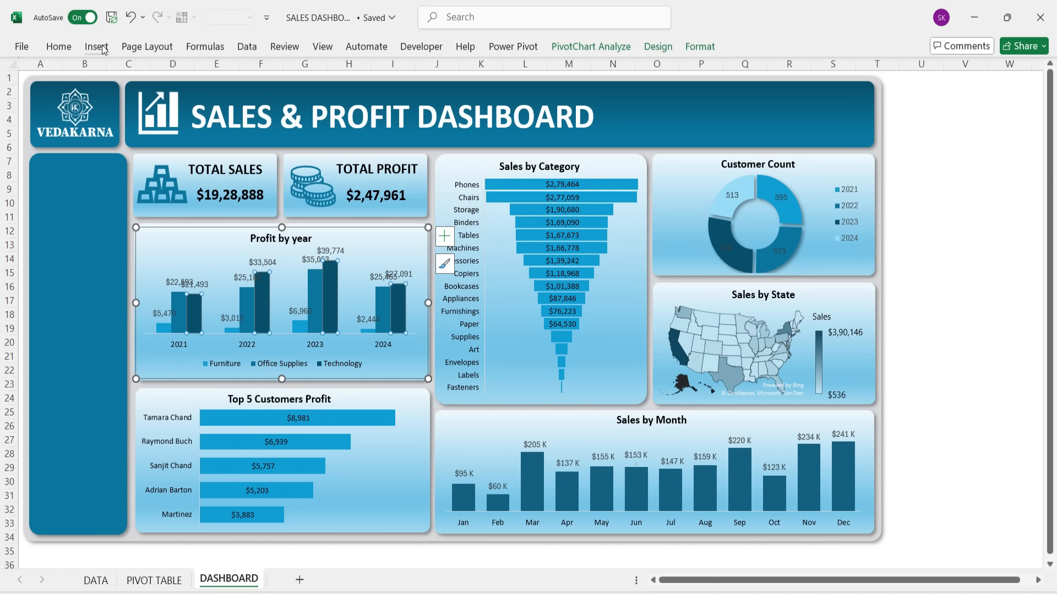
pyautogui.click(707, 49)
pyautogui.click(566, 105)
pyautogui.moveTo(562, 163)
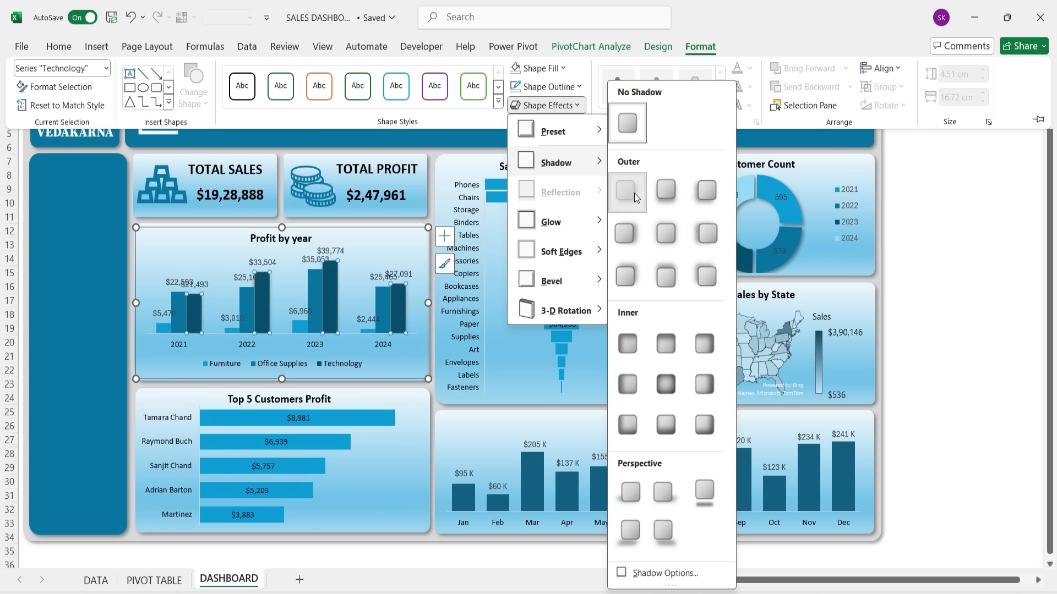
pyautogui.click(632, 194)
# Step: Give the Office Supplies and Furniture columns in the Profit by year chart the same outer shadow as Technology
pyautogui.click(248, 301)
pyautogui.click(699, 46)
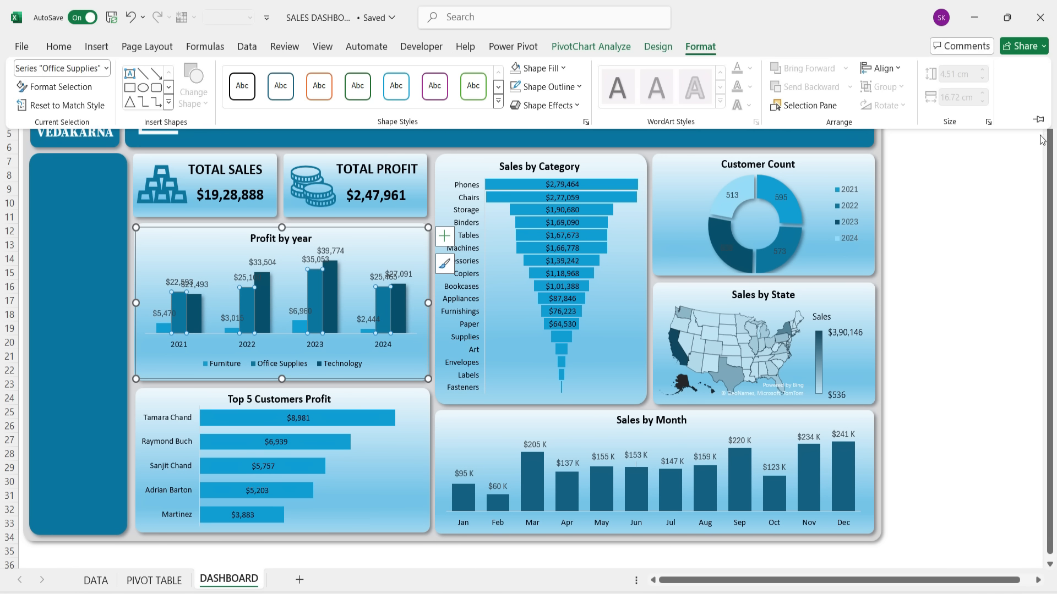
pyautogui.click(544, 105)
pyautogui.moveTo(561, 163)
pyautogui.click(628, 194)
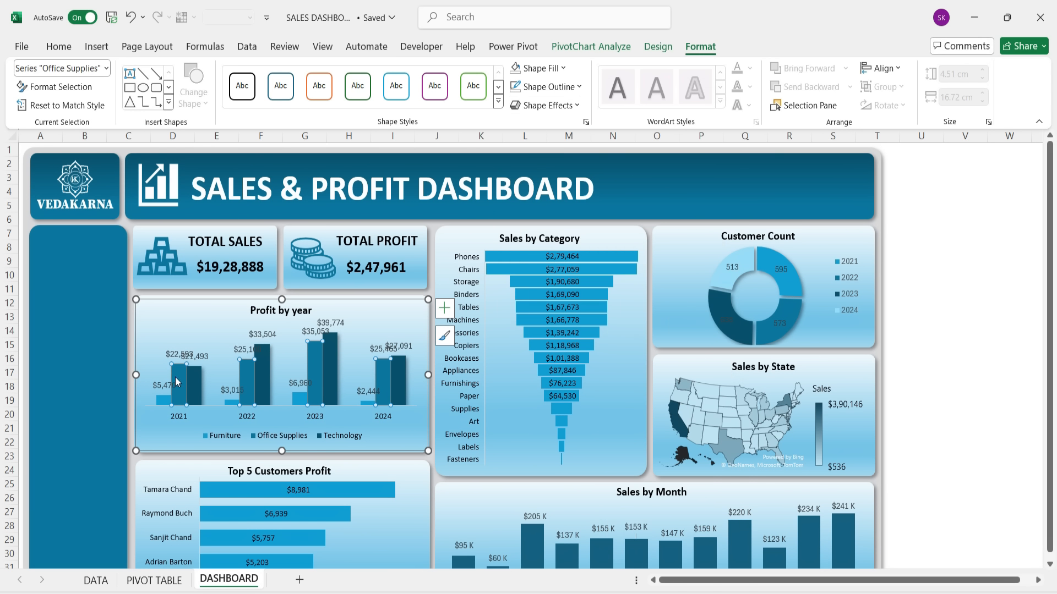
pyautogui.click(164, 396)
pyautogui.click(544, 106)
pyautogui.click(628, 194)
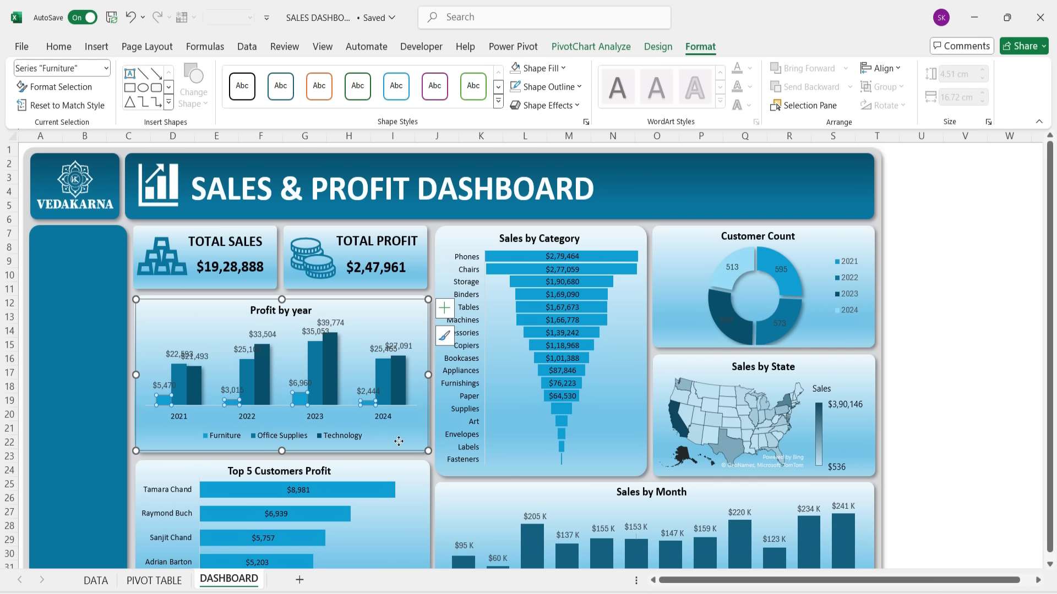
# Step: Try the first outer shadow preset on the Sales by Category funnel bars, and undo it
pyautogui.click(599, 259)
pyautogui.click(633, 46)
pyautogui.click(428, 105)
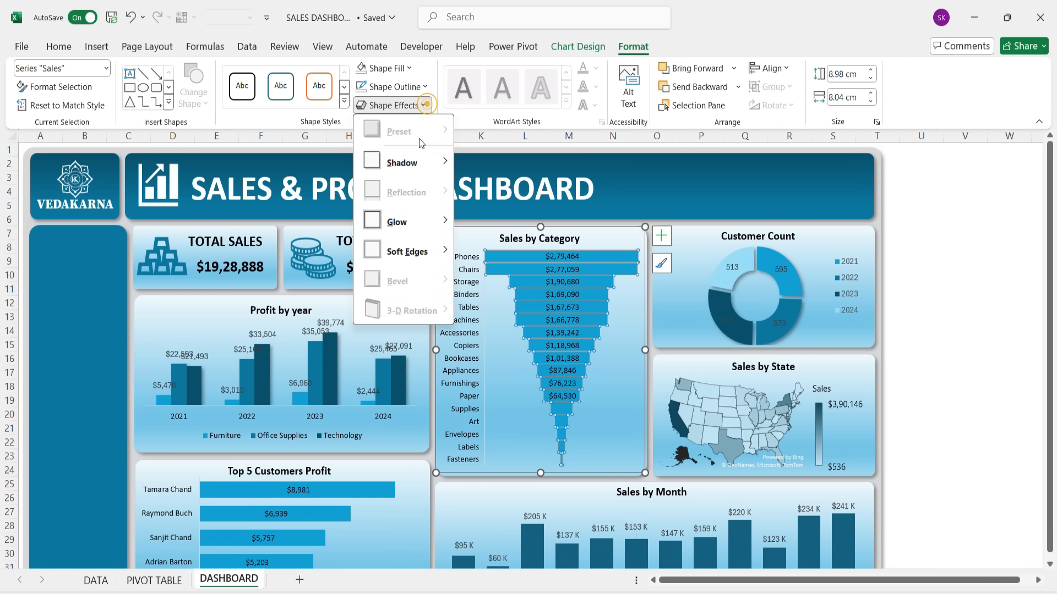
pyautogui.moveTo(433, 163)
pyautogui.click(474, 194)
pyautogui.click(919, 304)
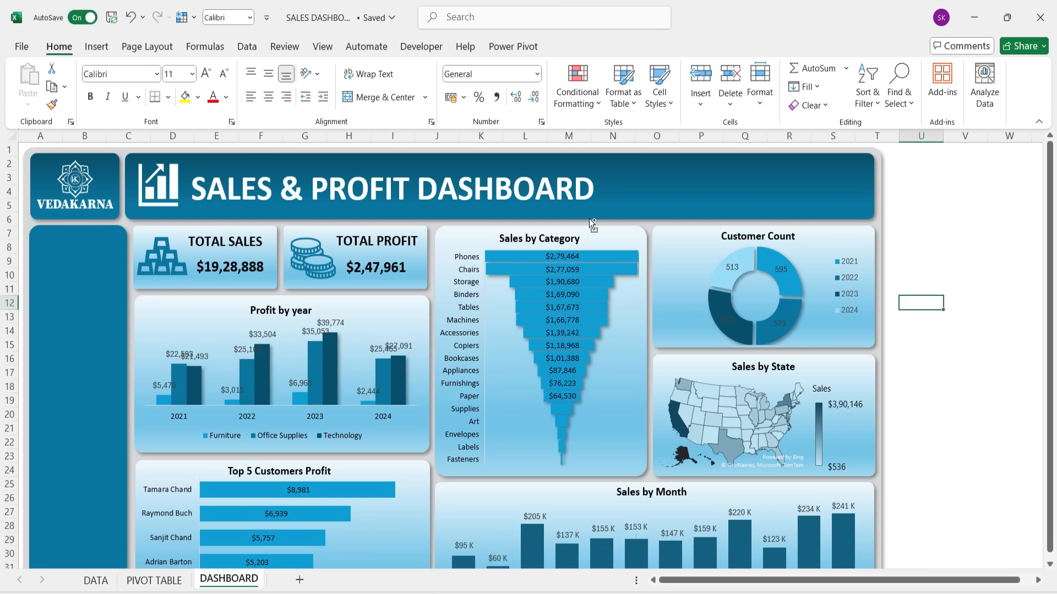
pyautogui.hotkey('ctrl', 'z')
pyautogui.click(684, 292)
# Step: Apply the first outer shadow preset to the bars of the Top 5 Customers Profit chart
pyautogui.scroll(-1, 760, 364)
pyautogui.click(381, 444)
pyautogui.click(693, 49)
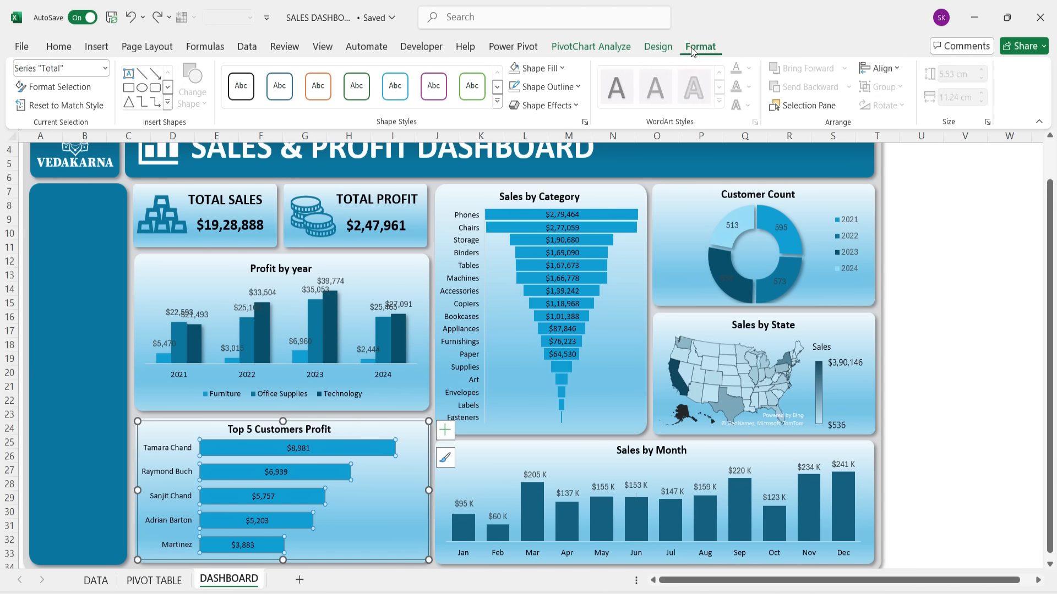
pyautogui.click(547, 105)
pyautogui.moveTo(562, 160)
pyautogui.click(630, 189)
# Step: Apply the first outer shadow preset to the Sales by Month columns
pyautogui.click(524, 507)
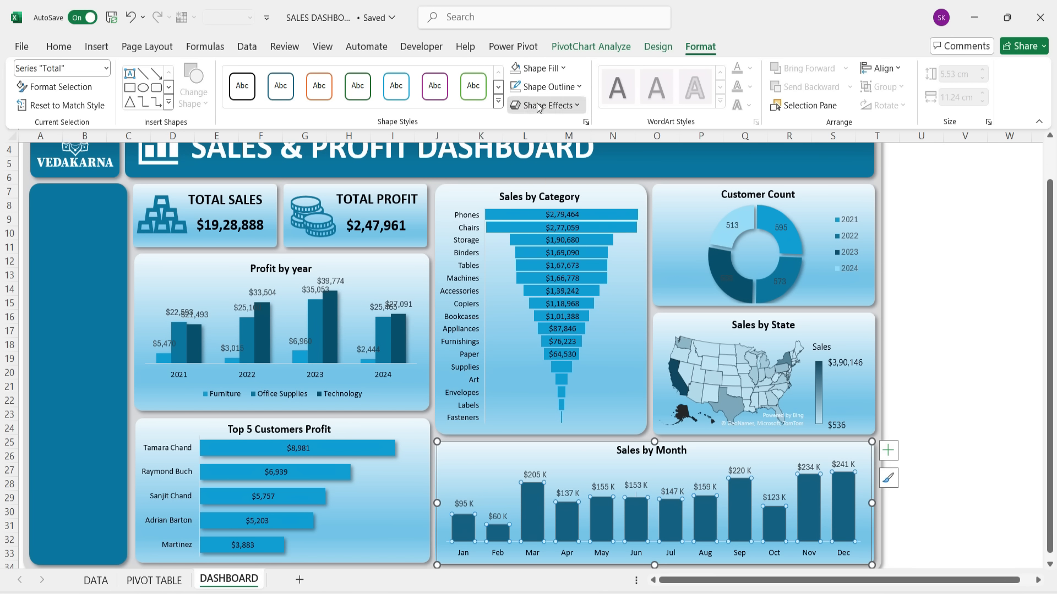
pyautogui.click(538, 107)
pyautogui.click(622, 197)
pyautogui.click(929, 341)
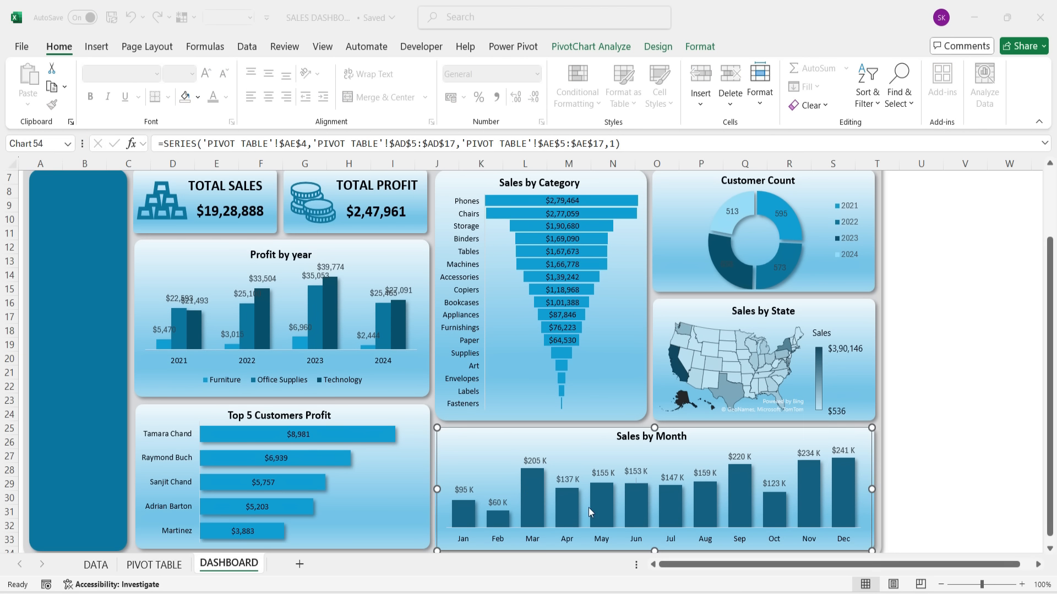
# Step: Fill the Sales by Month columns with a darker shade of the bright blue theme colour
pyautogui.click(590, 512)
pyautogui.click(96, 46)
pyautogui.click(59, 46)
pyautogui.click(198, 97)
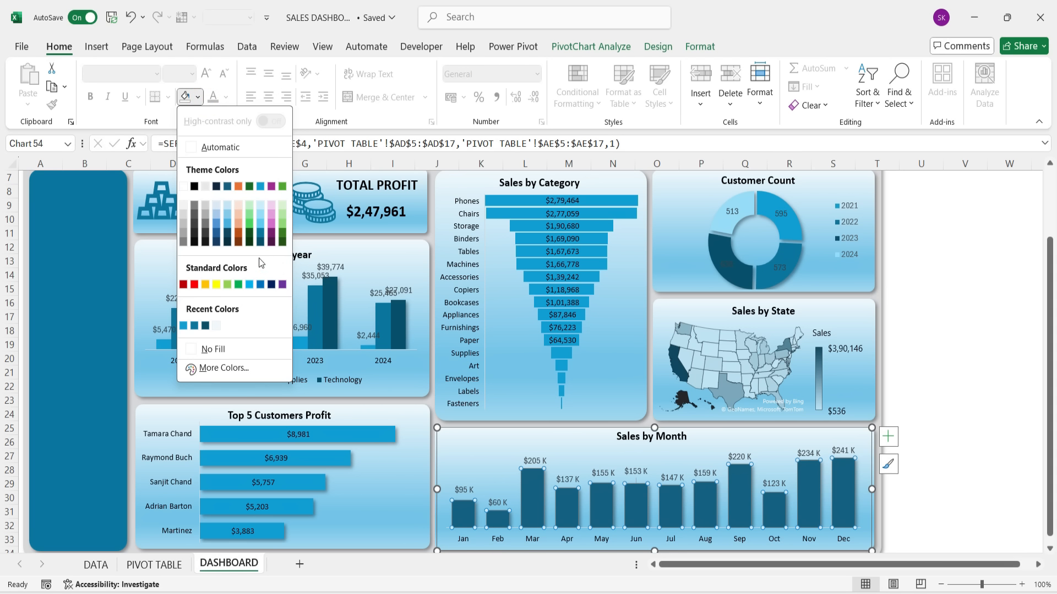
pyautogui.click(259, 234)
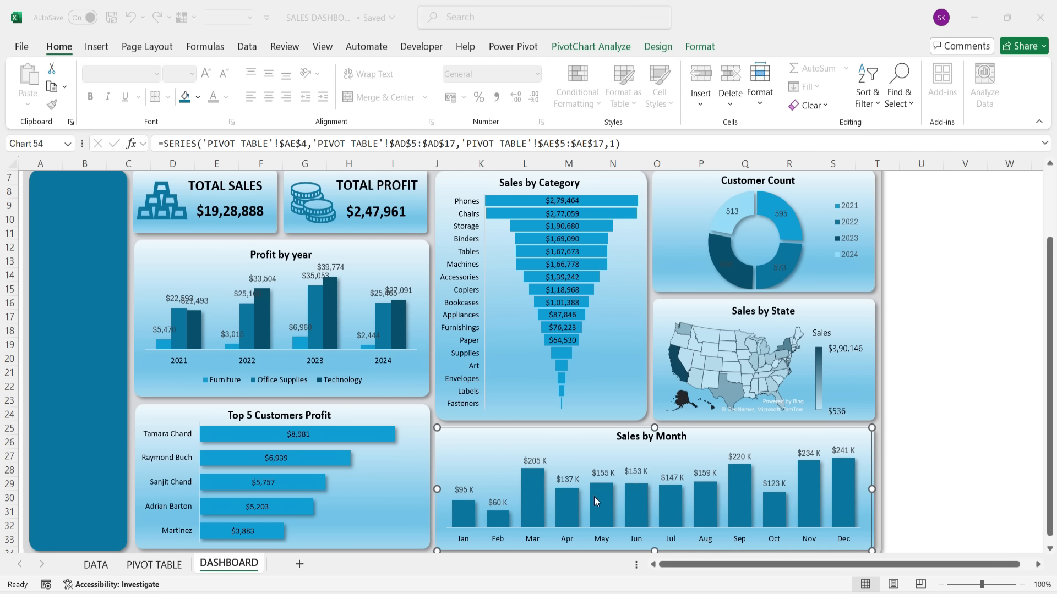
# Step: Review the complete dashboard layout with the ribbon collapsed and no chart selected
pyautogui.scroll(2, 801, 350)
pyautogui.scroll(-1, 937, 373)
pyautogui.click(936, 374)
pyautogui.scroll(-2, 936, 373)
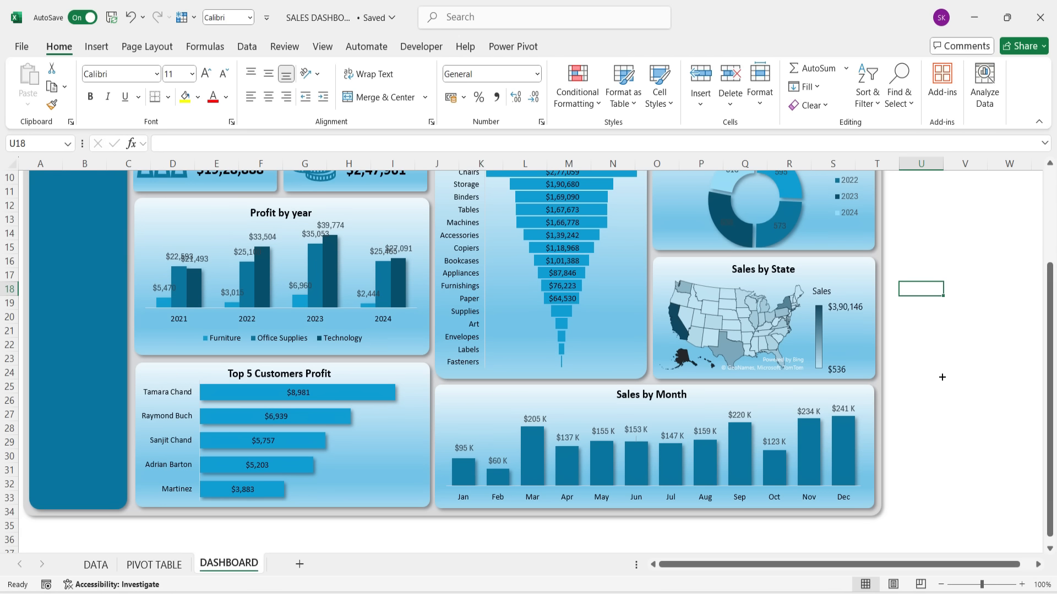
pyautogui.scroll(3, 908, 377)
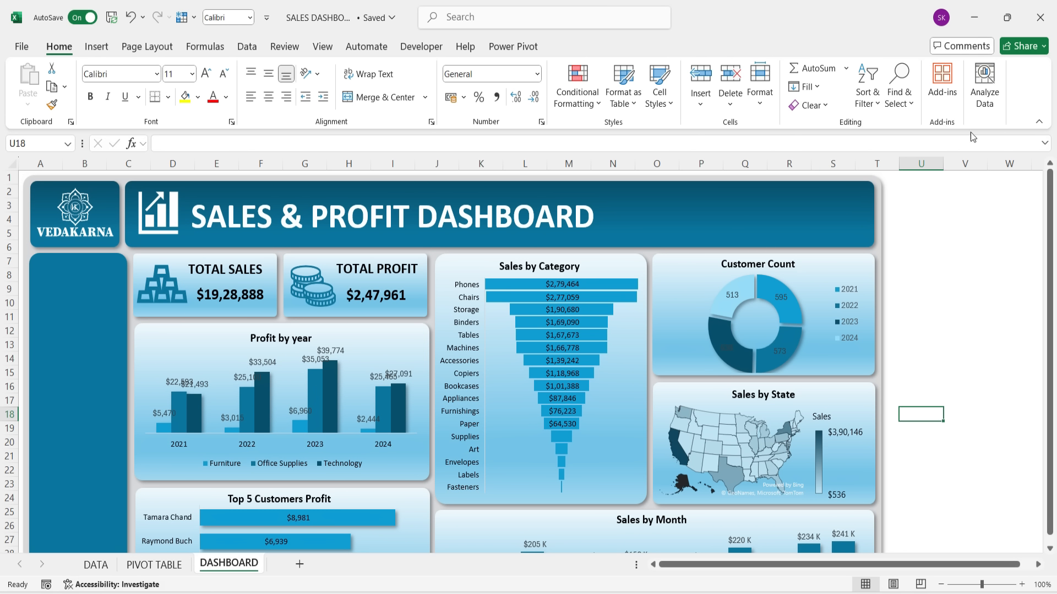
pyautogui.click(1039, 122)
pyautogui.click(322, 47)
pyautogui.click(392, 105)
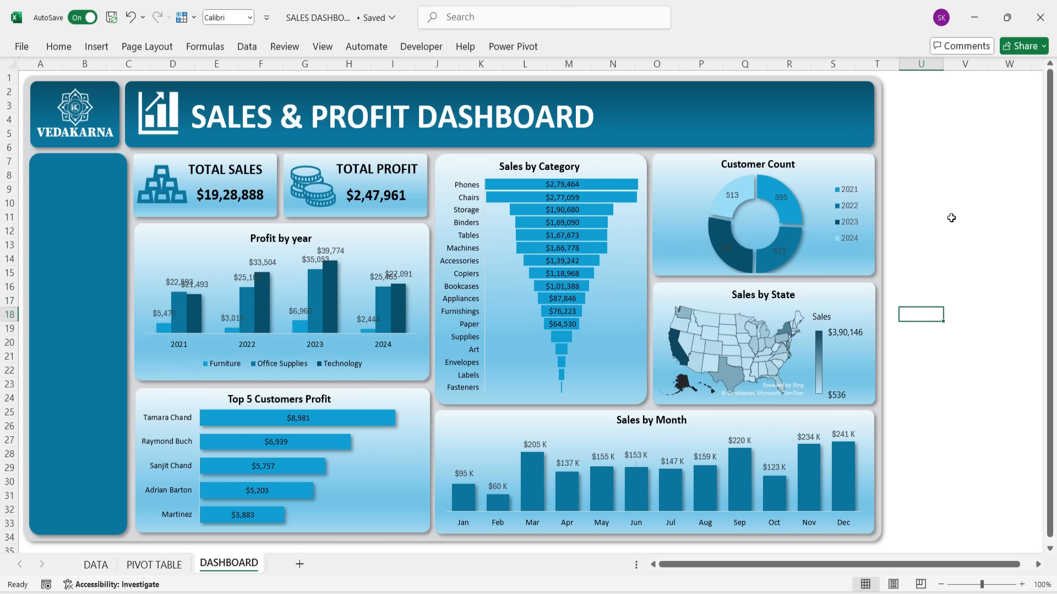
pyautogui.click(964, 383)
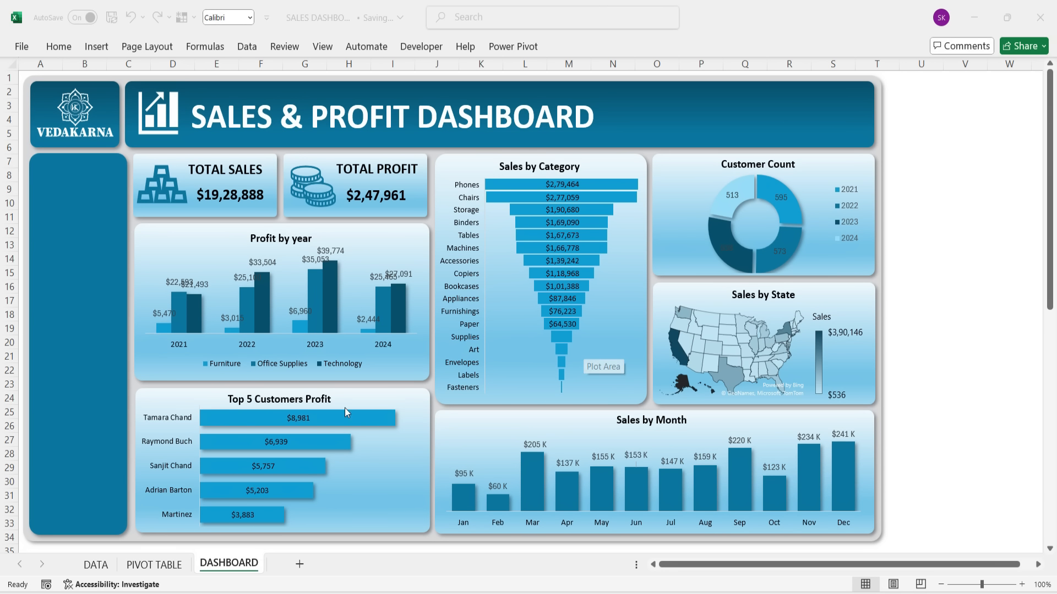
# Step: Insert Category, Month and Year slicers for the Sales by Month pivot table on the PIVOT TABLE sheet
pyautogui.click(155, 567)
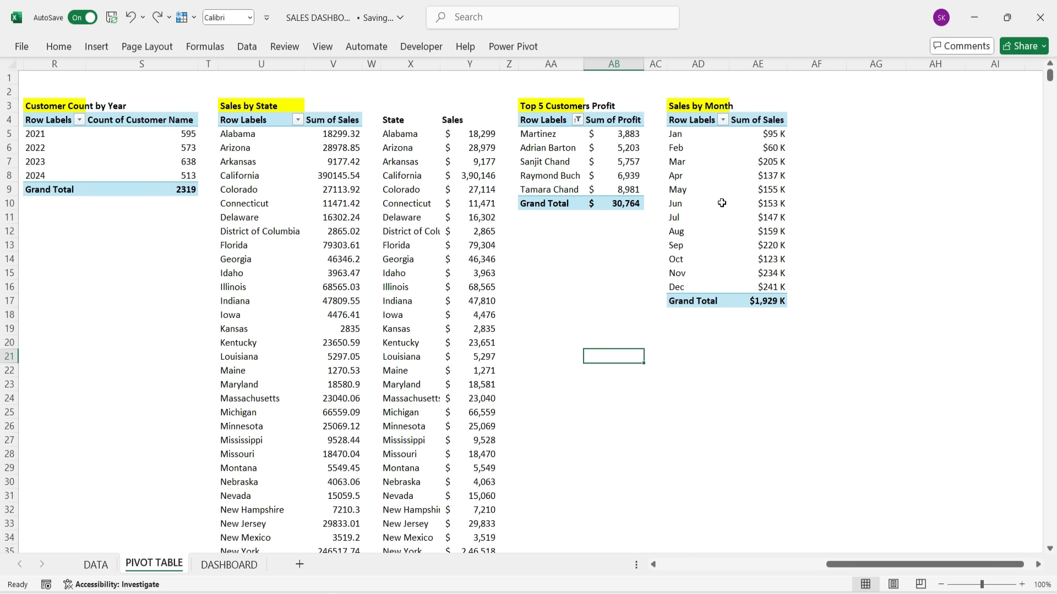
pyautogui.click(687, 122)
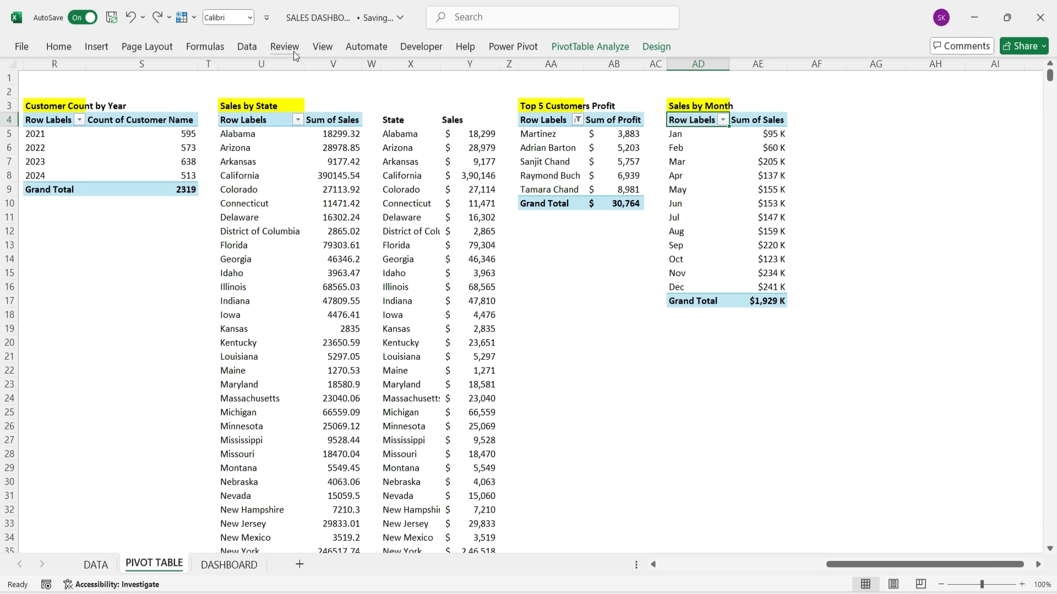
pyautogui.click(94, 45)
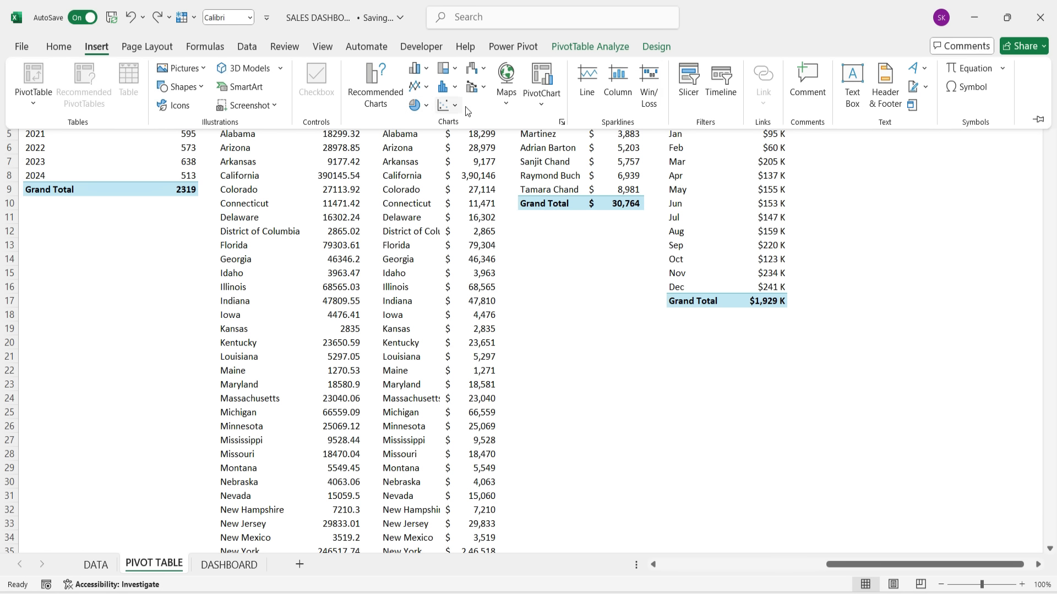
pyautogui.click(683, 104)
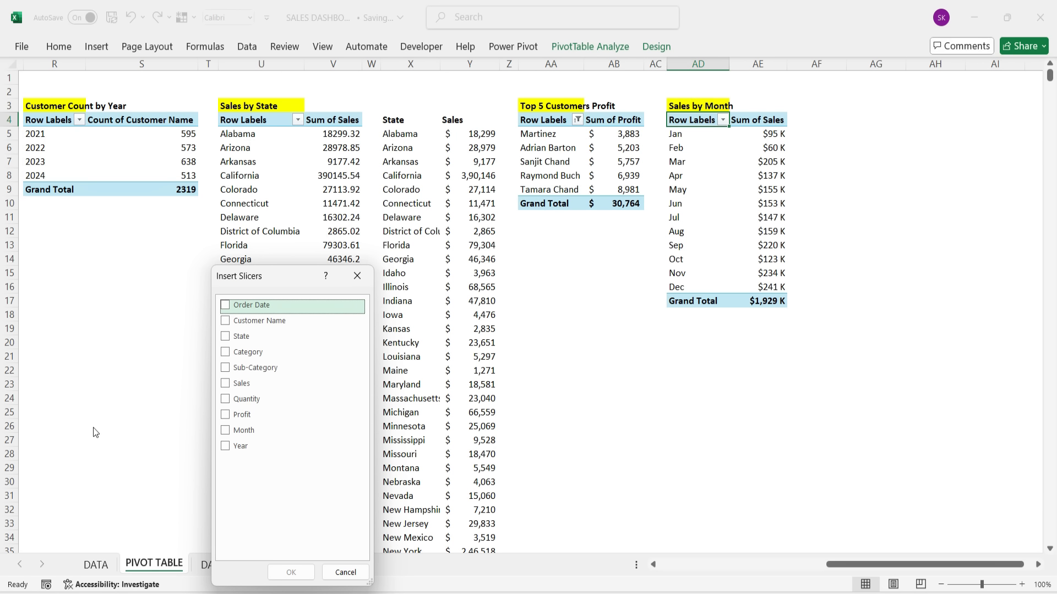
pyautogui.click(225, 353)
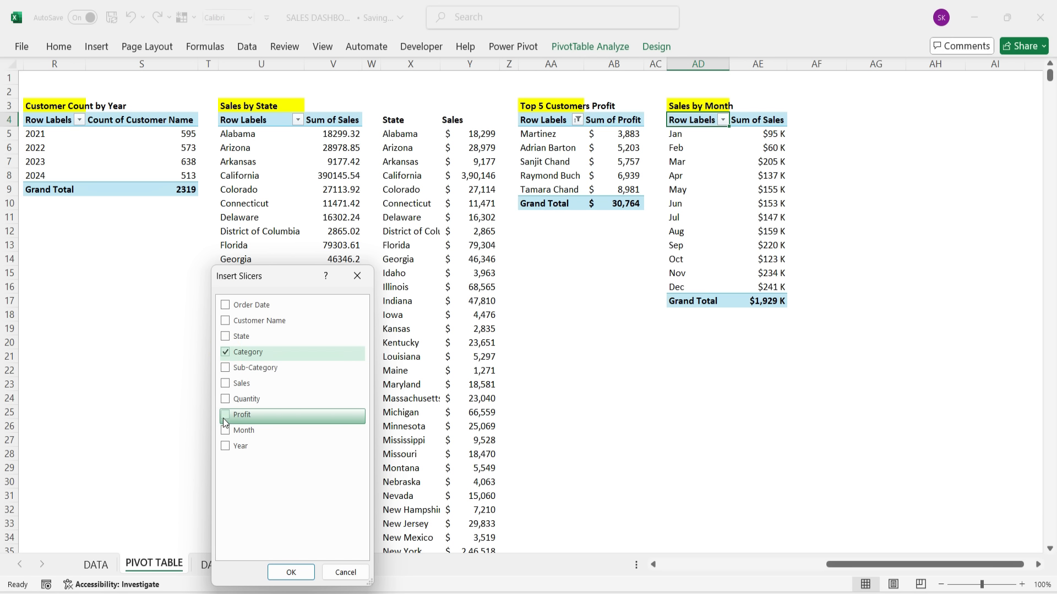
pyautogui.click(225, 445)
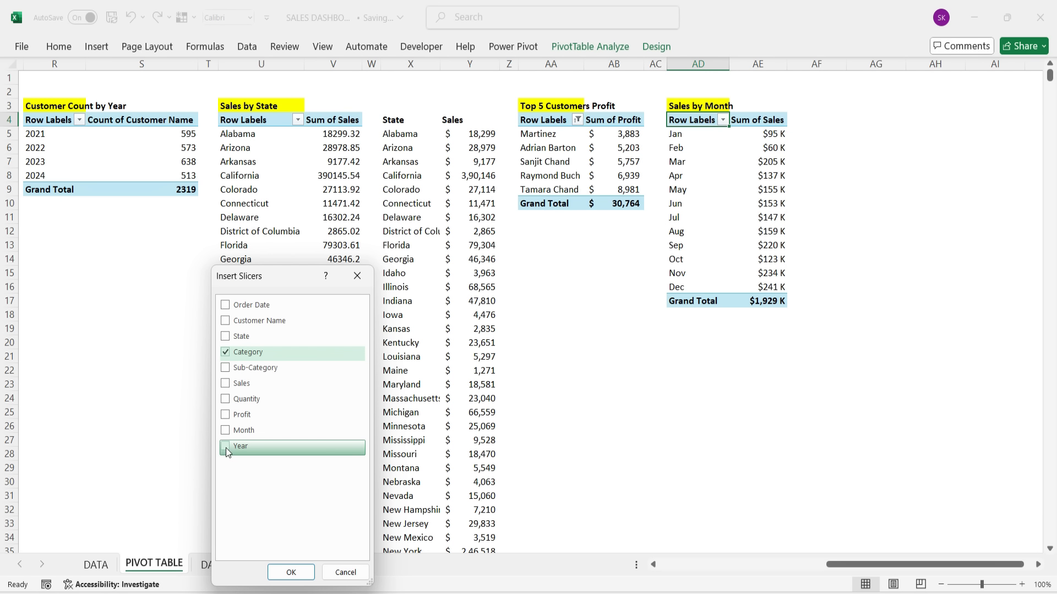
pyautogui.click(226, 434)
pyautogui.click(291, 572)
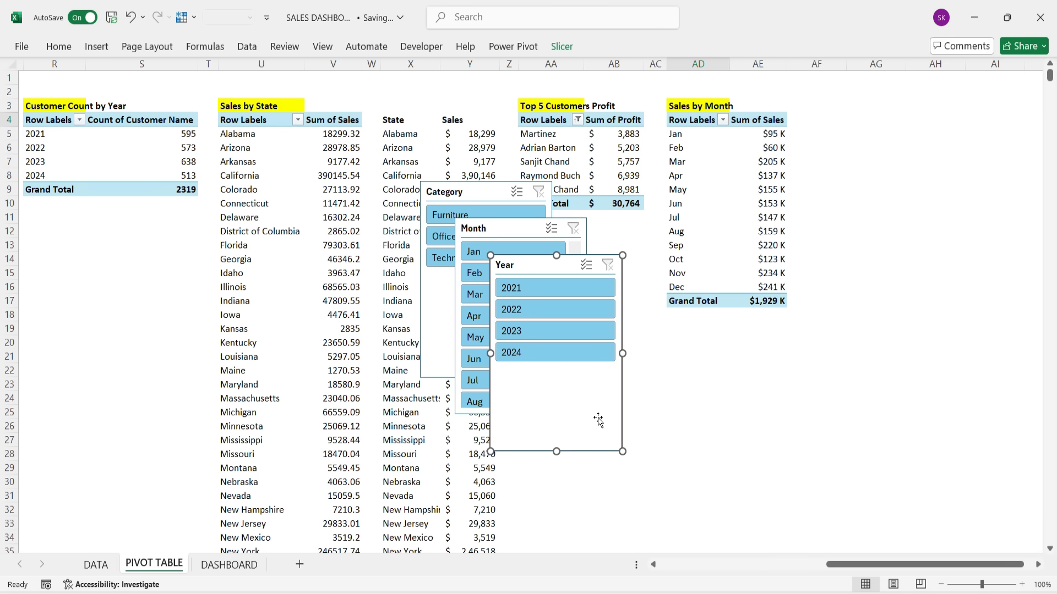
# Step: Apply the dark blue custom slicer style to the Year slicer
pyautogui.click(562, 47)
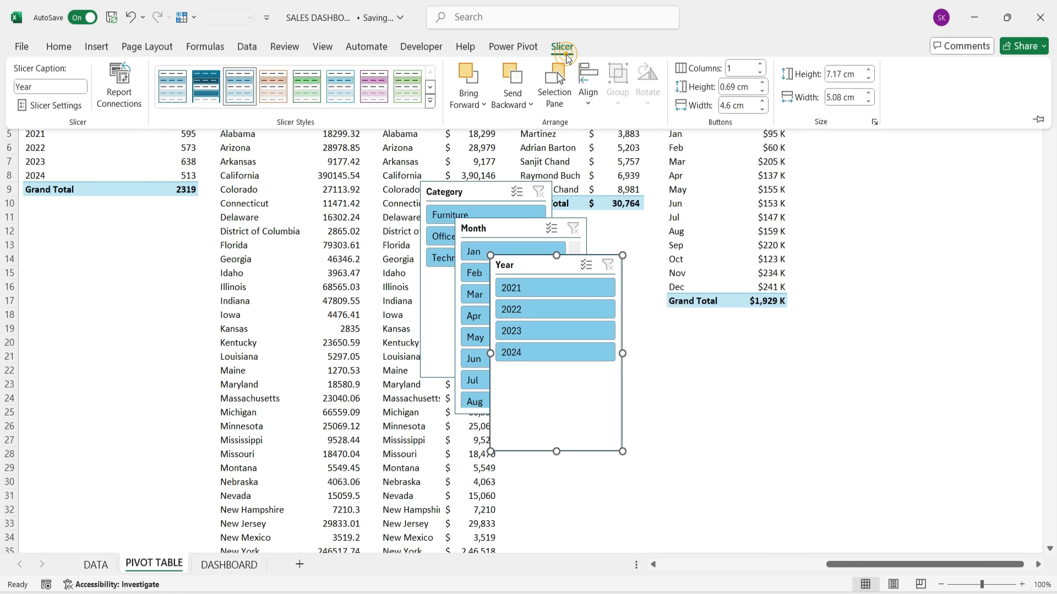
pyautogui.click(431, 101)
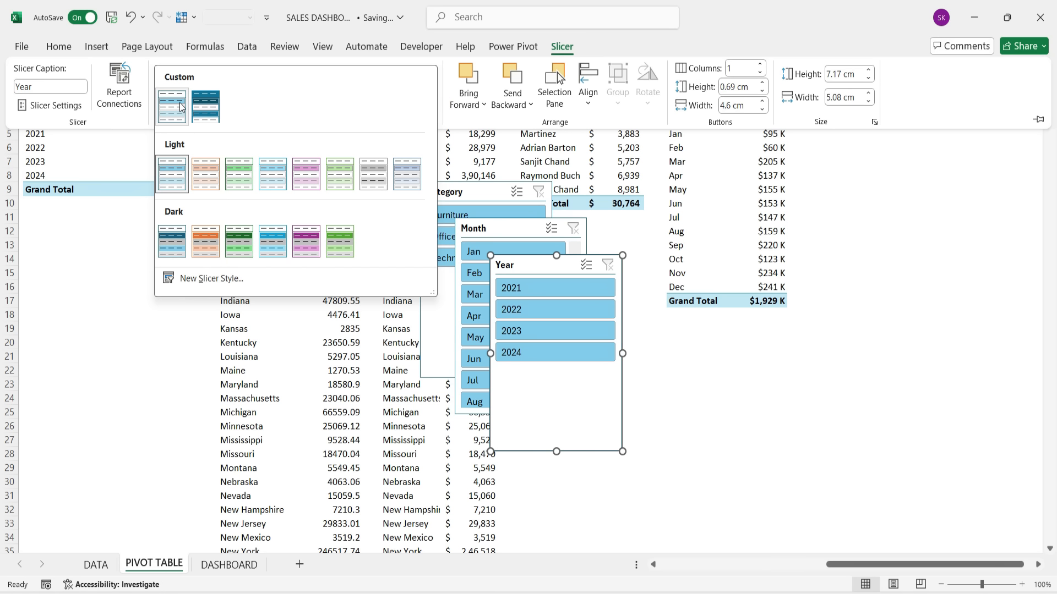
pyautogui.click(205, 109)
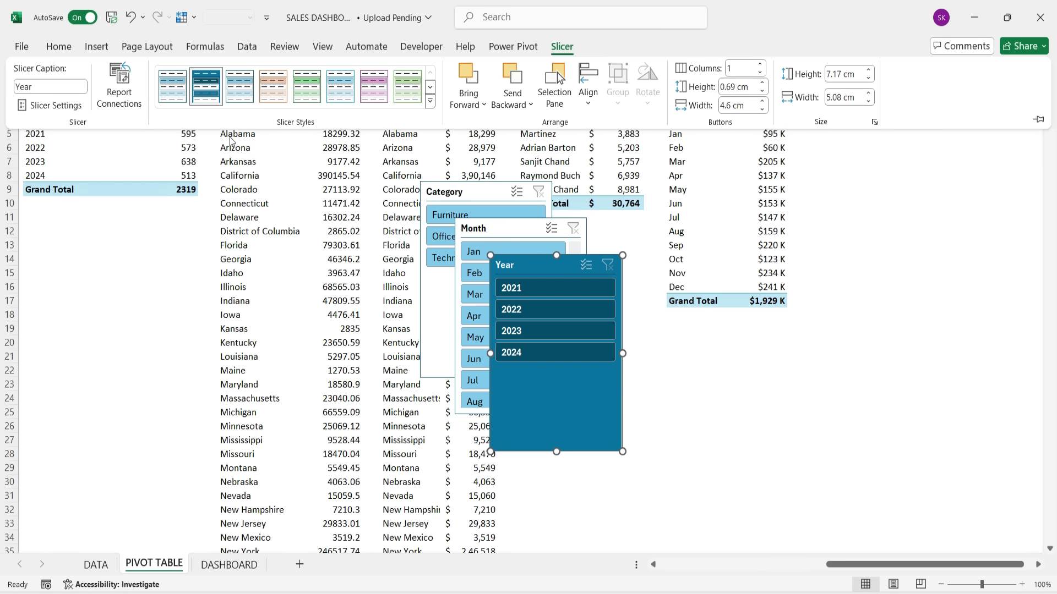
# Step: Open the custom Veda slicer style for modification and examine the Whole Slicer element's fill colour, border and font settings
pyautogui.rightClick(209, 85)
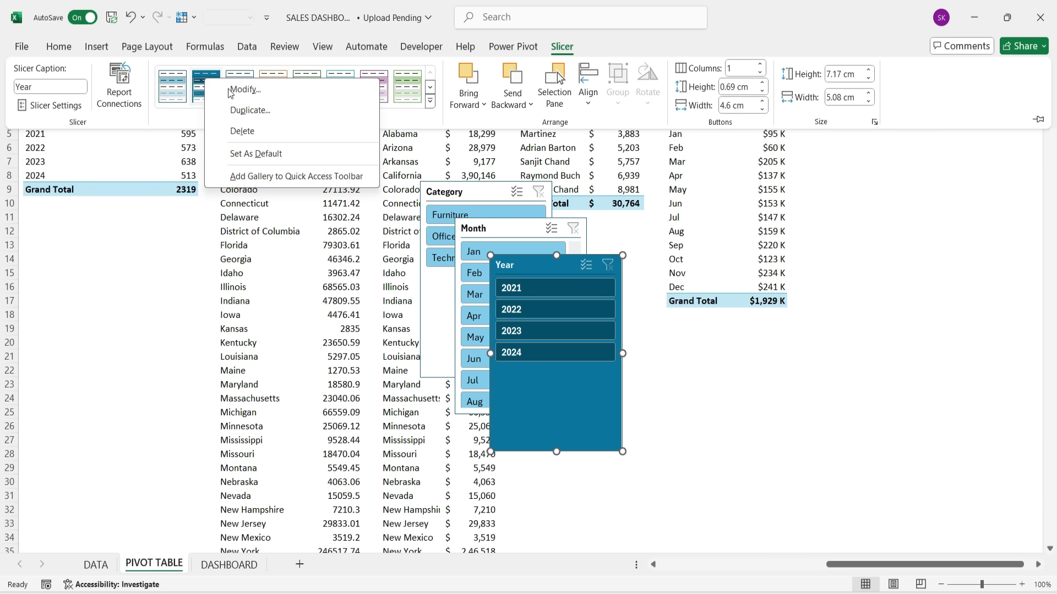
pyautogui.click(258, 91)
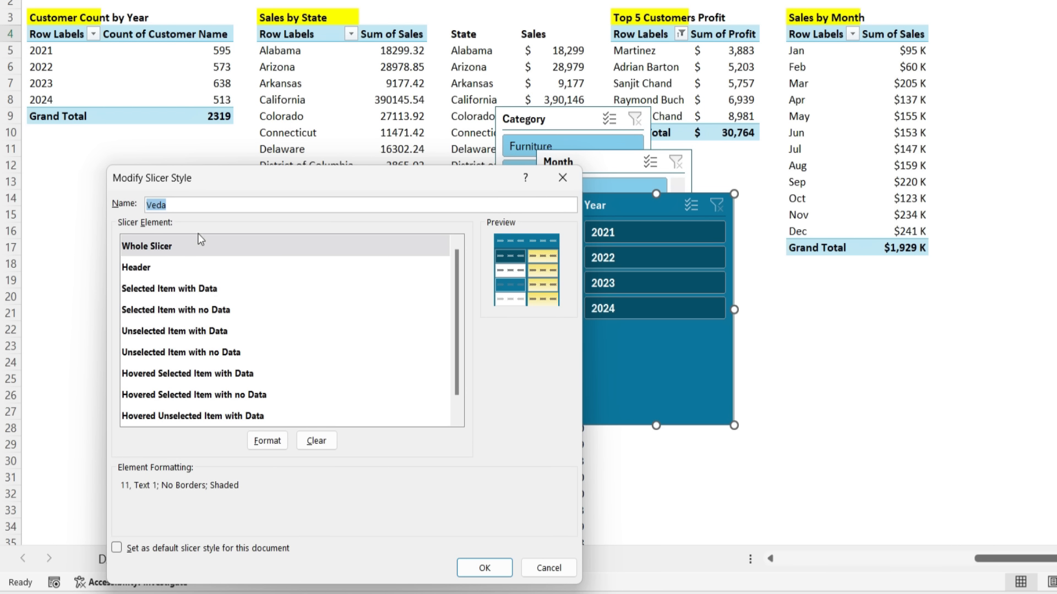
pyautogui.click(267, 441)
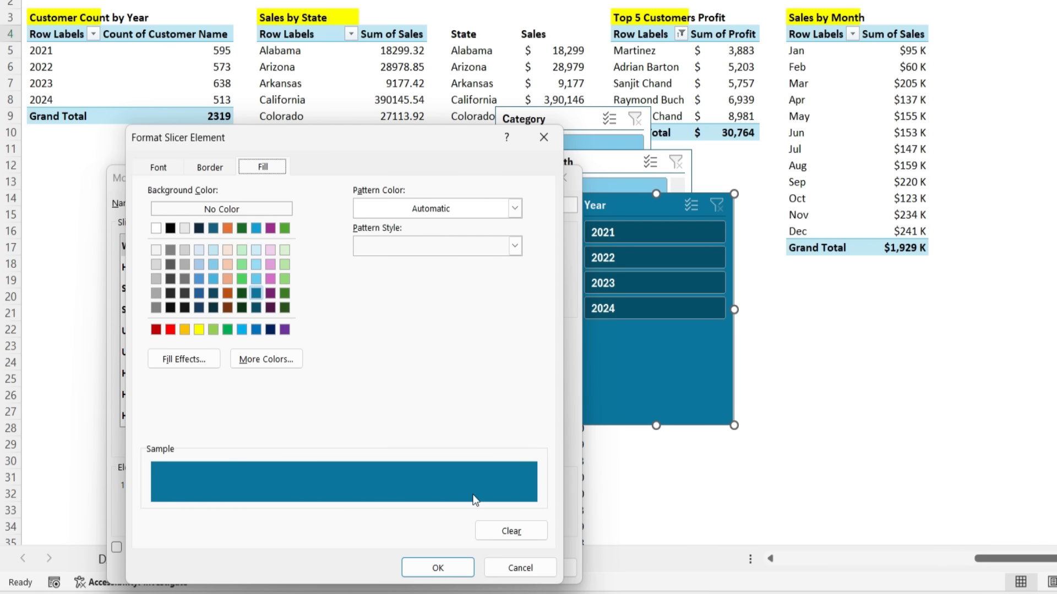
pyautogui.click(268, 360)
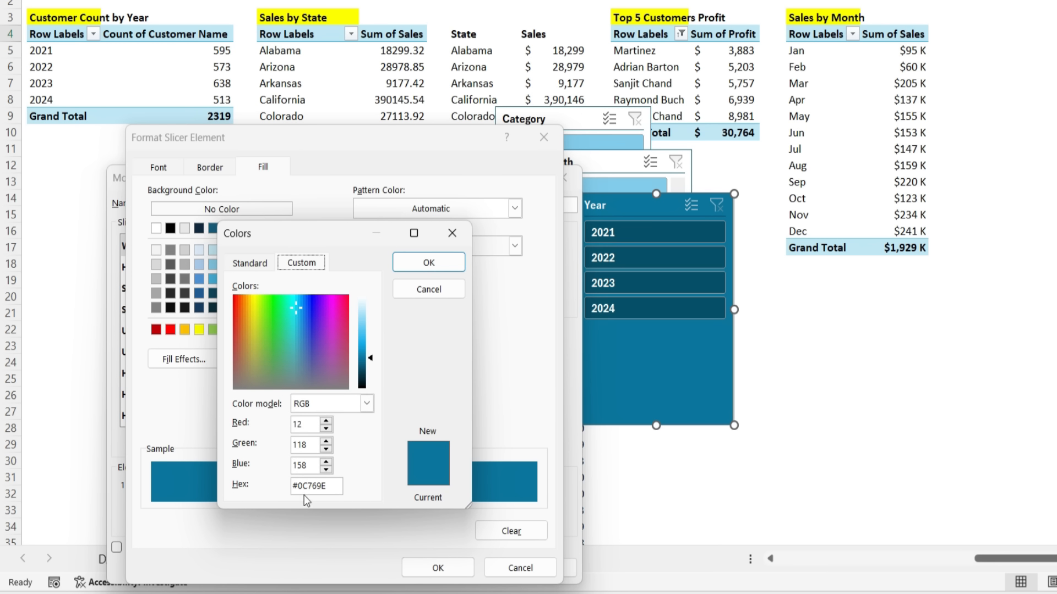
pyautogui.click(461, 243)
pyautogui.click(210, 167)
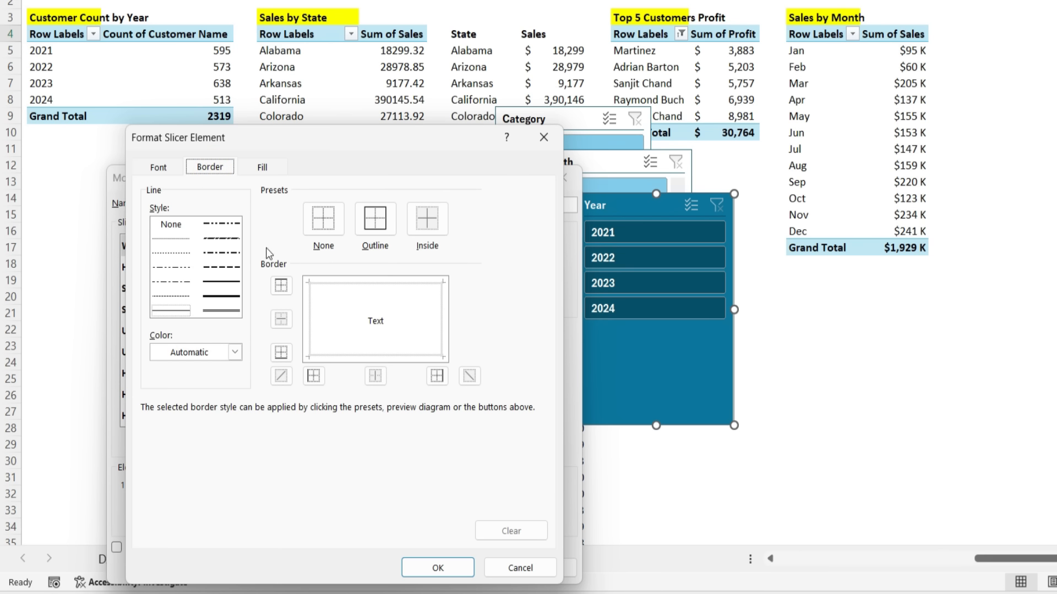
pyautogui.click(158, 167)
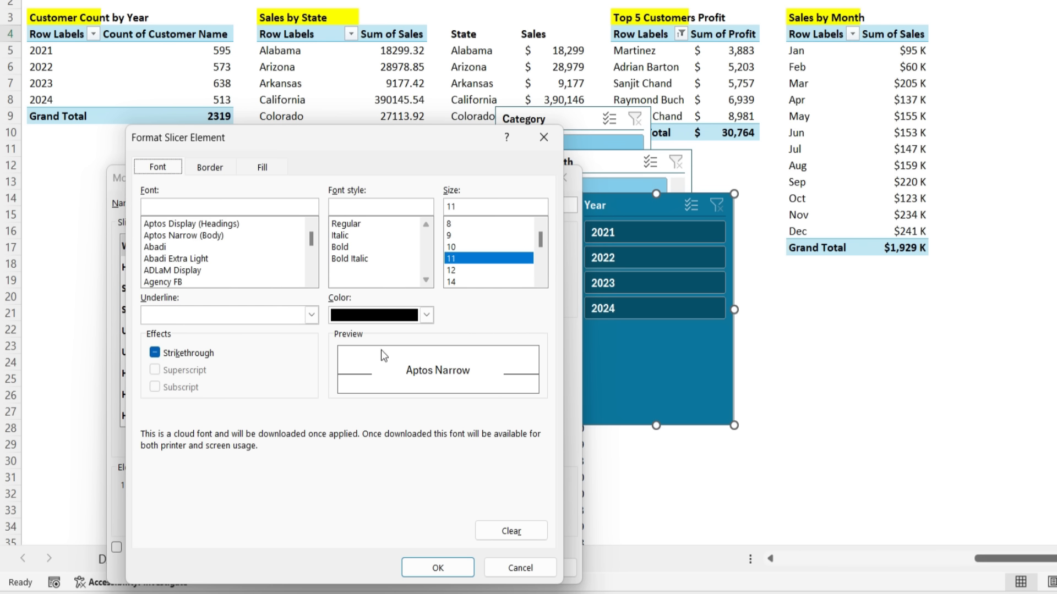
pyautogui.click(542, 139)
# Step: Examine the Header element's font, border colour and fill settings in the Veda slicer style
pyautogui.click(136, 268)
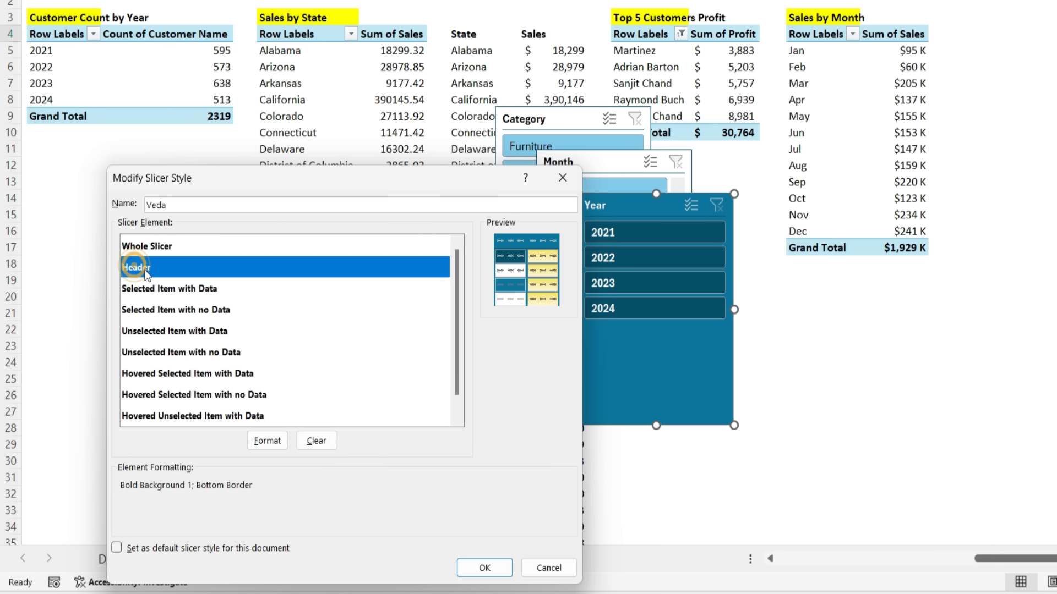
pyautogui.click(265, 440)
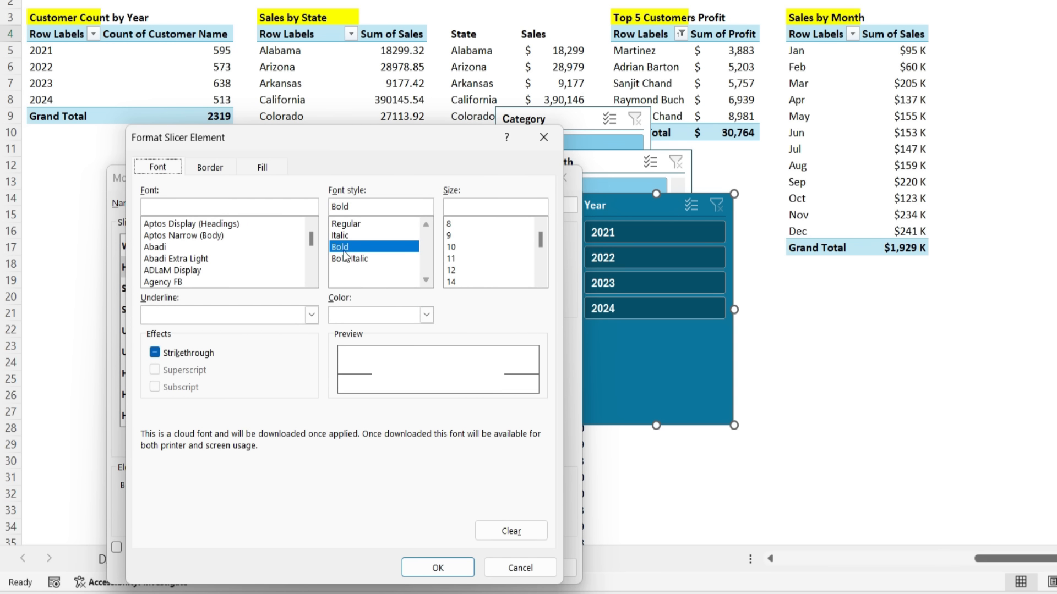
pyautogui.click(209, 169)
pyautogui.click(234, 352)
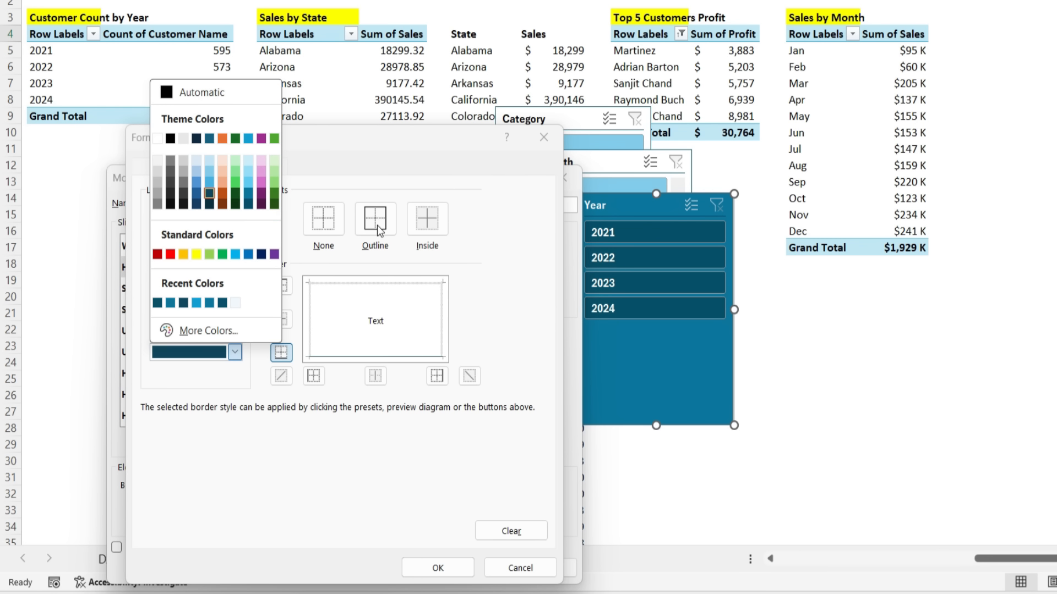
pyautogui.click(414, 163)
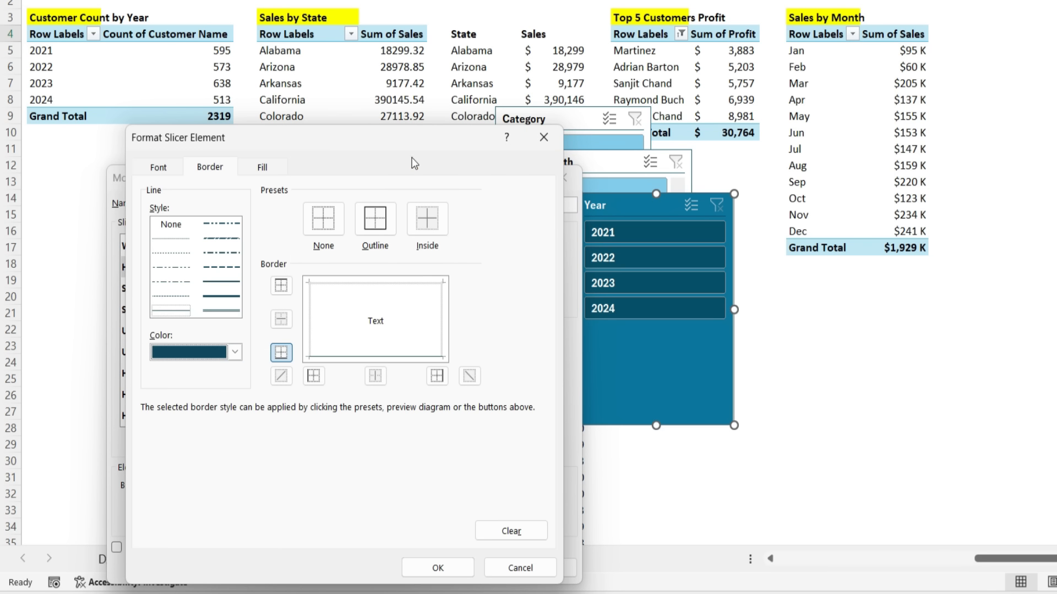
pyautogui.click(263, 168)
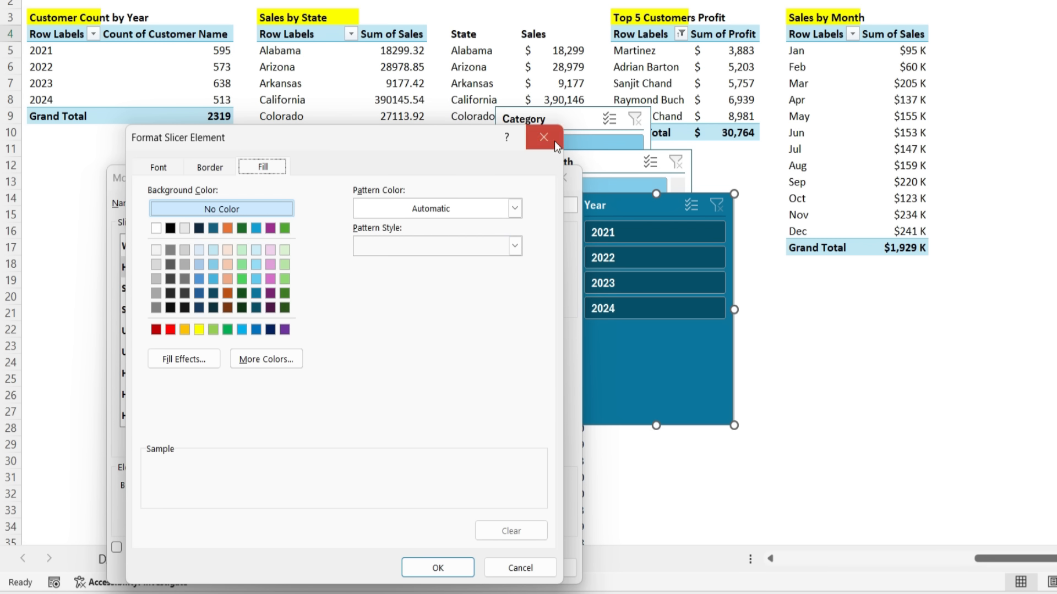
pyautogui.click(550, 138)
# Step: Examine the fill colour, border colour and font settings of the Selected Item with Data element
pyautogui.click(176, 287)
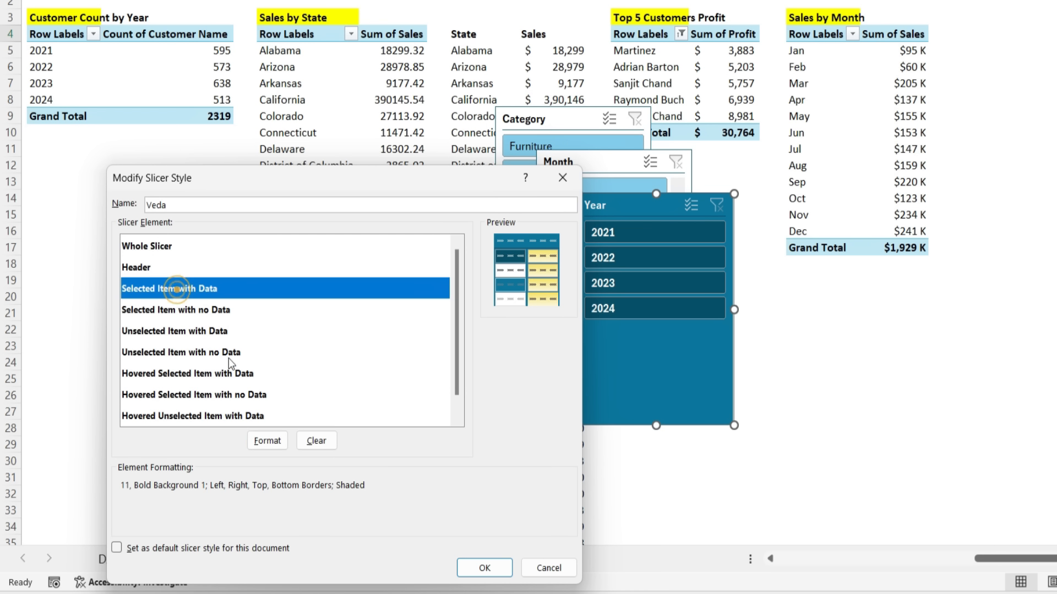
pyautogui.click(267, 441)
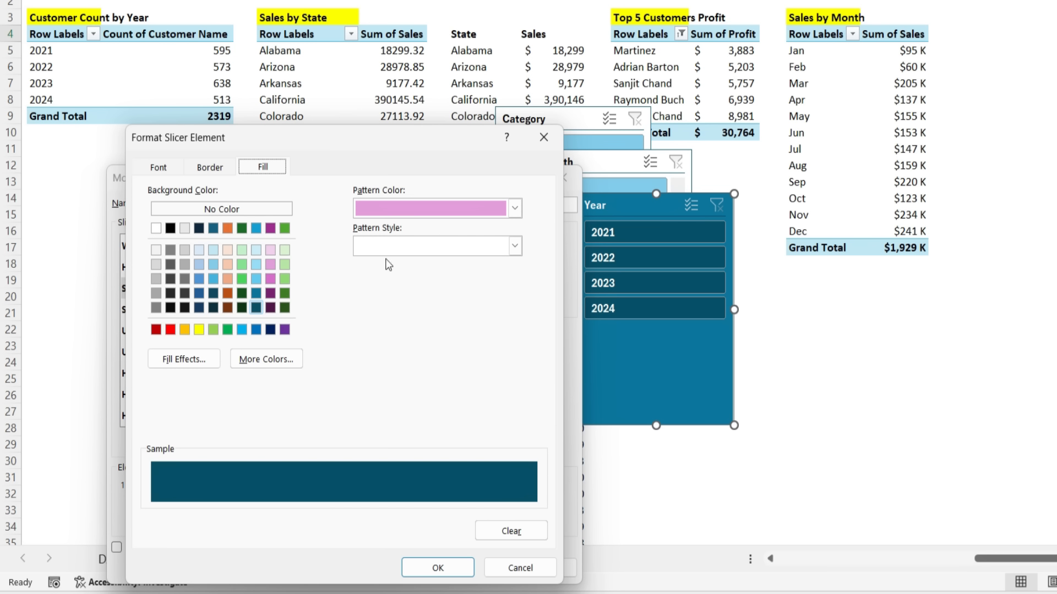
pyautogui.click(261, 360)
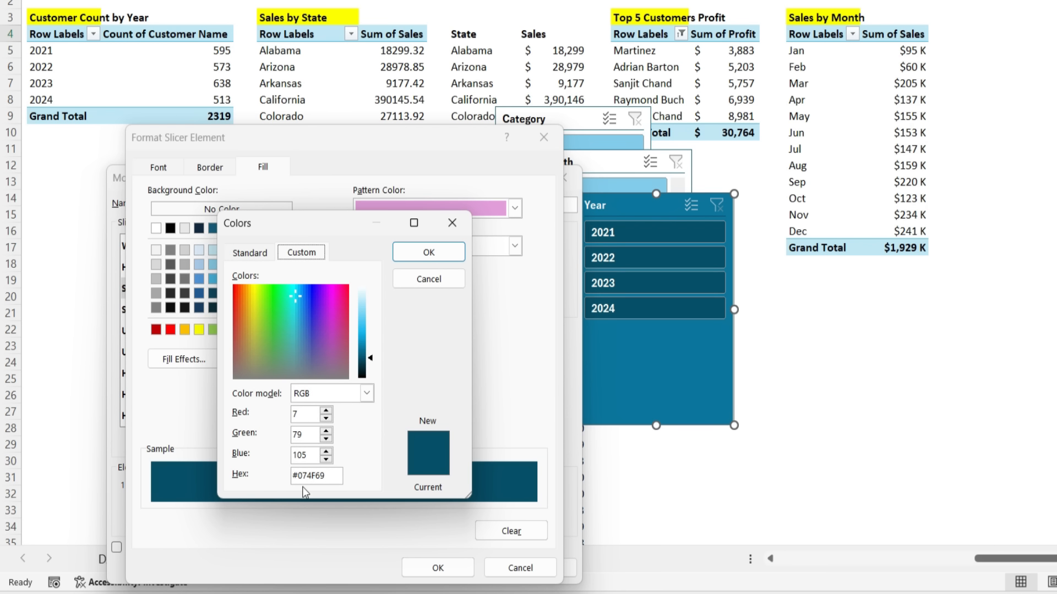
pyautogui.click(440, 247)
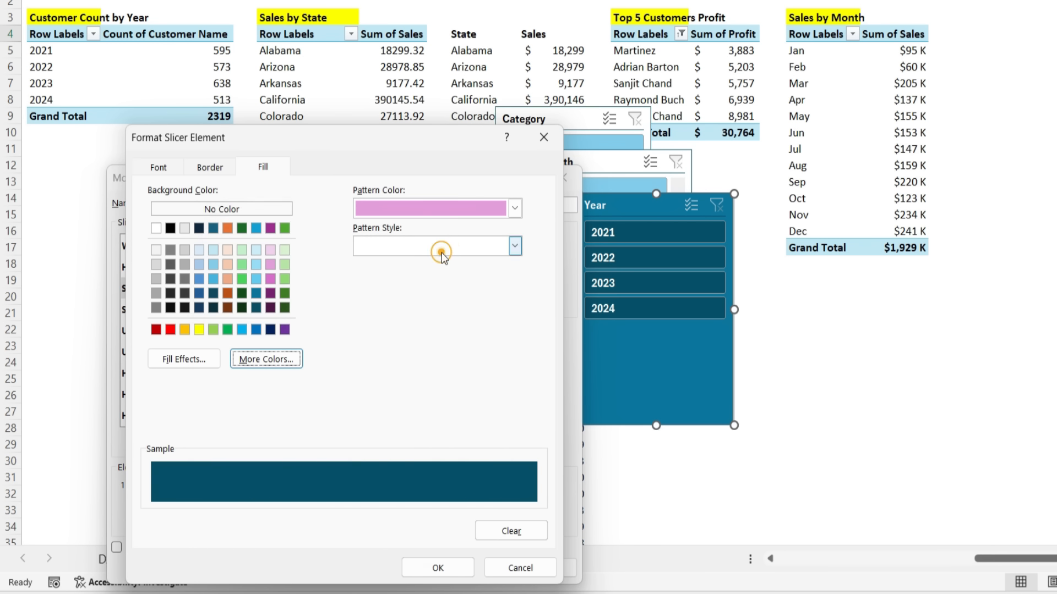
pyautogui.click(208, 168)
pyautogui.click(235, 353)
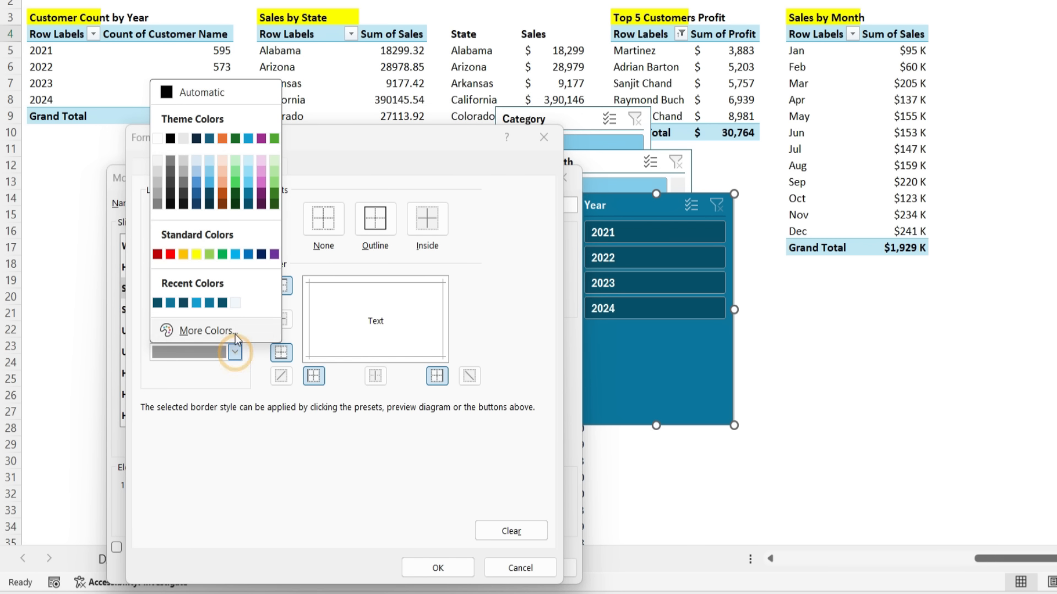
pyautogui.click(236, 335)
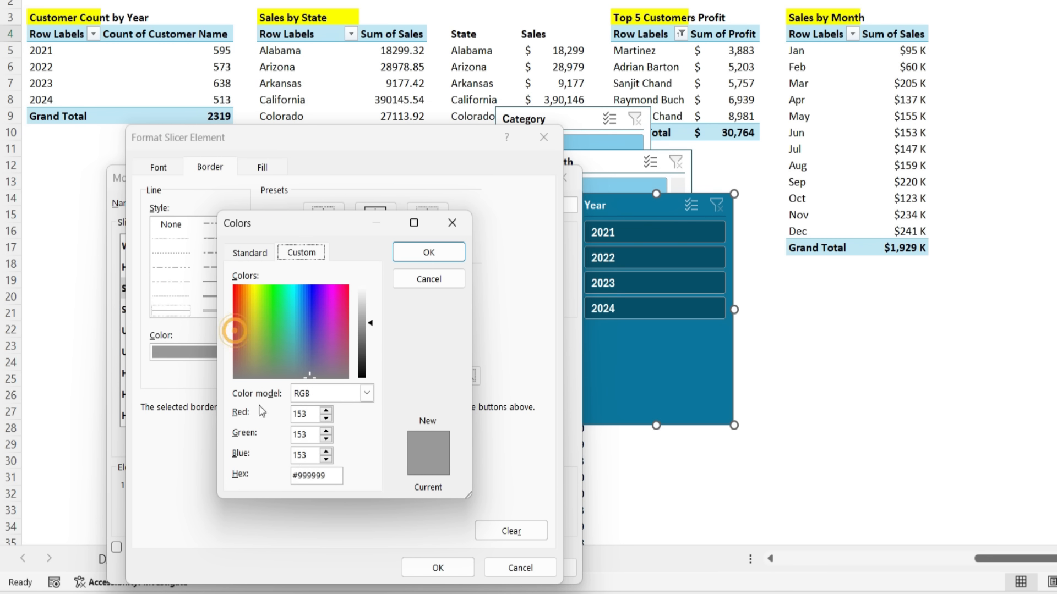
pyautogui.click(453, 222)
pyautogui.click(158, 168)
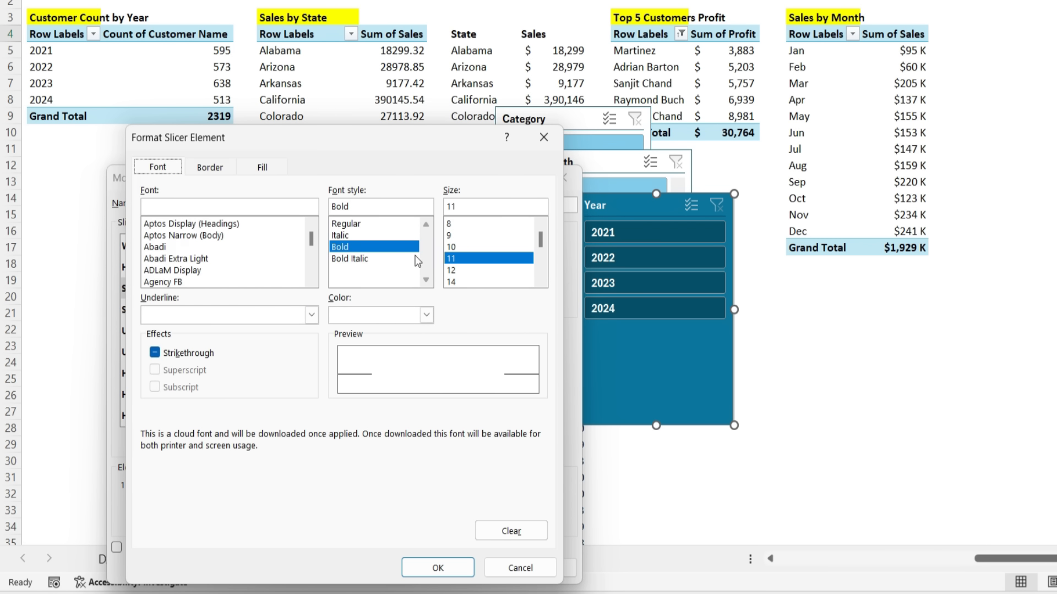
pyautogui.click(543, 137)
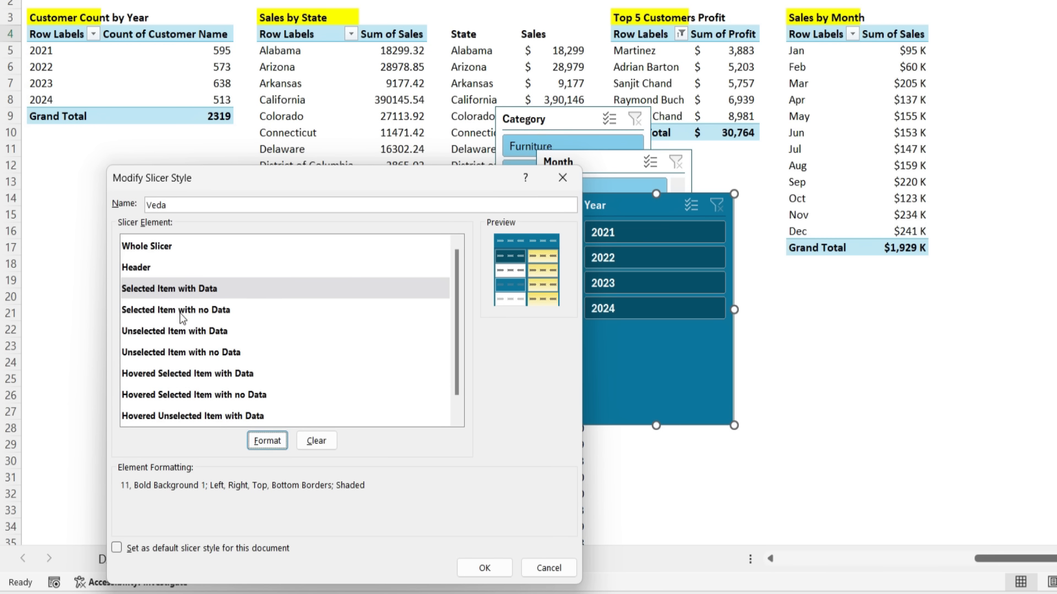
# Step: Examine the font colour, border colour and fill settings of the Selected Item with no Data element
pyautogui.click(143, 310)
pyautogui.click(264, 444)
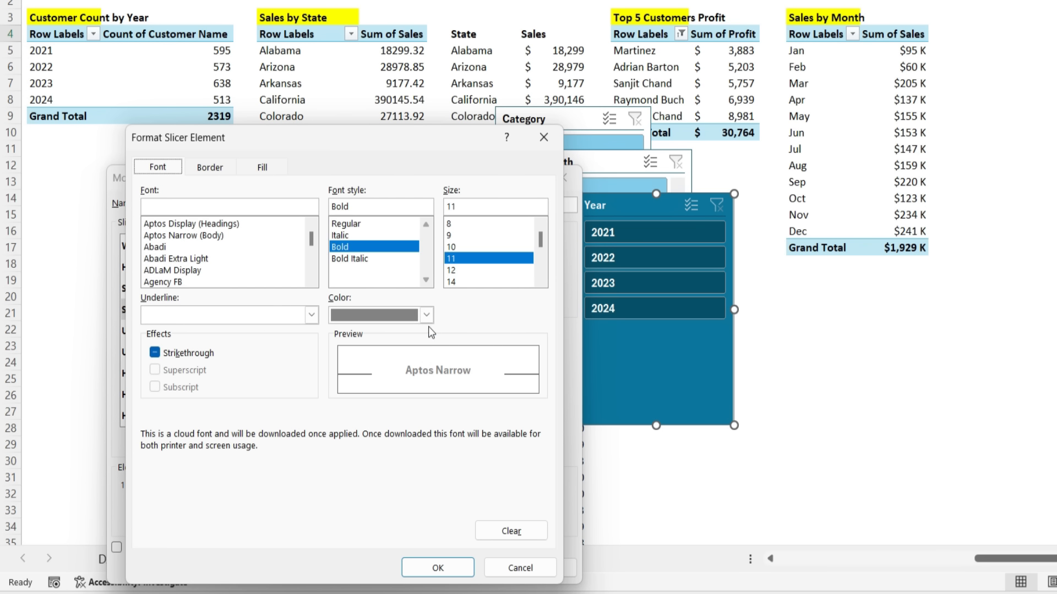
pyautogui.click(427, 315)
pyautogui.click(387, 576)
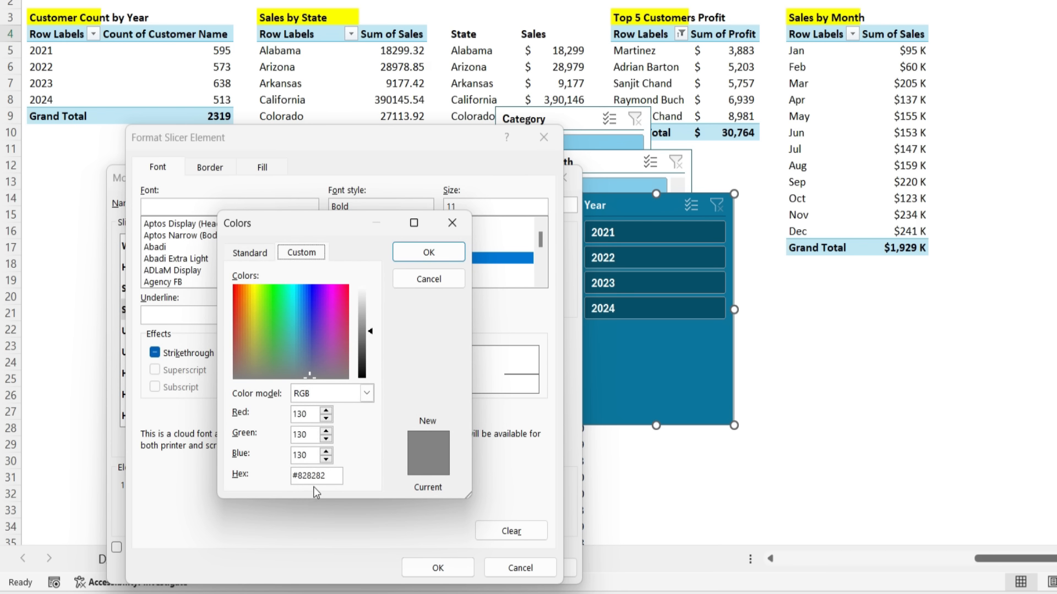
pyautogui.click(452, 223)
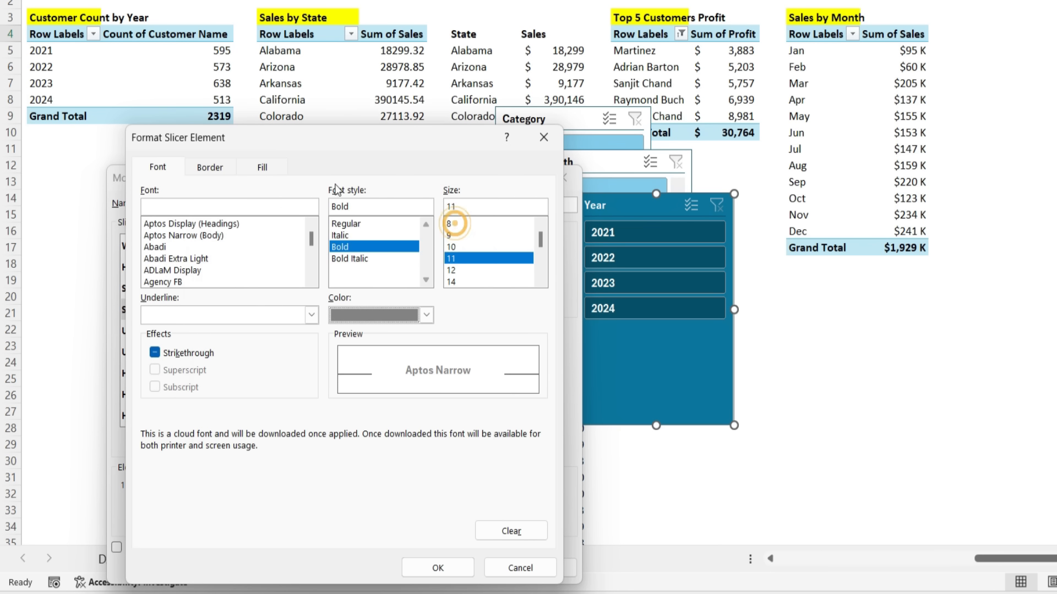
pyautogui.click(217, 159)
pyautogui.click(235, 351)
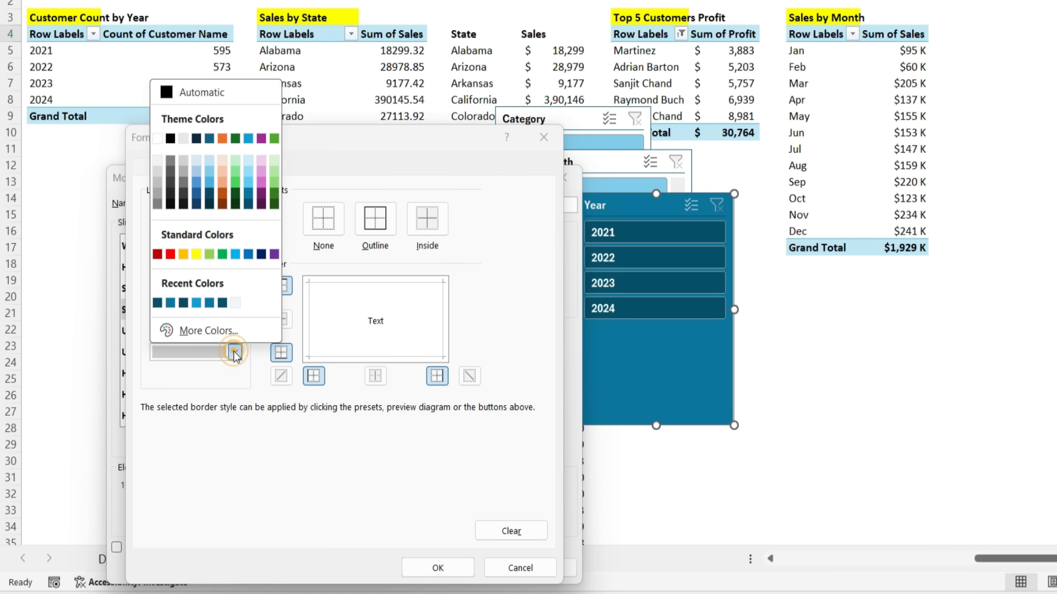
pyautogui.click(173, 331)
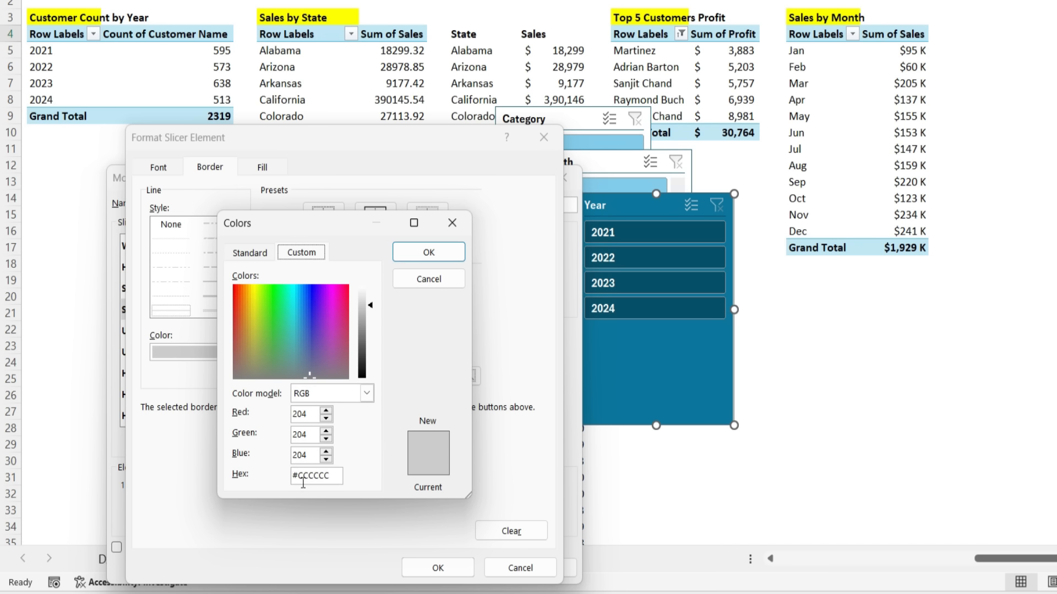
pyautogui.click(429, 253)
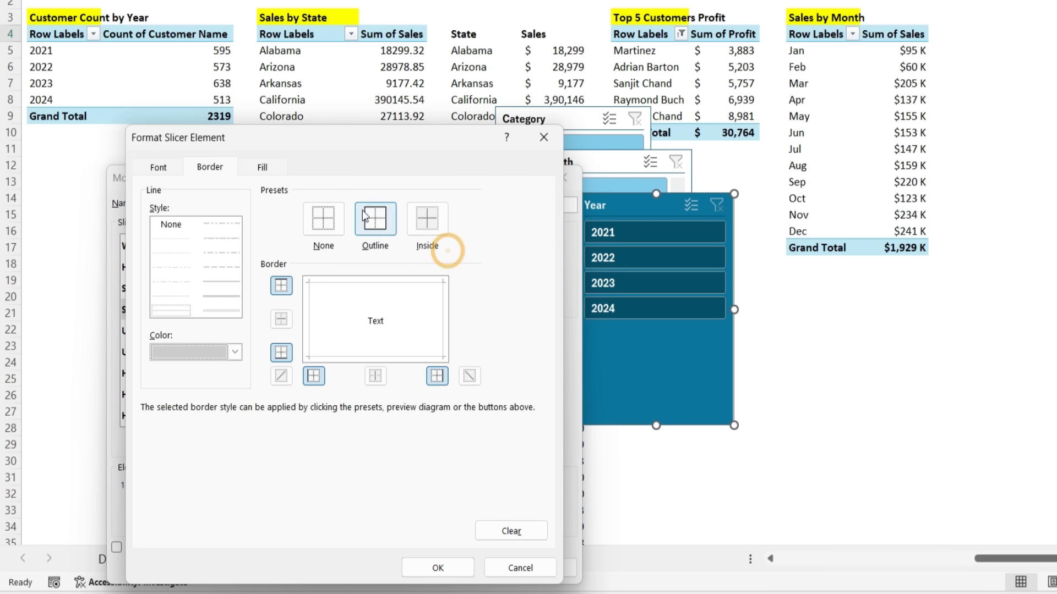
pyautogui.click(263, 166)
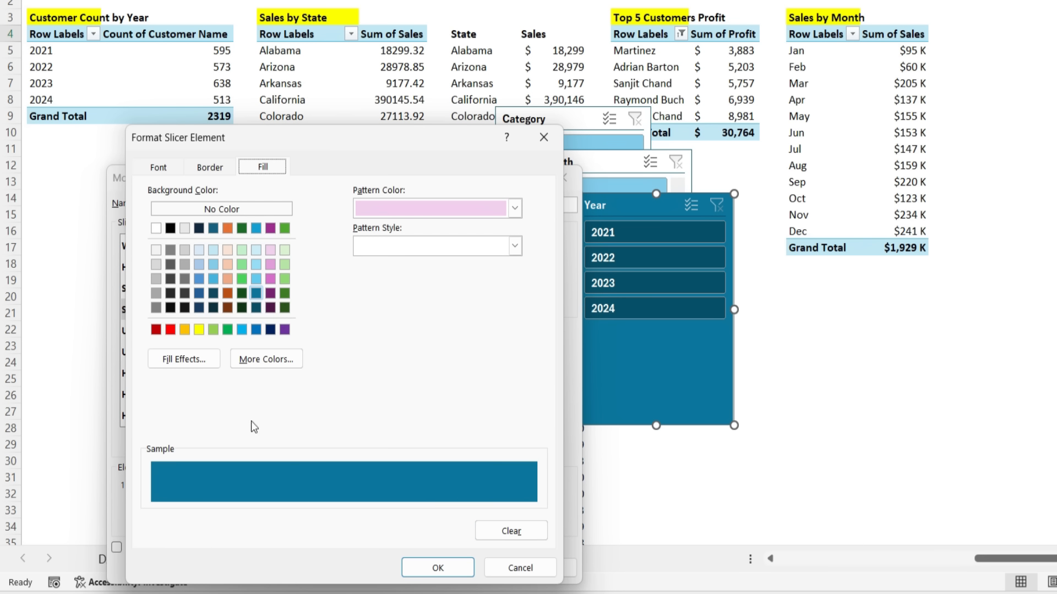
pyautogui.click(256, 361)
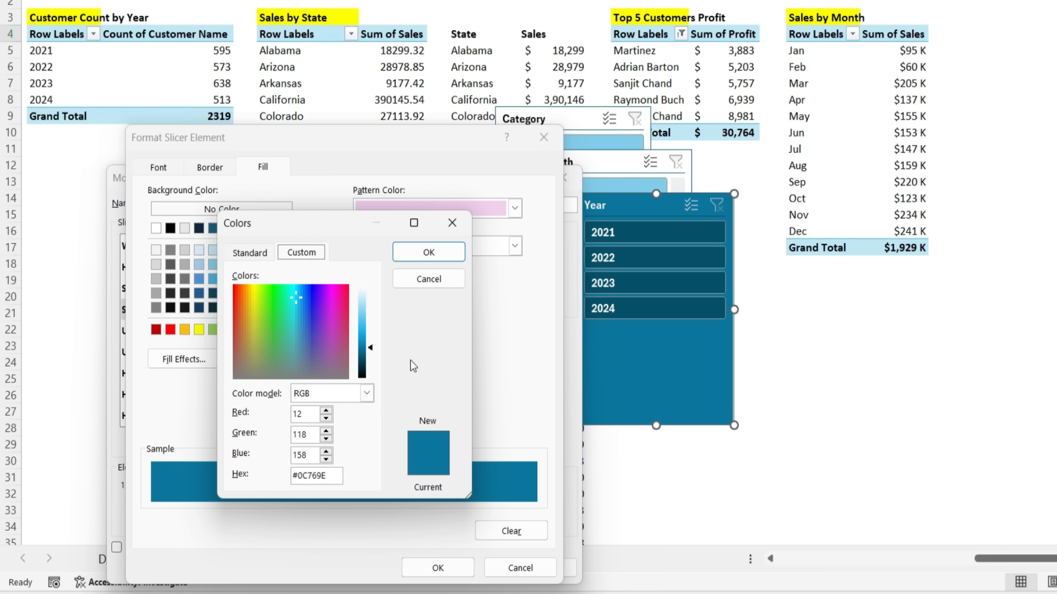
pyautogui.click(452, 226)
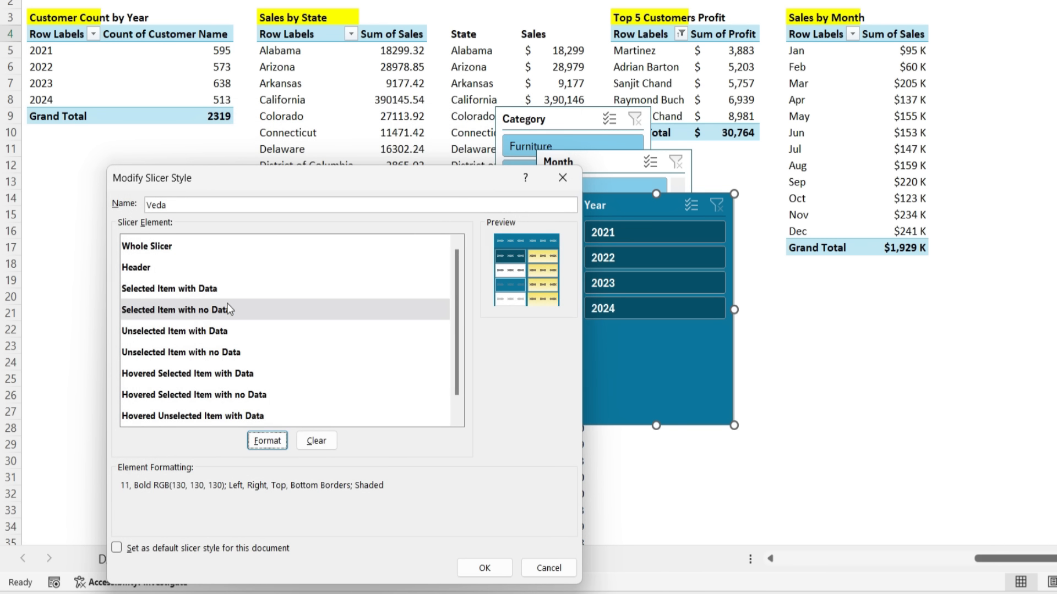
# Step: Examine the border and font settings of the Unselected Item with Data element
pyautogui.click(211, 331)
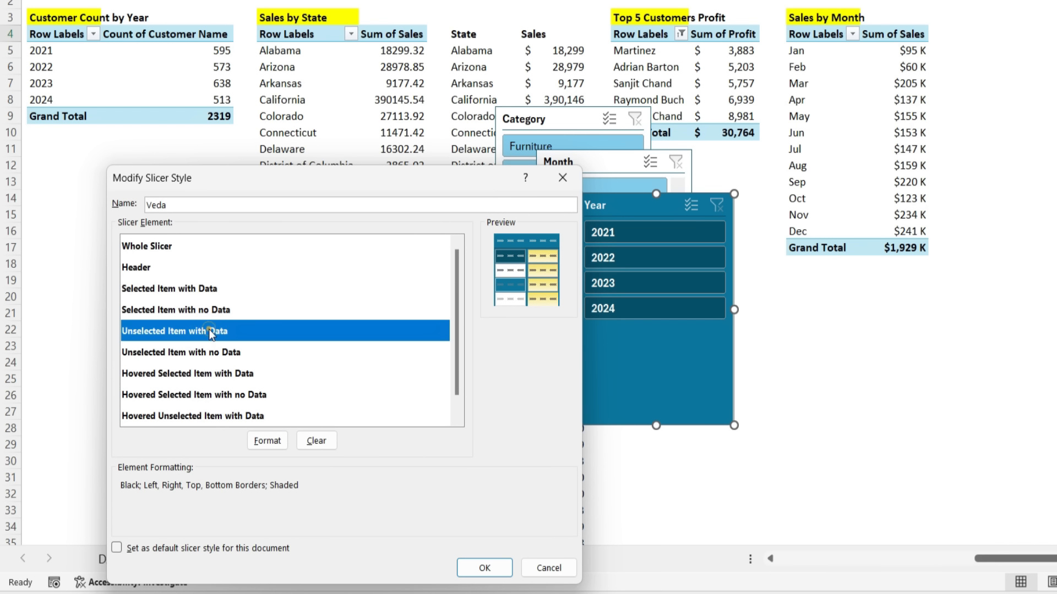
pyautogui.click(267, 441)
pyautogui.click(209, 167)
pyautogui.click(160, 168)
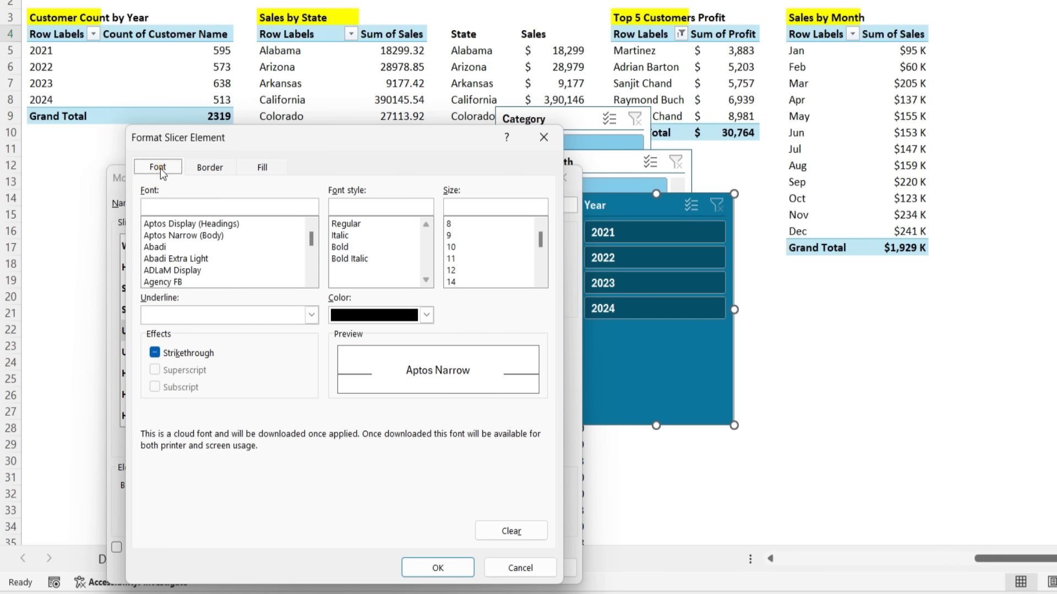
pyautogui.click(544, 137)
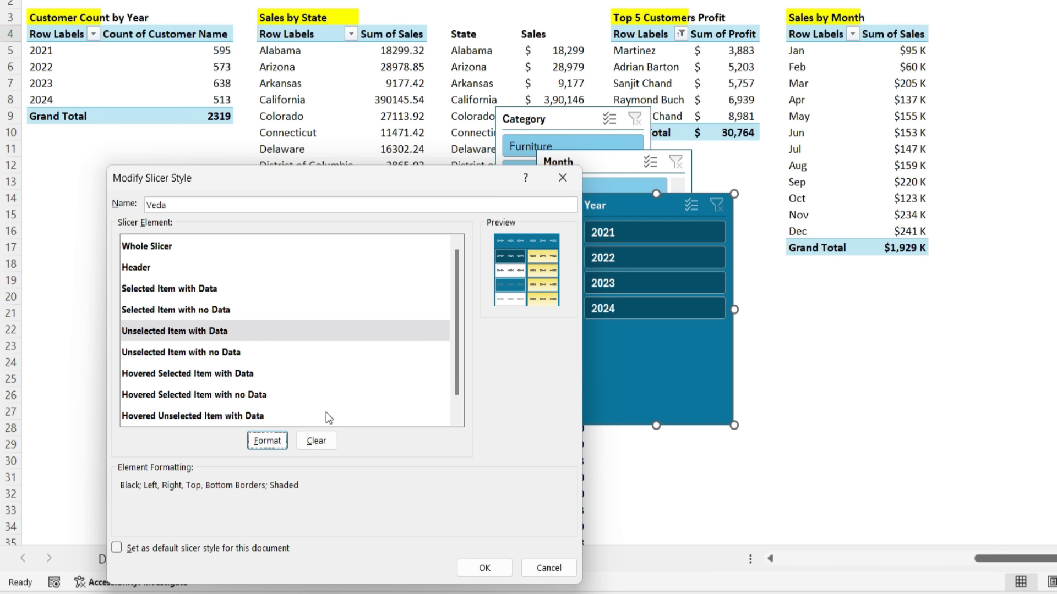
# Step: Examine the border, fill and font colour settings of the Unselected Item with no Data element, and leave the style editor
pyautogui.click(196, 354)
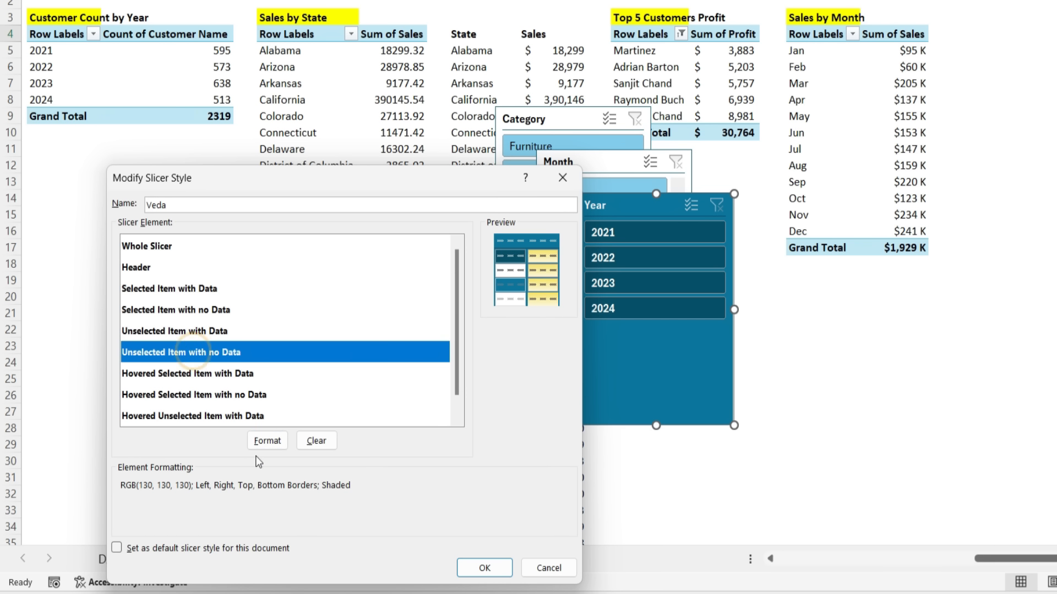
pyautogui.click(268, 445)
pyautogui.click(212, 169)
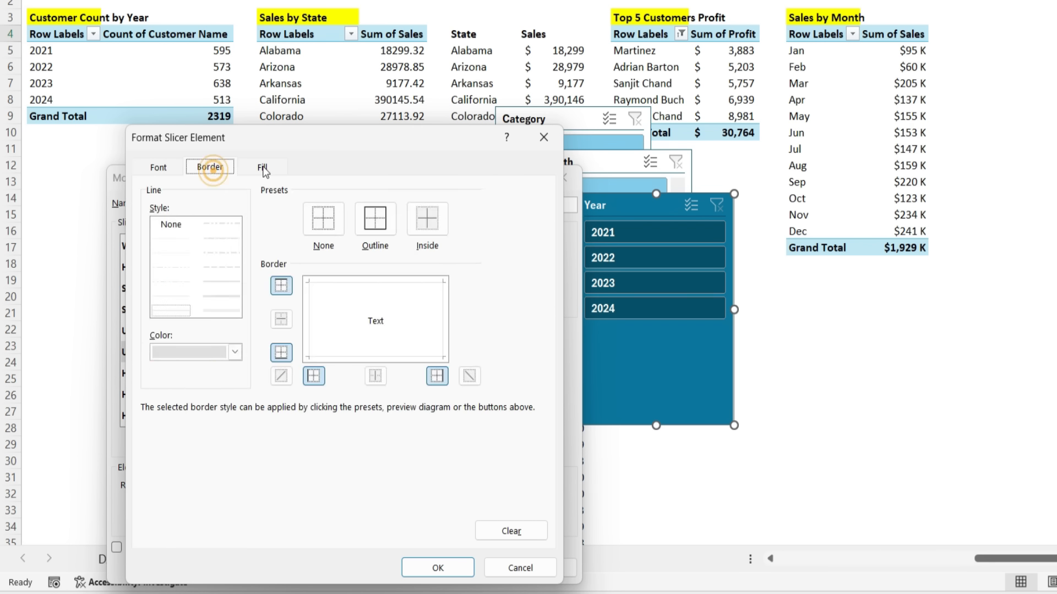
pyautogui.click(263, 168)
pyautogui.click(210, 167)
pyautogui.click(159, 168)
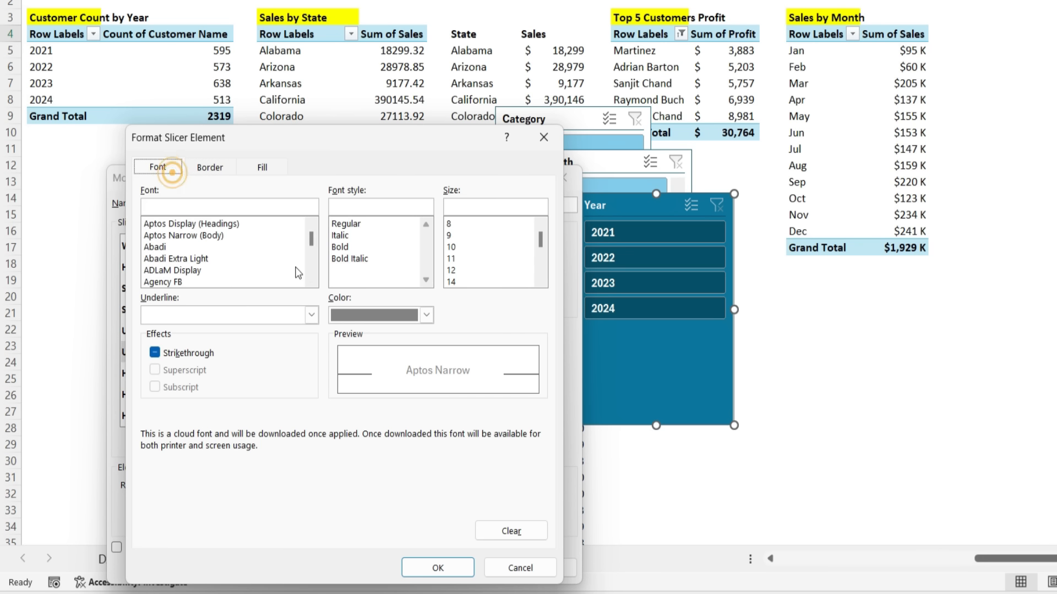
pyautogui.click(427, 315)
pyautogui.click(355, 573)
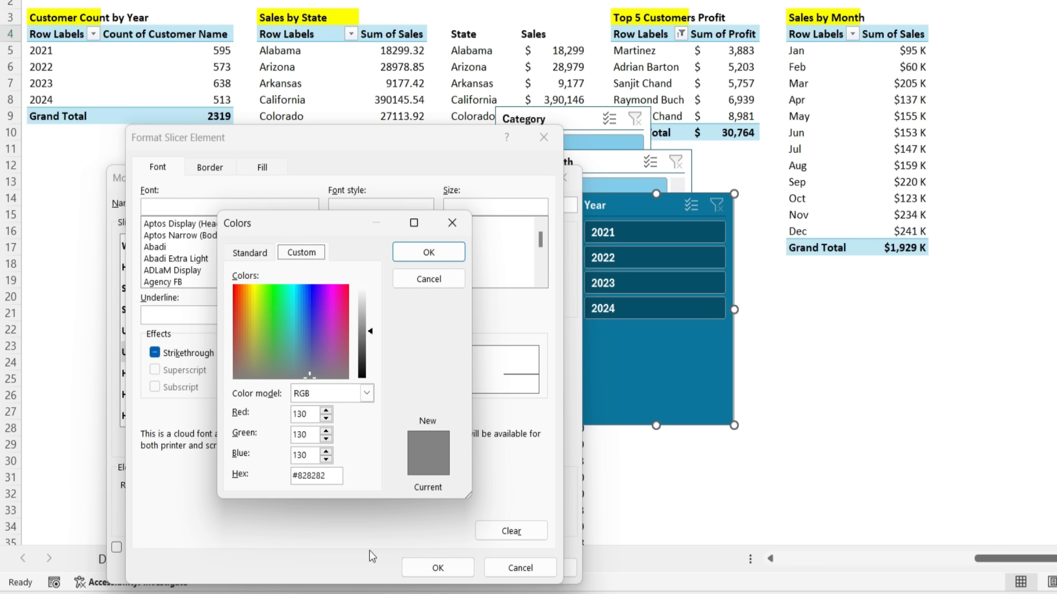
pyautogui.click(454, 223)
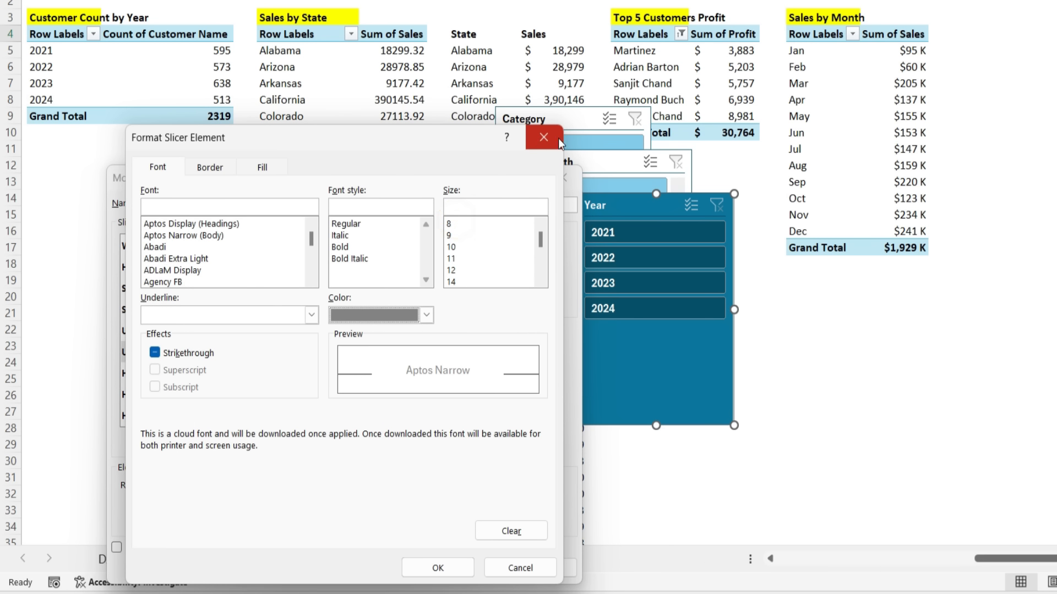
pyautogui.click(545, 137)
pyautogui.click(563, 176)
pyautogui.click(562, 175)
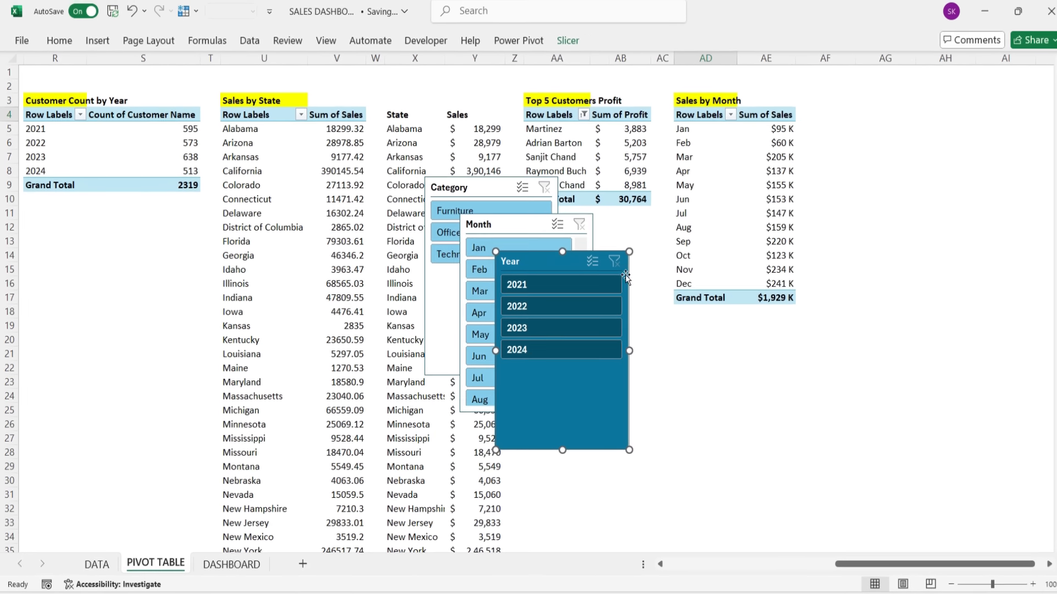
# Step: Apply the custom dark blue slicer style to the Month and Category slicers
pyautogui.click(562, 46)
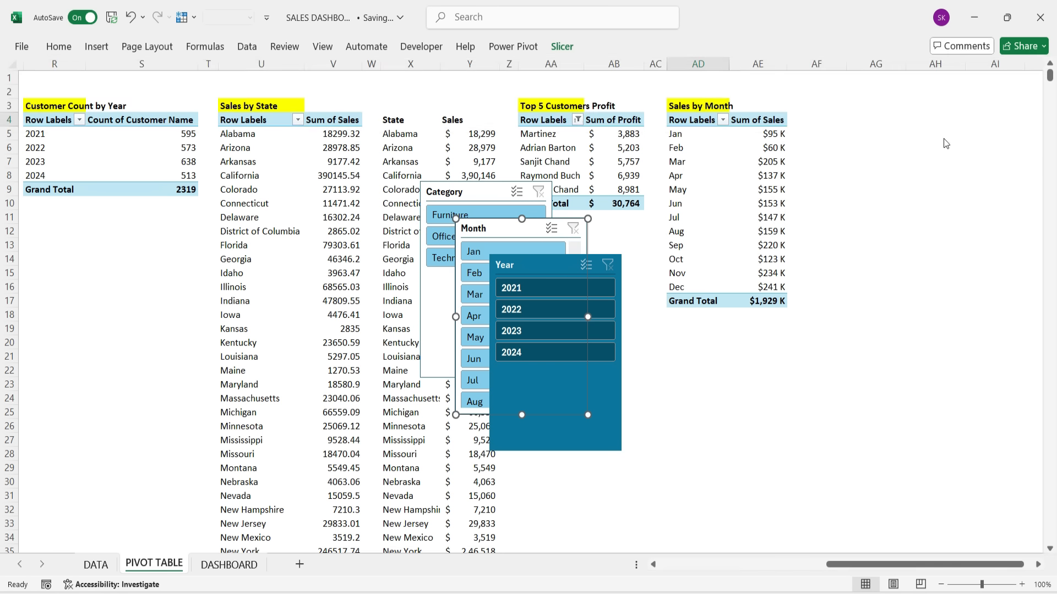
pyautogui.doubleClick(562, 46)
pyautogui.click(444, 264)
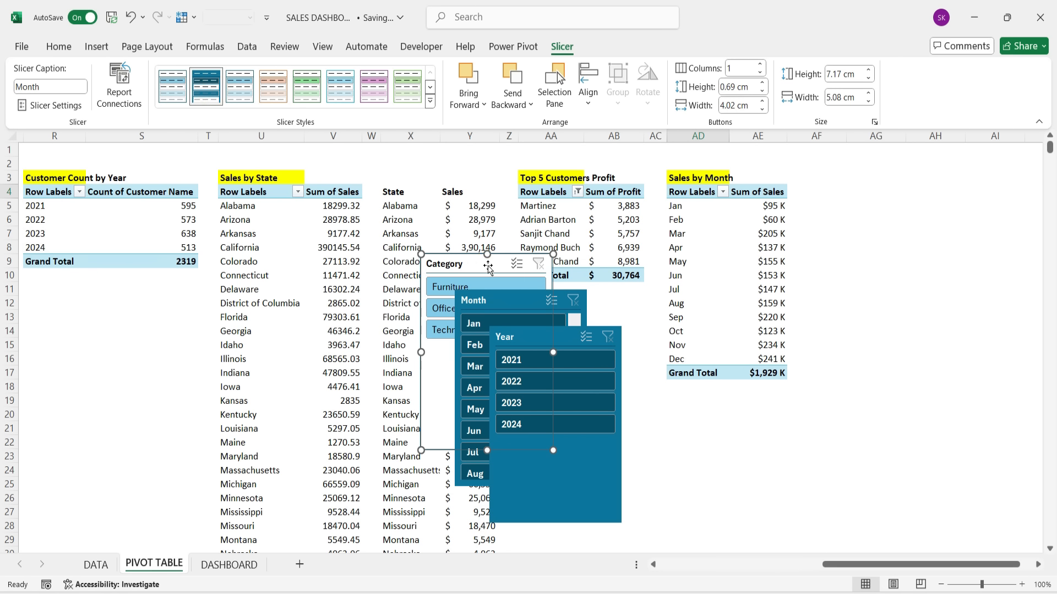
pyautogui.click(208, 88)
# Step: Cut the Category, Month and Year slicers together and paste them onto the DASHBOARD sheet
pyautogui.click(601, 475)
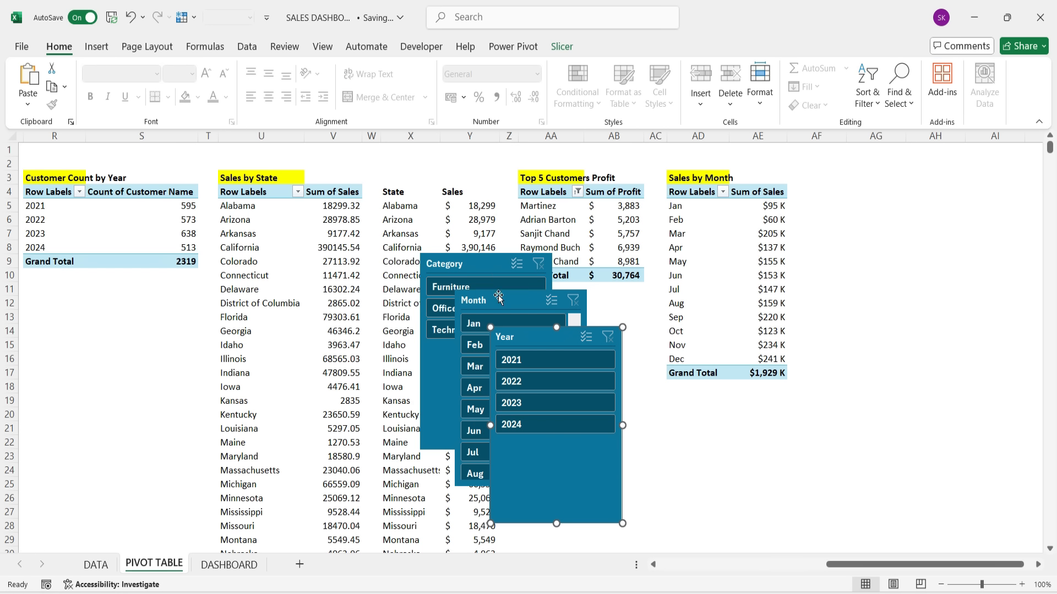
pyautogui.hotkey('ctrl', 'x')
pyautogui.click(229, 565)
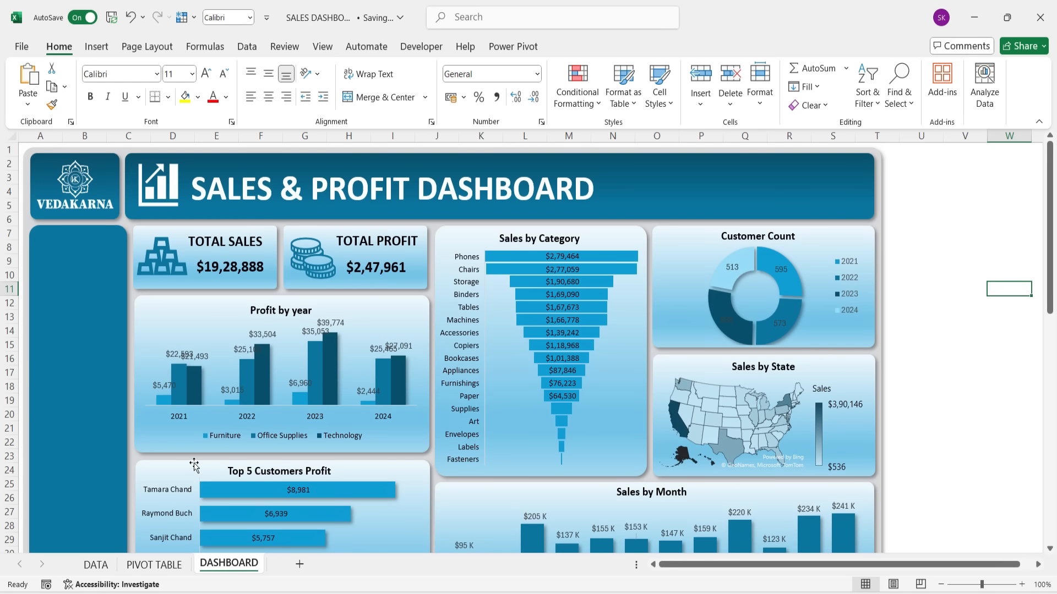
pyautogui.click(71, 243)
pyautogui.hotkey('ctrl', 'v')
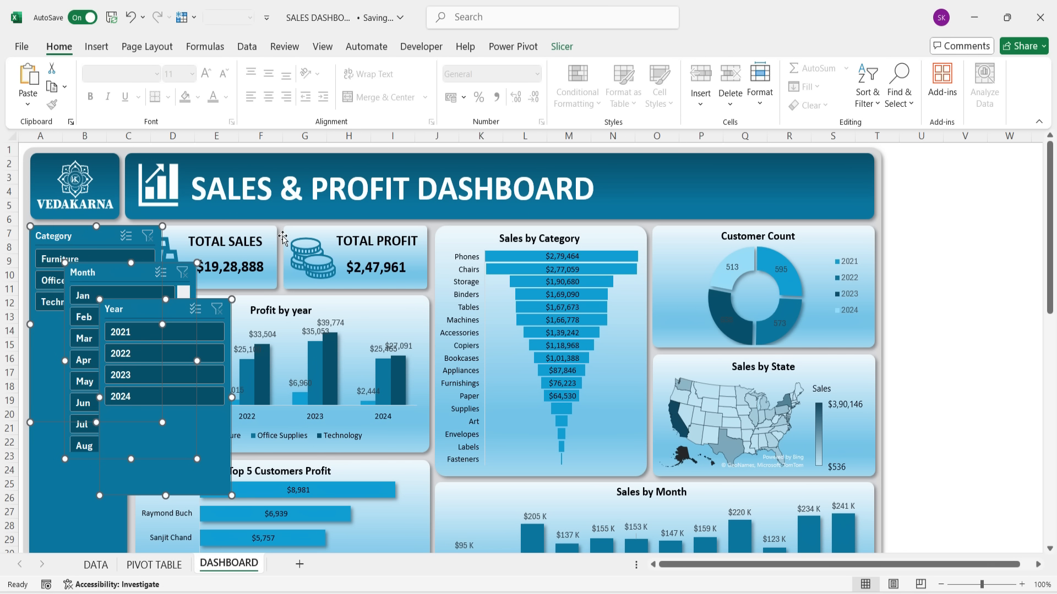
# Step: Spread the pasted slicers apart, with Category at the head of the blue sidebar and Year over the Profit by year chart
pyautogui.scroll(-3, 282, 237)
pyautogui.moveTo(219, 316); pyautogui.dragTo(223, 330)
pyautogui.scroll(3, 966, 307)
pyautogui.click(966, 307)
pyautogui.click(86, 246)
pyautogui.moveTo(92, 249); pyautogui.dragTo(89, 241)
pyautogui.moveTo(219, 463); pyautogui.dragTo(395, 494)
# Step: Set the Category slicer's height to 5 cm and reduce its width to fit the blue sidebar
pyautogui.click(105, 239)
pyautogui.click(562, 47)
pyautogui.write('5')
pyautogui.click(837, 98)
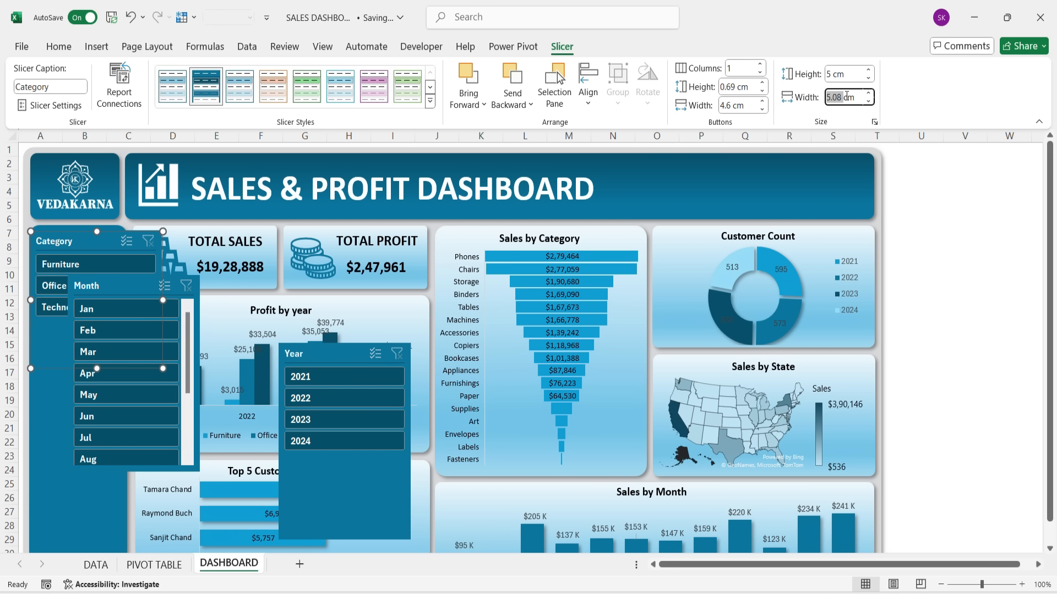
pyautogui.write('3')
pyautogui.press('Return')
# Step: Shift the Month slicer slightly down and set its height to 5 cm
pyautogui.moveTo(124, 286)
pyautogui.mouseDown()
pyautogui.moveTo(86, 342)
pyautogui.moveTo(133, 537)
pyautogui.moveTo(127, 299)
pyautogui.mouseUp()
pyautogui.click(839, 97)
pyautogui.click(831, 74)
pyautogui.write('5')
pyautogui.press('Return')
# Step: Shorten the Category slicer so it ends just below the Technology item
pyautogui.click(308, 496)
pyautogui.click(88, 335)
pyautogui.moveTo(79, 369); pyautogui.dragTo(90, 325)
pyautogui.click(92, 376)
# Step: Move the Year slicer into the sidebar below Category and shrink it to about 3.7 cm wide and 4.3 cm high
pyautogui.moveTo(331, 504); pyautogui.dragTo(81, 485)
pyautogui.moveTo(162, 424); pyautogui.dragTo(126, 424)
pyautogui.moveTo(78, 522); pyautogui.dragTo(79, 447)
pyautogui.click(920, 303)
# Step: Move the Month slicer into the sidebar below the Year slicer
pyautogui.scroll(-1, 920, 303)
pyautogui.moveTo(107, 500); pyautogui.dragTo(94, 416)
pyautogui.click(119, 295)
pyautogui.scroll(-3, 157, 287)
pyautogui.click(155, 295)
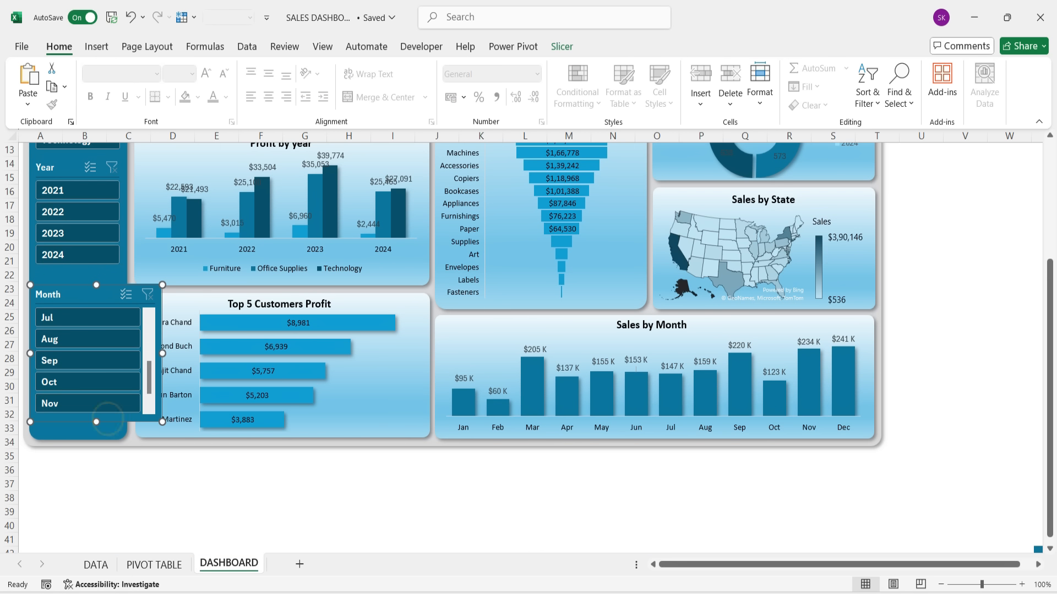
# Step: Arrange the Month slicer's items in two columns and resize it to fit the sidebar's width beneath the Year slicer
pyautogui.click(561, 47)
pyautogui.click(760, 64)
pyautogui.moveTo(161, 354); pyautogui.dragTo(125, 353)
pyautogui.moveTo(77, 422); pyautogui.dragTo(77, 434)
pyautogui.moveTo(112, 347); pyautogui.dragTo(78, 322)
# Step: Nudge the Category slicer slightly up toward the sidebar's upper edge
pyautogui.scroll(1, 110, 331)
pyautogui.click(78, 315)
pyautogui.click(72, 330)
pyautogui.moveTo(79, 200); pyautogui.dragTo(79, 197)
pyautogui.scroll(3, 978, 323)
pyautogui.click(209, 267)
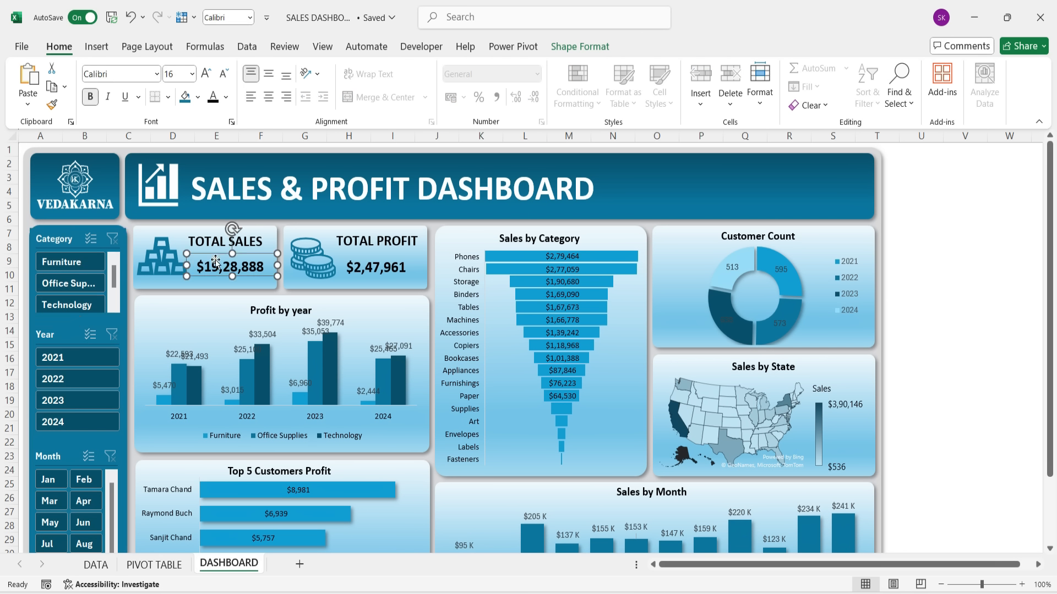
pyautogui.click(205, 230)
# Step: Adjust the Month slicer's size and position so all twelve months fit without a scroll bar
pyautogui.scroll(-1, 205, 230)
pyautogui.moveTo(73, 294); pyautogui.dragTo(78, 318)
pyautogui.click(947, 311)
pyautogui.scroll(-2, 946, 311)
pyautogui.click(76, 330)
pyautogui.click(963, 275)
pyautogui.scroll(3, 963, 275)
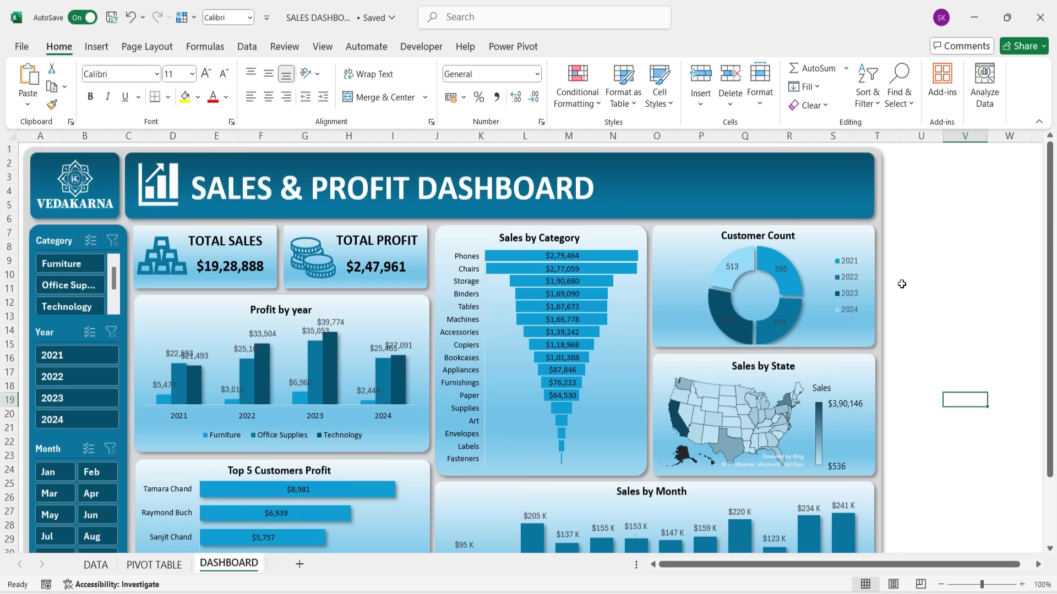
# Step: Collapse the ribbon to show the whole dashboard, and fine-tune the Month slicer's height and position
pyautogui.click(1039, 122)
pyautogui.click(65, 381)
pyautogui.moveTo(77, 529); pyautogui.dragTo(78, 532)
pyautogui.click(65, 261)
pyautogui.click(65, 382)
pyautogui.moveTo(79, 372); pyautogui.dragTo(79, 371)
pyautogui.click(75, 366)
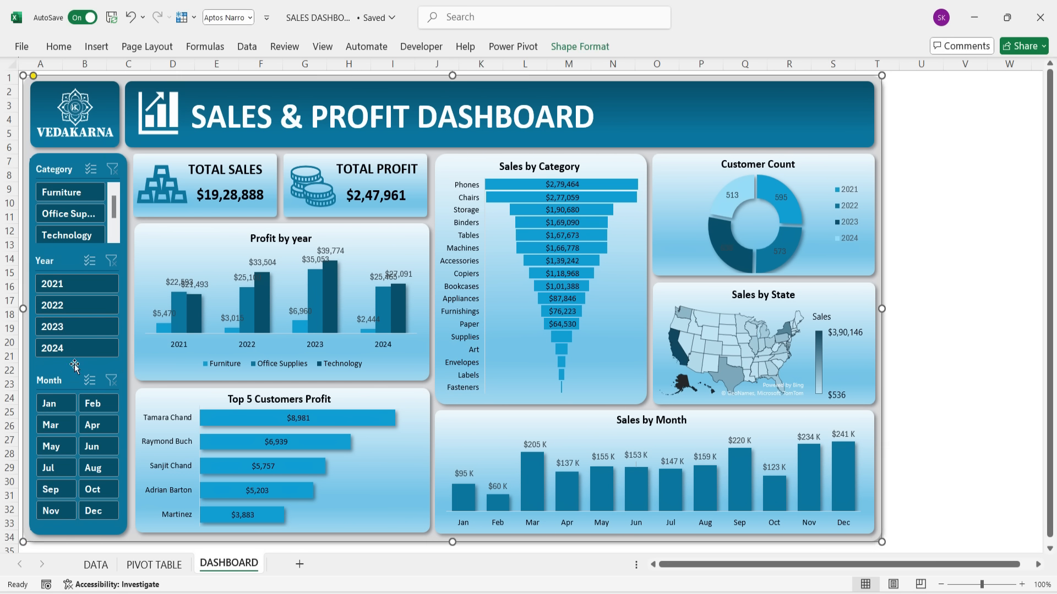
# Step: Enlarge the Category slicer to fit all three categories without a scroll bar, and set the Year slicer's button height to 0.7 cm
pyautogui.click(65, 169)
pyautogui.moveTo(78, 159); pyautogui.dragTo(78, 156)
pyautogui.click(67, 261)
pyautogui.click(562, 47)
pyautogui.click(763, 110)
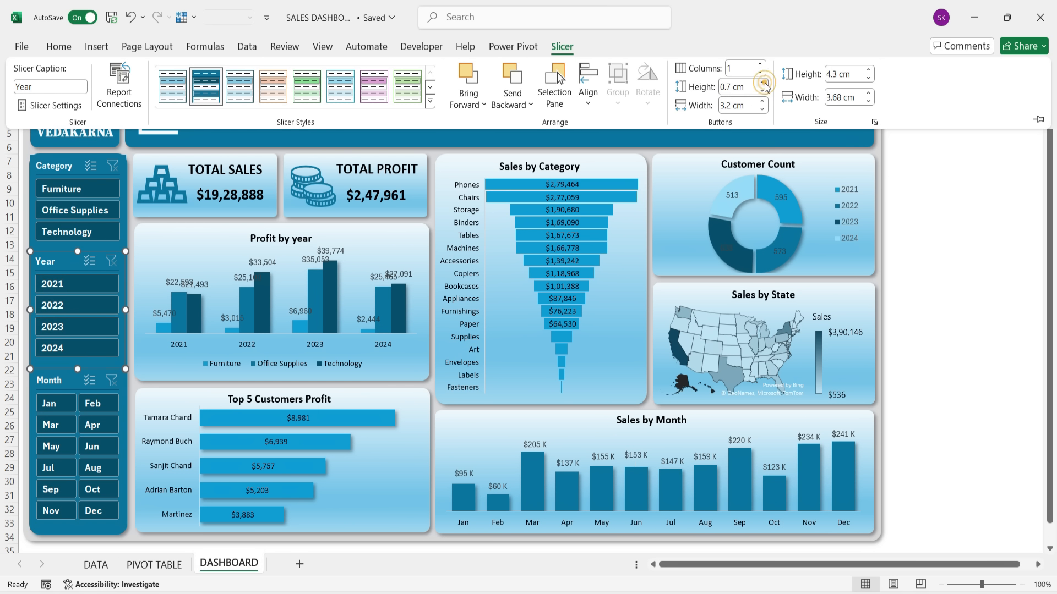
# Step: Nudge the Year and Category slicers down in small increments to even out the spacing in the sidebar
pyautogui.click(96, 362)
pyautogui.click(57, 161)
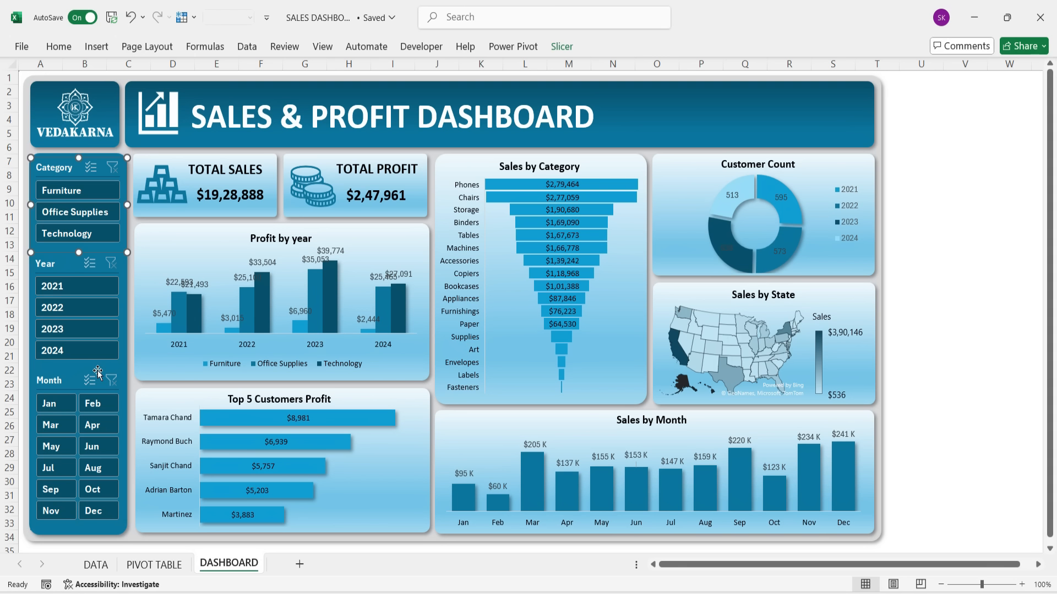
pyautogui.click(91, 362)
pyautogui.press('Down')
pyautogui.press('Down')
pyautogui.press('Down')
pyautogui.click(57, 161)
pyautogui.press('Down')
pyautogui.press('Down')
pyautogui.click(964, 175)
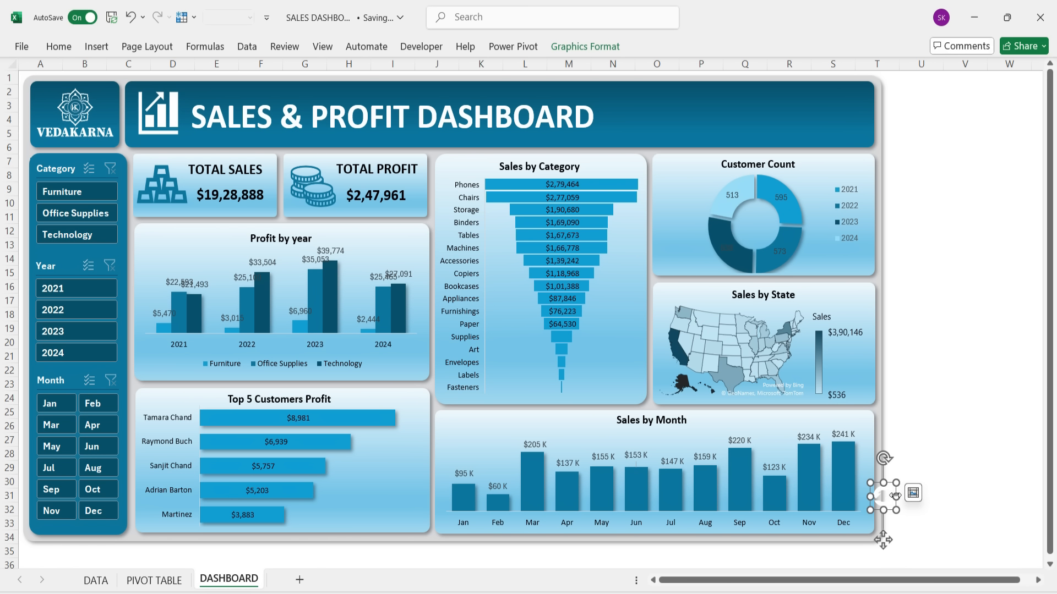
# Step: Move the white refresh icon and the white monitor icon side by side into the banner, right of the dashboard title
pyautogui.moveTo(891, 484); pyautogui.dragTo(792, 93)
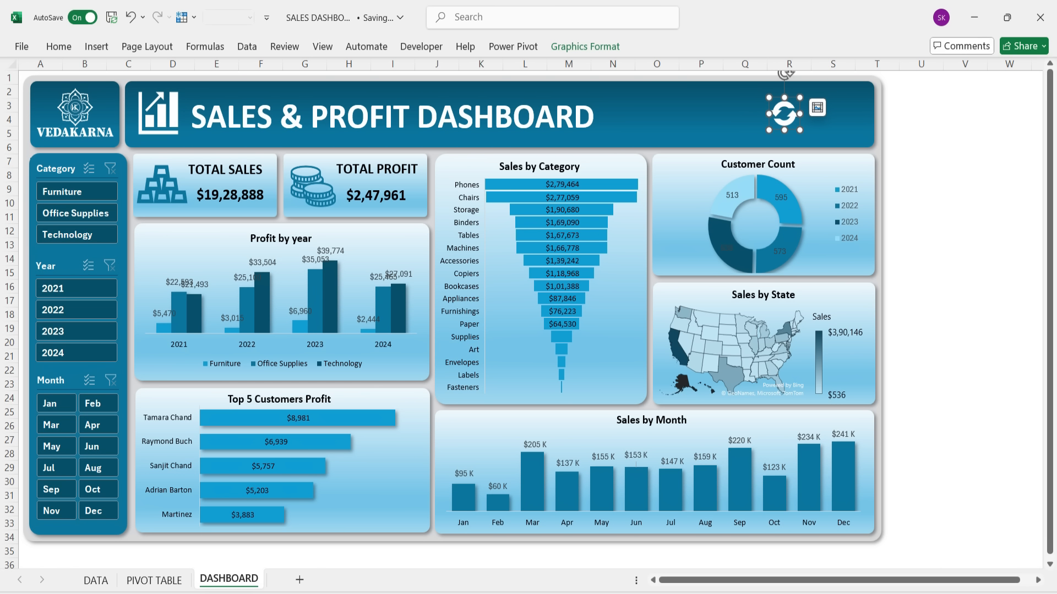
pyautogui.click(917, 251)
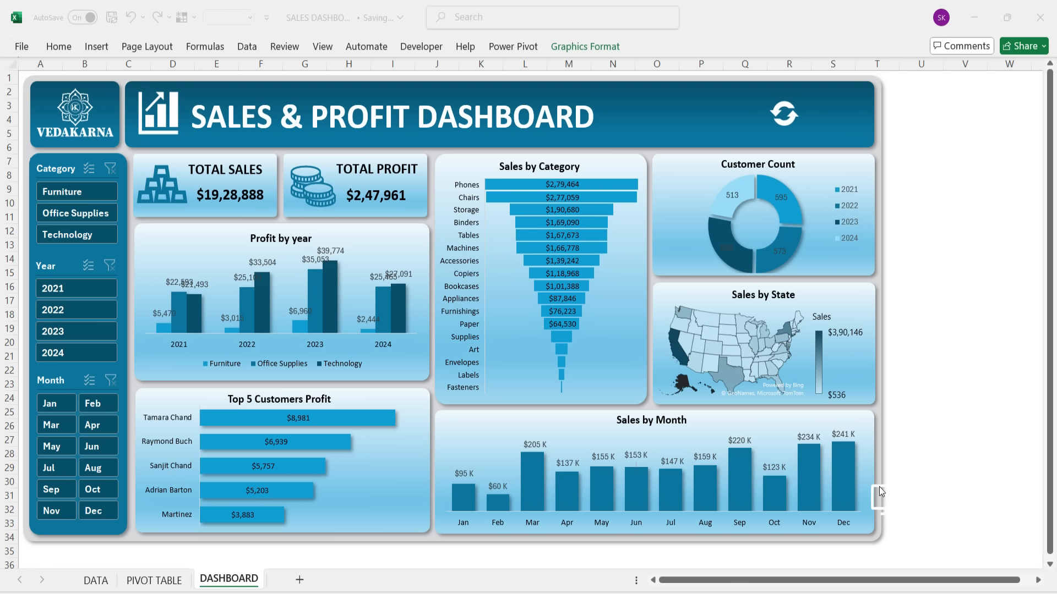
pyautogui.click(879, 487)
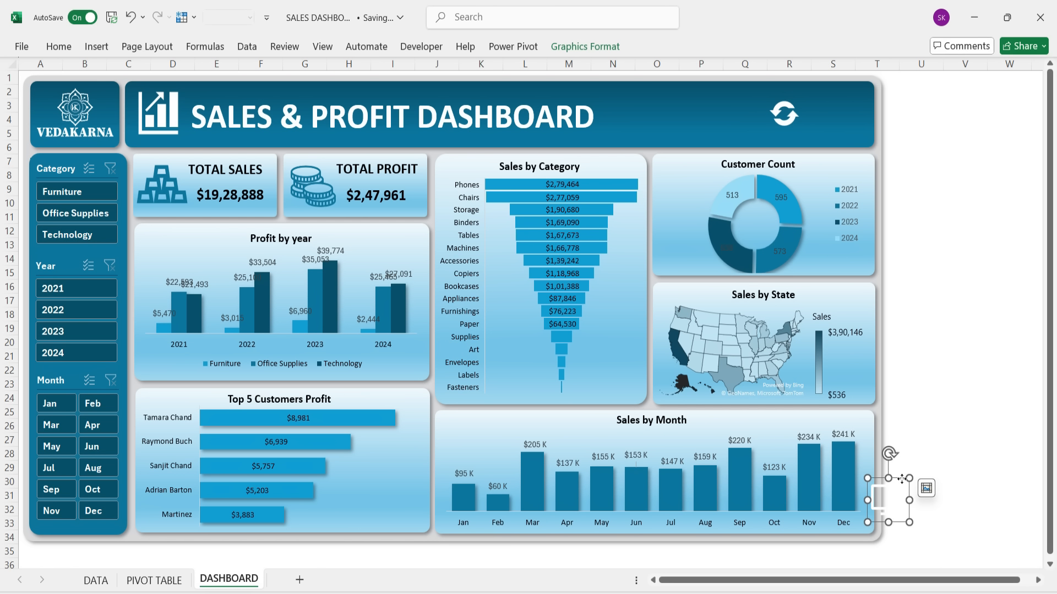
pyautogui.moveTo(901, 479); pyautogui.dragTo(822, 140)
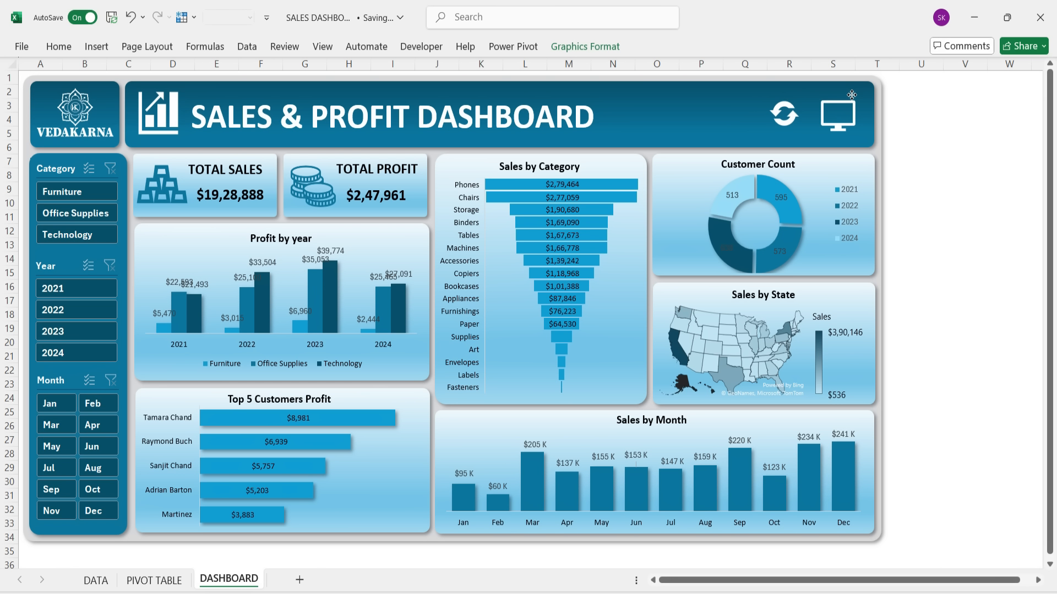
# Step: Shift the white refresh icon slightly toward the monitor icon in the dashboard banner
pyautogui.click(907, 151)
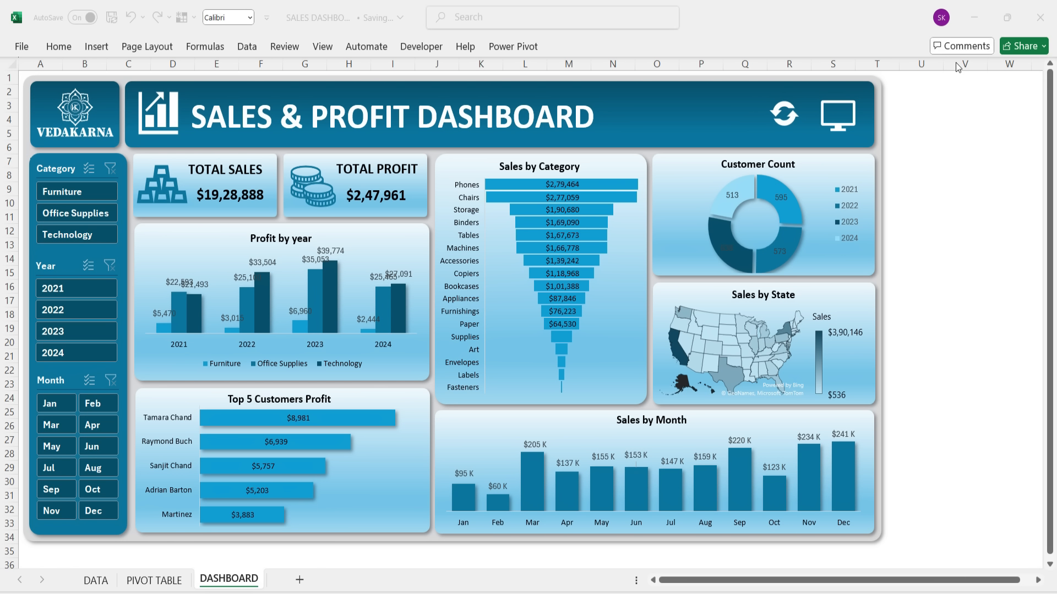
pyautogui.rightClick(789, 121)
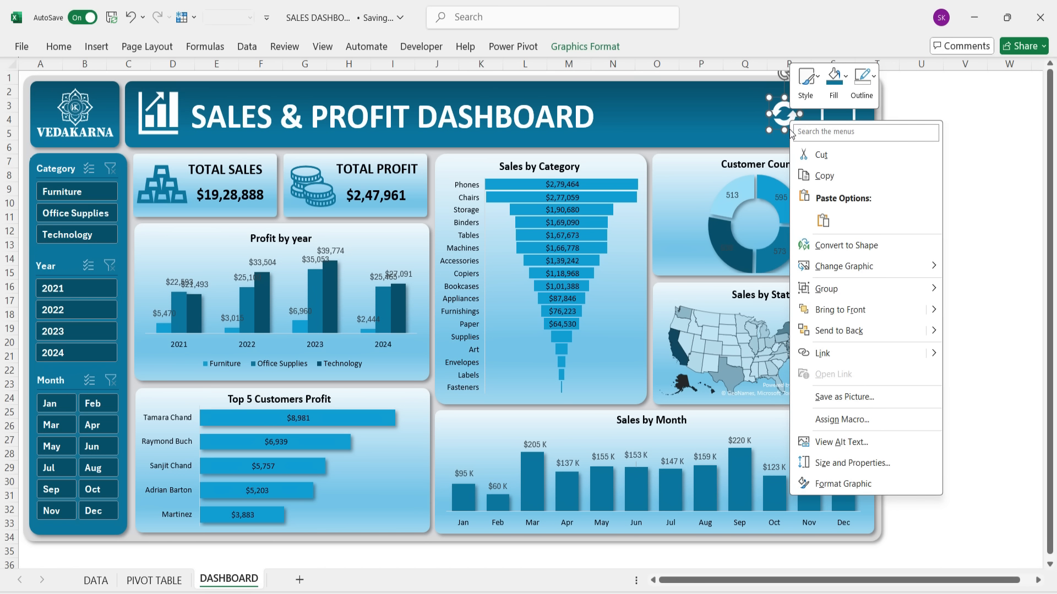
pyautogui.click(781, 131)
pyautogui.moveTo(781, 131); pyautogui.dragTo(785, 133)
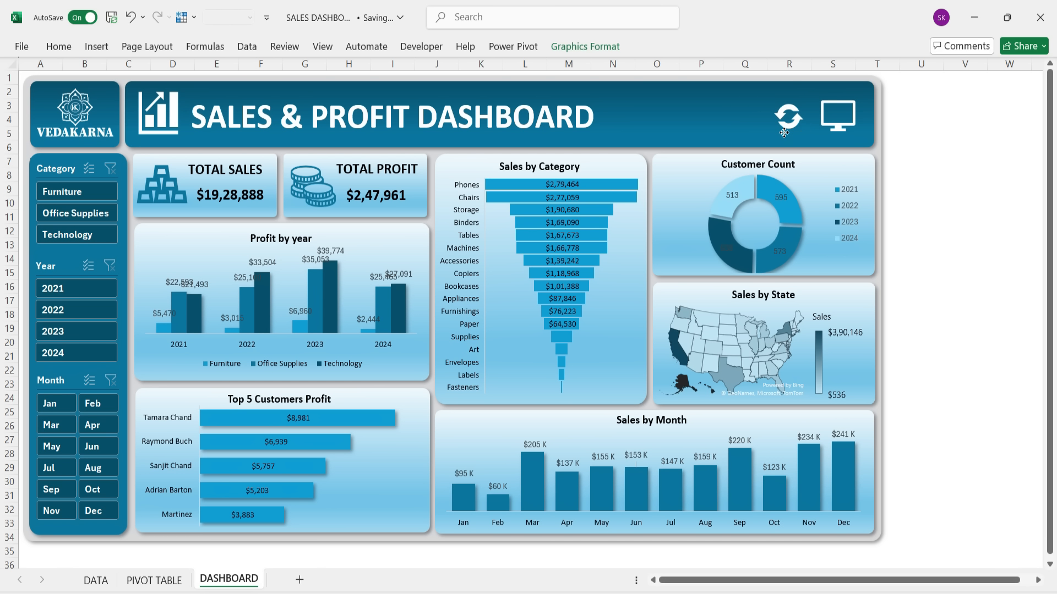
pyautogui.click(907, 132)
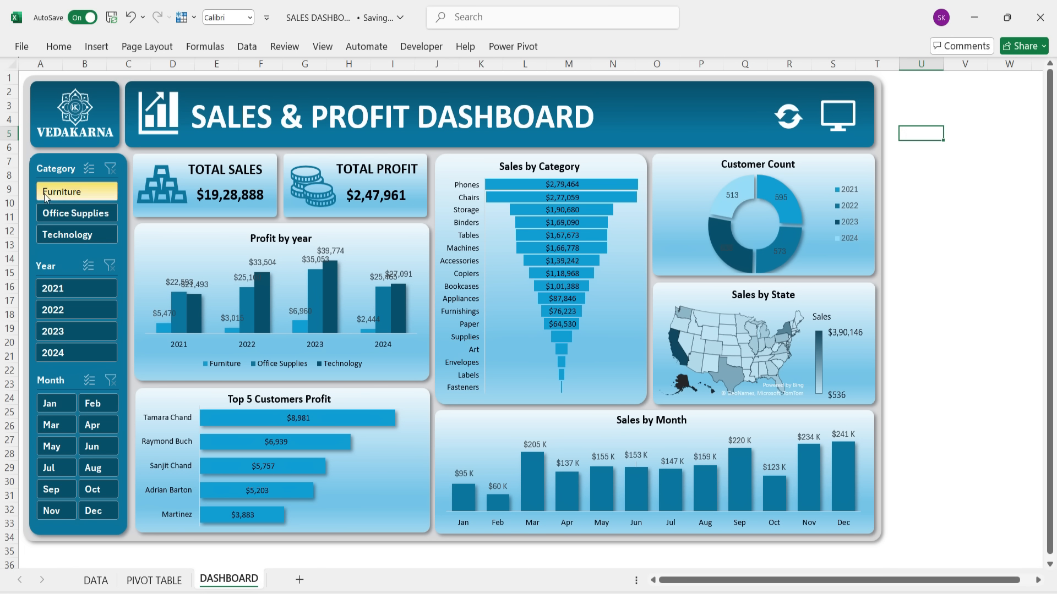
# Step: Test the Category slicer by filtering on Furniture and Office Supplies, and clear its filter
pyautogui.click(67, 187)
pyautogui.click(70, 212)
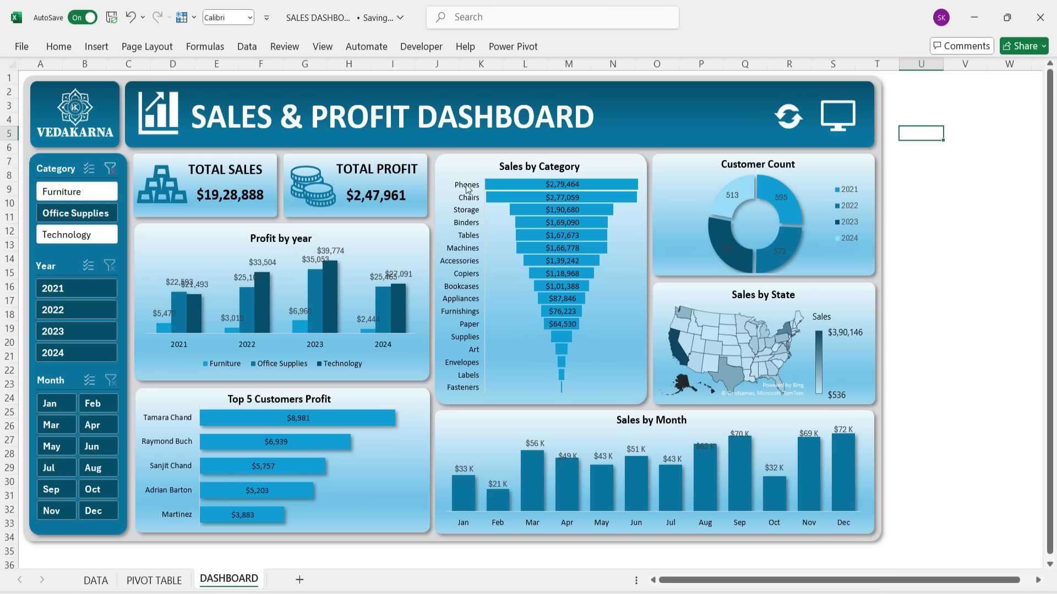
pyautogui.click(111, 168)
# Step: Connect the Category slicer to all the remaining pivot tables through its report connections
pyautogui.rightClick(70, 159)
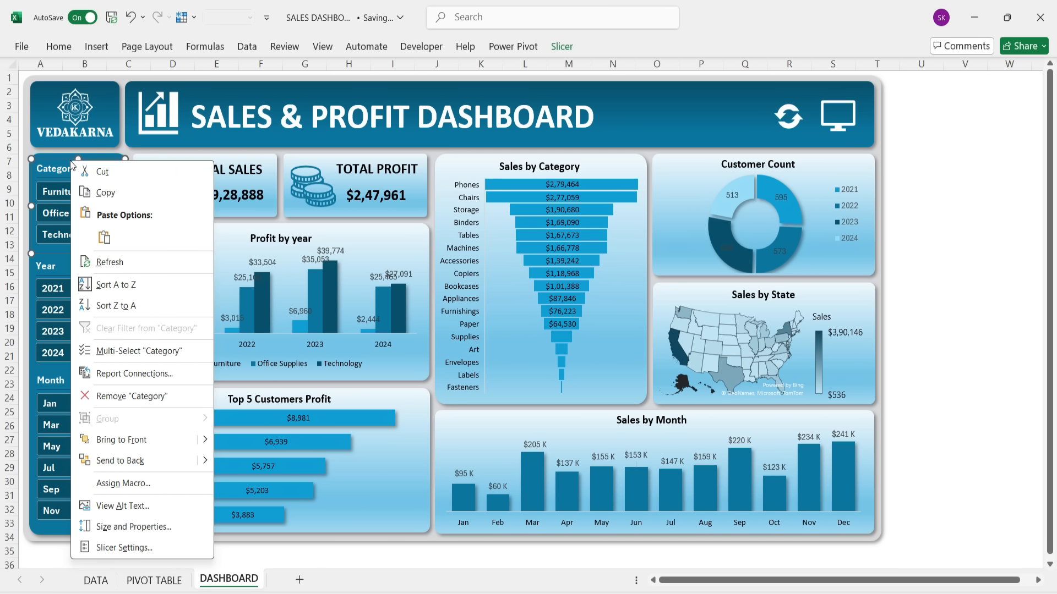
pyautogui.click(128, 375)
pyautogui.moveTo(238, 450); pyautogui.dragTo(342, 593)
pyautogui.click(18, 380)
pyautogui.click(18, 401)
pyautogui.click(18, 441)
pyautogui.click(18, 462)
pyautogui.click(17, 482)
pyautogui.click(17, 503)
pyautogui.press('Return')
# Step: Connect the Year slicer also to PivotTable12, PivotTable13, PivotTable3, PivotTable4, PivotTable6 and PivotTable7
pyautogui.rightClick(74, 266)
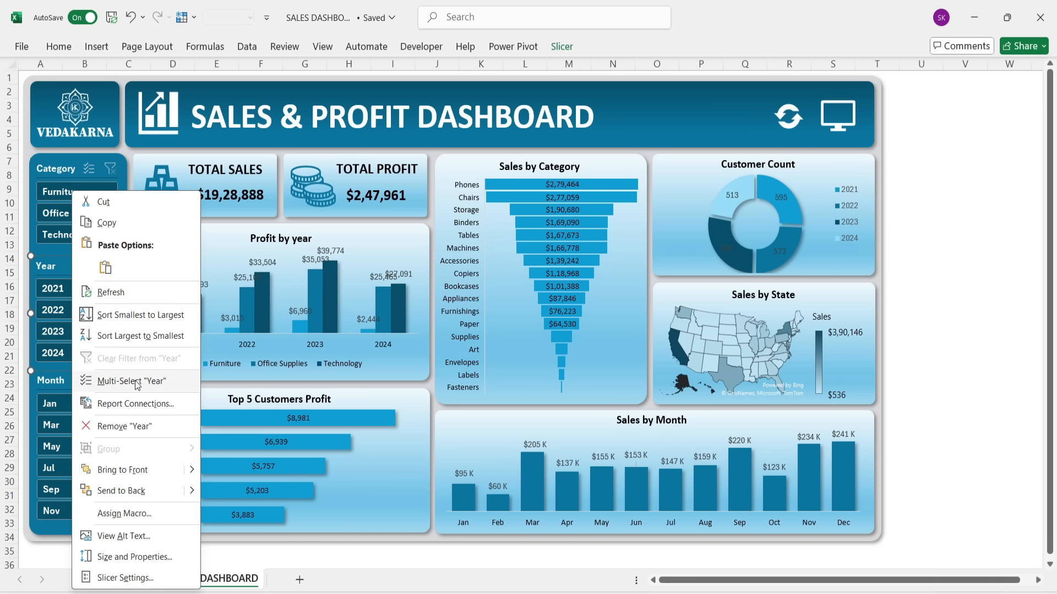
pyautogui.click(132, 404)
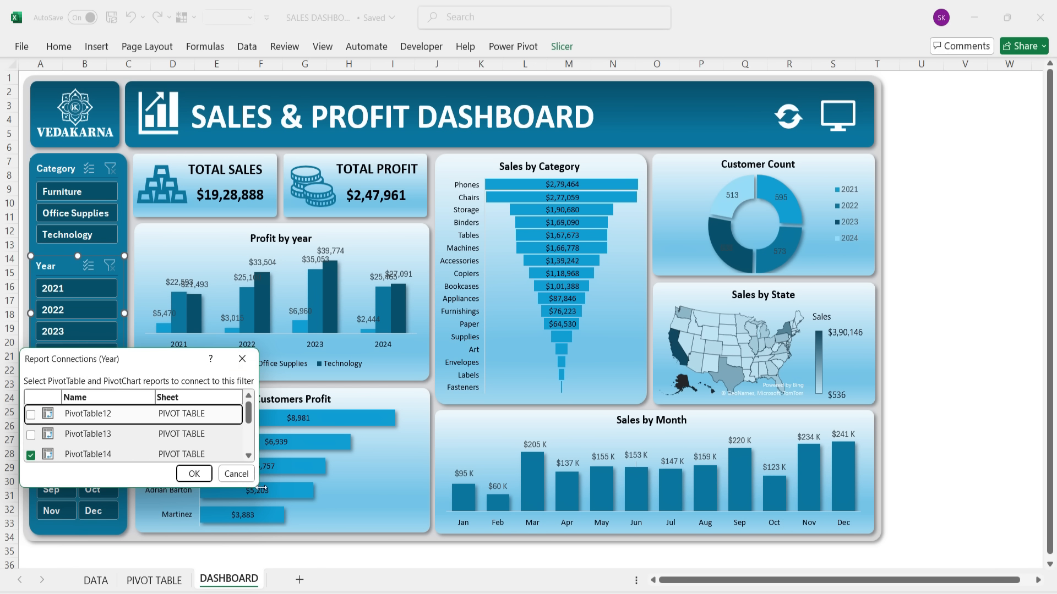
pyautogui.moveTo(254, 483); pyautogui.dragTo(315, 592)
pyautogui.click(30, 414)
pyautogui.click(30, 434)
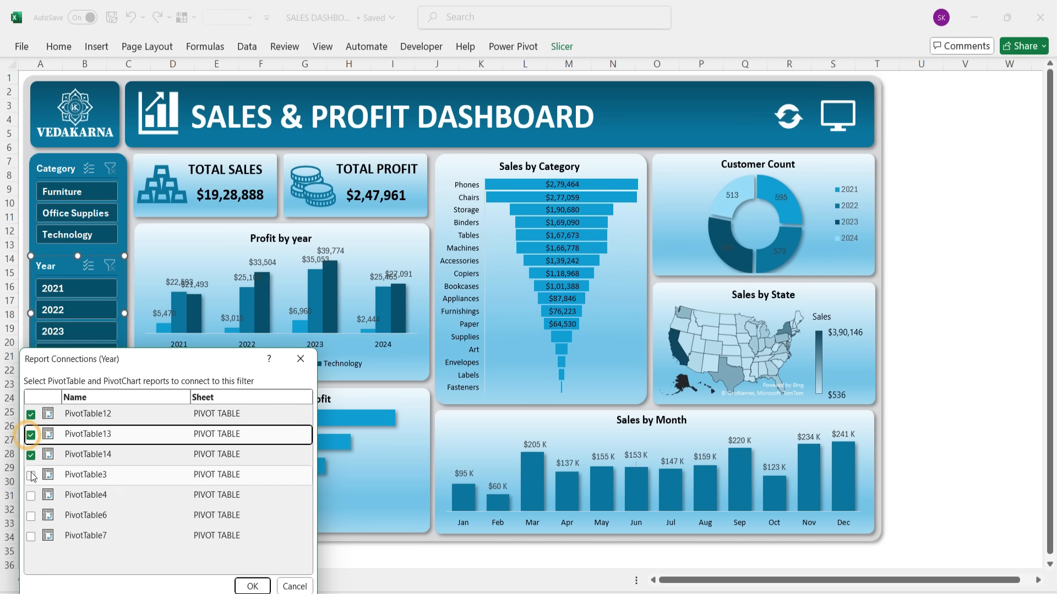
pyautogui.click(31, 475)
pyautogui.click(30, 495)
pyautogui.click(32, 516)
pyautogui.click(31, 536)
pyautogui.click(253, 587)
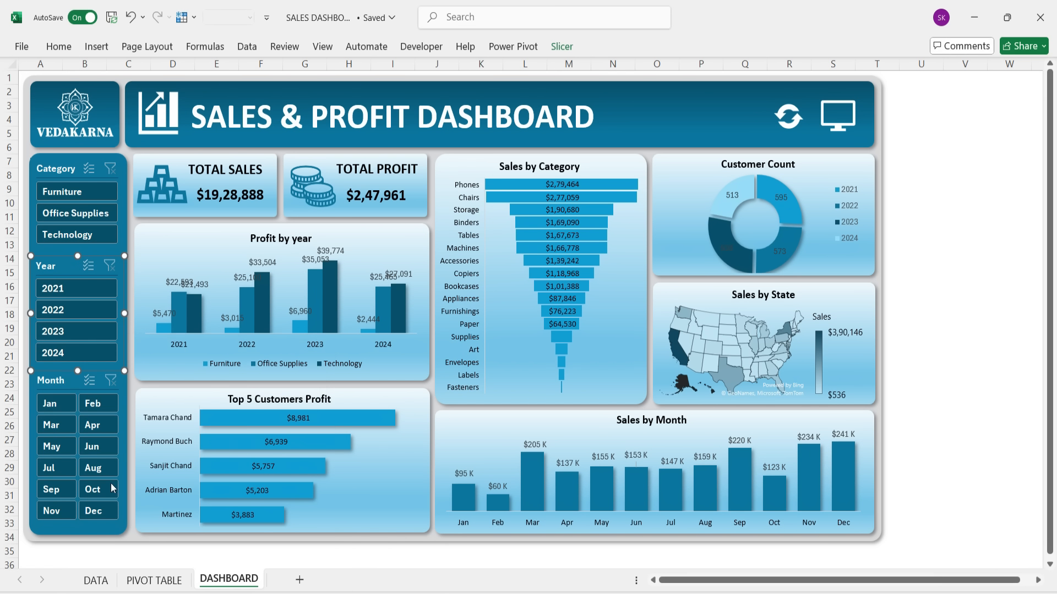
# Step: Add PivotTable7, PivotTable6, PivotTable4, PivotTable3, PivotTable12 and PivotTable13 to the Month slicer's report connections
pyautogui.rightClick(70, 385)
pyautogui.click(135, 425)
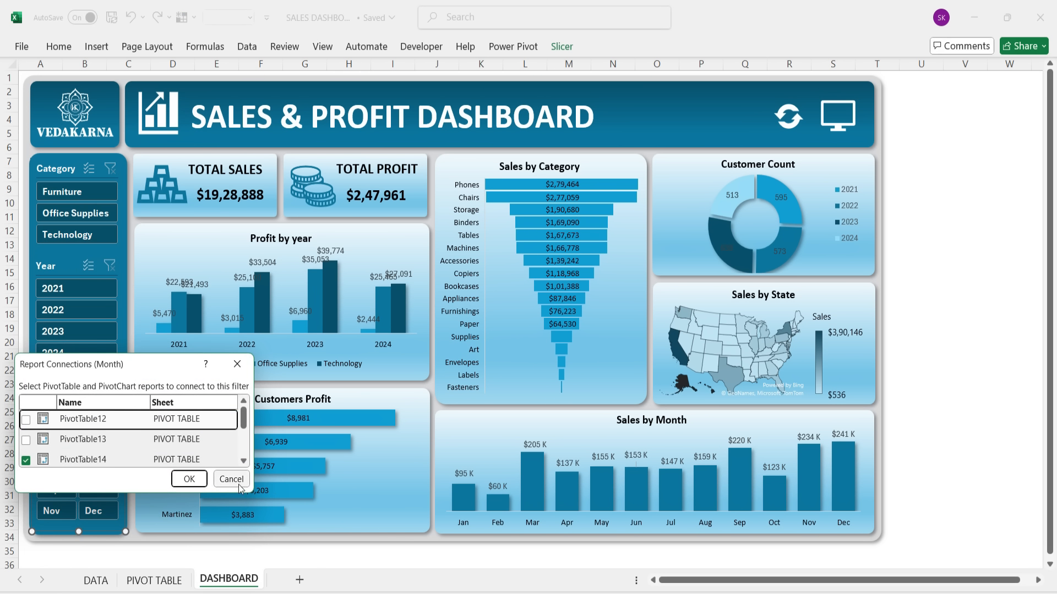
pyautogui.click(26, 540)
pyautogui.click(25, 521)
pyautogui.click(26, 501)
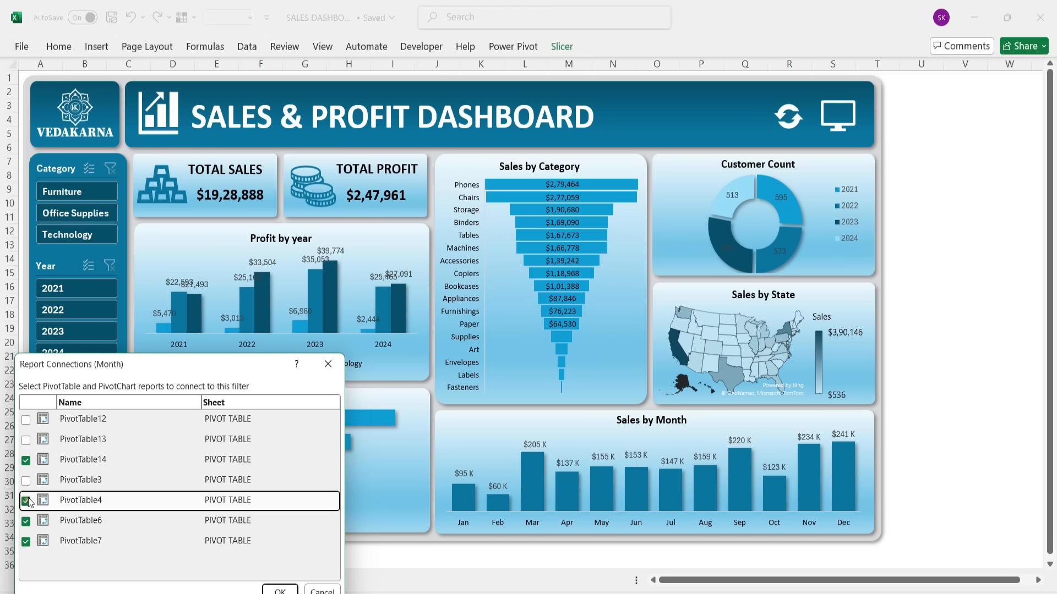
pyautogui.click(26, 480)
pyautogui.click(25, 420)
pyautogui.click(26, 439)
pyautogui.click(280, 590)
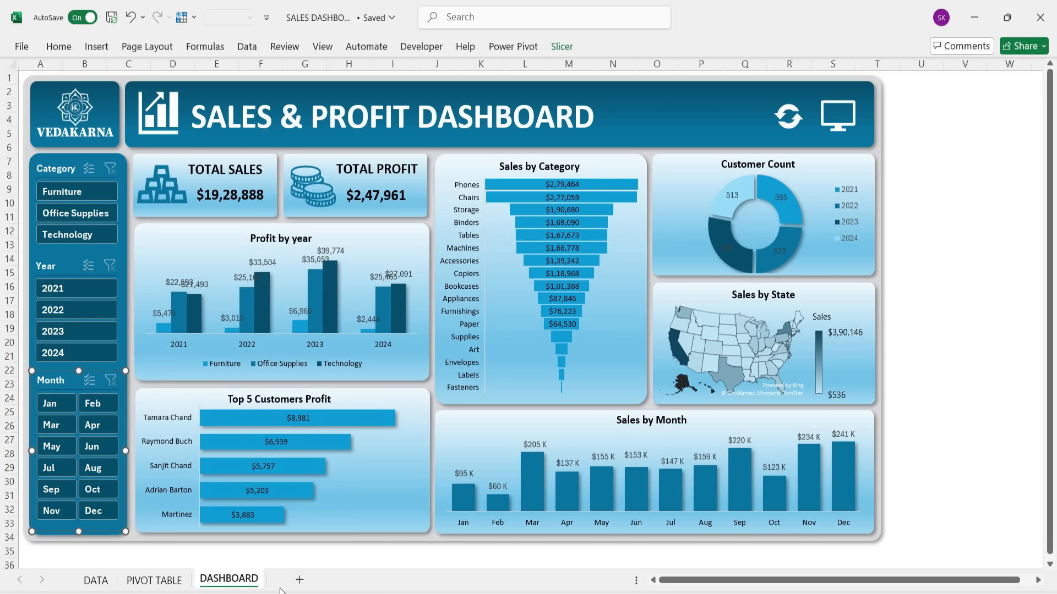
# Step: Test the connected slicers by filtering through each category, the years 2022 and 2023, and the months Feb and Aug
pyautogui.click(76, 192)
pyautogui.click(77, 213)
pyautogui.click(77, 234)
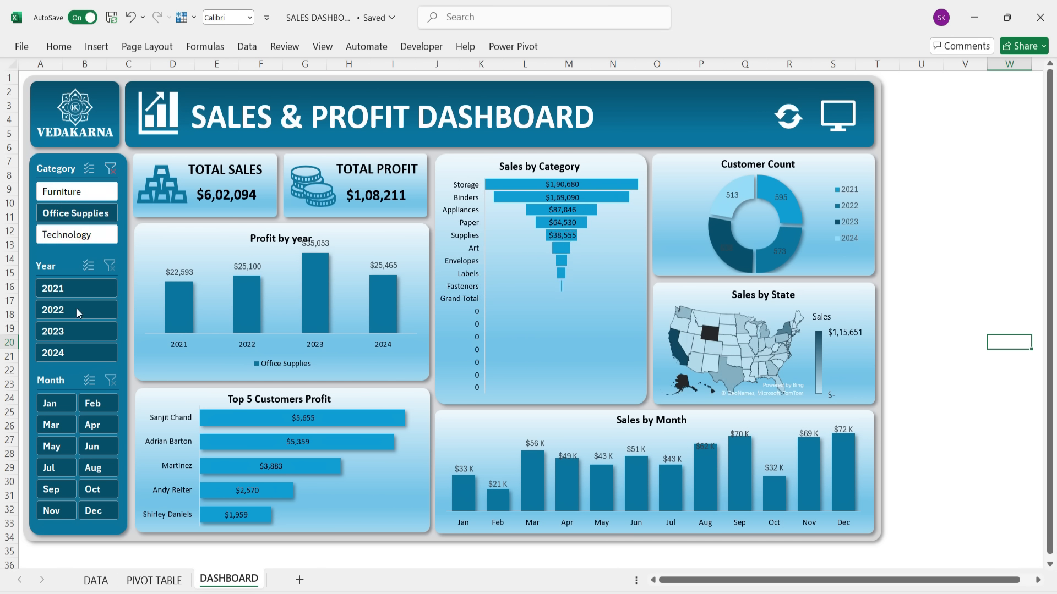
pyautogui.click(76, 310)
pyautogui.click(77, 331)
pyautogui.click(95, 405)
pyautogui.click(92, 469)
# Step: Clear the Year filter, try the months Jan and Apr, and clear the Category filter
pyautogui.click(110, 266)
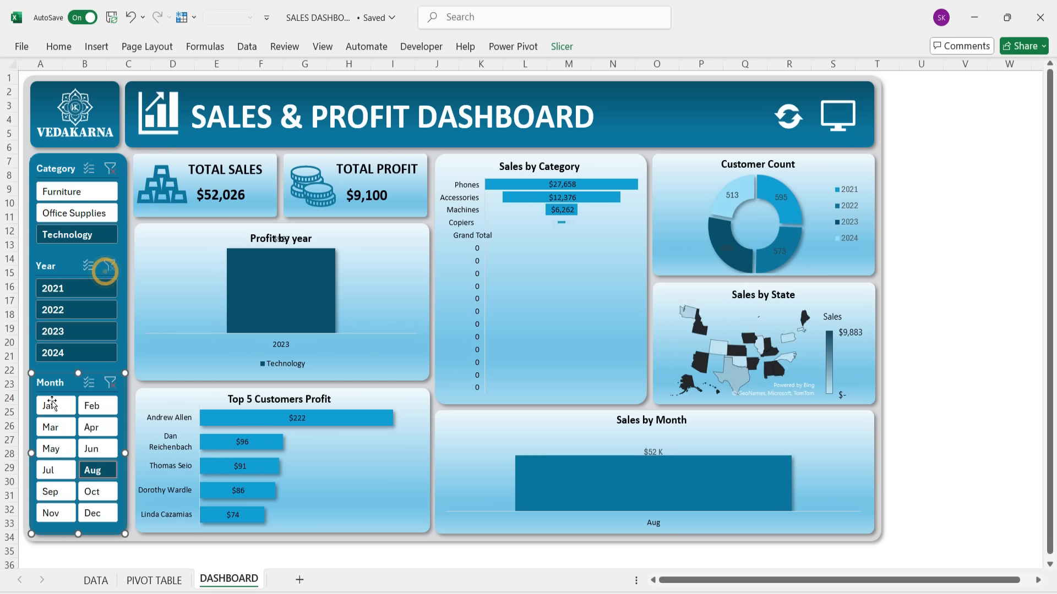
pyautogui.click(53, 405)
pyautogui.click(92, 427)
pyautogui.click(110, 168)
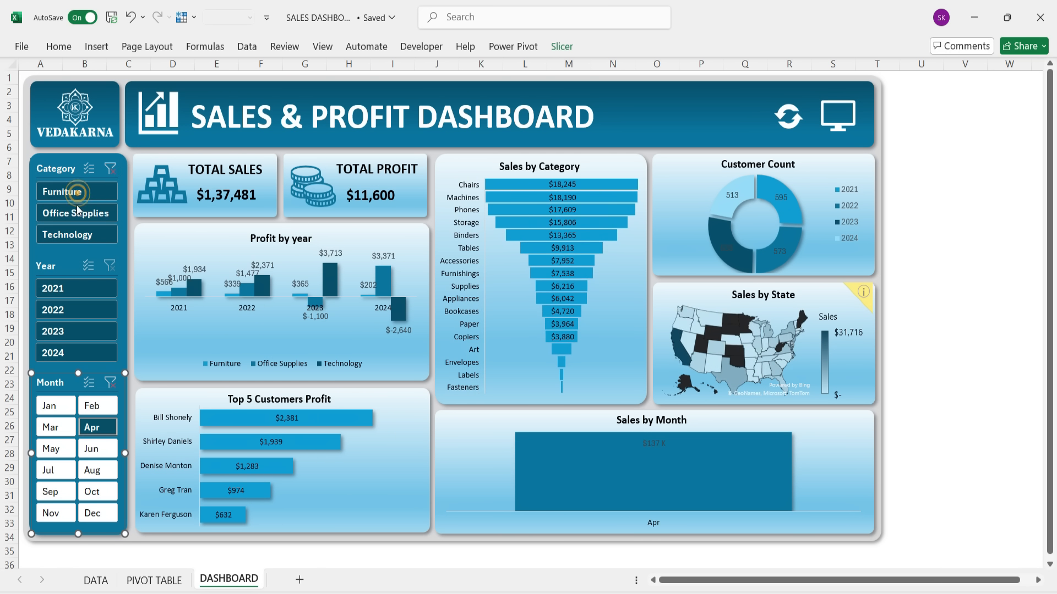
# Step: Check the charts for Furniture, Technology and Office Supplies, clearing the Month and Category filters to show all data
pyautogui.click(77, 192)
pyautogui.click(110, 383)
pyautogui.click(77, 234)
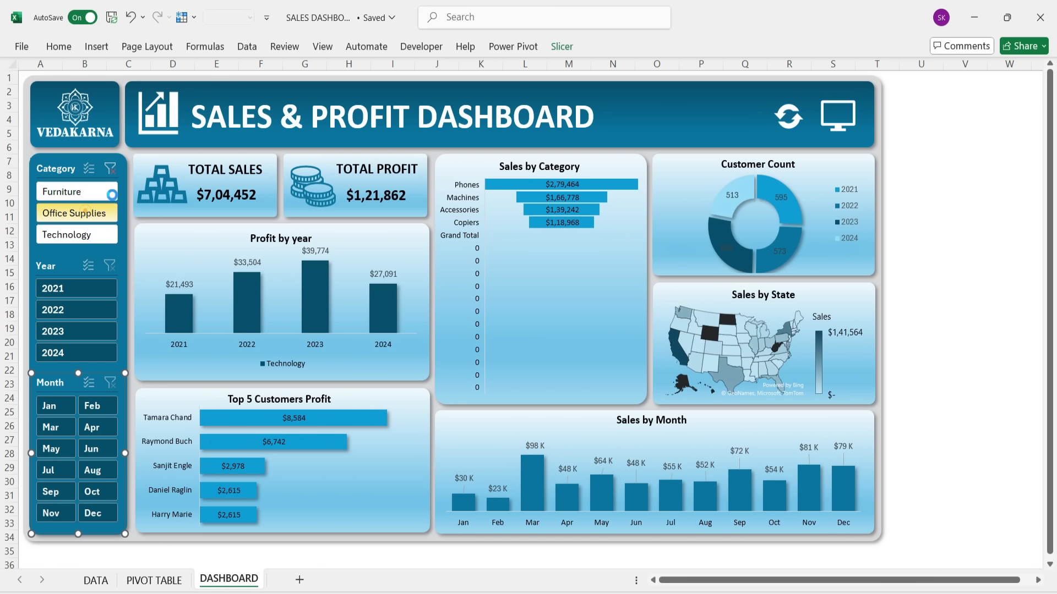
pyautogui.click(77, 213)
pyautogui.click(110, 167)
pyautogui.click(914, 175)
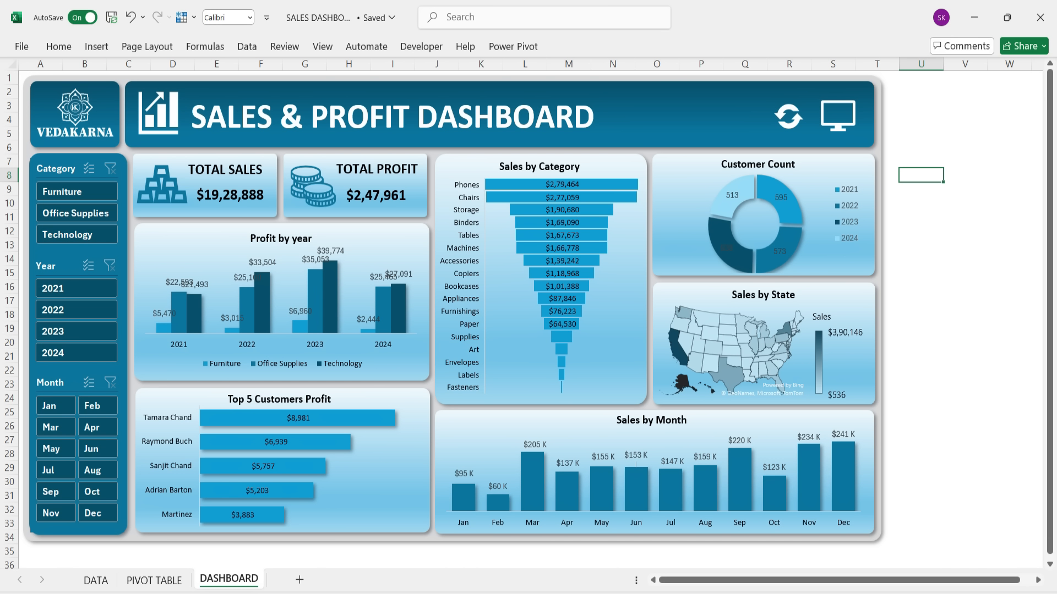
# Step: Review the source table on the DATA sheet and the pivot tables on the PIVOT TABLE sheet
pyautogui.click(155, 581)
pyautogui.click(97, 581)
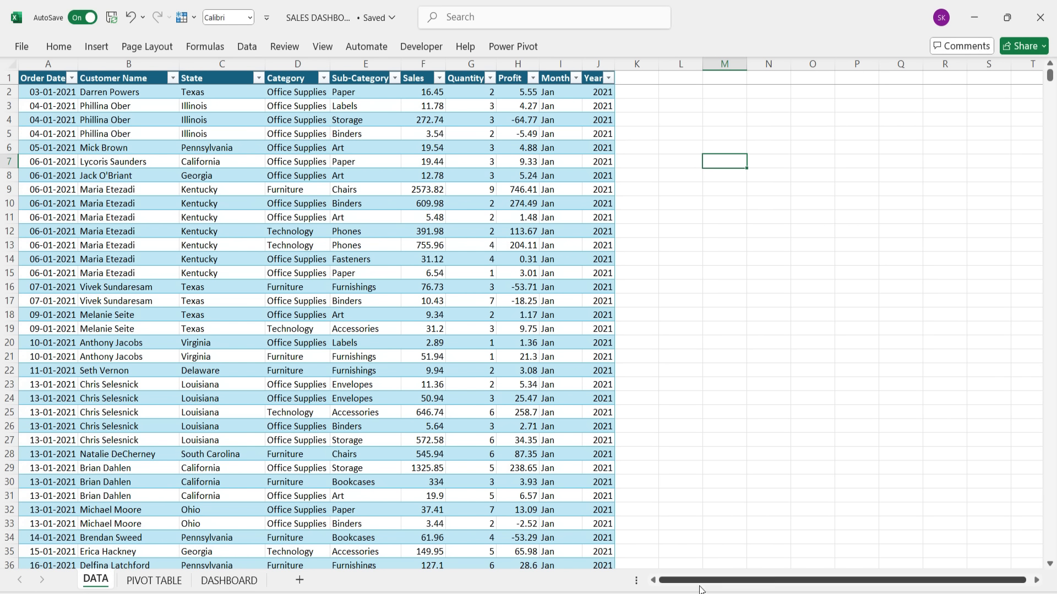
pyautogui.click(154, 581)
pyautogui.moveTo(858, 583); pyautogui.dragTo(688, 582)
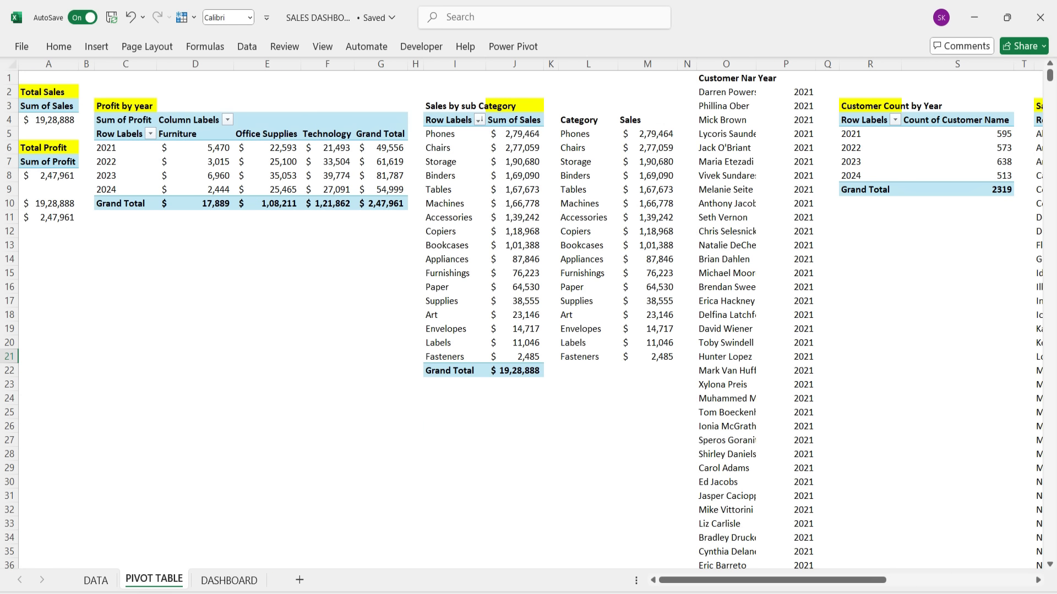
# Step: Return to the DASHBOARD sheet, run the refresh icon's macro and dismiss its message
pyautogui.click(229, 581)
pyautogui.click(790, 128)
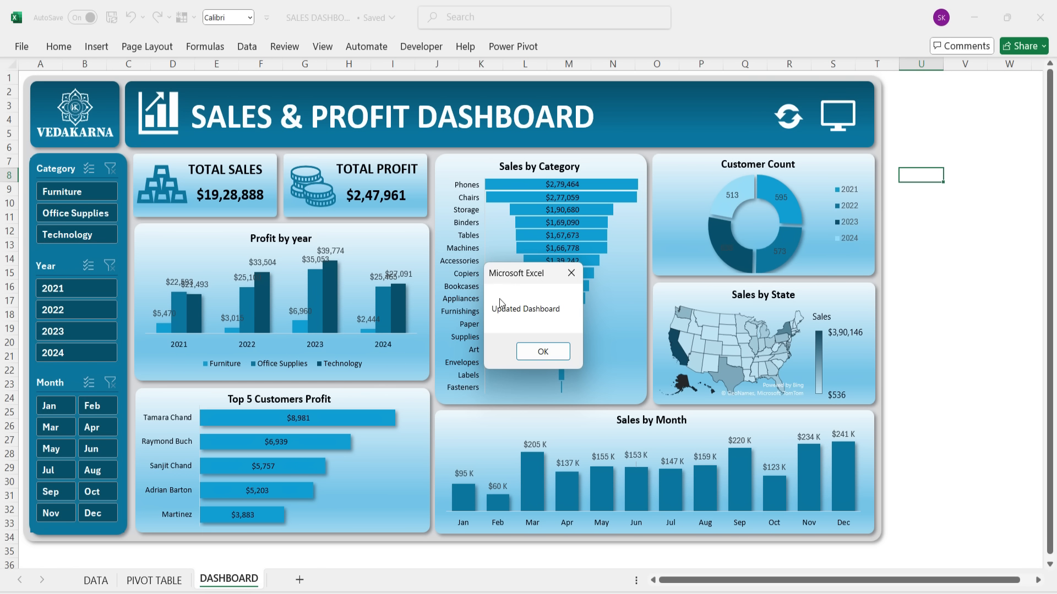
pyautogui.click(551, 358)
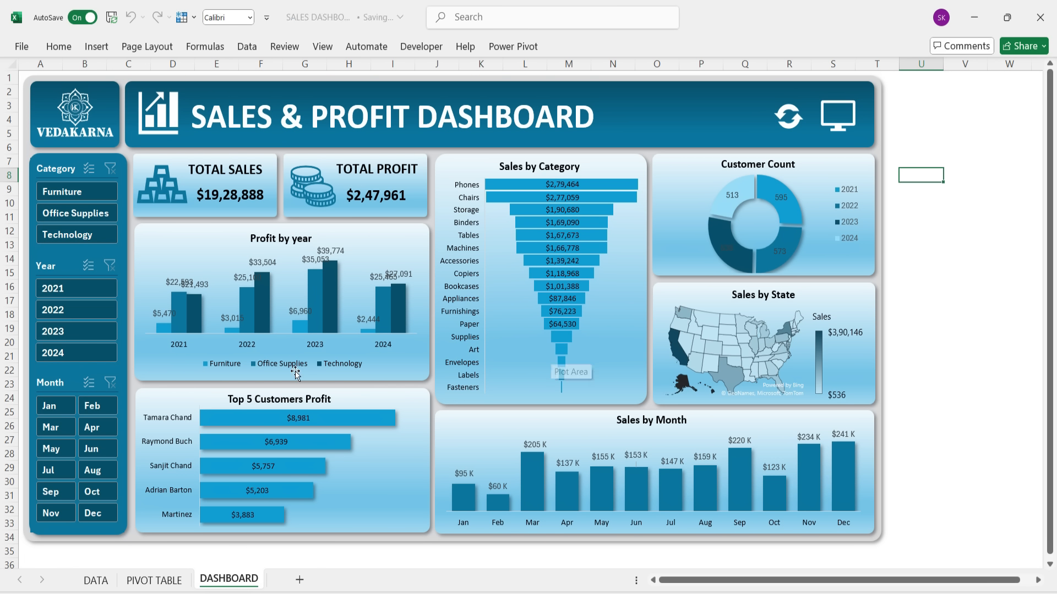